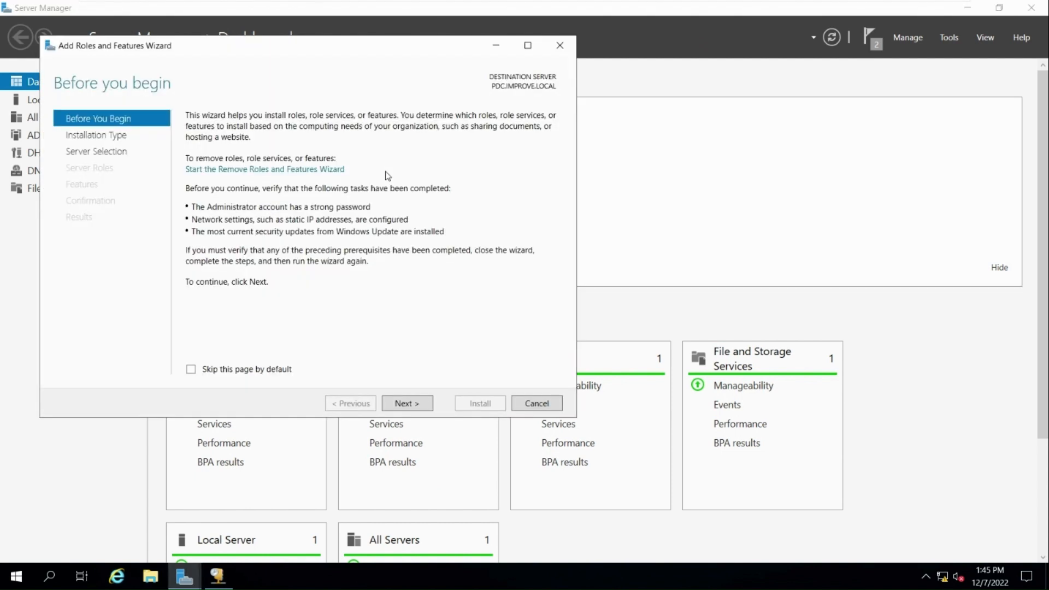
# - Choose a role-based installation on PDC.IMPROVE.LOCAL and select the Windows Deployment Services role with its required management tools
pyautogui.click(406, 404)
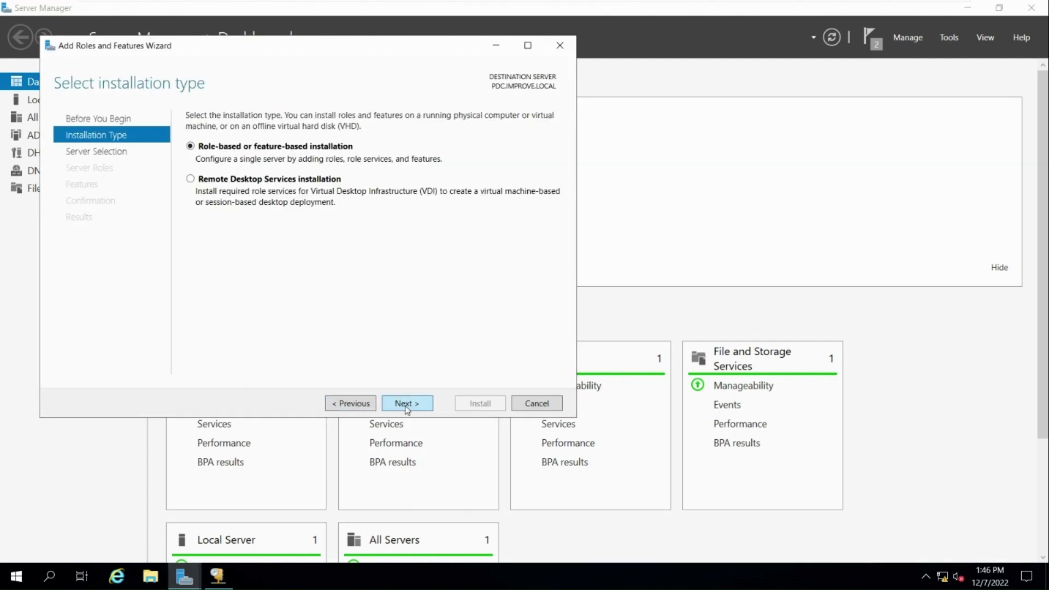
pyautogui.click(406, 404)
pyautogui.click(406, 404)
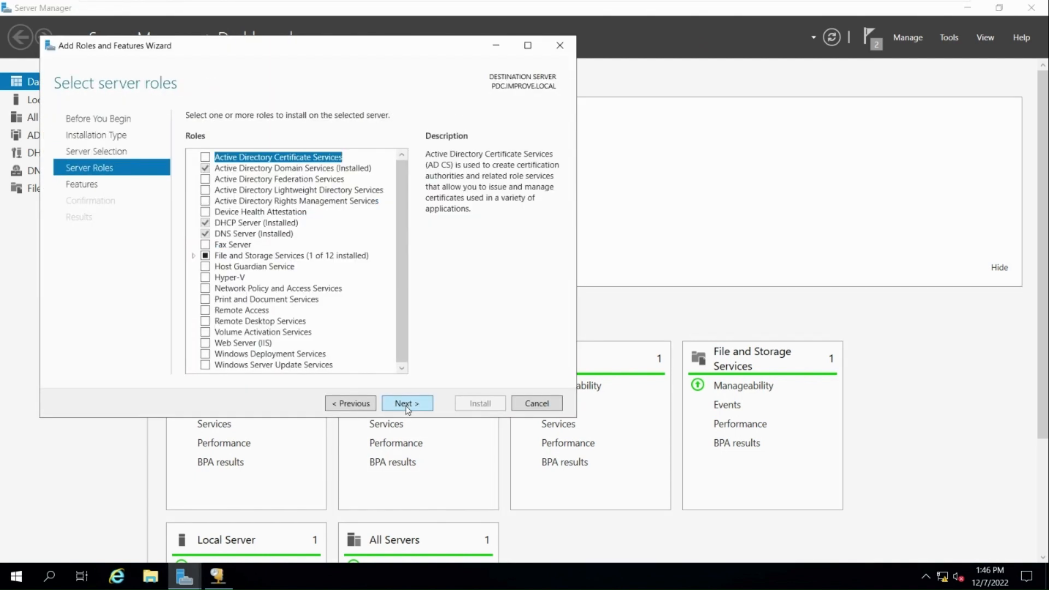
pyautogui.click(205, 354)
pyautogui.click(346, 346)
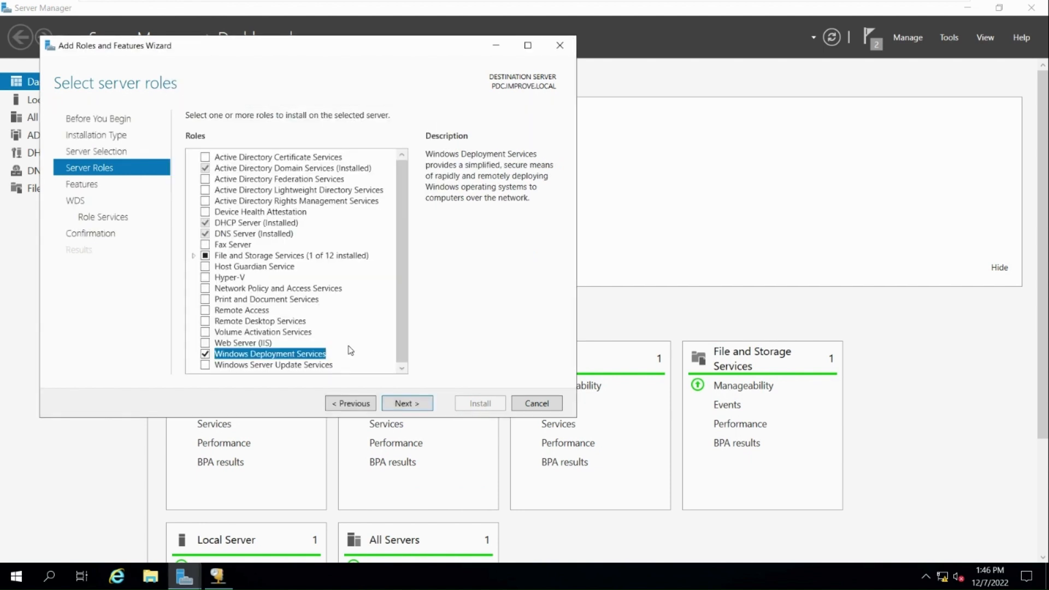
pyautogui.click(412, 404)
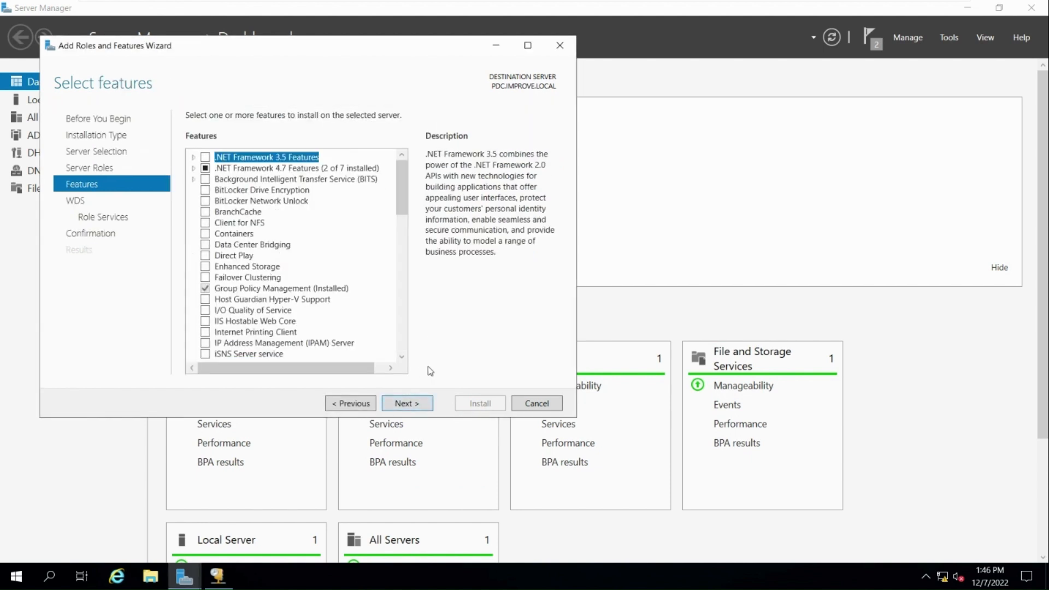
# - Install Windows Deployment Services with the Deployment Server and Transport Server role services, adding no extra features, and close the wizard
pyautogui.click(411, 405)
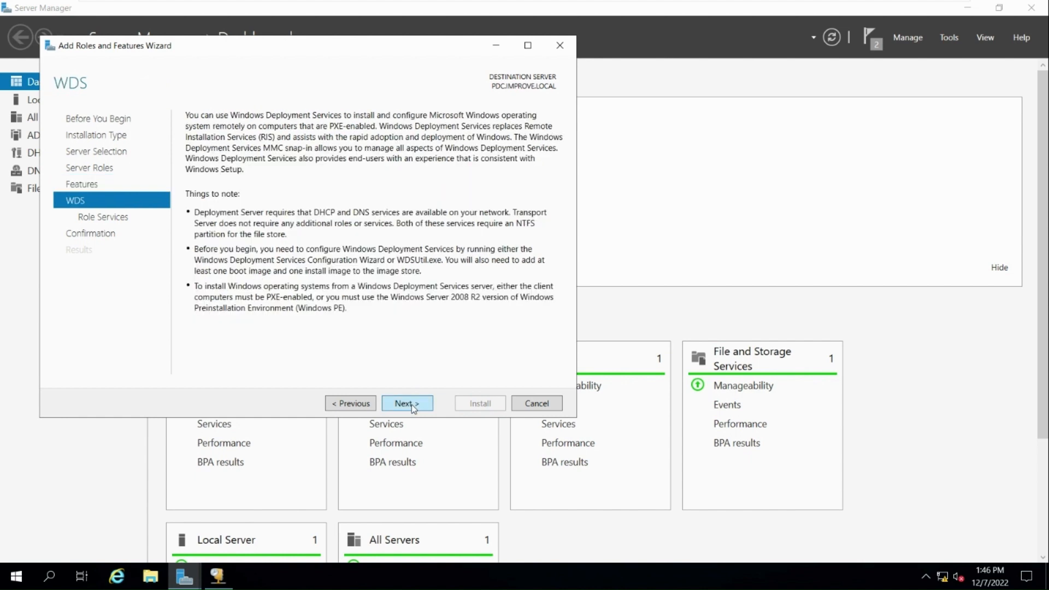
pyautogui.click(411, 405)
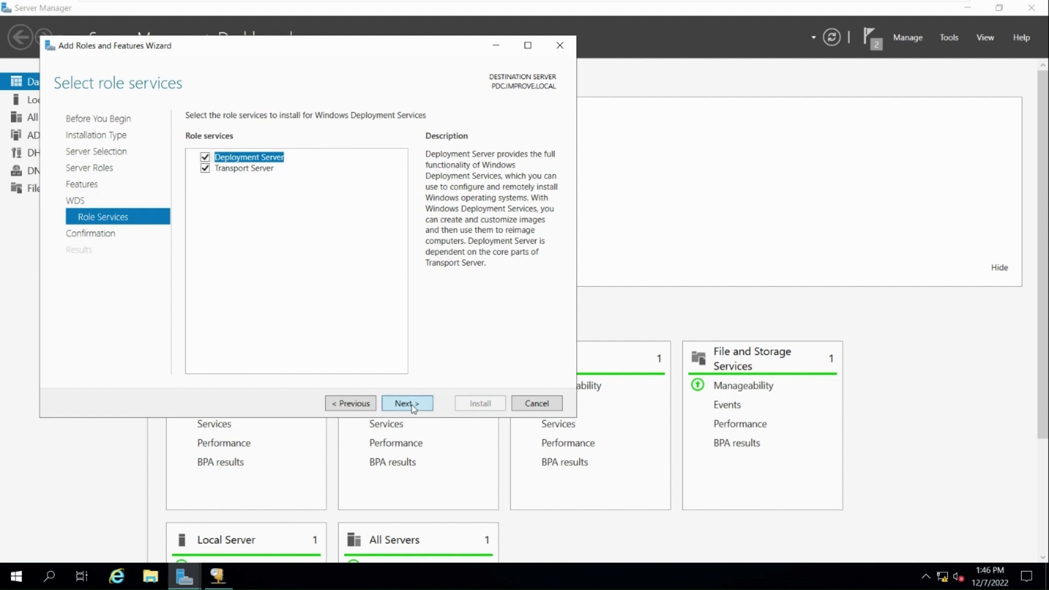
pyautogui.click(411, 404)
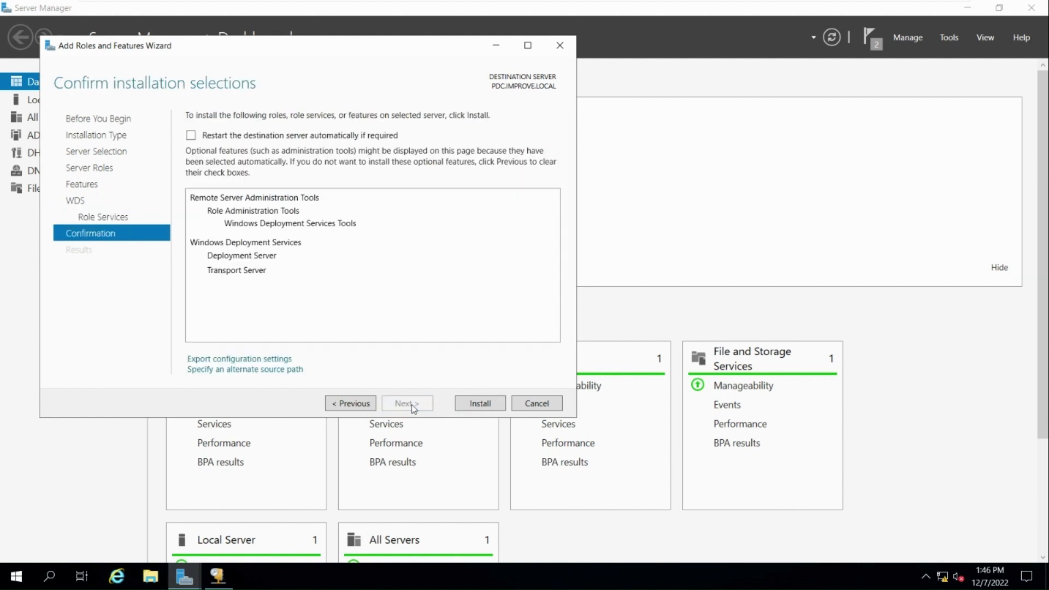
pyautogui.click(481, 404)
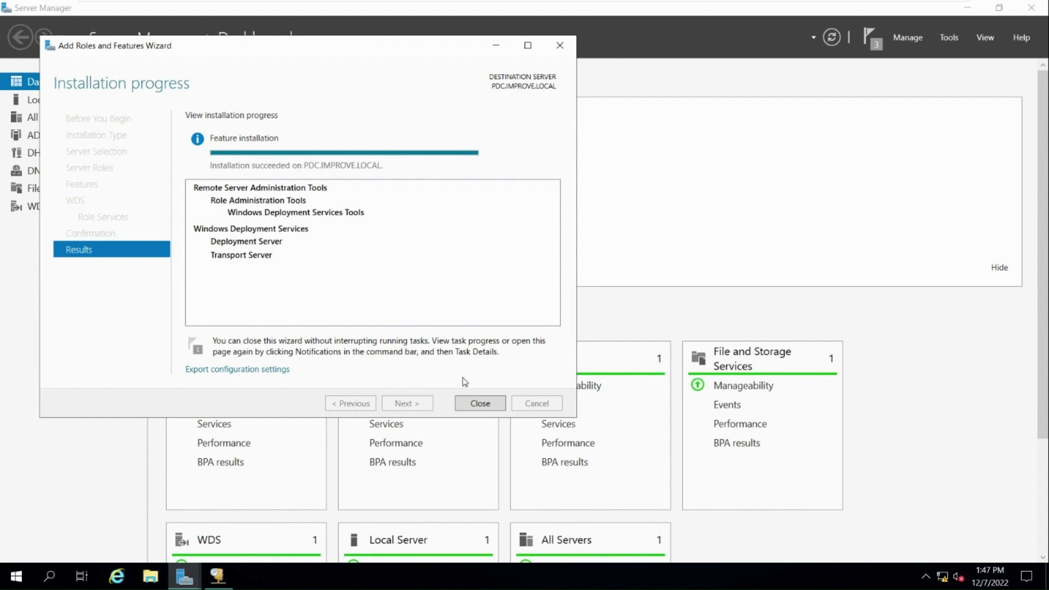
pyautogui.click(480, 404)
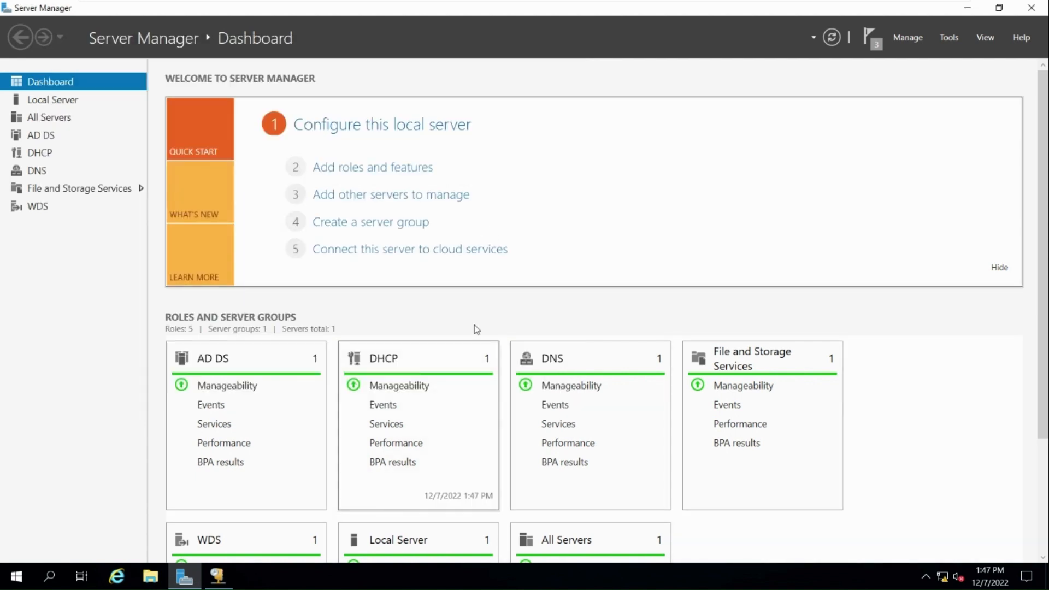
# - Open the Windows Deployment Services management console and maximize its window
pyautogui.click(31, 211)
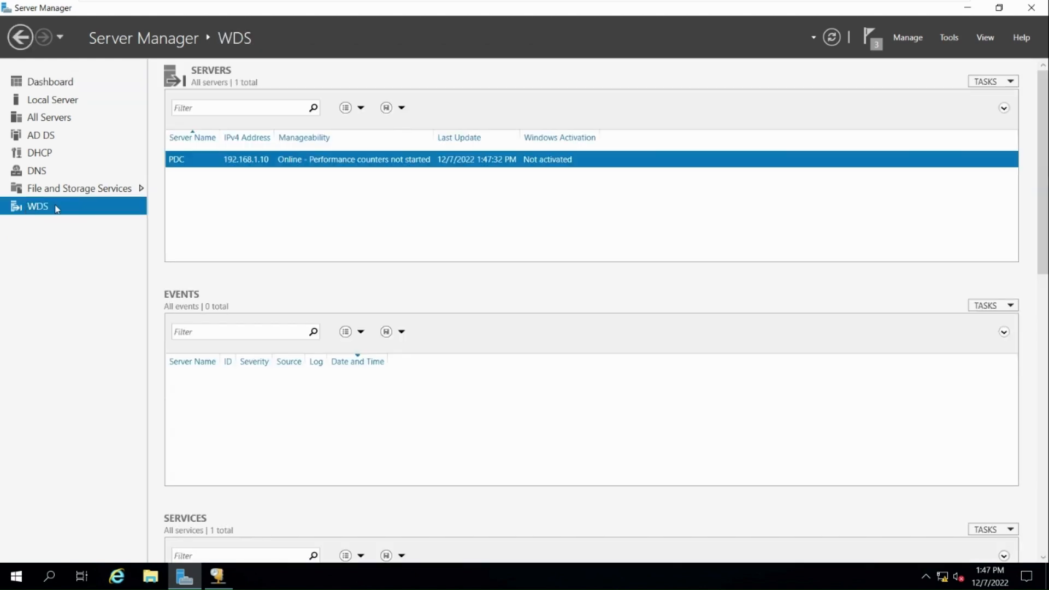
pyautogui.click(948, 38)
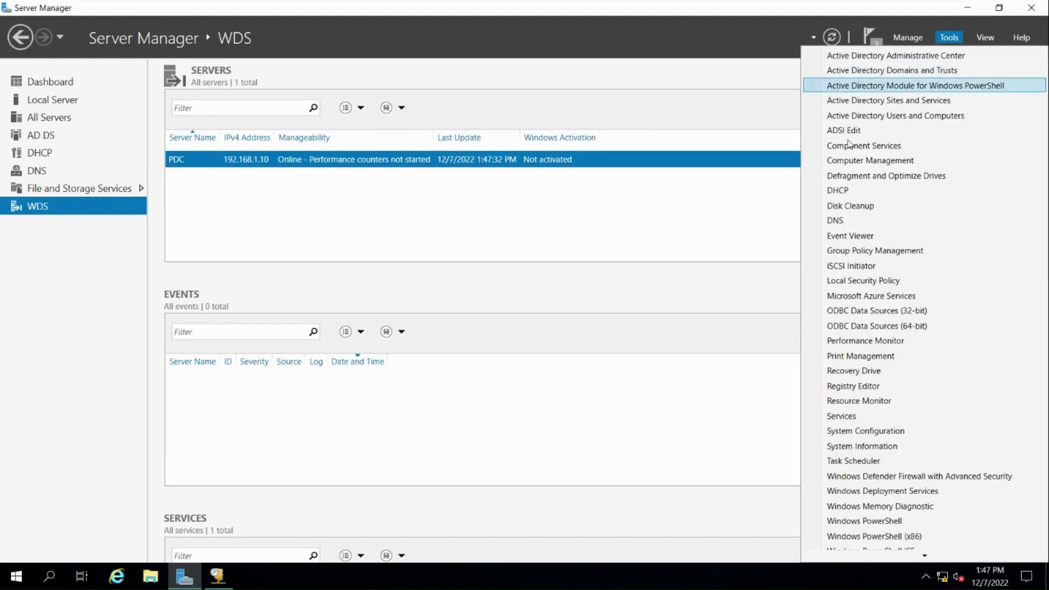
pyautogui.scroll(-1, 874, 524)
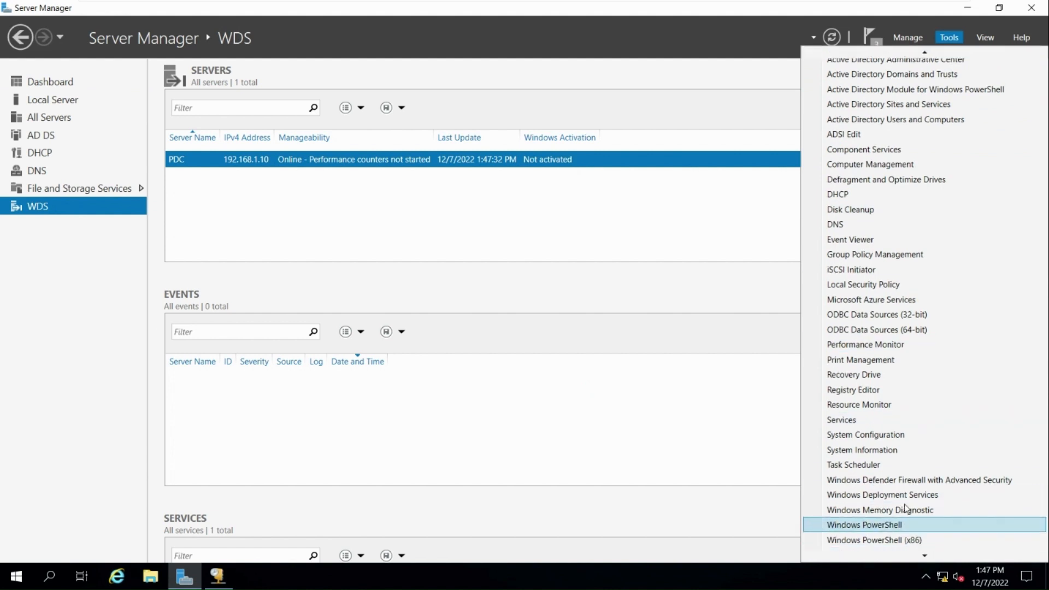
pyautogui.click(860, 494)
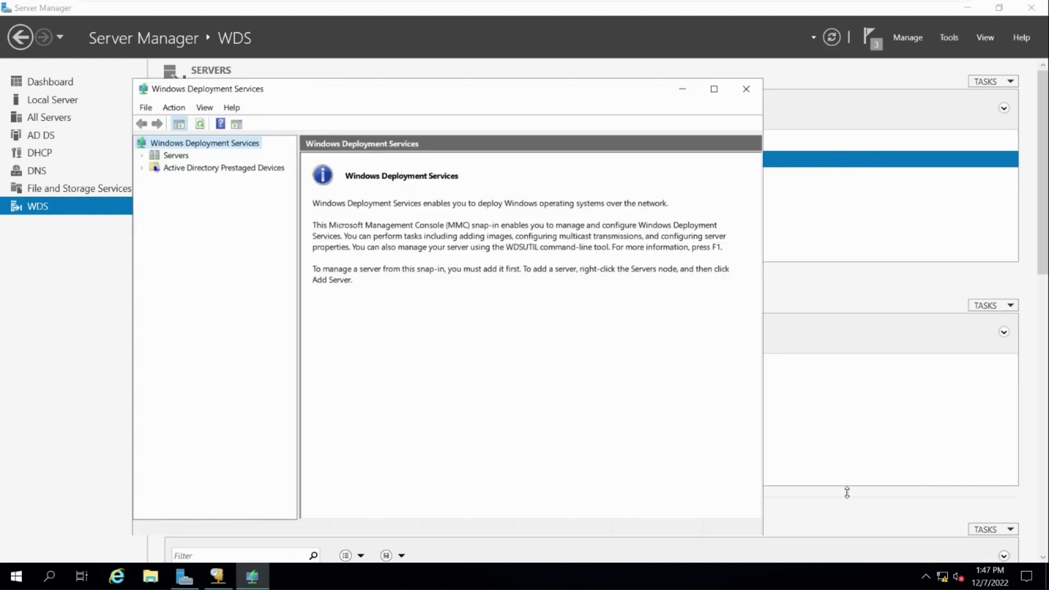
pyautogui.click(699, 90)
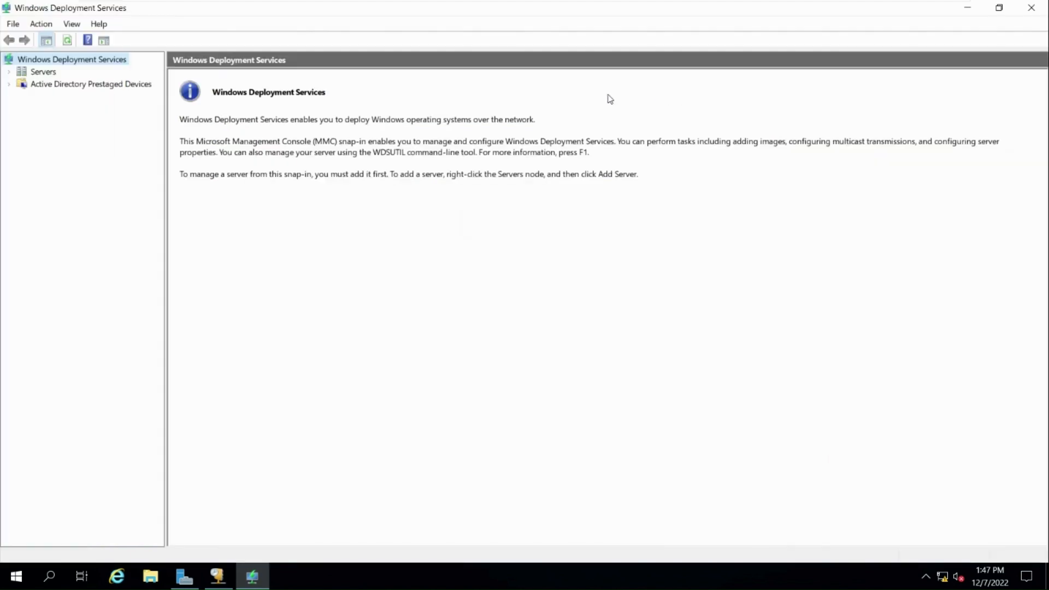
# - Start configuring the PDC.IMPROVE.LOCAL deployment server as integrated with Active Directory, up to the remote installation folder location
pyautogui.click(10, 73)
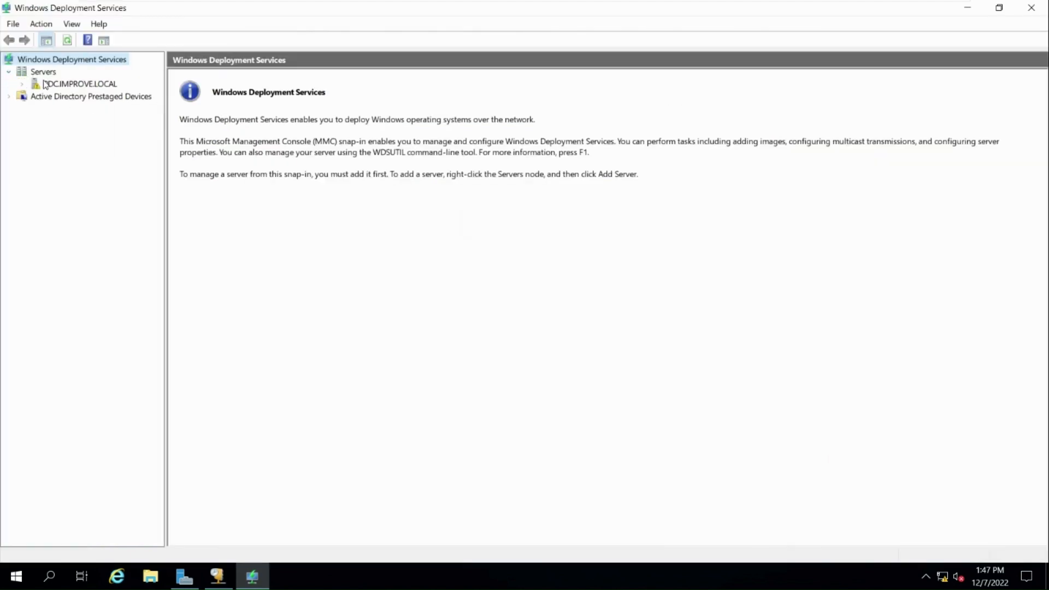
pyautogui.click(61, 84)
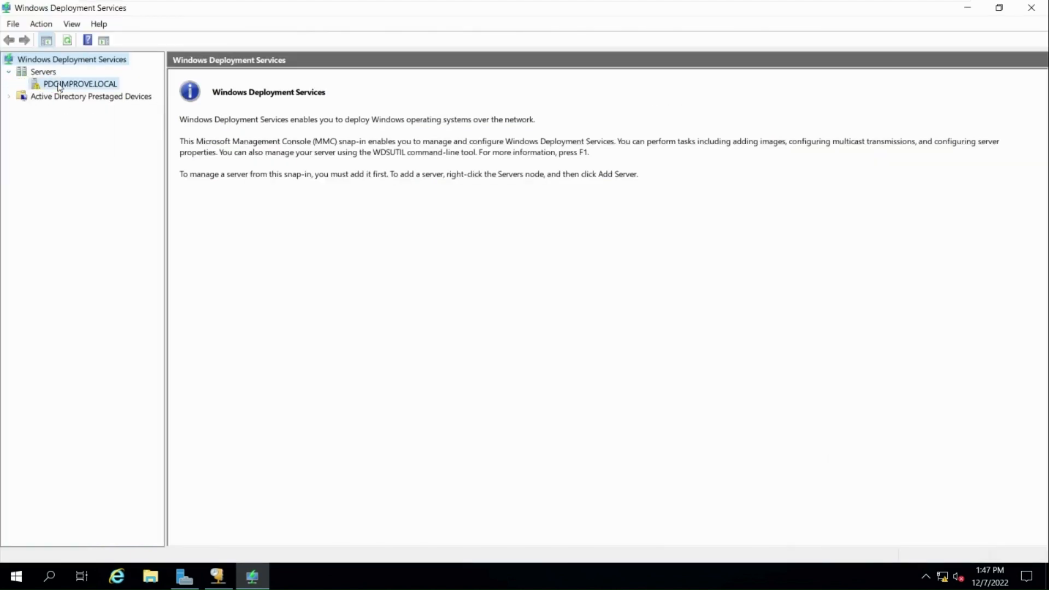
pyautogui.rightClick(76, 85)
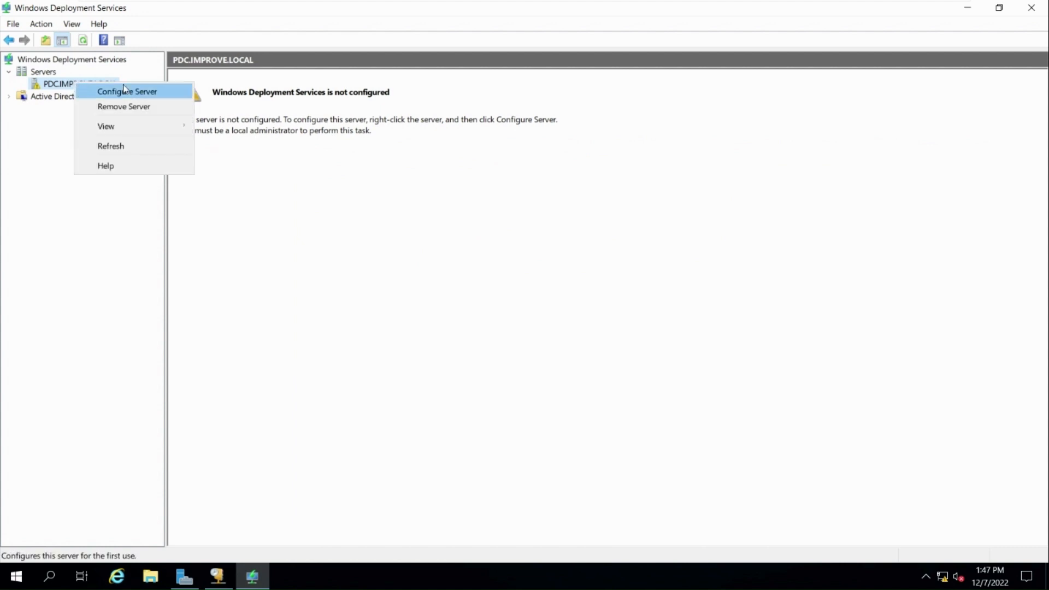
pyautogui.click(131, 95)
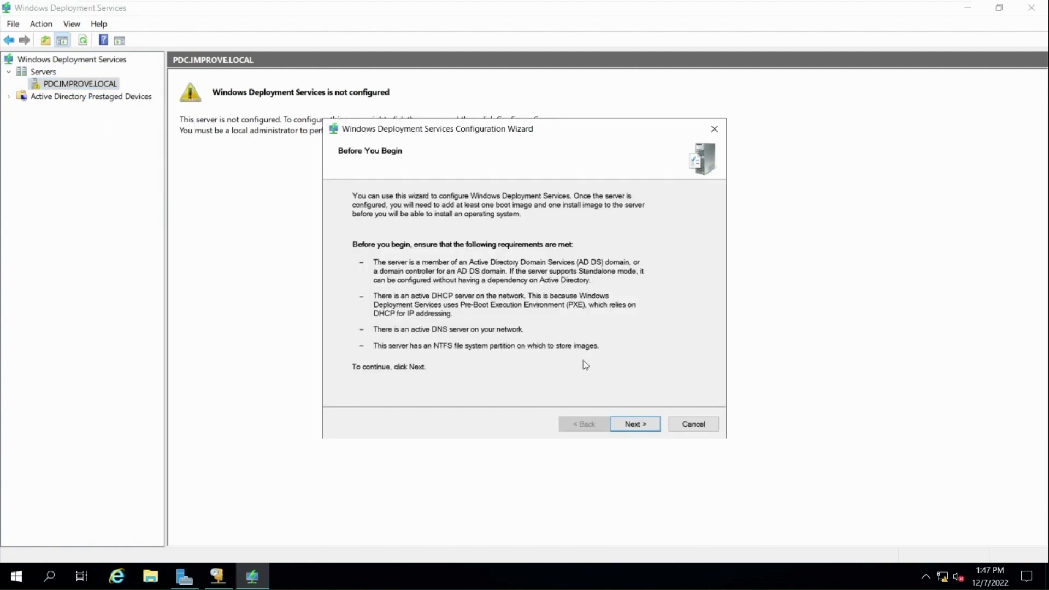
pyautogui.click(632, 425)
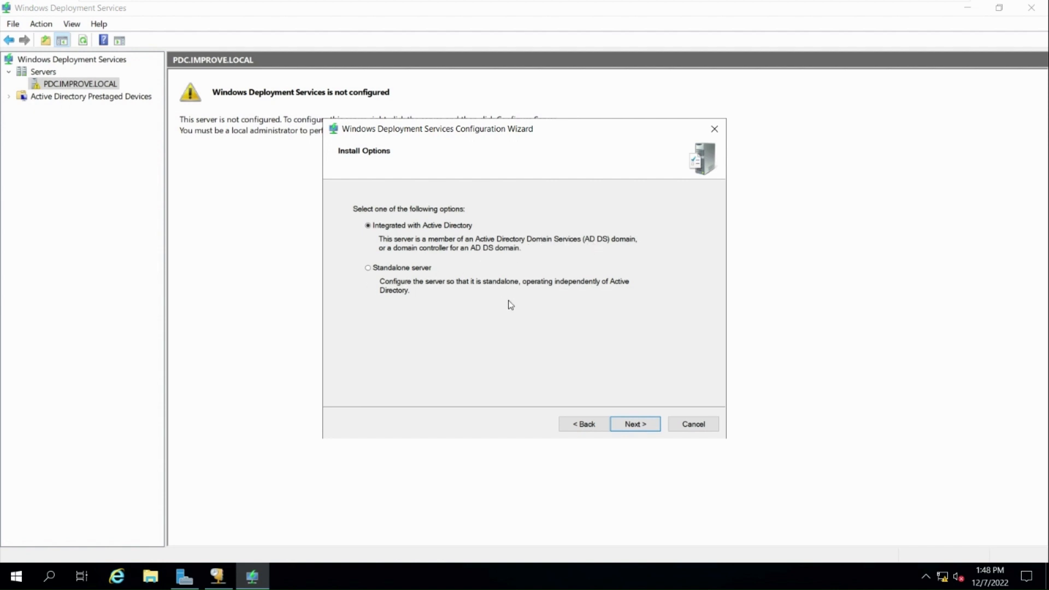
pyautogui.click(633, 424)
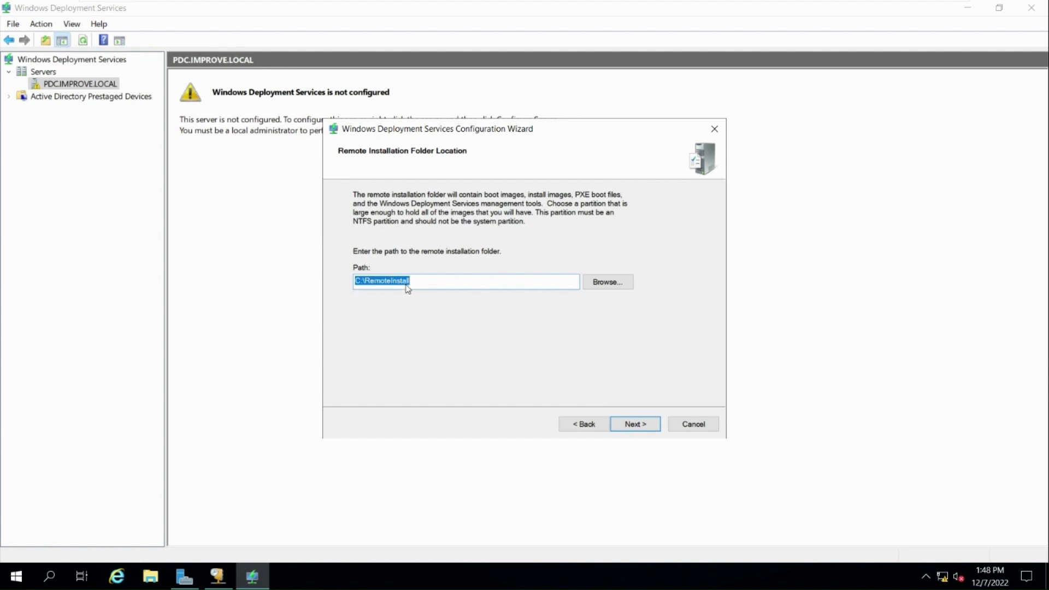
# - Start adding a new SCSI virtual hard disk in the hardware settings of the Windows Server 2016 virtual machine
pyautogui.rightClick(638, 12)
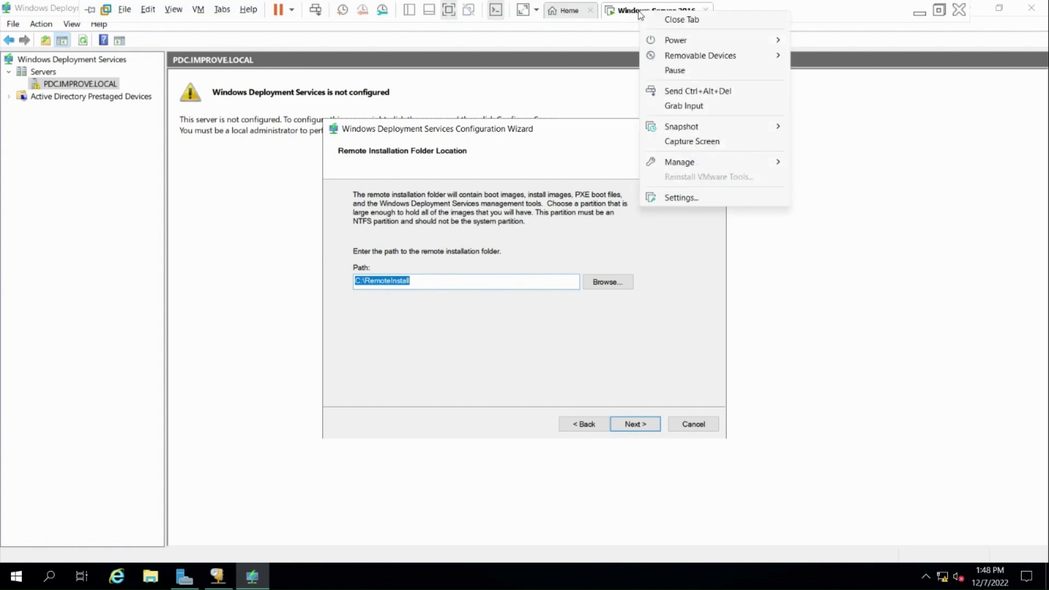
pyautogui.click(667, 199)
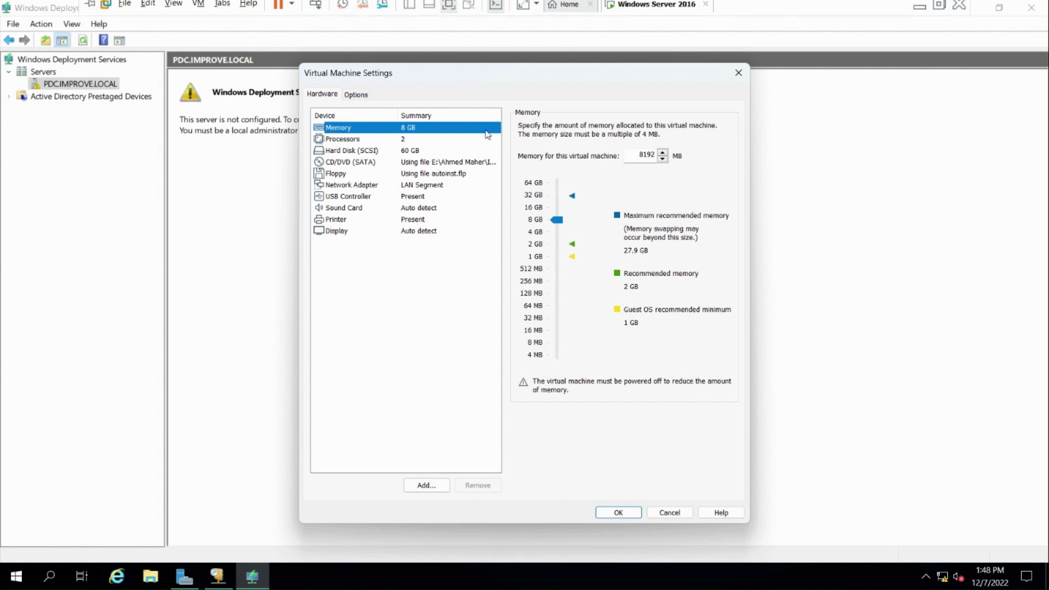
pyautogui.click(427, 485)
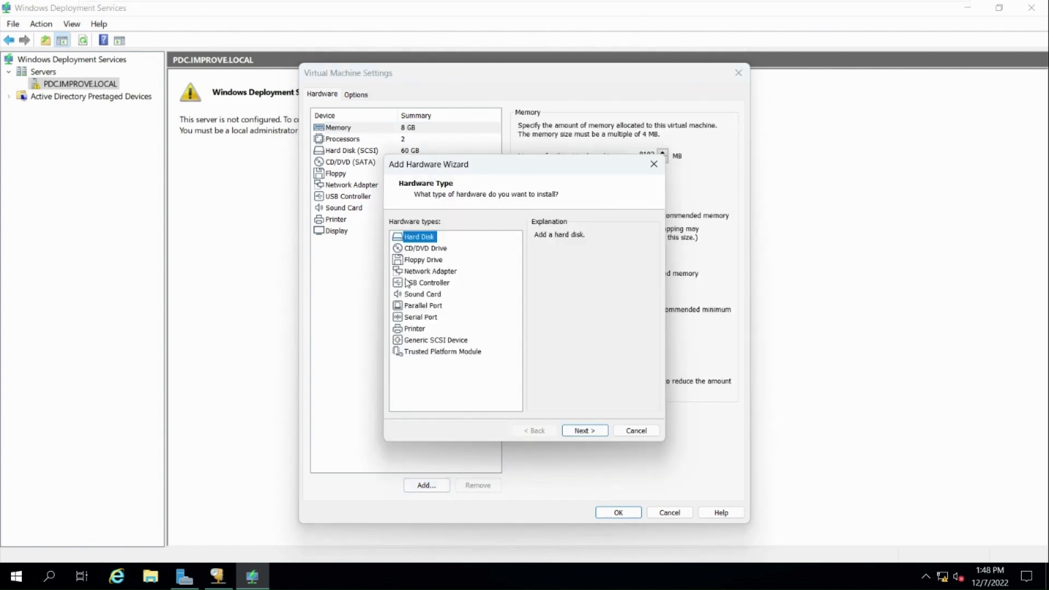
pyautogui.click(583, 431)
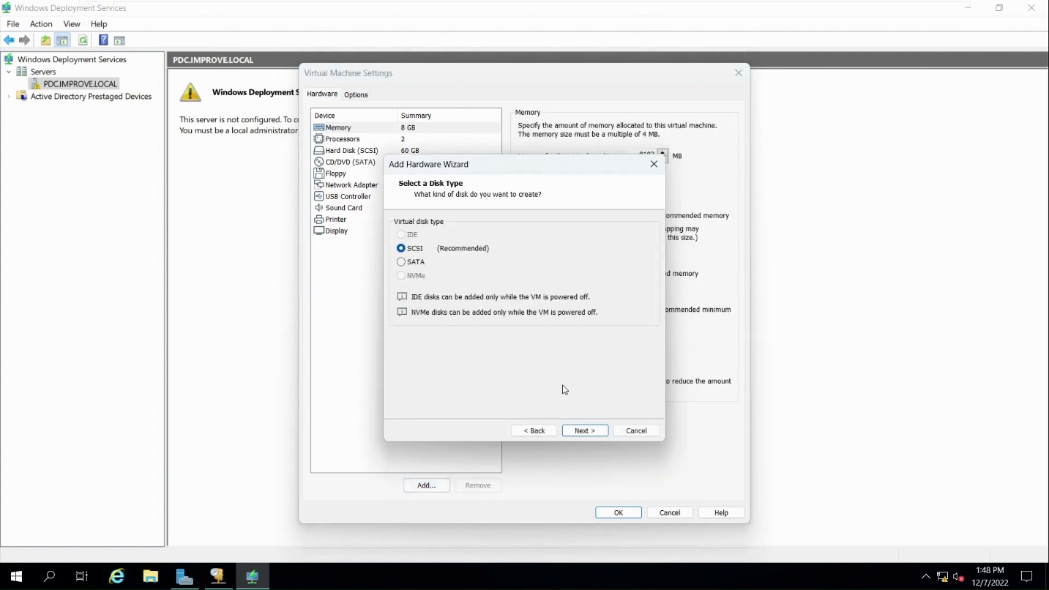
pyautogui.click(583, 431)
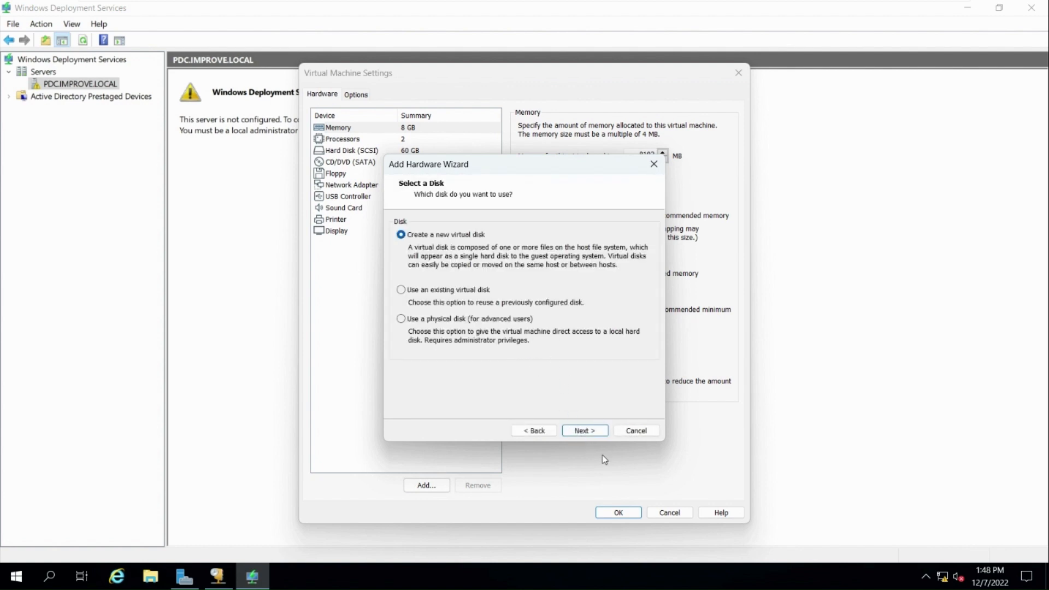
pyautogui.click(583, 430)
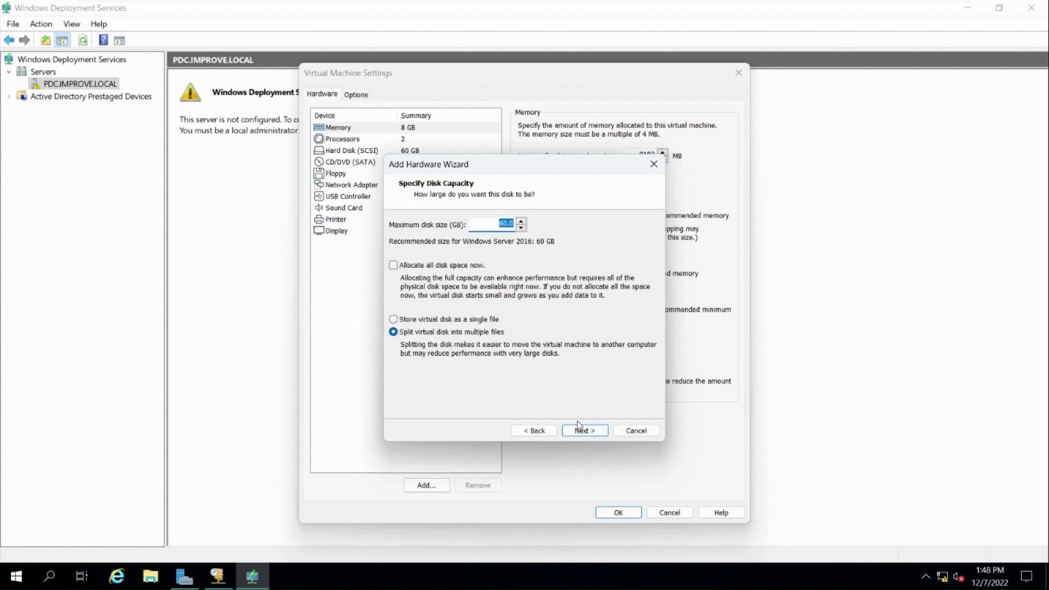
# - Create the virtual disk as a 100 GB single file named Windows Server 2016-0.vmdk and apply the virtual machine settings
pyautogui.write('10')
pyautogui.click(428, 323)
pyautogui.click(583, 431)
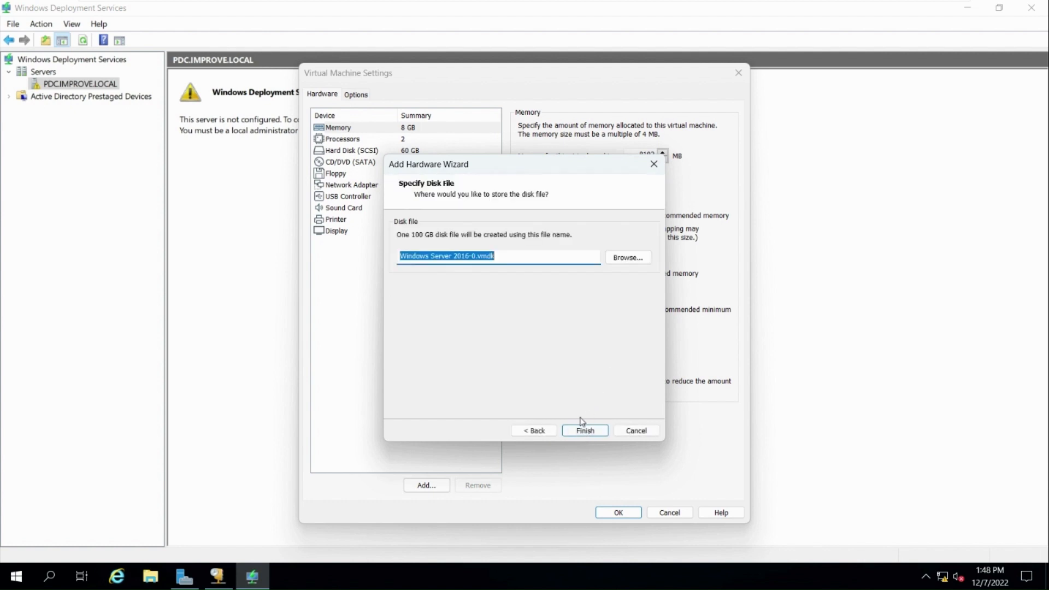
pyautogui.click(631, 259)
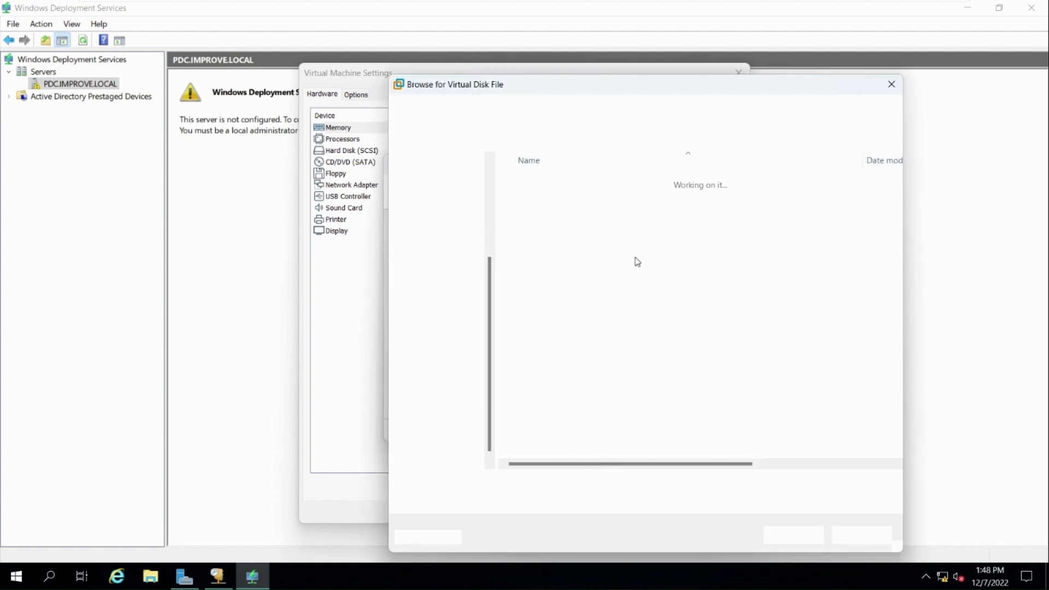
pyautogui.click(784, 534)
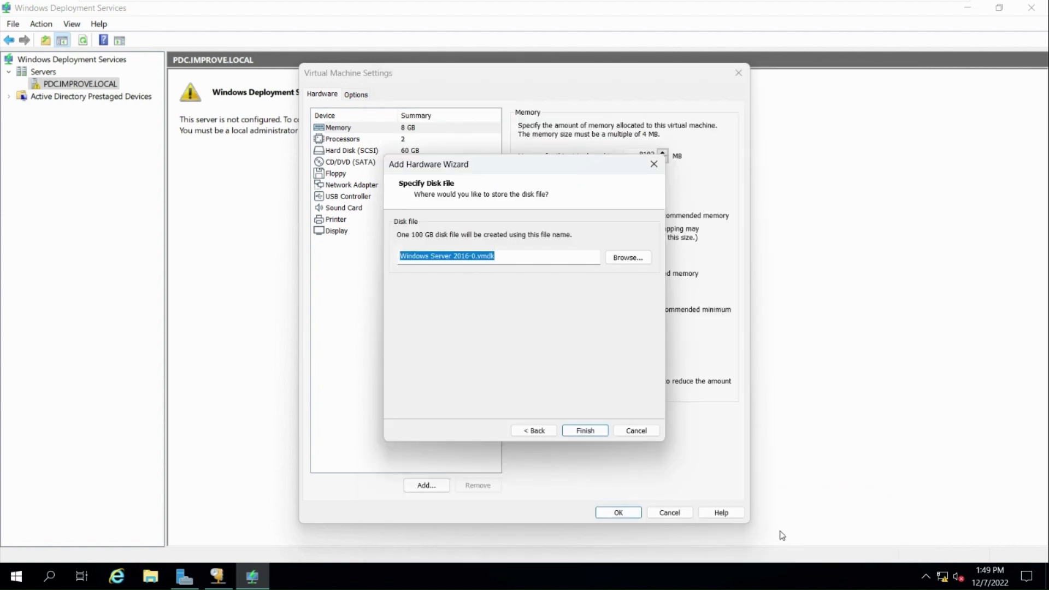
pyautogui.click(585, 431)
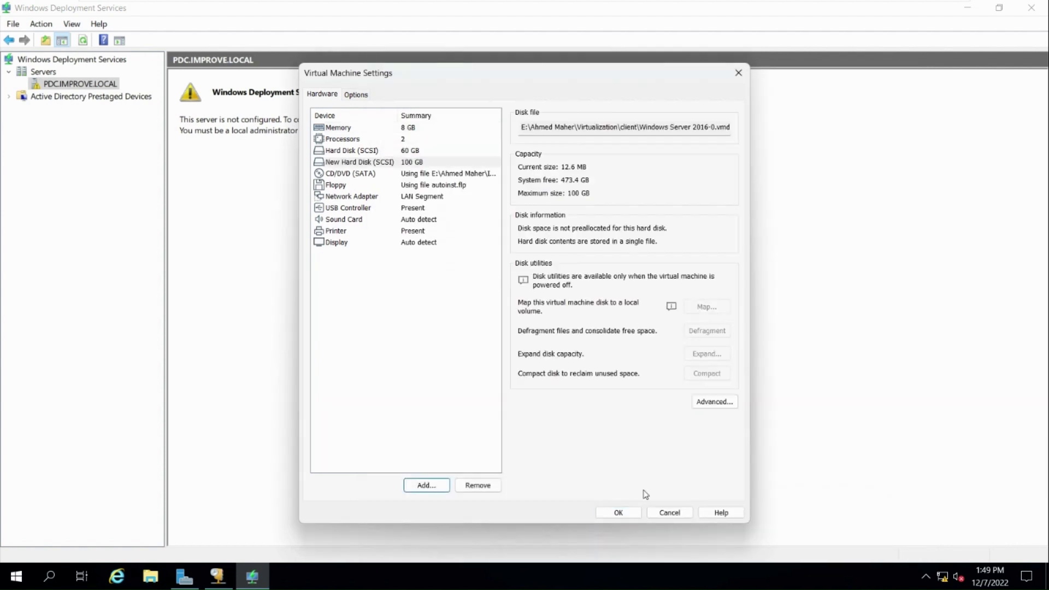
pyautogui.click(618, 513)
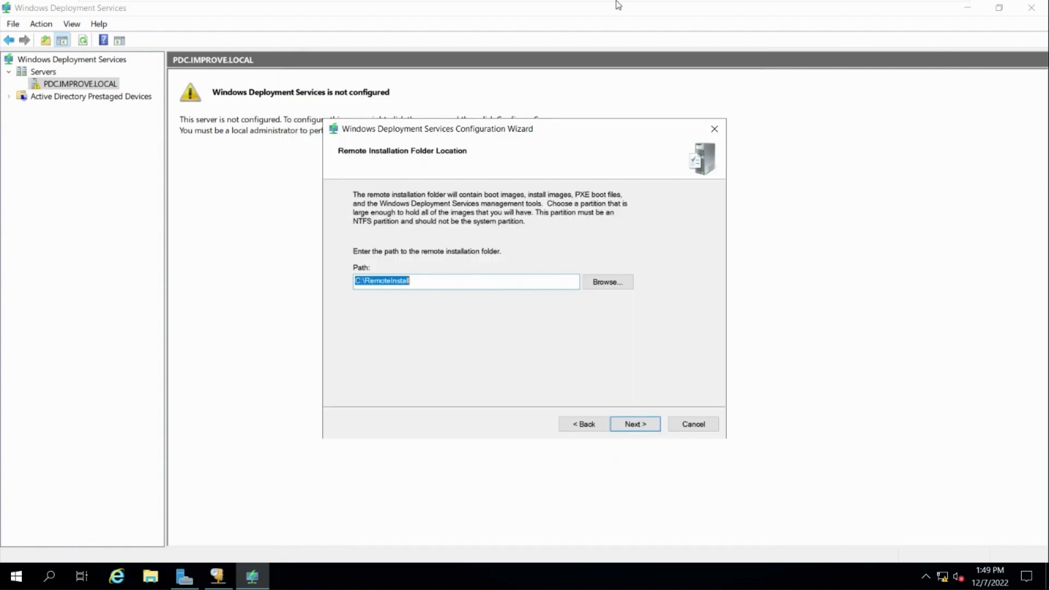
# - Open Disk Management on the server and bring the new 100 GB Disk 1 online
pyautogui.rightClick(14, 577)
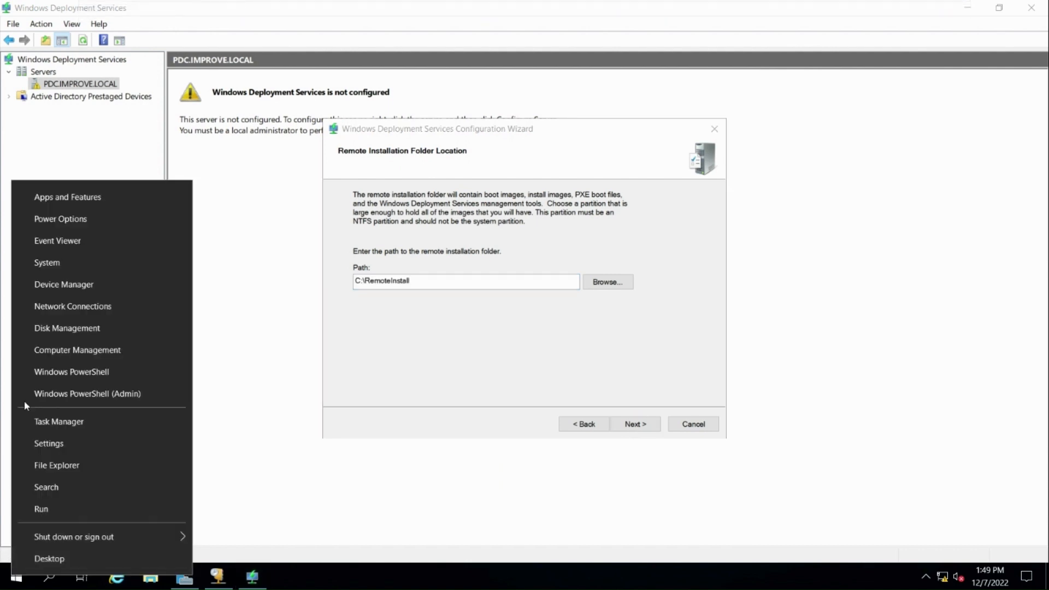
pyautogui.click(77, 332)
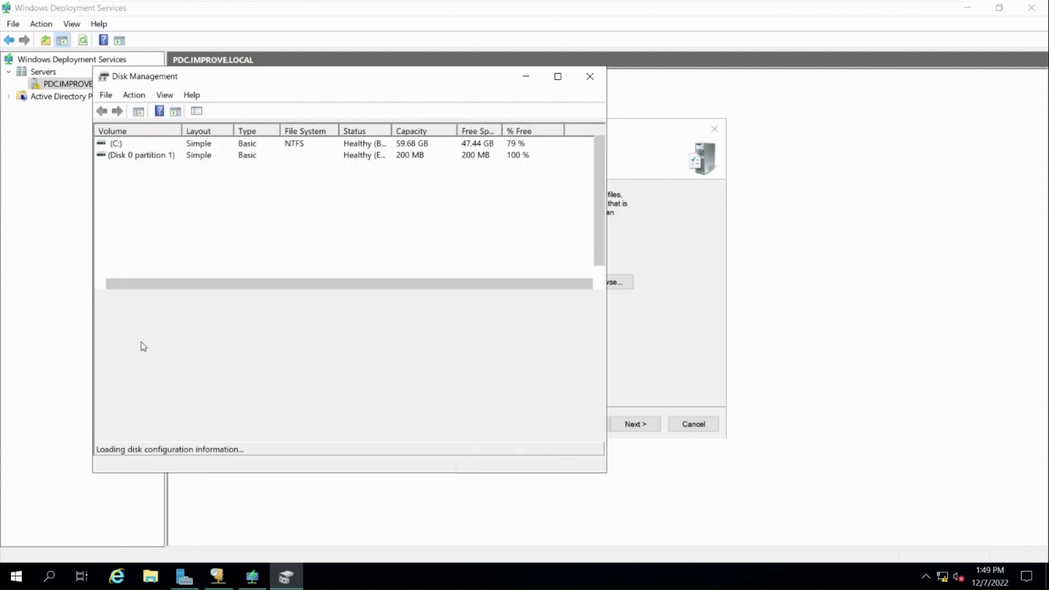
pyautogui.rightClick(121, 397)
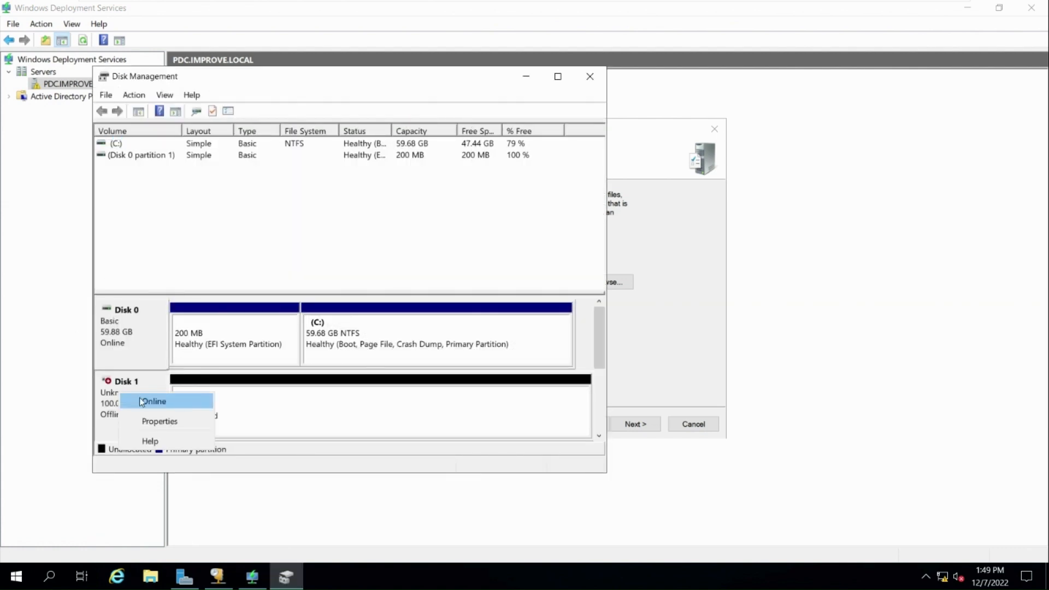
pyautogui.click(154, 401)
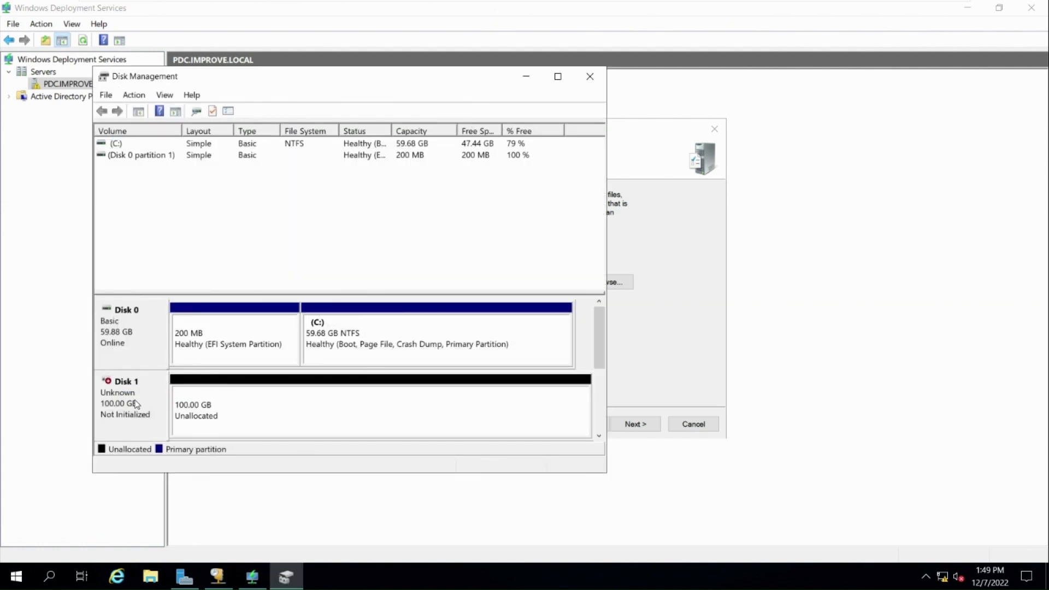
# - Initialize the new Disk 1 with the GPT (GUID Partition Table) partition style
pyautogui.rightClick(152, 404)
pyautogui.click(153, 407)
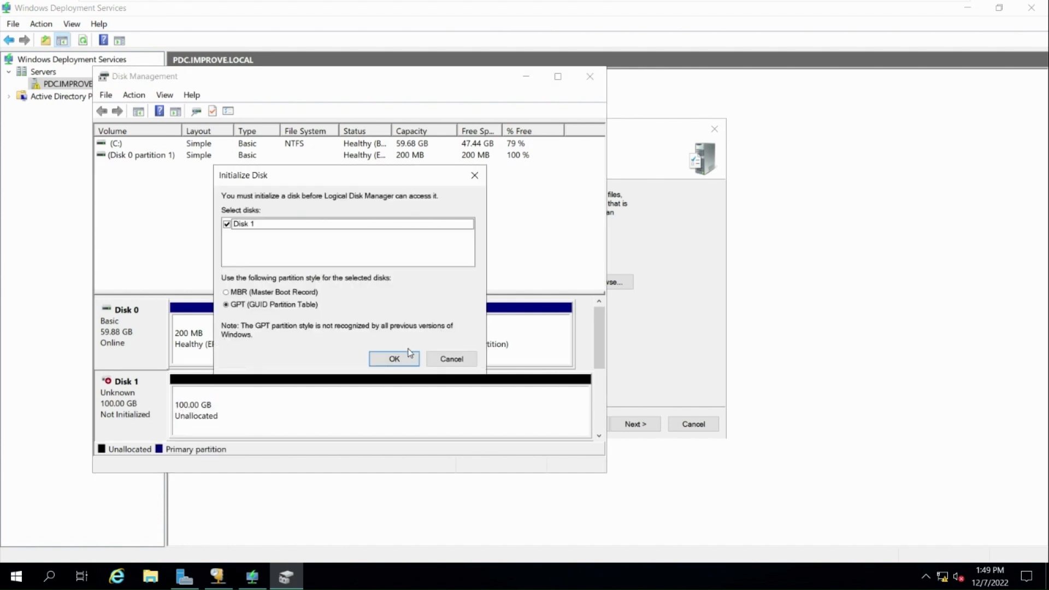
pyautogui.click(395, 359)
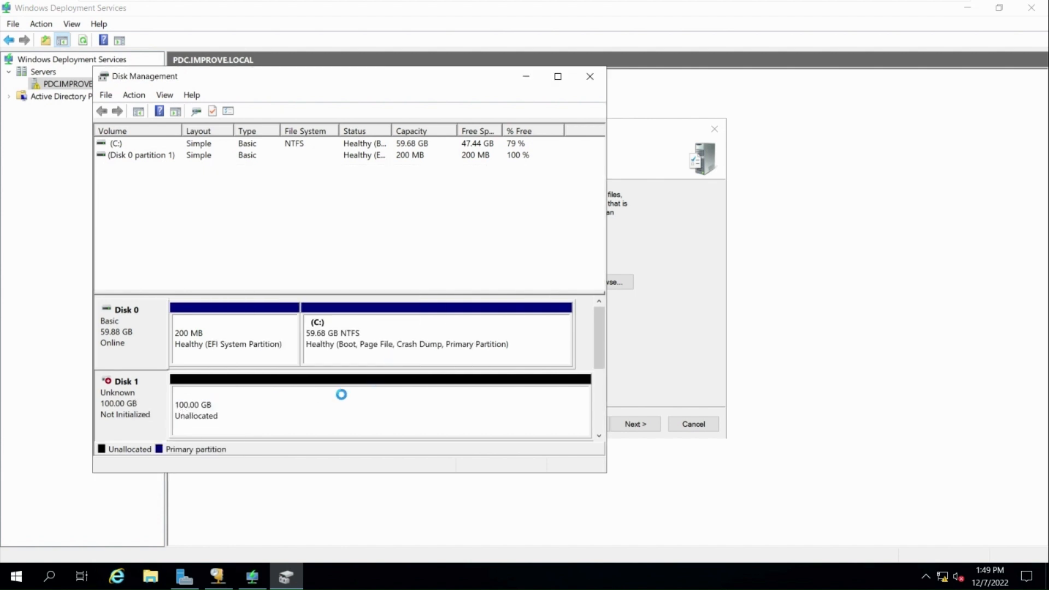
# - Create a 102382 MB simple volume on Disk 1 with drive letter E, quick-formatted as NTFS and labelled New Volume, and close Disk Management
pyautogui.click(254, 412)
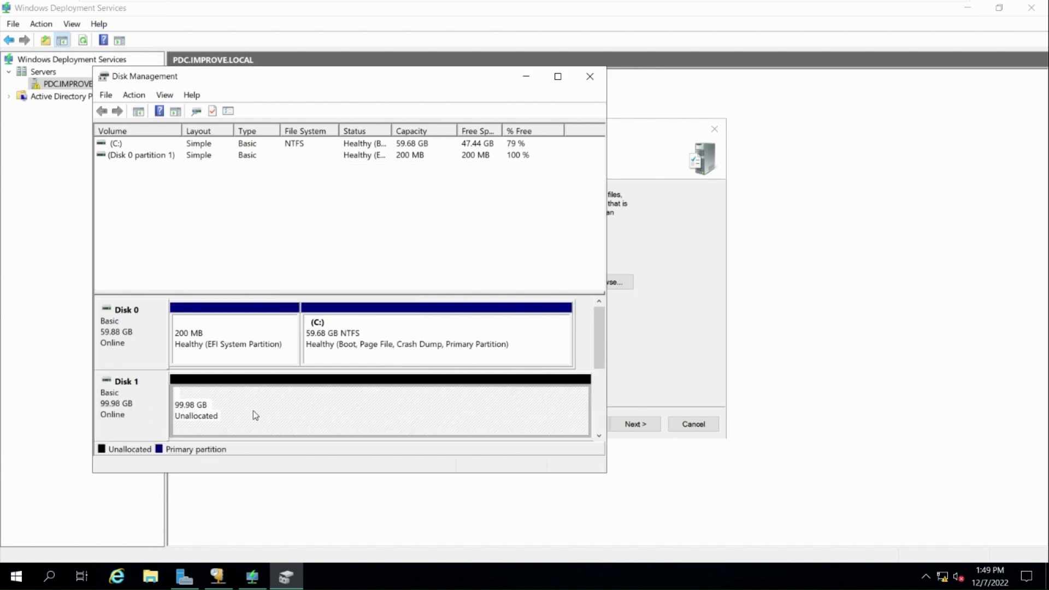
pyautogui.rightClick(306, 397)
pyautogui.click(363, 403)
pyautogui.click(356, 387)
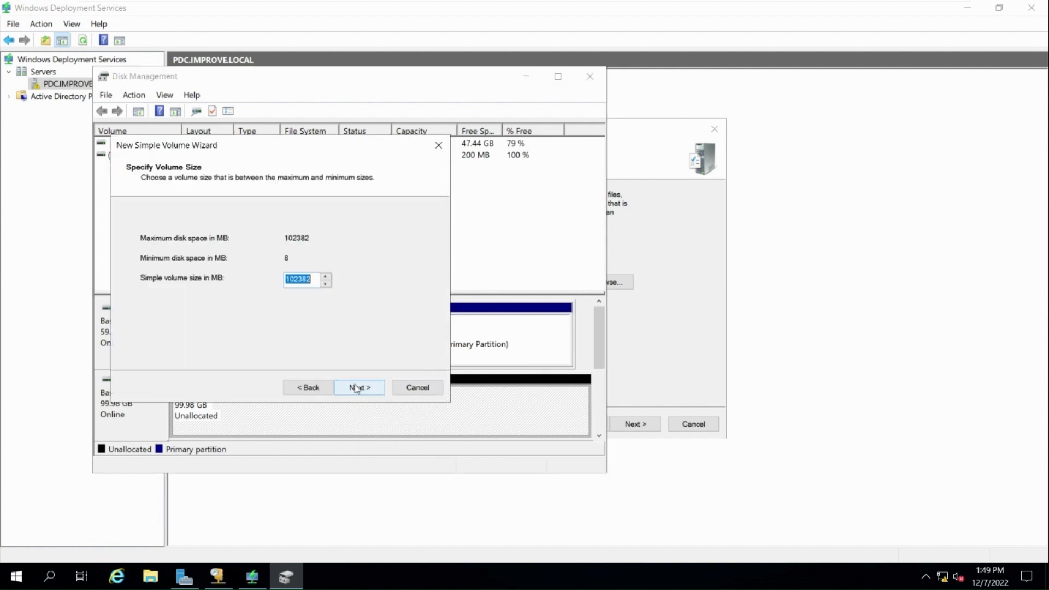
pyautogui.click(356, 388)
pyautogui.click(356, 389)
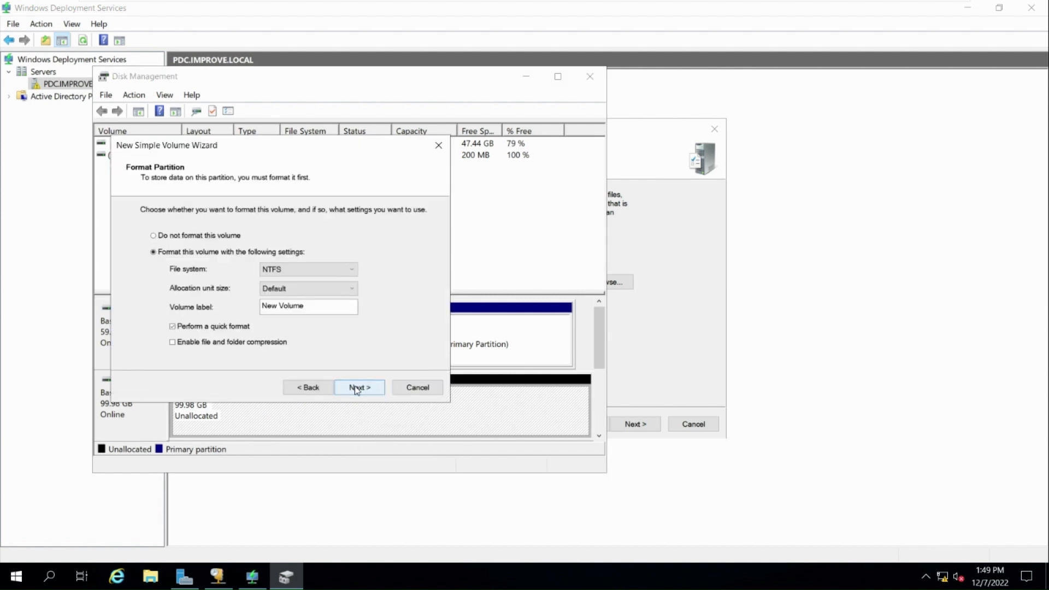
pyautogui.click(355, 387)
pyautogui.click(356, 388)
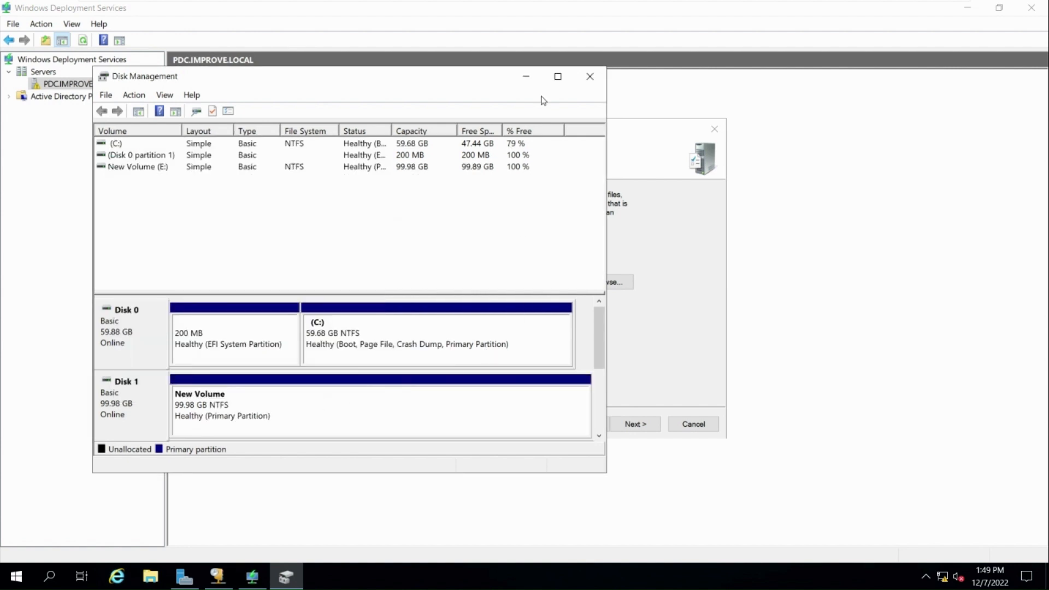
pyautogui.click(591, 85)
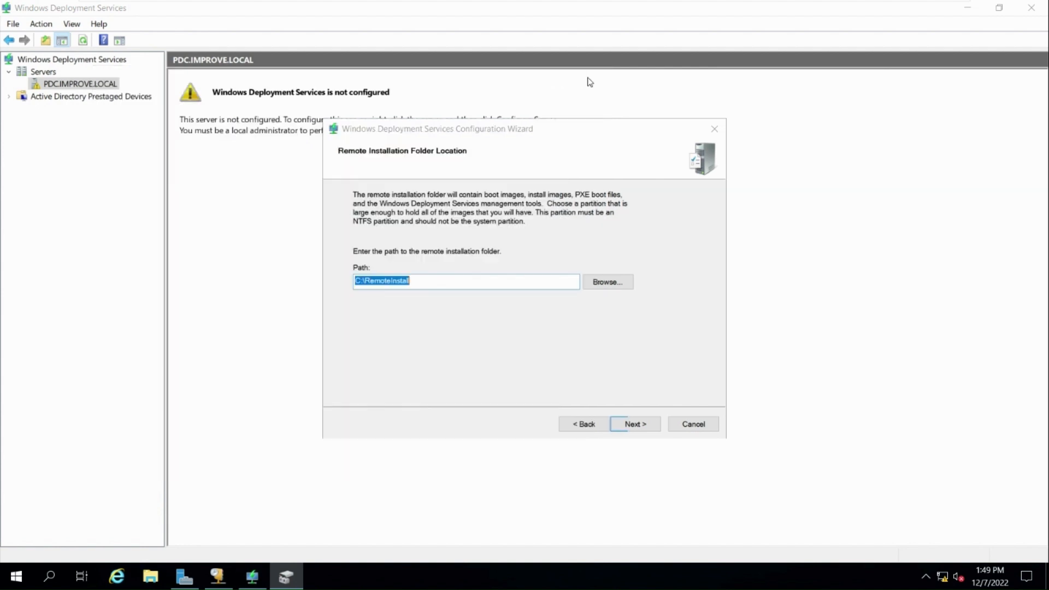
# - Create a folder on the New Volume (E:) drive named RemoteInstall, copying the name from the wizard's folder path
pyautogui.click(381, 281)
pyautogui.moveTo(366, 281); pyautogui.dragTo(461, 282)
pyautogui.hotkey('ctrl', 'c')
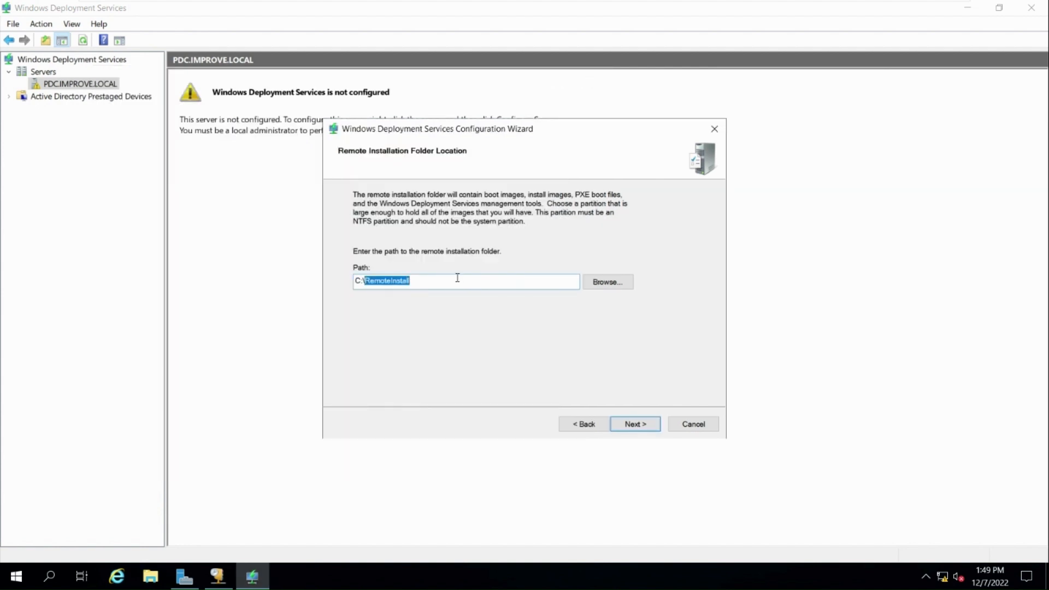
pyautogui.click(150, 577)
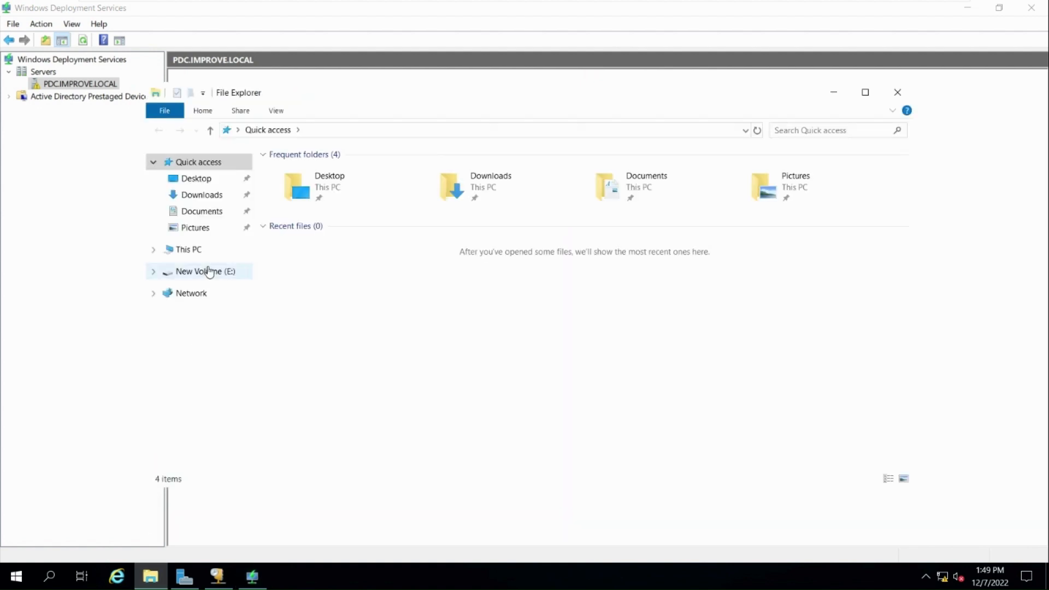
pyautogui.click(204, 271)
pyautogui.rightClick(382, 270)
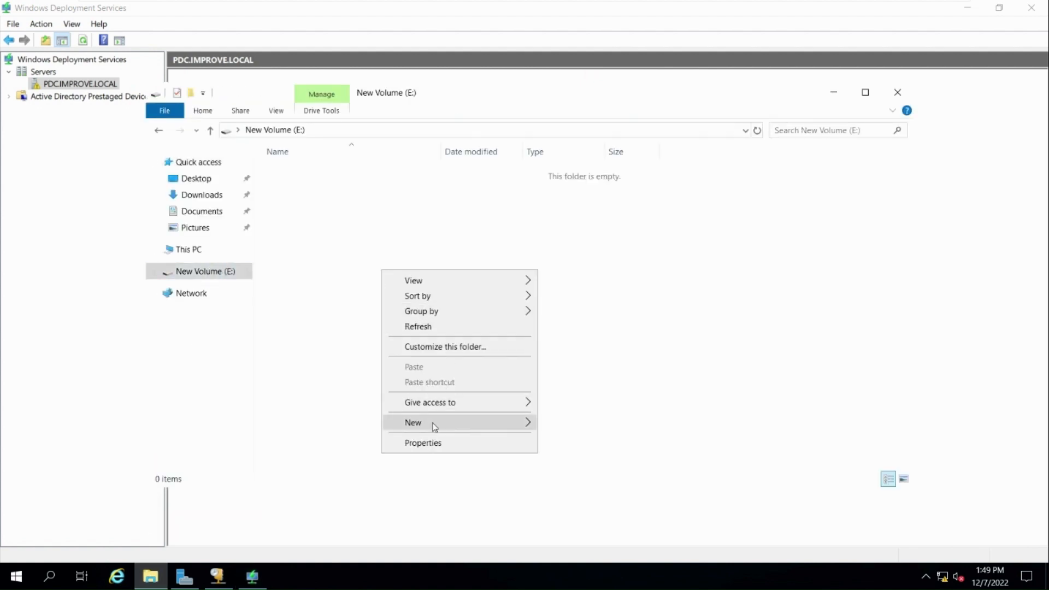
pyautogui.moveTo(433, 424)
pyautogui.click(585, 426)
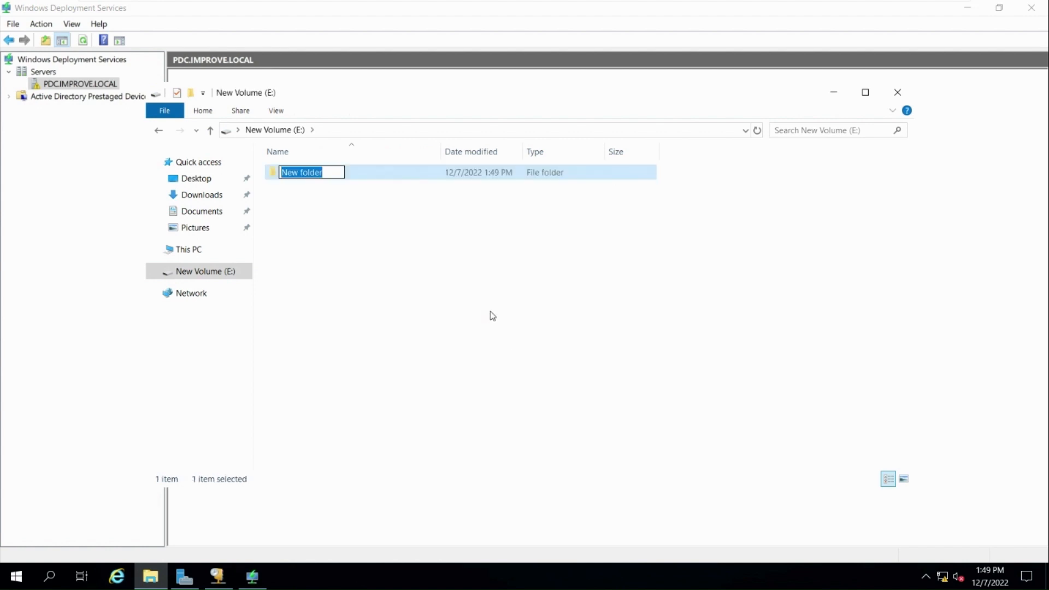
pyautogui.hotkey('ctrl', 'v')
pyautogui.press('Return')
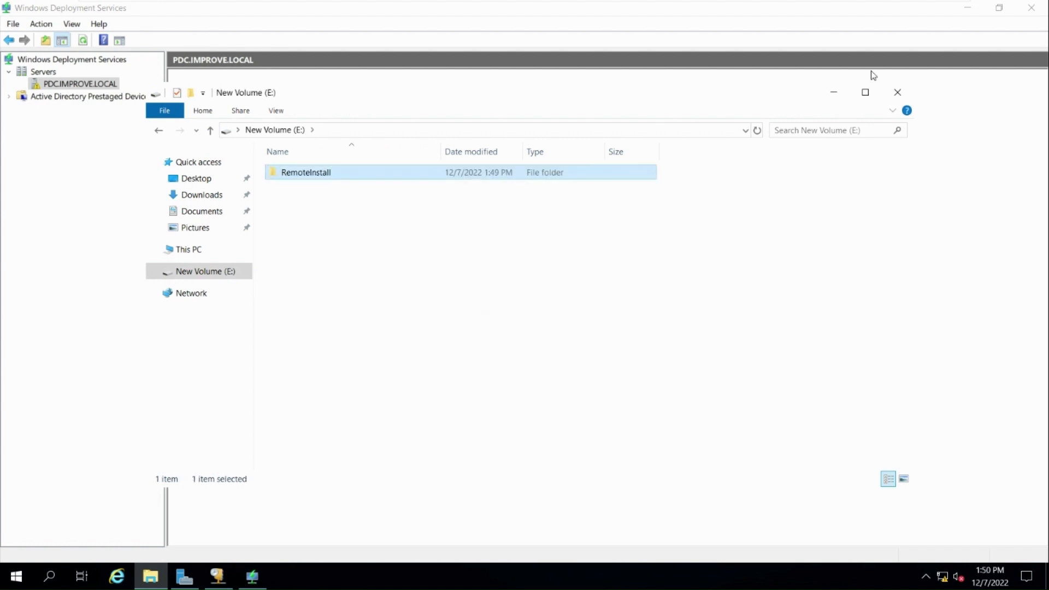
pyautogui.click(897, 92)
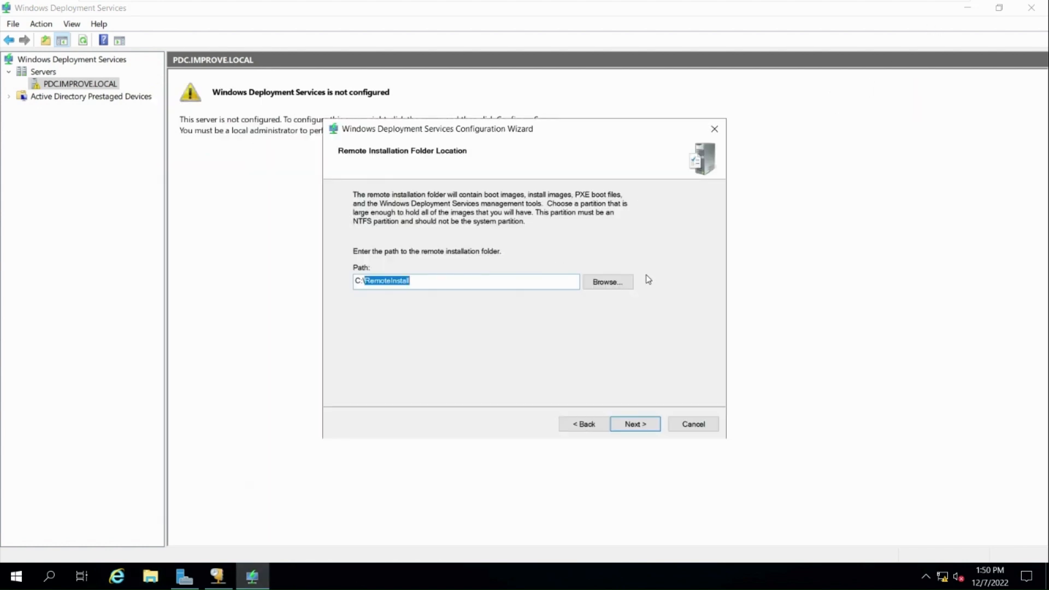
# - Set the remote installation folder path to E:\RemoteInstall and continue to the Proxy DHCP options
pyautogui.click(606, 281)
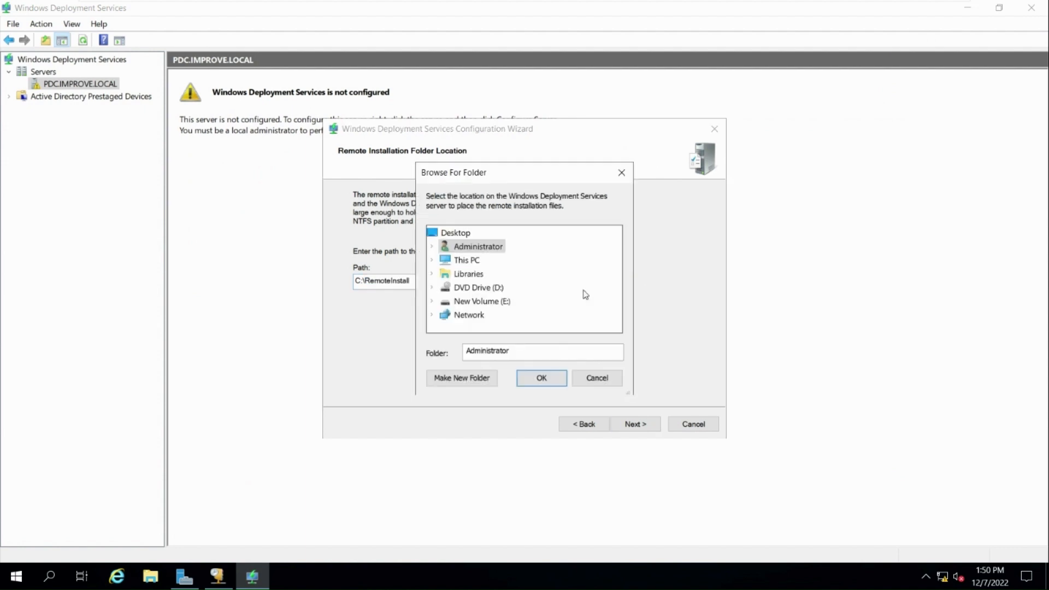
pyautogui.click(432, 302)
pyautogui.click(480, 314)
pyautogui.click(541, 378)
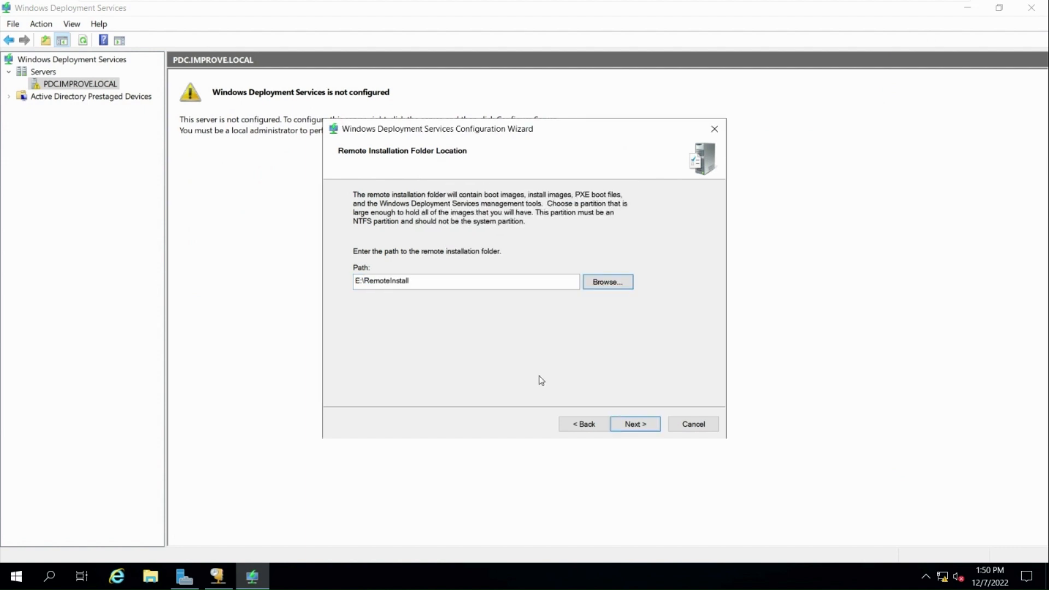
pyautogui.click(629, 424)
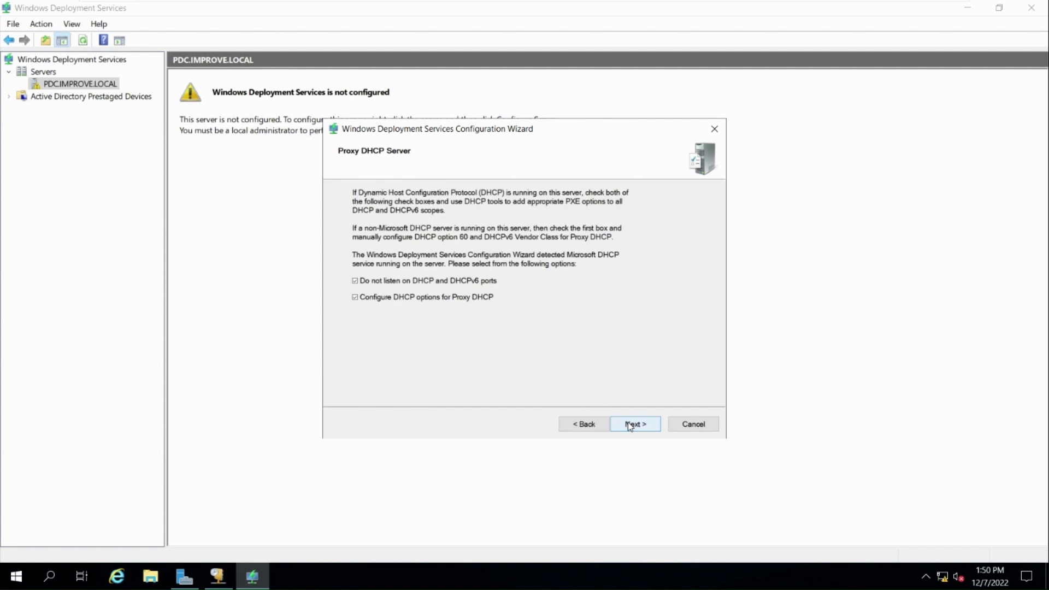
# - Go through the Proxy DHCP options, have the PXE server respond to all client computers (known and unknown), and finish the configuration wizard
pyautogui.click(629, 426)
pyautogui.click(583, 424)
pyautogui.click(354, 296)
pyautogui.click(633, 424)
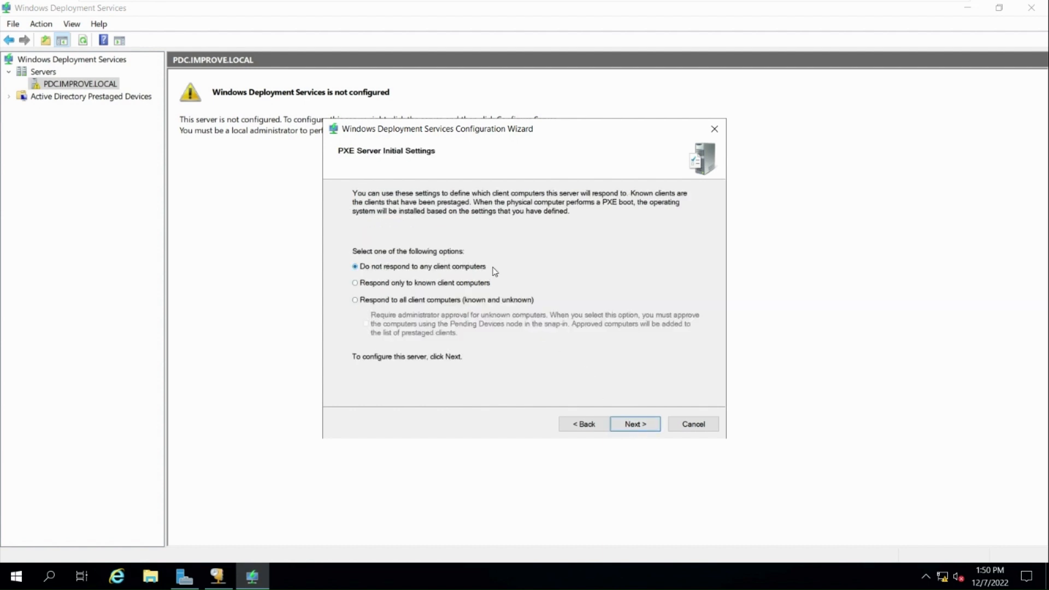
pyautogui.click(355, 301)
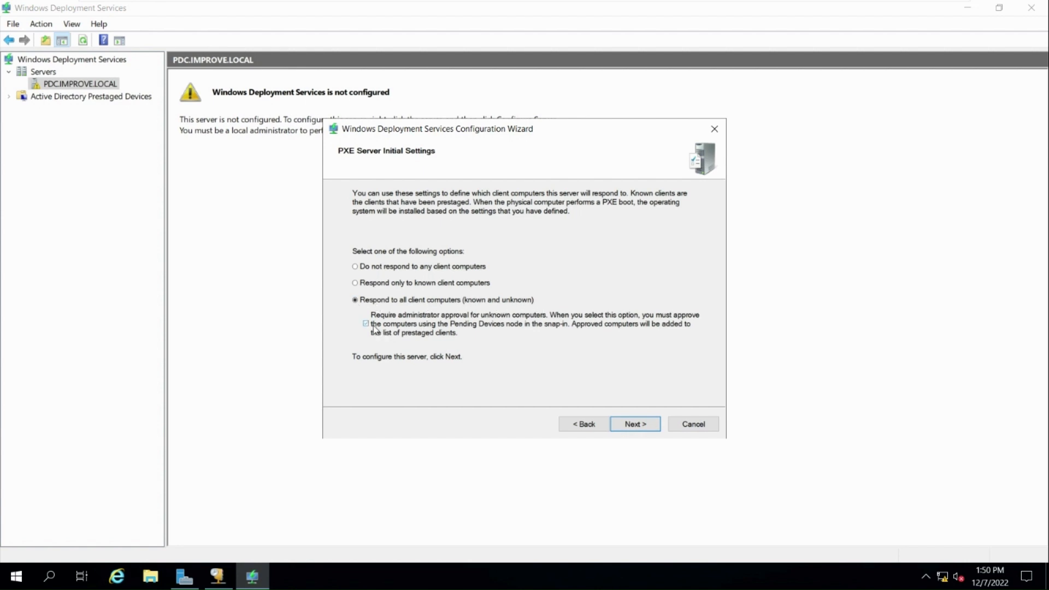
pyautogui.click(638, 424)
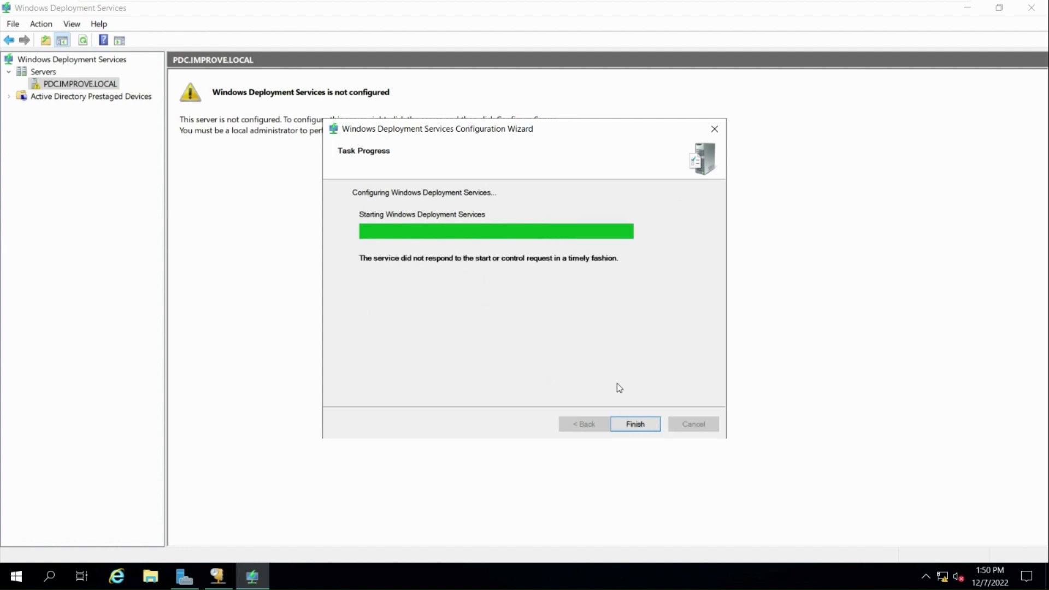
pyautogui.click(636, 425)
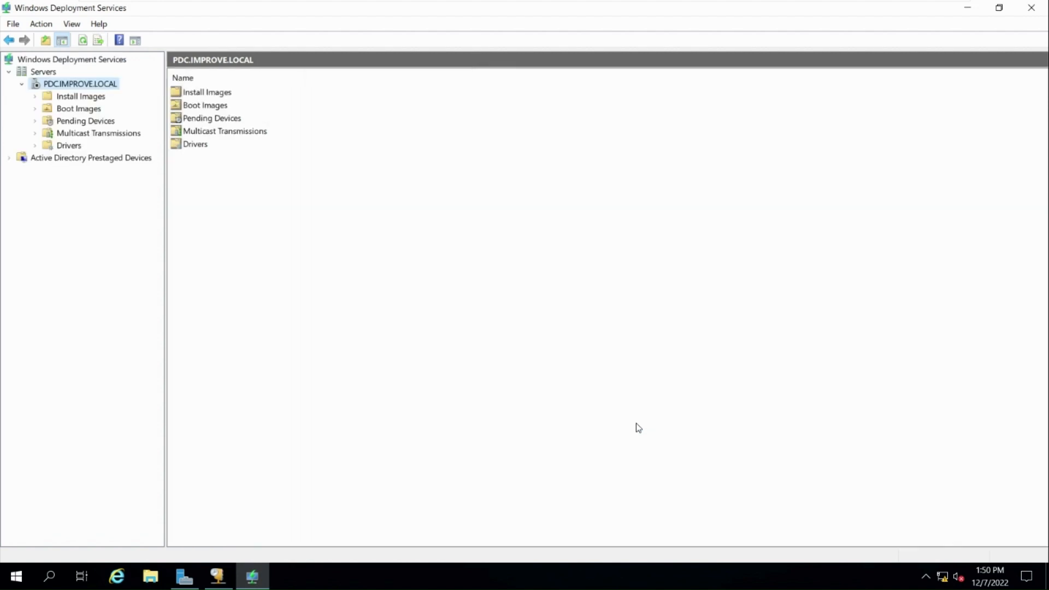
# - Start the Windows Deployment Services service on the PDC.IMPROVE.LOCAL server and dismiss the message
pyautogui.rightClick(66, 85)
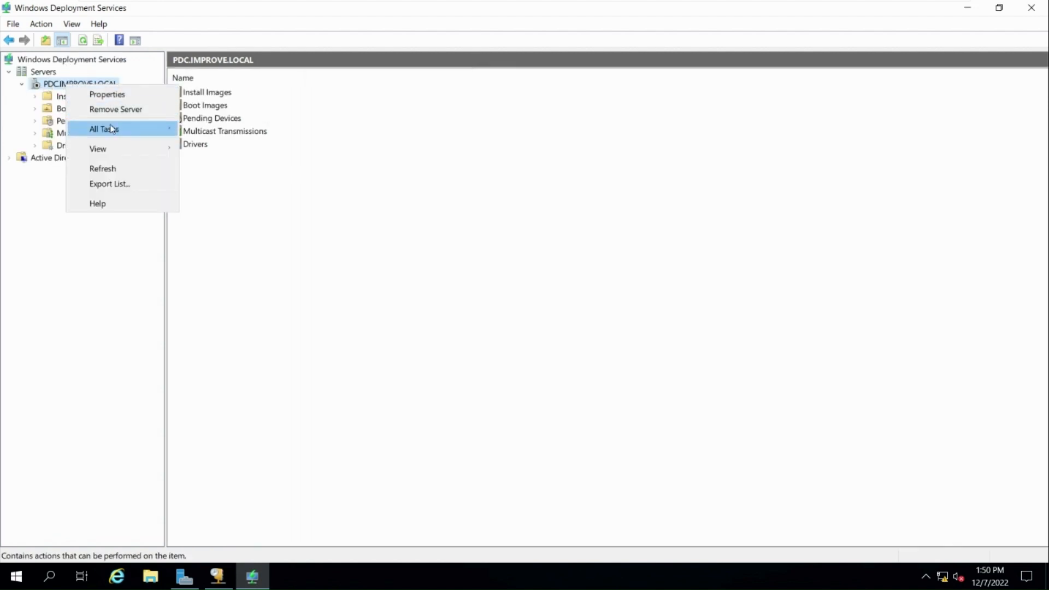
pyautogui.moveTo(131, 131)
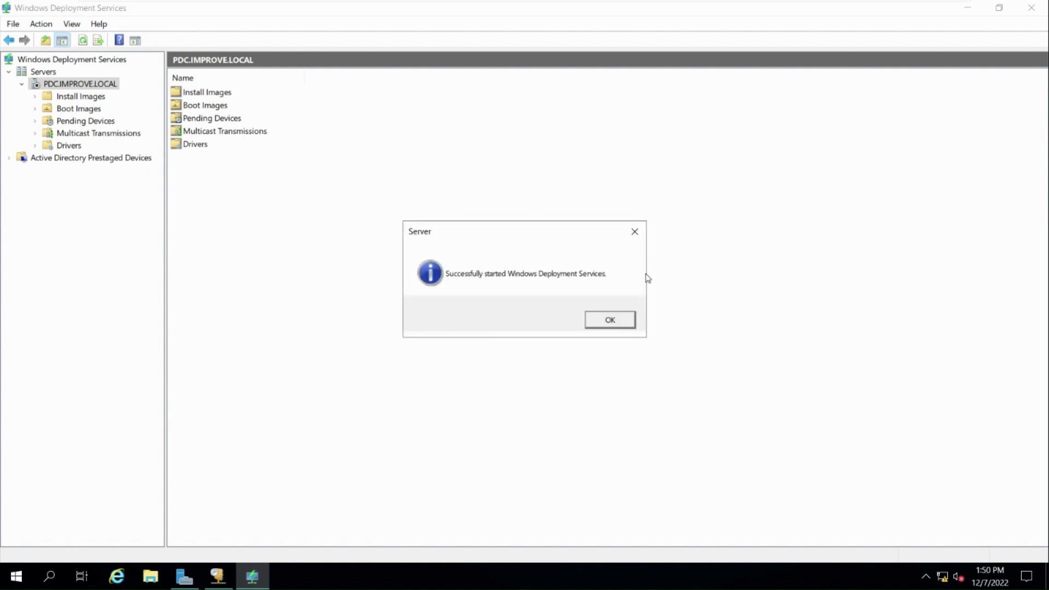
pyautogui.click(611, 324)
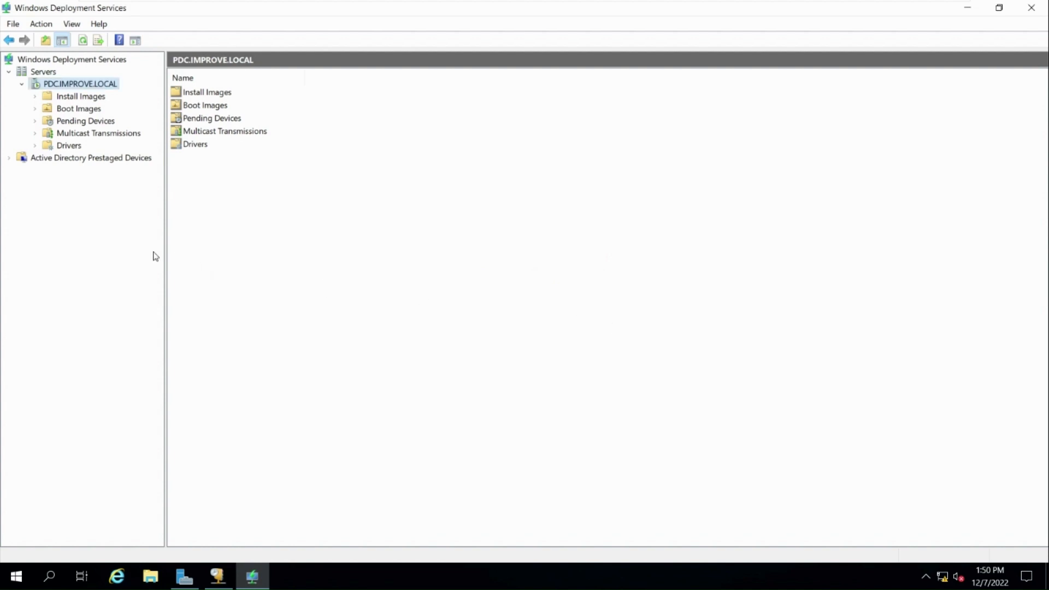
# - Open the DHCP console from Server Manager and check option 060 PXEClient in the IPv4 scope options and server options
pyautogui.click(967, 10)
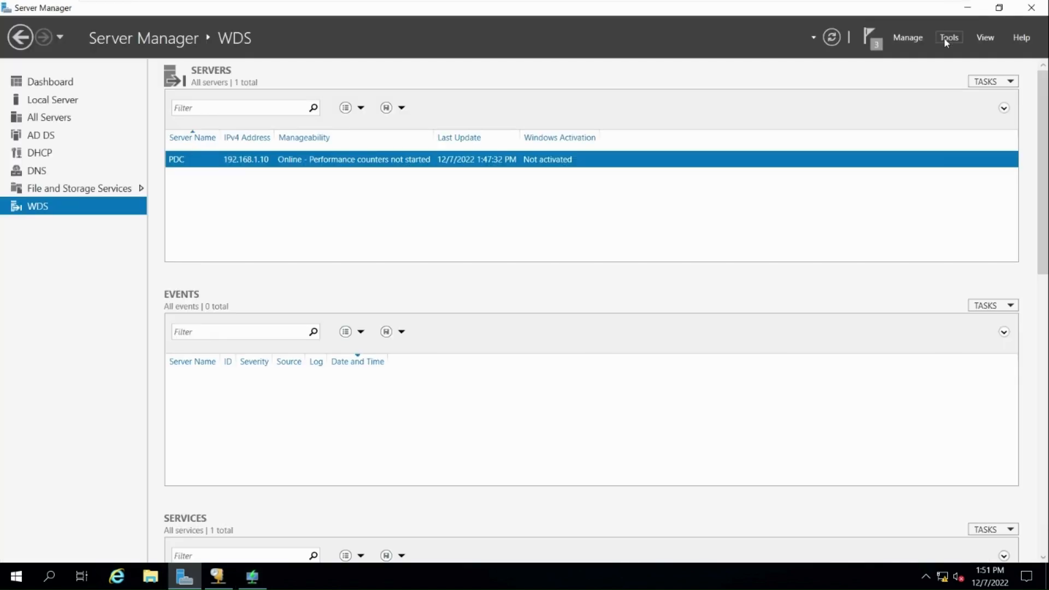
pyautogui.click(45, 83)
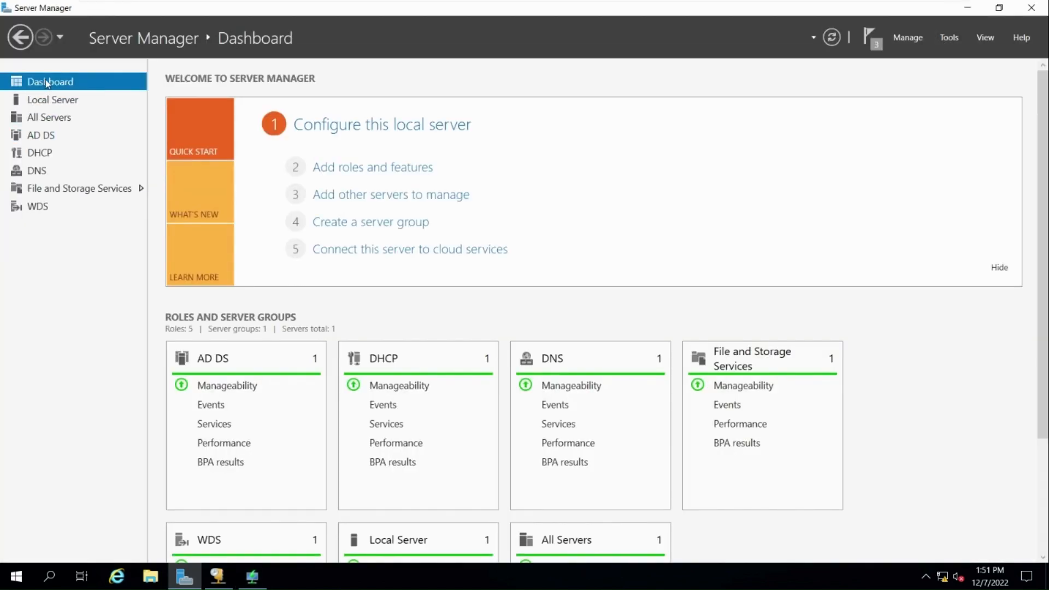
pyautogui.click(949, 37)
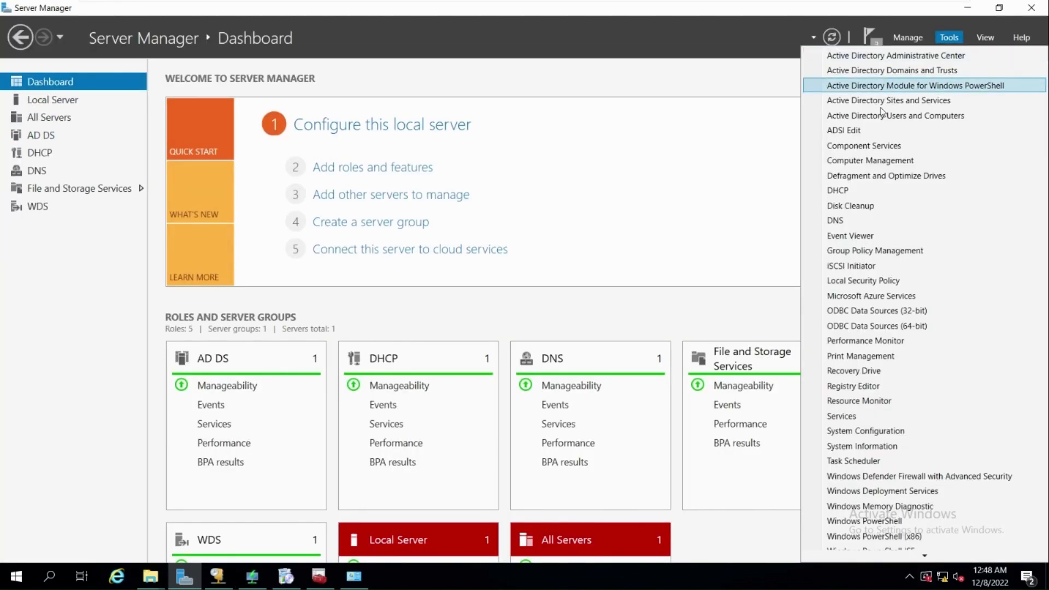
pyautogui.click(852, 190)
pyautogui.click(22, 84)
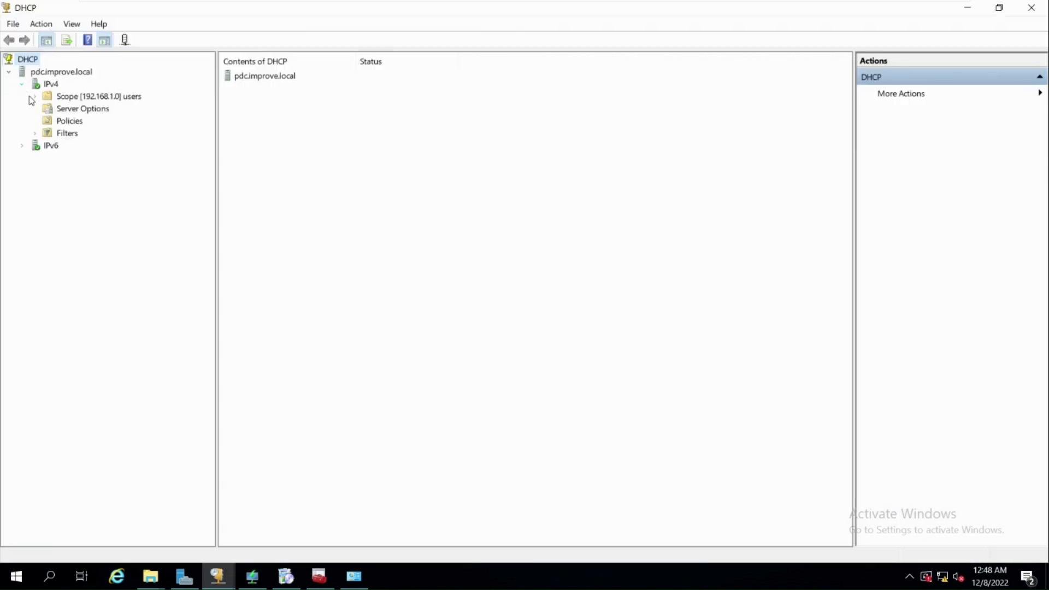
pyautogui.click(36, 97)
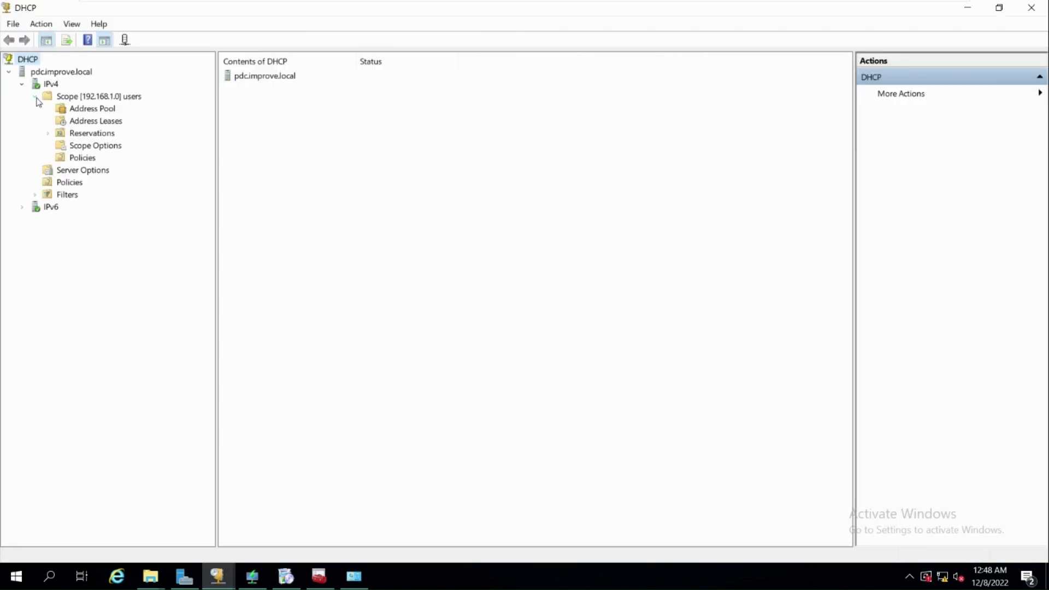
pyautogui.click(99, 145)
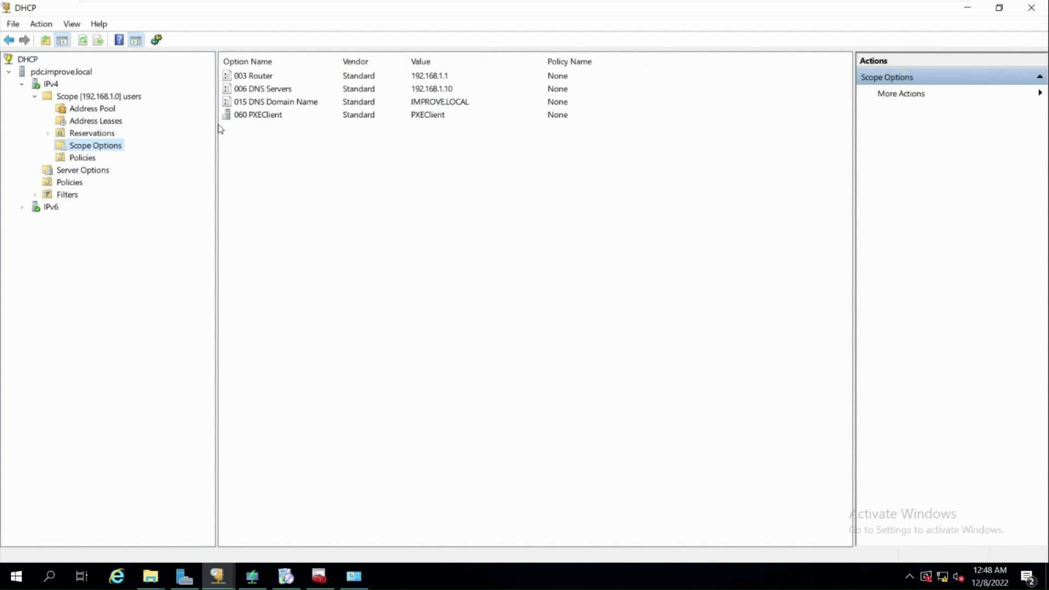
pyautogui.click(249, 116)
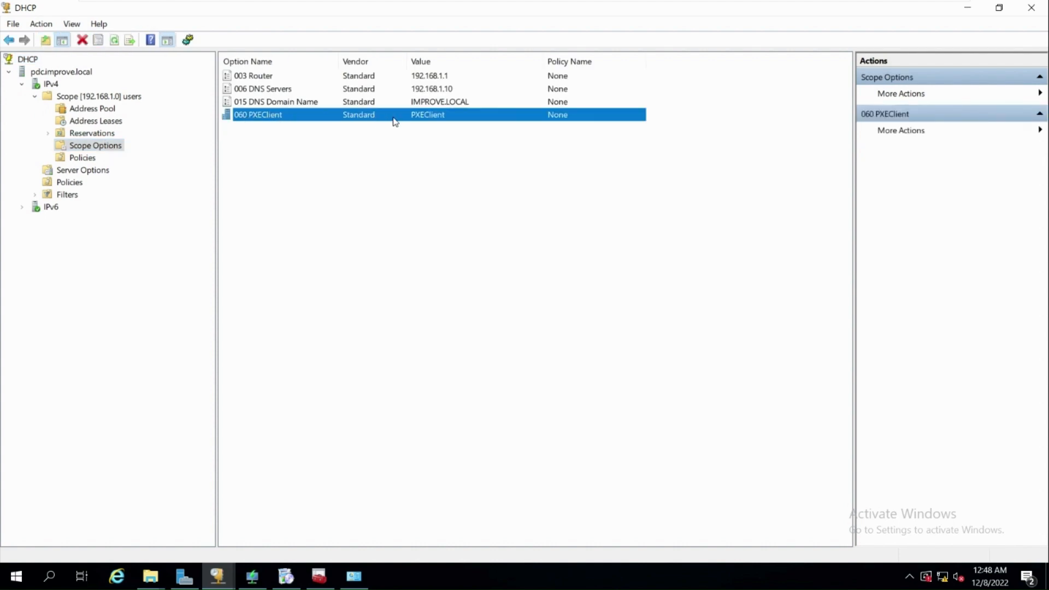
pyautogui.click(82, 170)
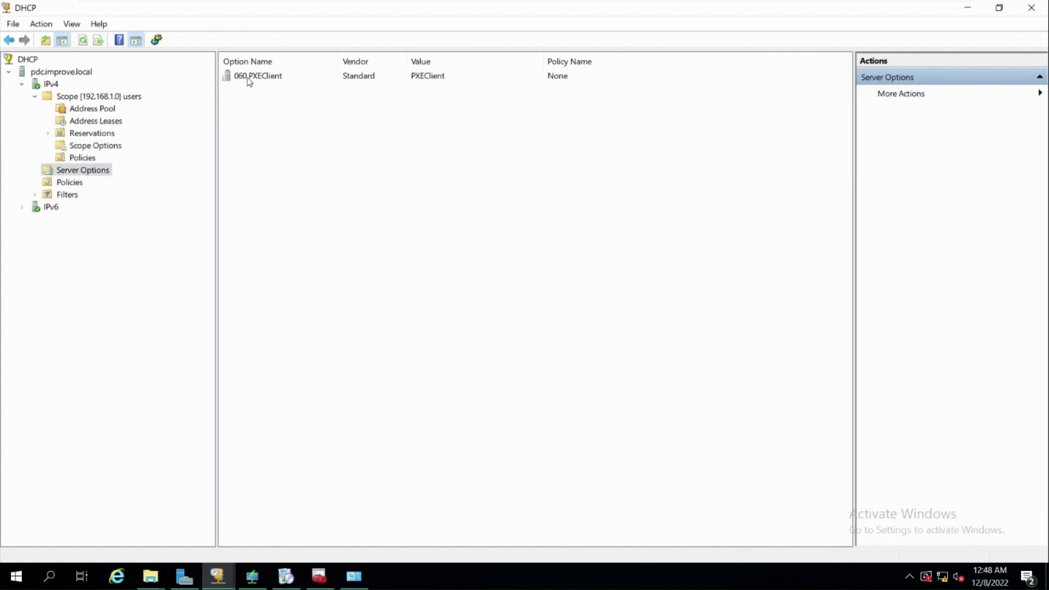
pyautogui.click(249, 79)
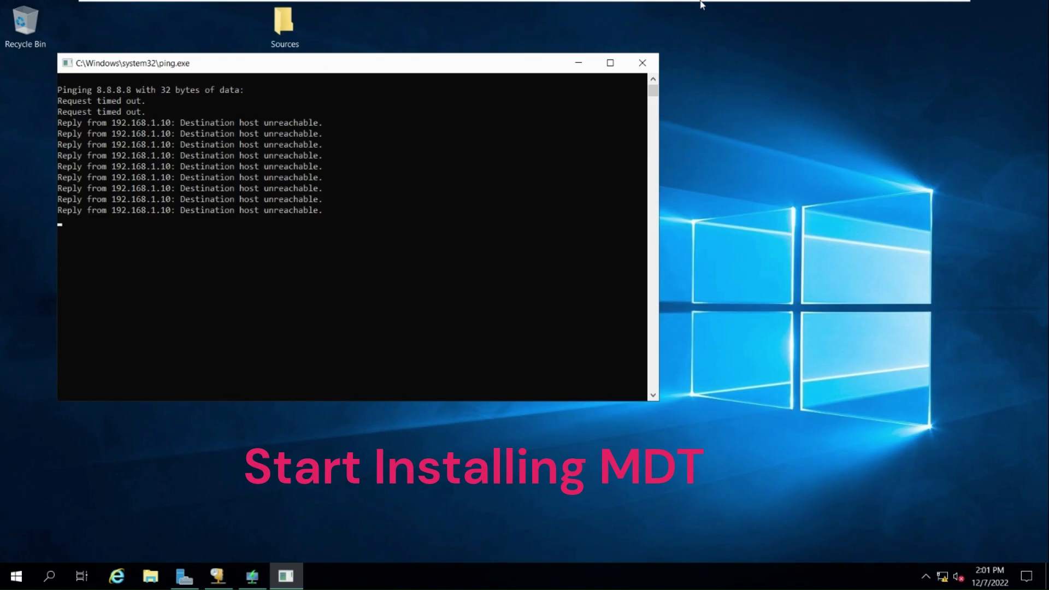
# - Switch the Windows Server 2016 virtual machine's network adapter to Bridged in its settings and close the ping window
pyautogui.rightClick(693, 11)
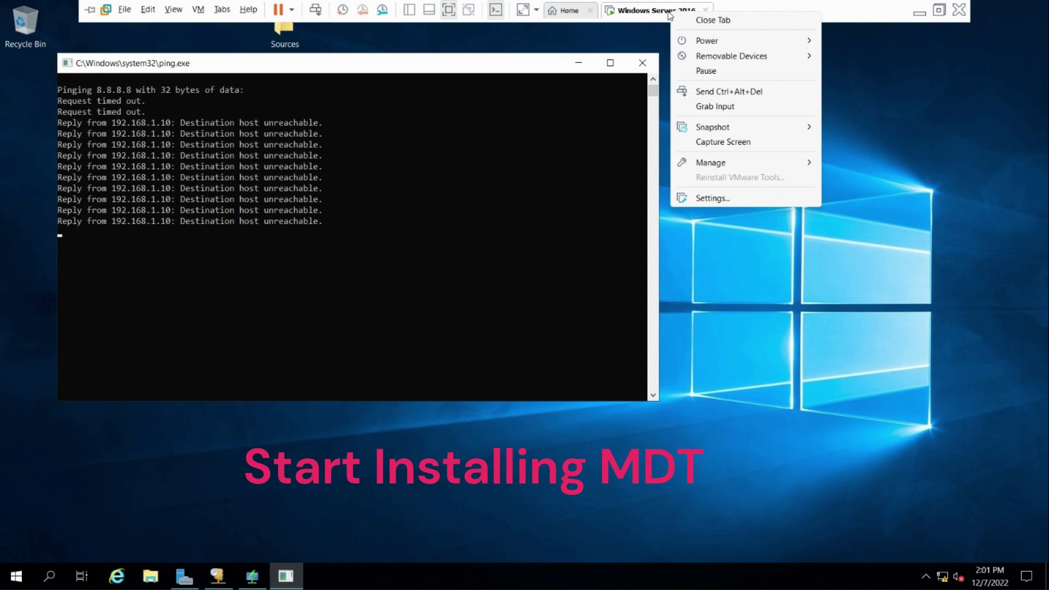
pyautogui.click(710, 199)
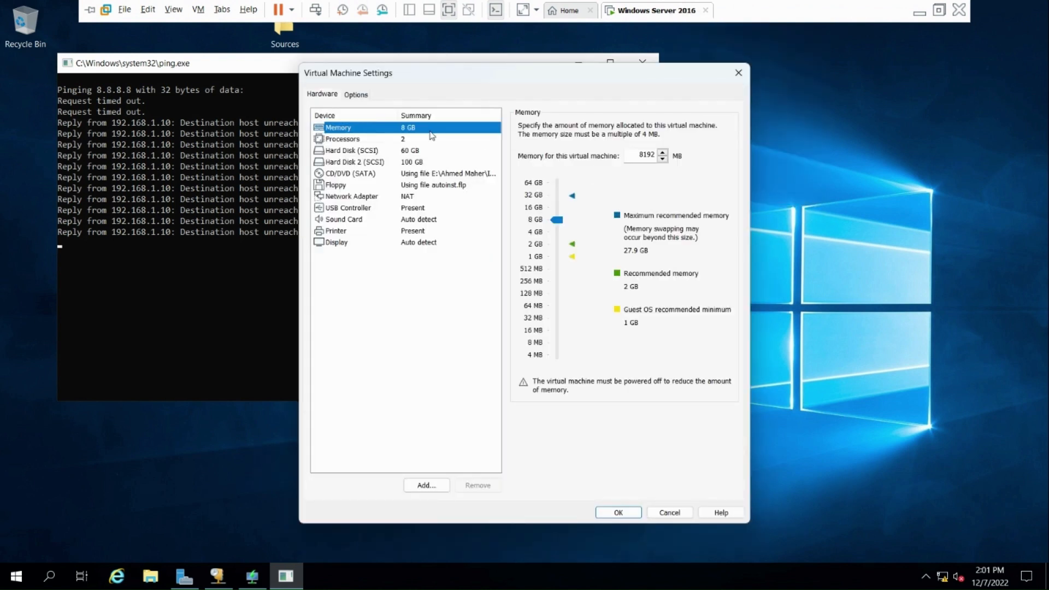
pyautogui.click(354, 196)
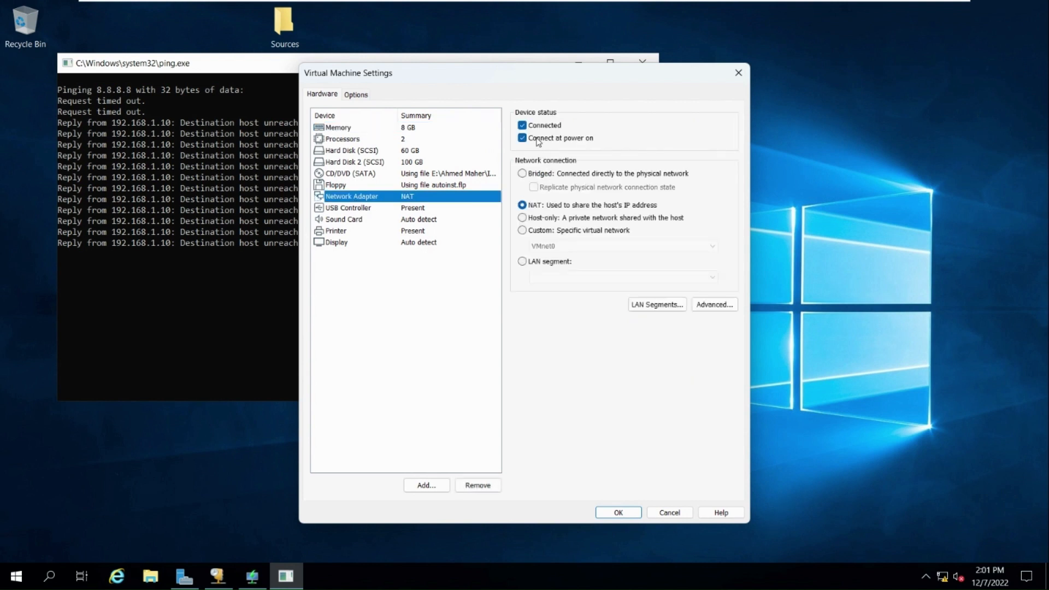
pyautogui.click(530, 175)
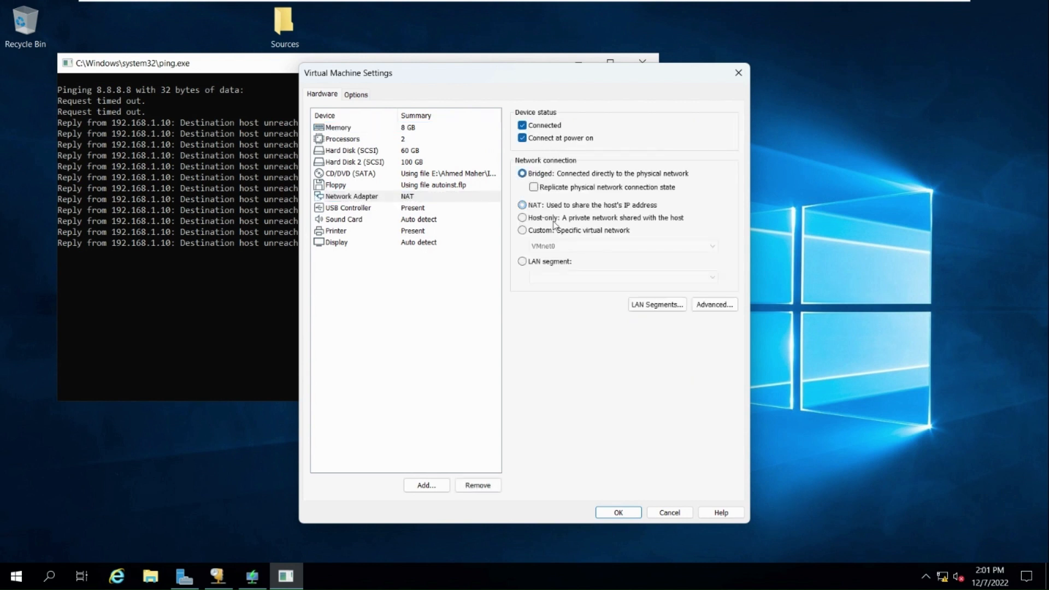
pyautogui.click(613, 510)
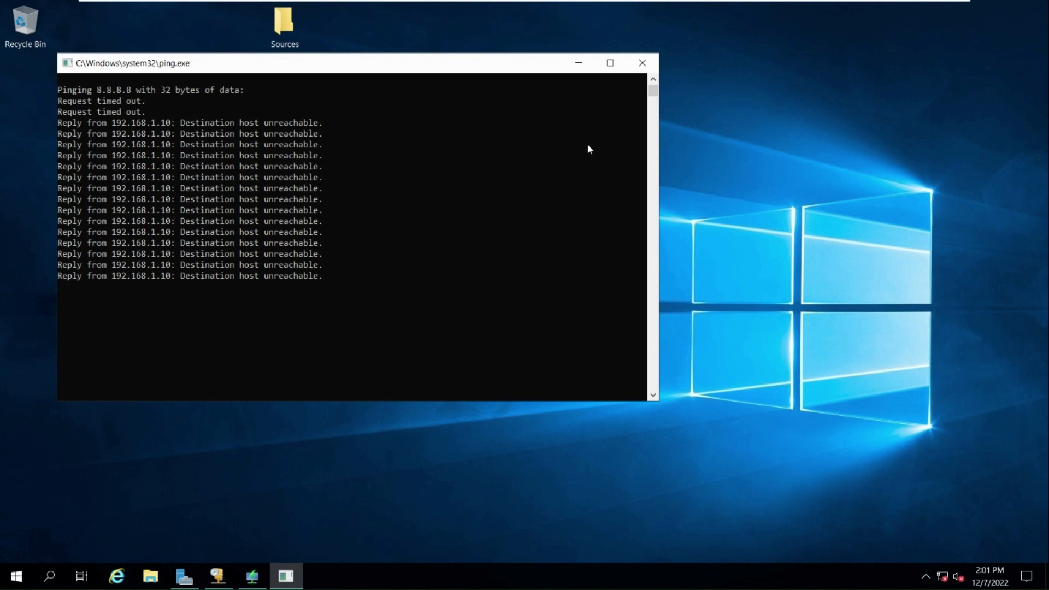
pyautogui.click(644, 62)
# - Move the Sources folder on the desktop, open its "1- ADK for windows 11 V22H2" subfolder and launch adksetup
pyautogui.moveTo(280, 16); pyautogui.dragTo(747, 83)
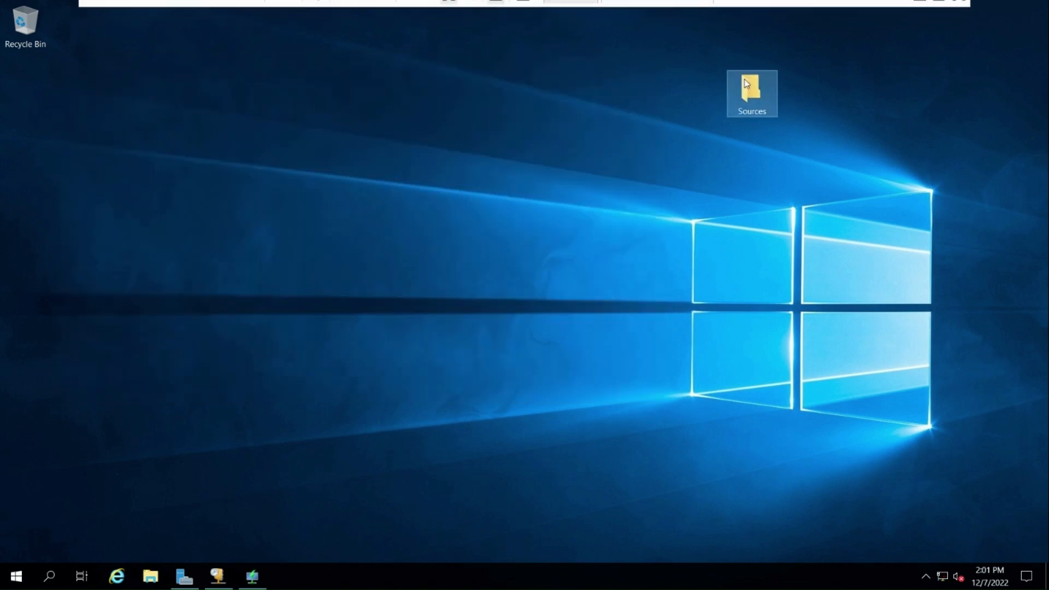
pyautogui.doubleClick(746, 84)
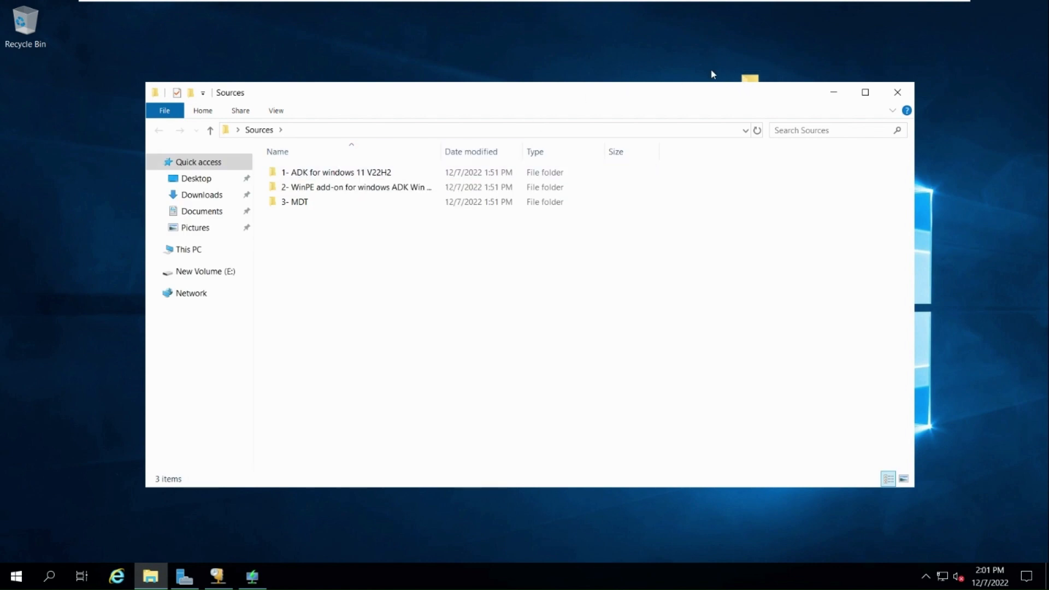
pyautogui.moveTo(693, 2)
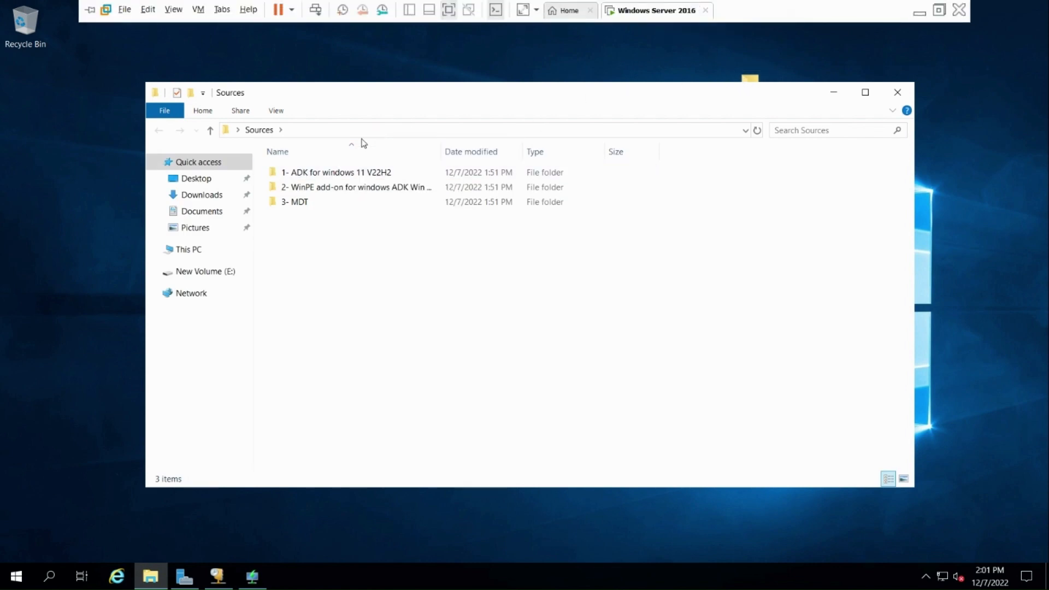
pyautogui.click(325, 175)
pyautogui.doubleClick(325, 176)
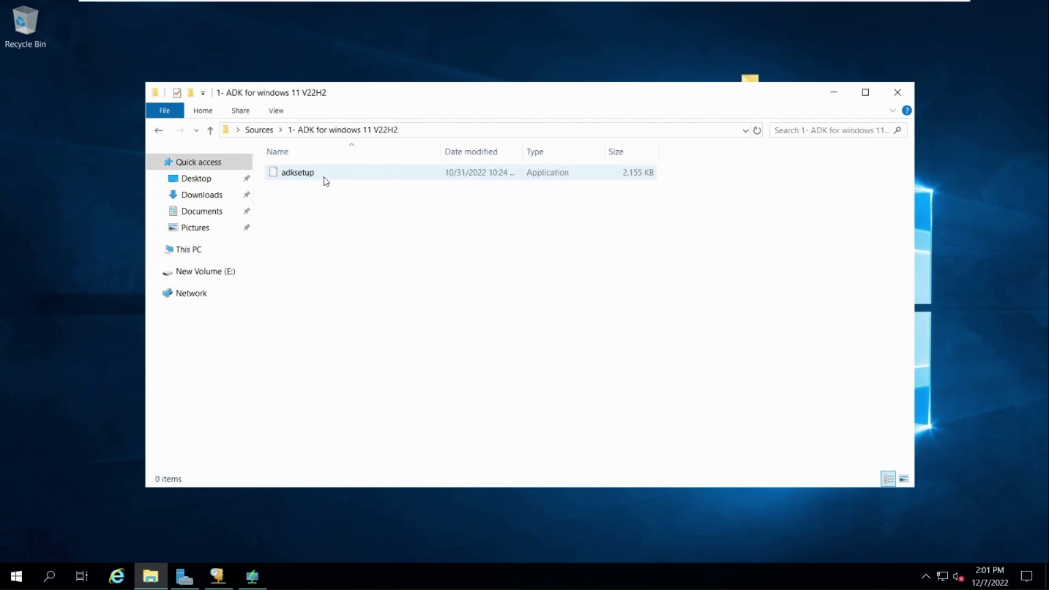
pyautogui.doubleClick(293, 174)
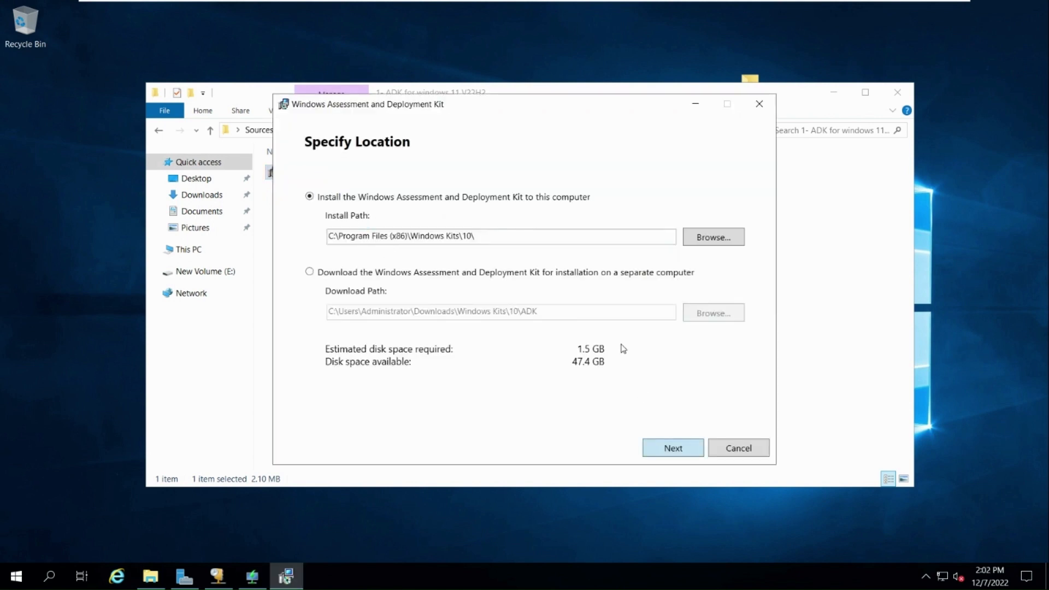
# - Keep the default ADK install path, answer No to collecting Windows Kits insights, and continue to the feature selection
pyautogui.press('Return')
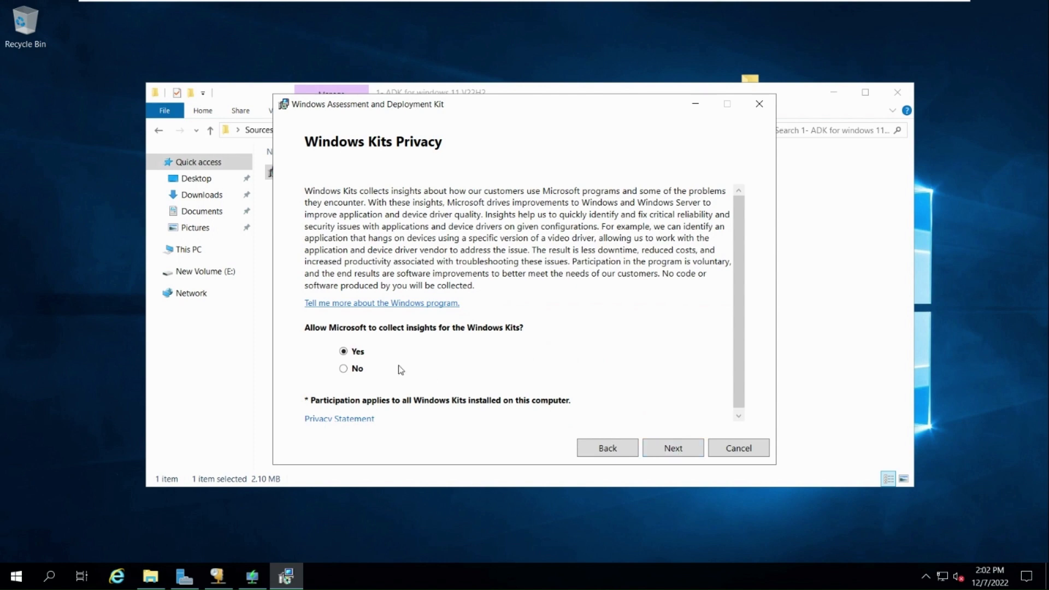
pyautogui.click(356, 371)
pyautogui.click(672, 449)
pyautogui.click(667, 449)
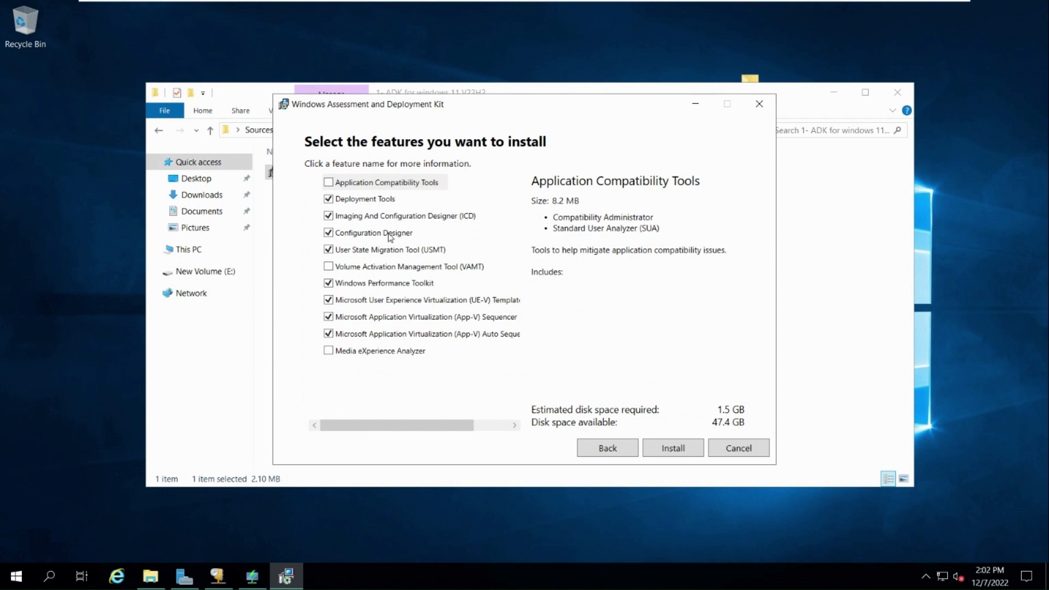
# - Install the ADK with only Deployment Tools and User State Migration Tool (USMT) selected, leaving the Getting Started Guide option cleared
pyautogui.click(329, 216)
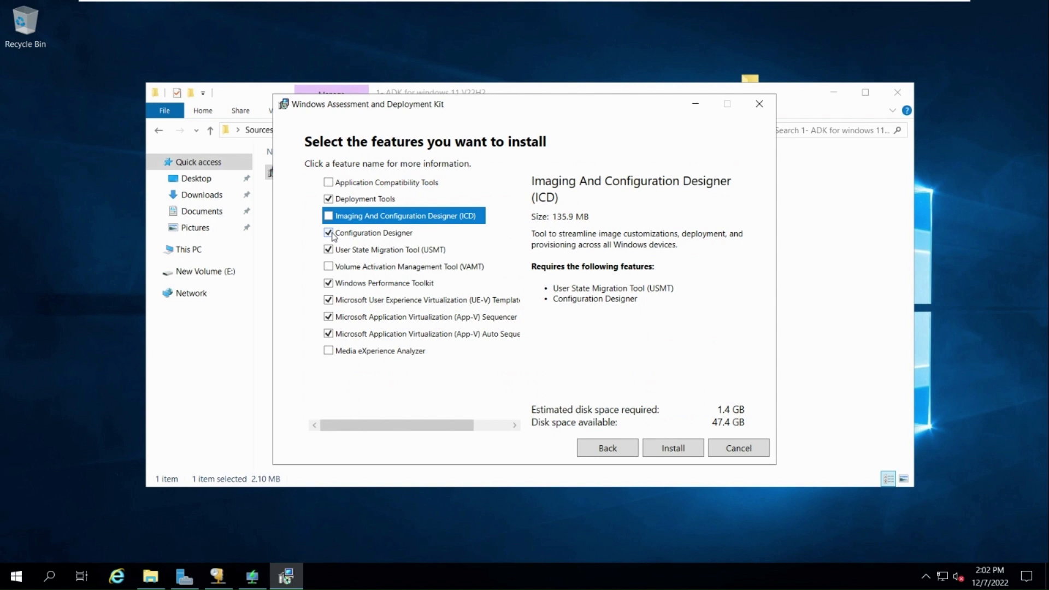
pyautogui.click(331, 233)
pyautogui.click(330, 284)
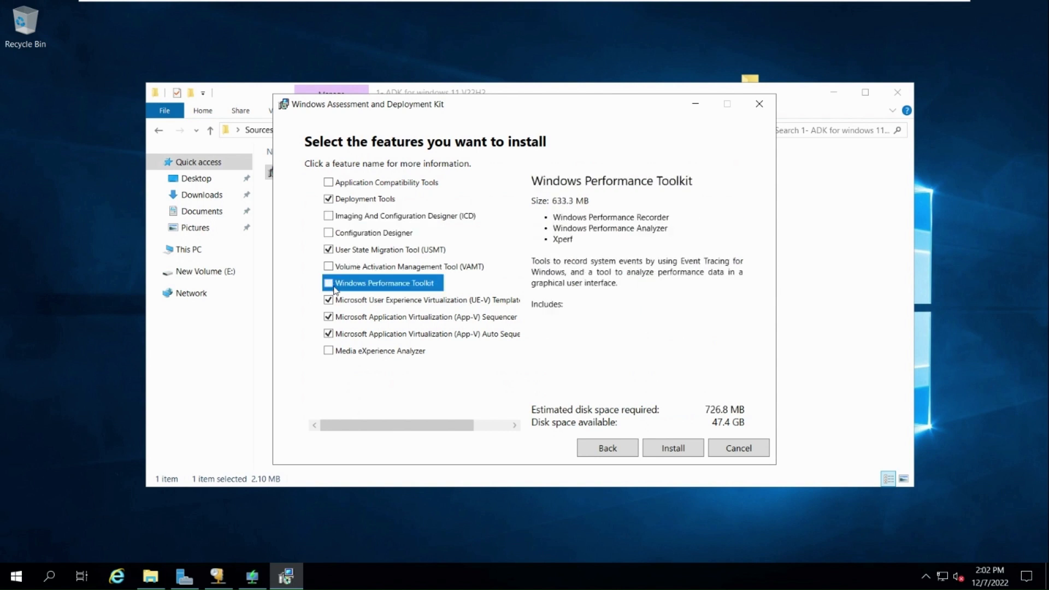
pyautogui.click(331, 300)
pyautogui.click(334, 320)
pyautogui.click(345, 334)
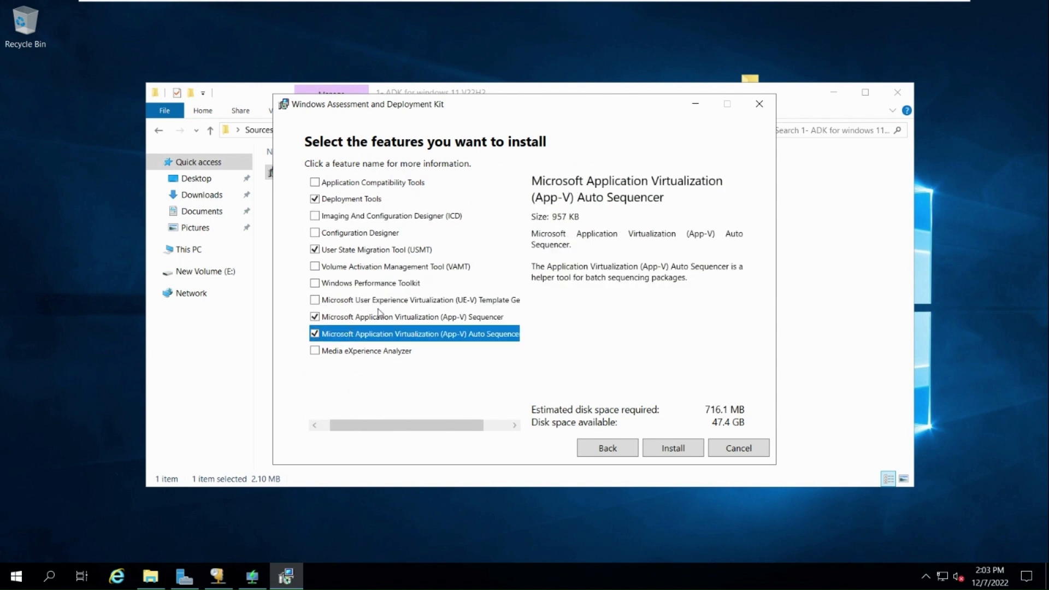
pyautogui.click(320, 334)
pyautogui.click(315, 317)
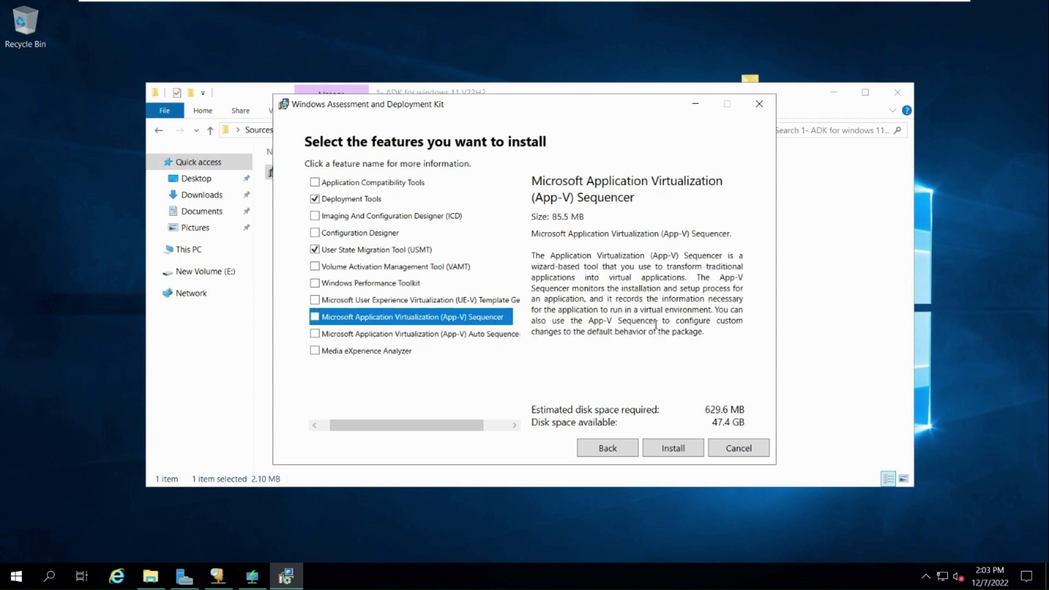
pyautogui.click(668, 448)
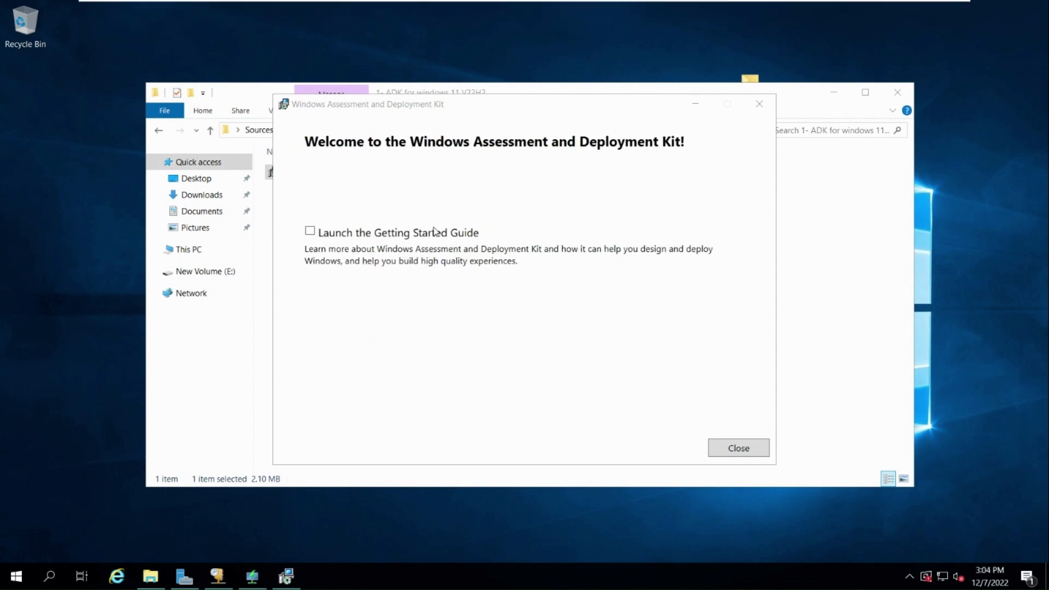
pyautogui.click(344, 236)
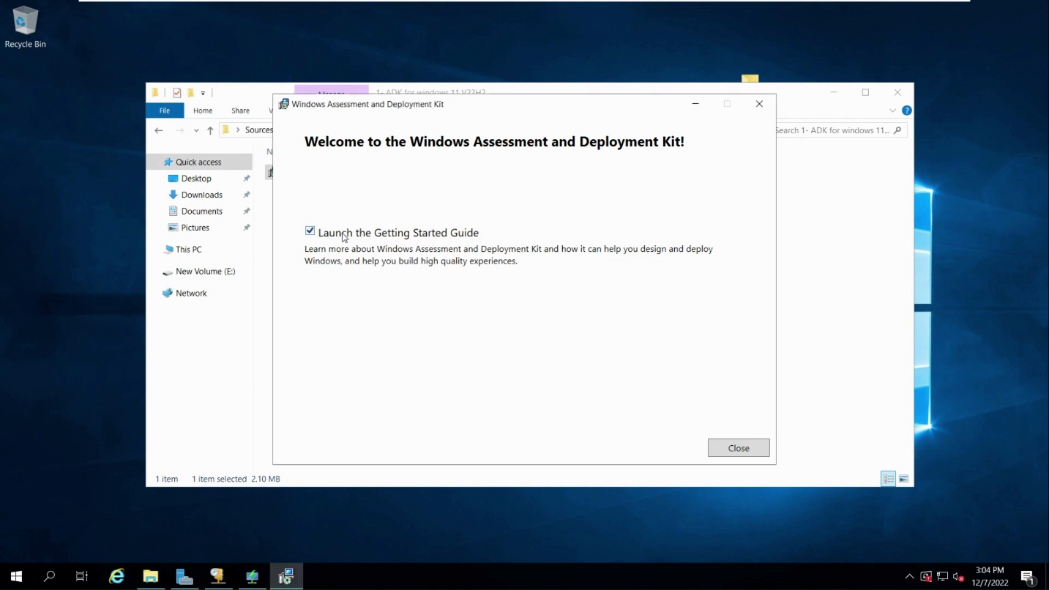
pyautogui.click(355, 233)
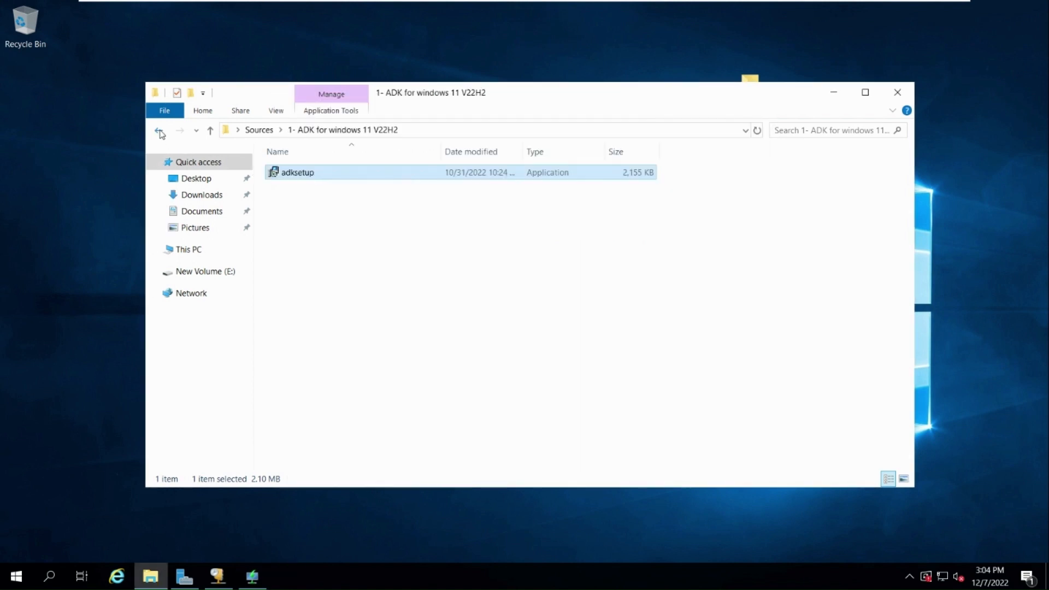
# - Return to Sources, widen the Name column, and launch adkwinpesetup from the "2- WinPE add-on for windows ADK Win 11 V22H2" folder
pyautogui.click(158, 131)
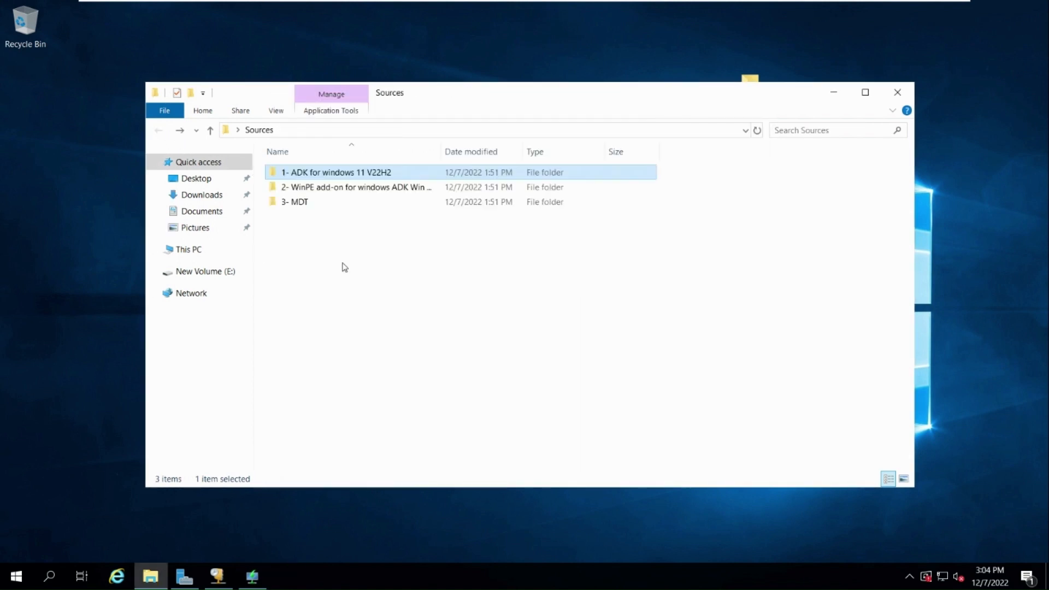
pyautogui.doubleClick(386, 192)
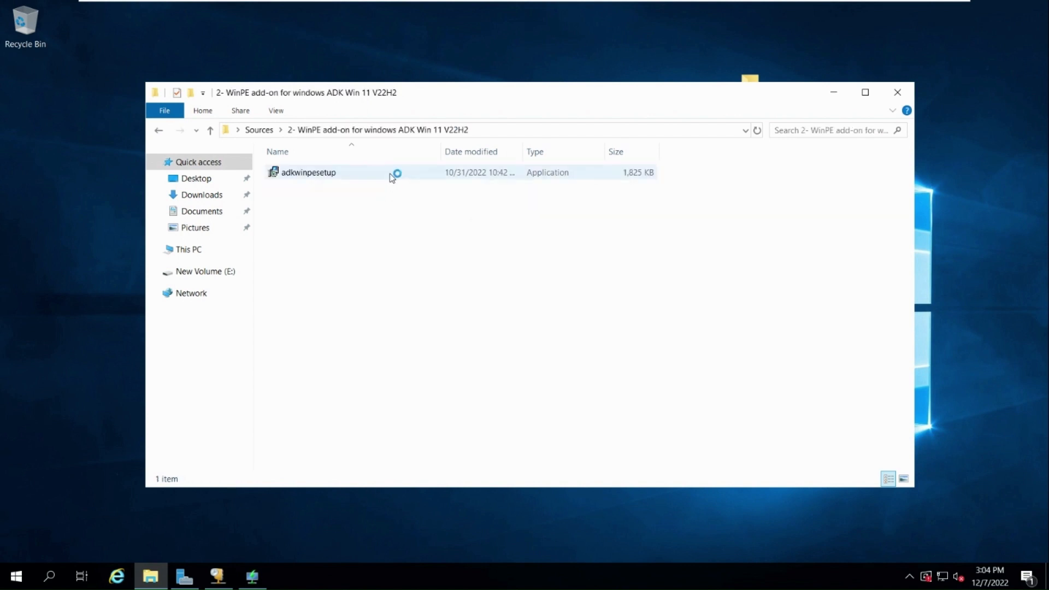
pyautogui.click(158, 130)
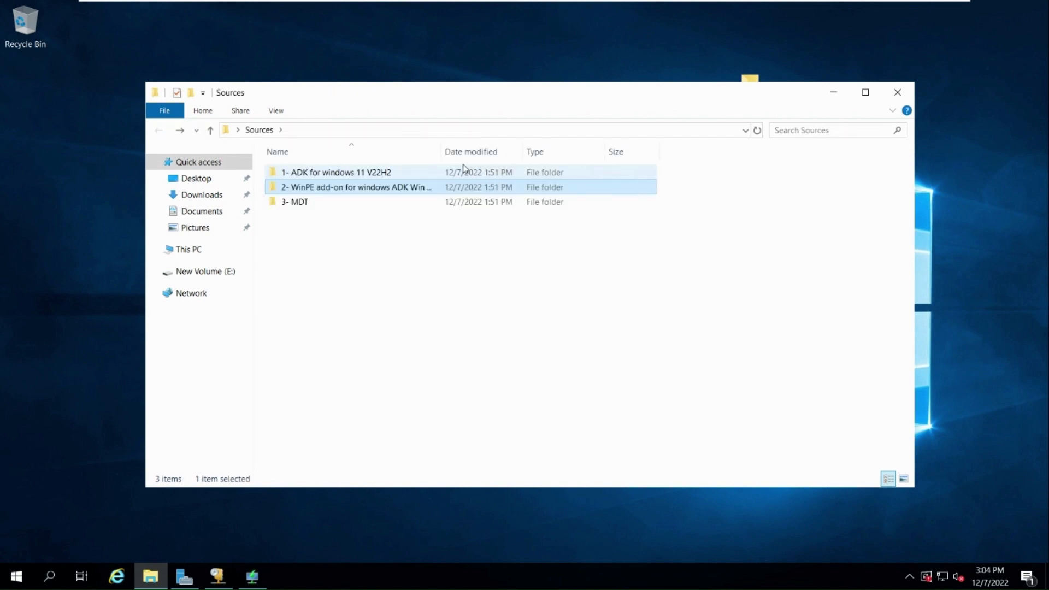
pyautogui.moveTo(440, 147); pyautogui.dragTo(550, 146)
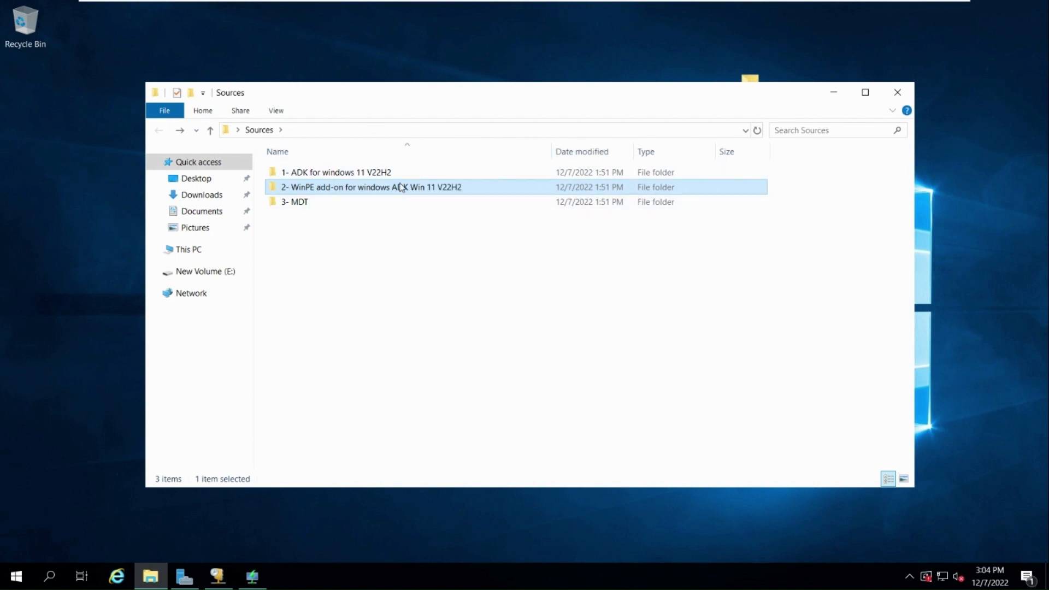
pyautogui.doubleClick(401, 187)
pyautogui.doubleClick(315, 174)
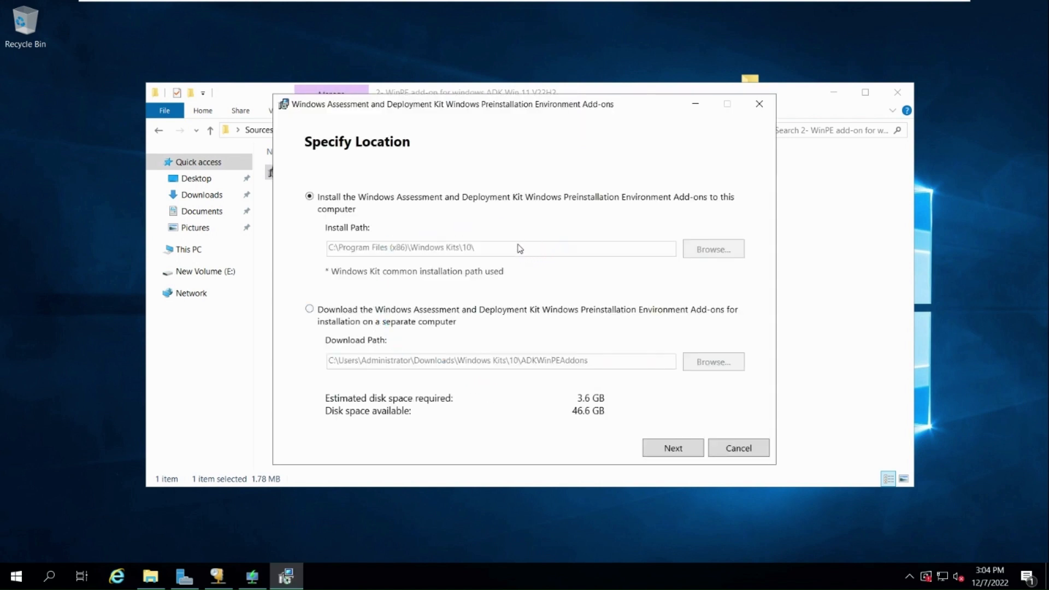
# - Install the Windows Preinstallation Environment (Windows PE) add-on with the default path and insights set to No, and close the setup
pyautogui.click(646, 449)
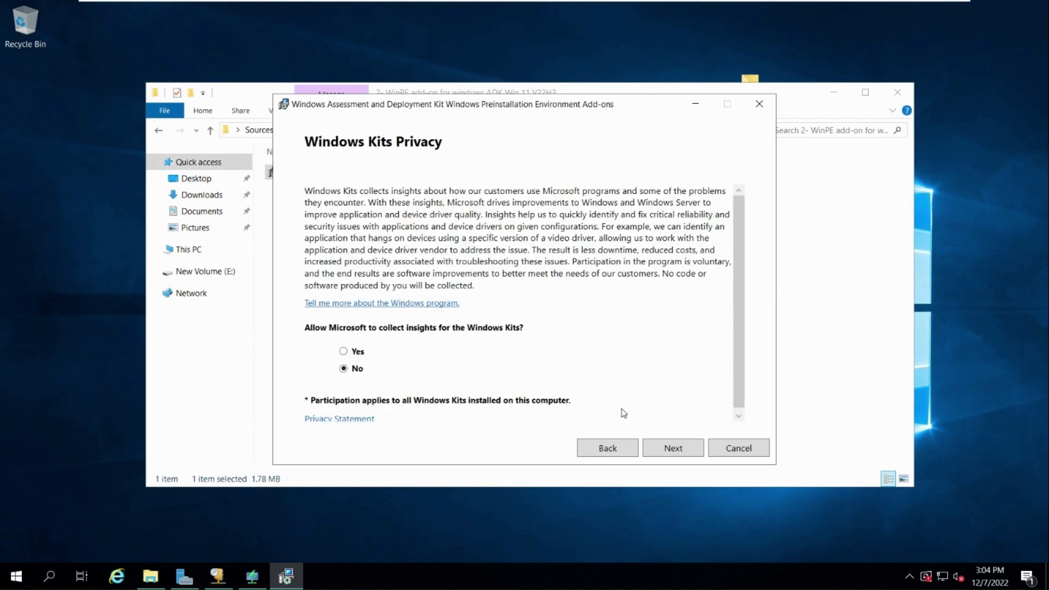
pyautogui.click(659, 458)
pyautogui.click(658, 453)
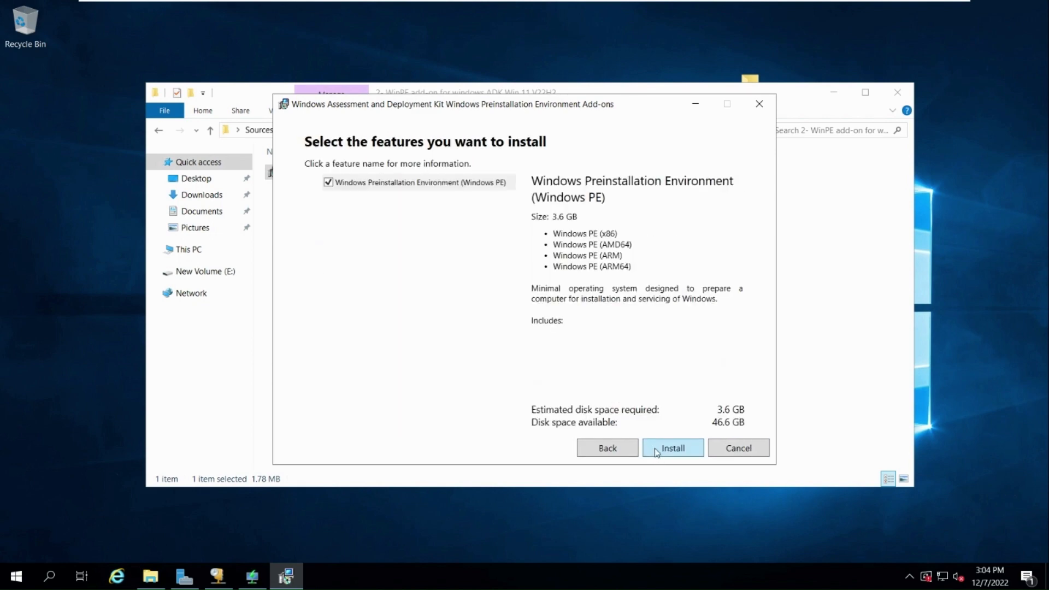
pyautogui.click(657, 451)
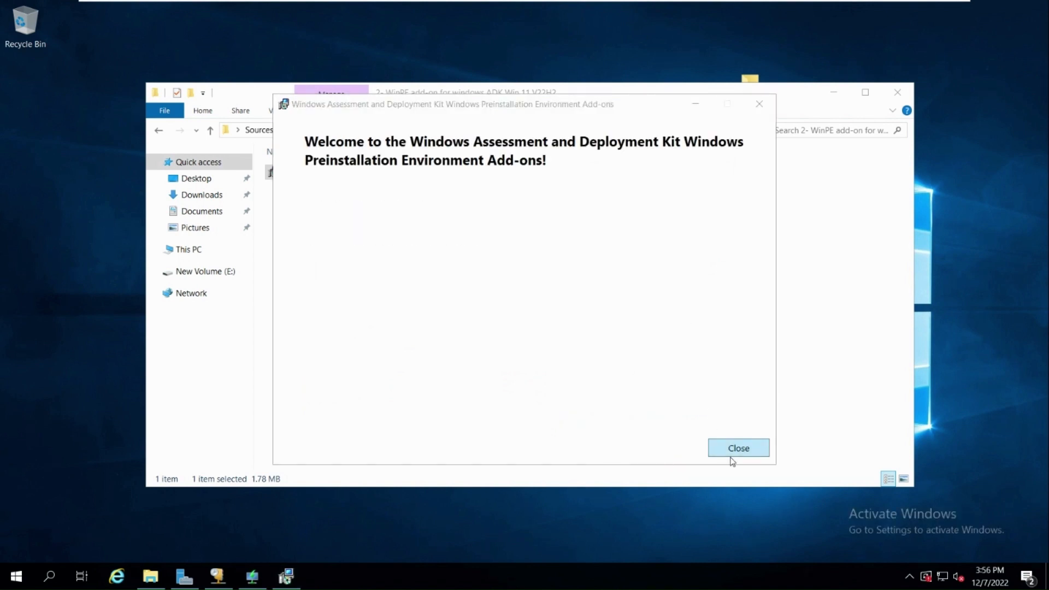
pyautogui.click(731, 453)
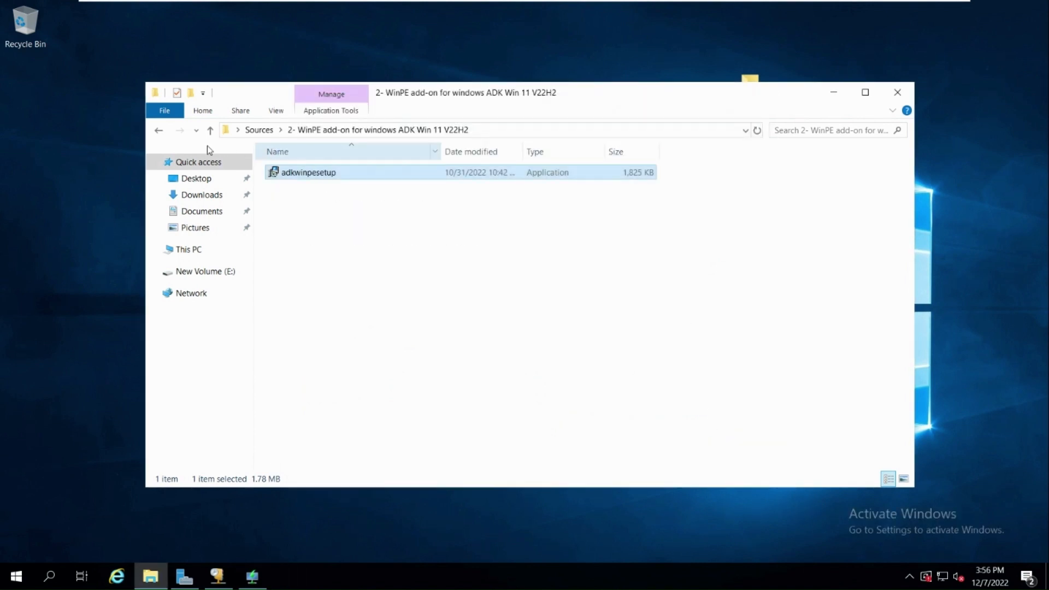
# - Open the "3- MDT" folder in Sources and launch the MicrosoftDeploymentToolkit_x64 installer
pyautogui.click(158, 130)
pyautogui.click(297, 204)
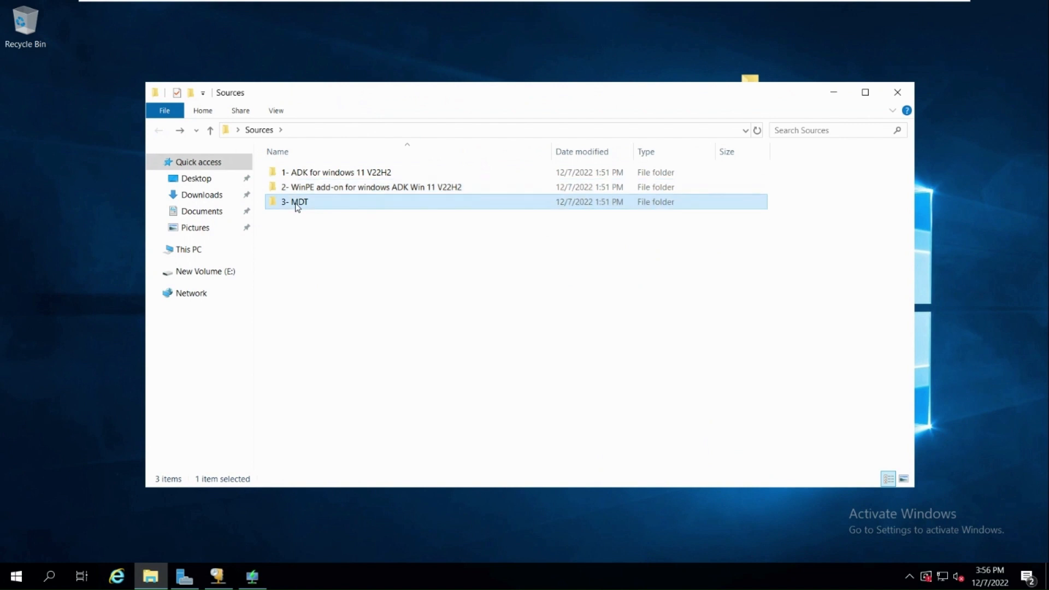
pyautogui.doubleClick(297, 204)
pyautogui.doubleClick(297, 174)
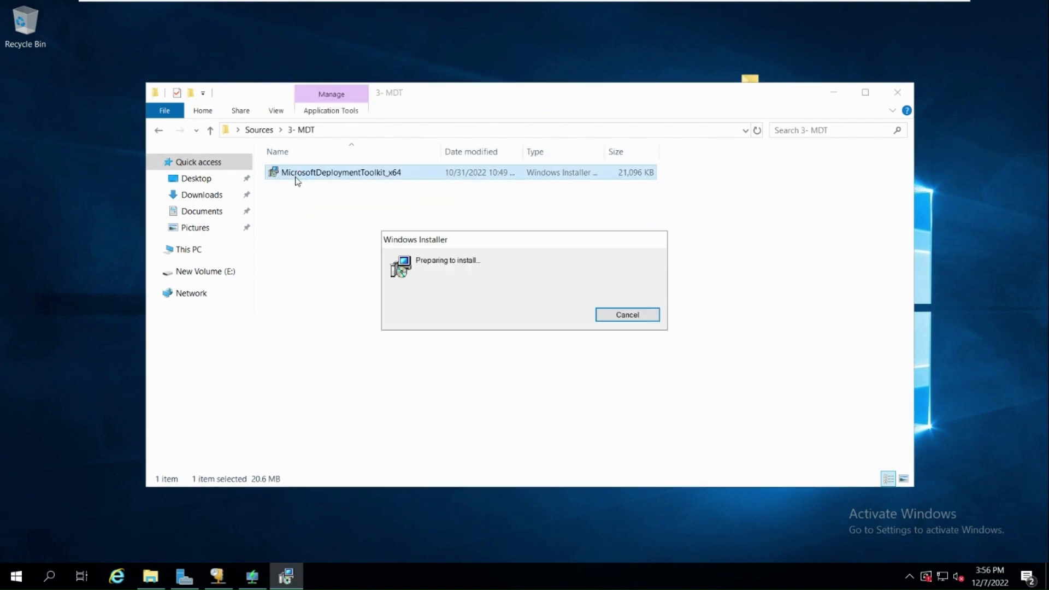
# - Accept the license terms, install Microsoft Deployment Toolkit with default features and without joining the improvement program, and finish the wizard
pyautogui.click(578, 396)
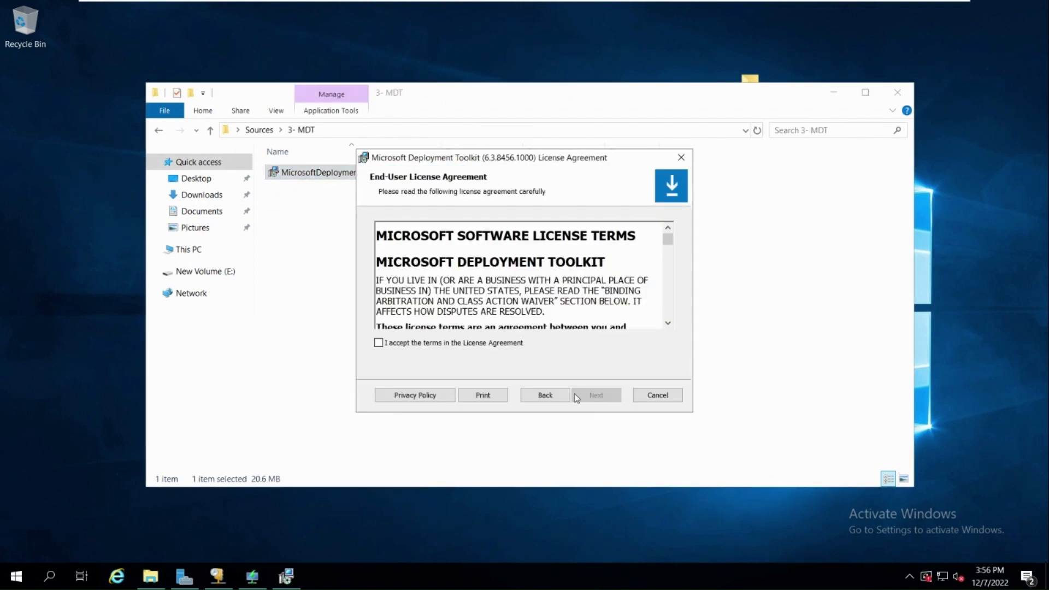
pyautogui.click(379, 343)
pyautogui.click(595, 396)
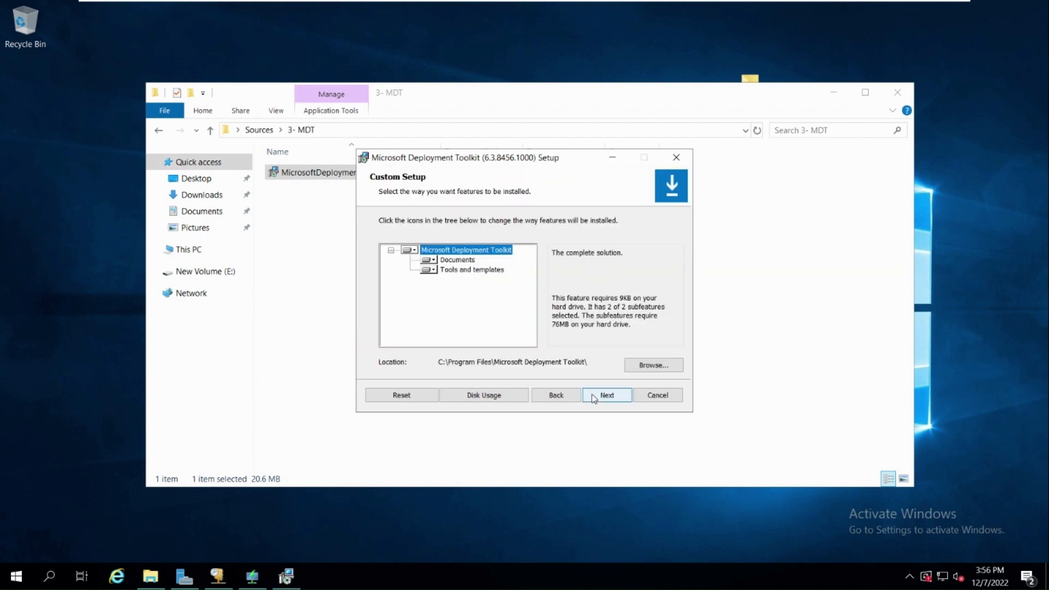
pyautogui.click(597, 396)
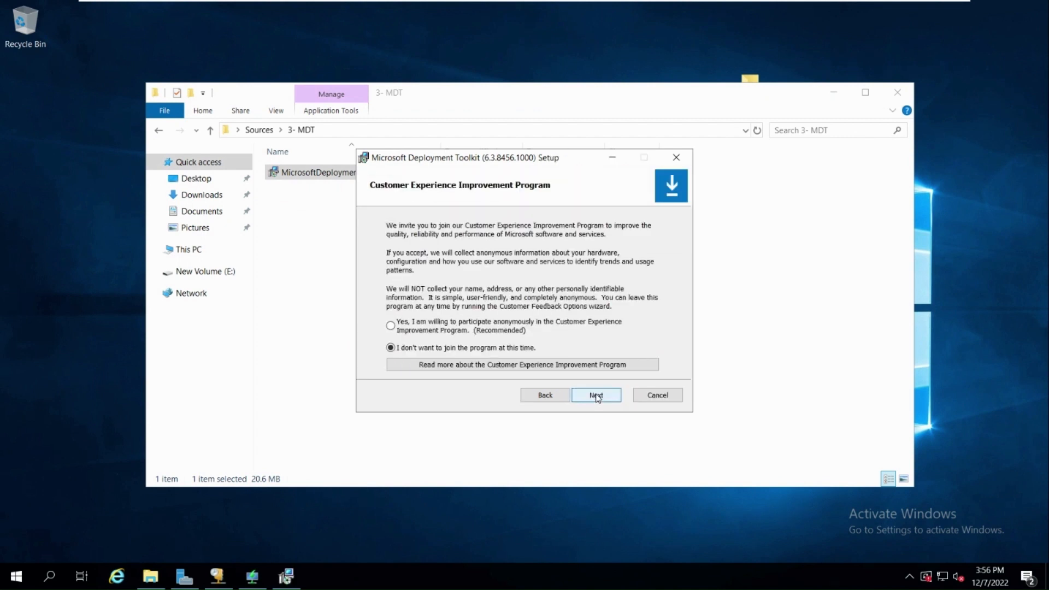
pyautogui.click(597, 396)
pyautogui.click(597, 396)
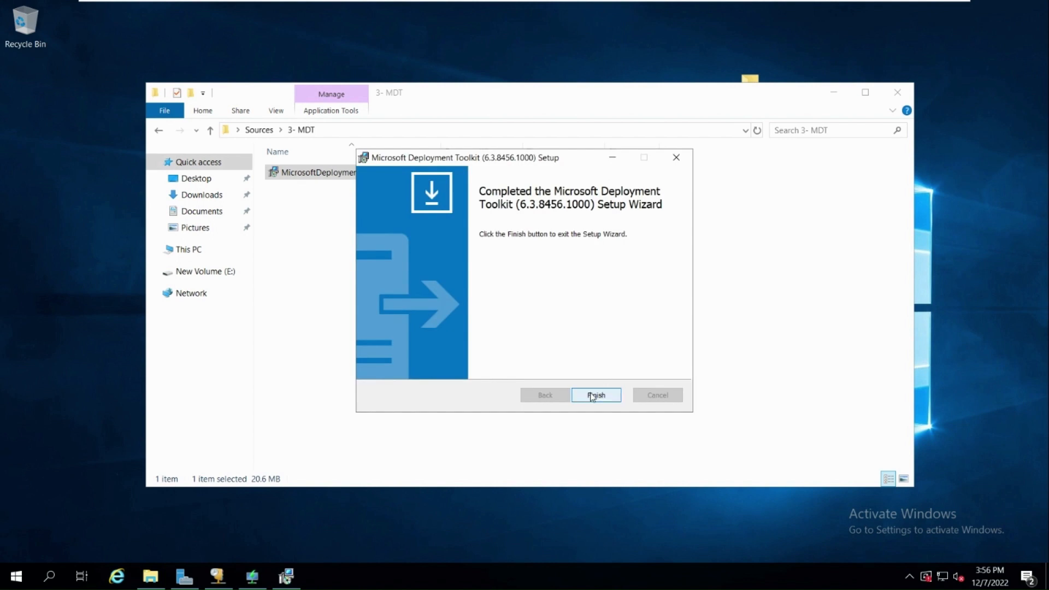
pyautogui.click(593, 395)
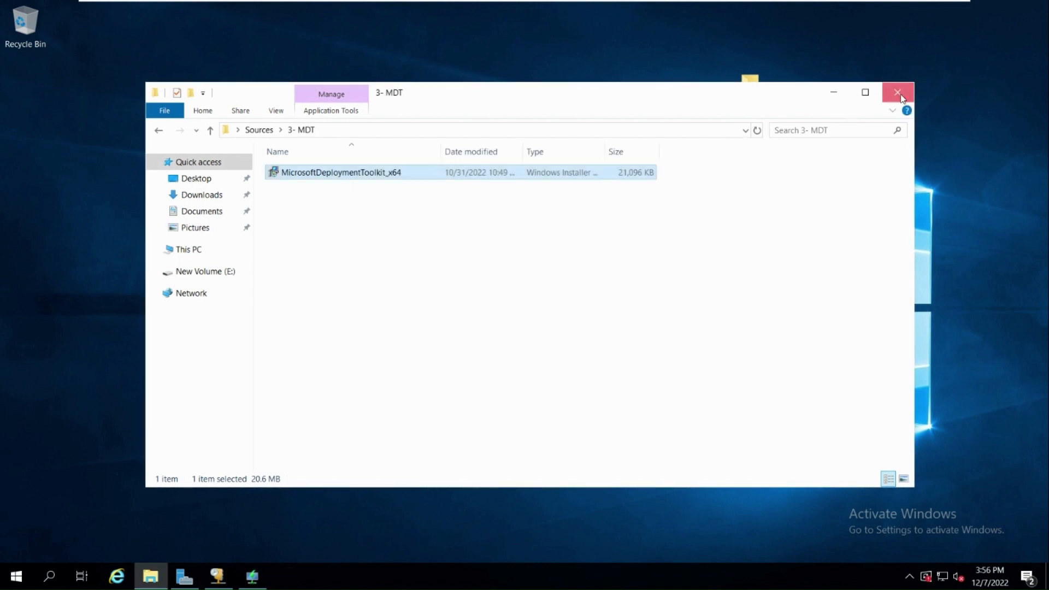
# - Close the 3- MDT folder and open Deployment Workbench from the Microsoft Deployment Toolkit programs
pyautogui.click(899, 94)
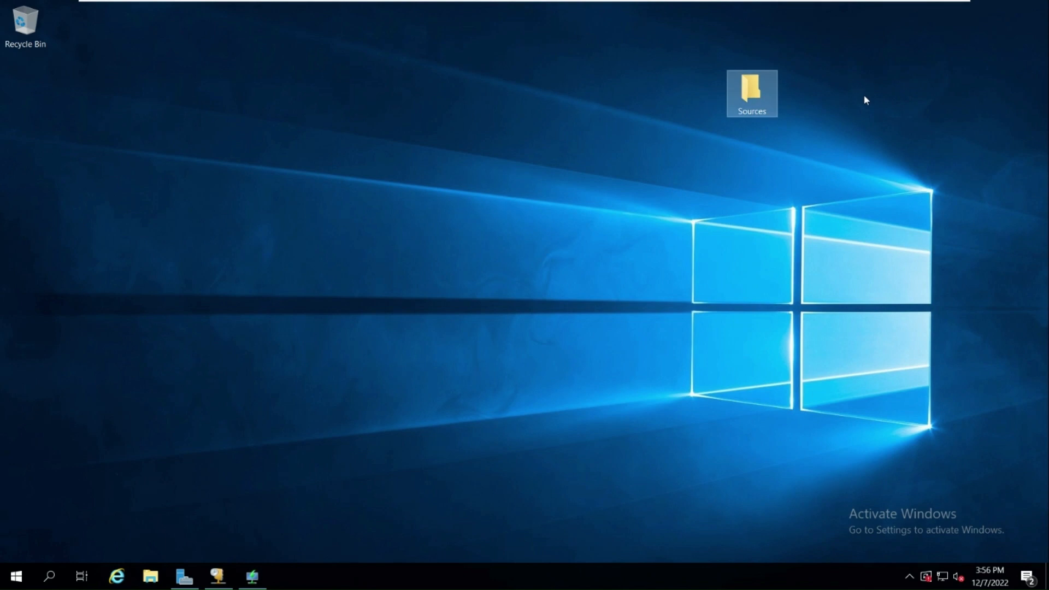
pyautogui.click(2, 574)
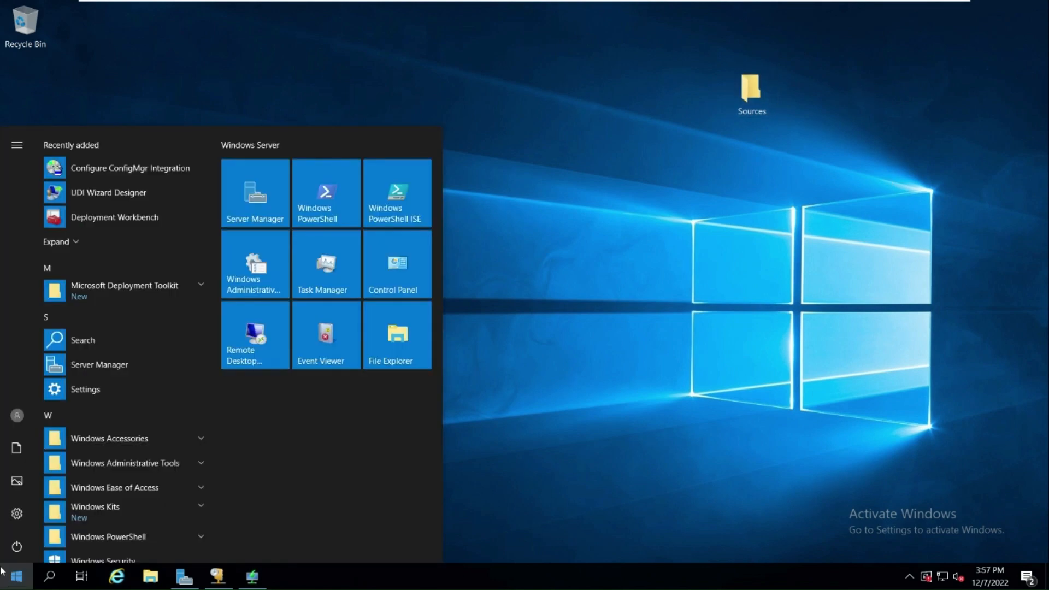
pyautogui.click(153, 292)
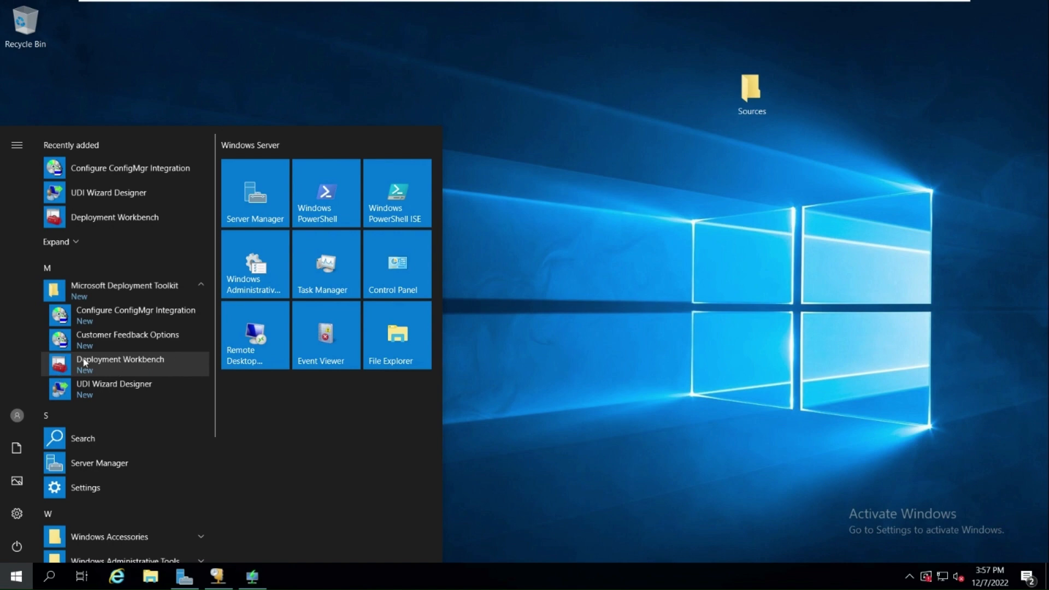
pyautogui.click(126, 362)
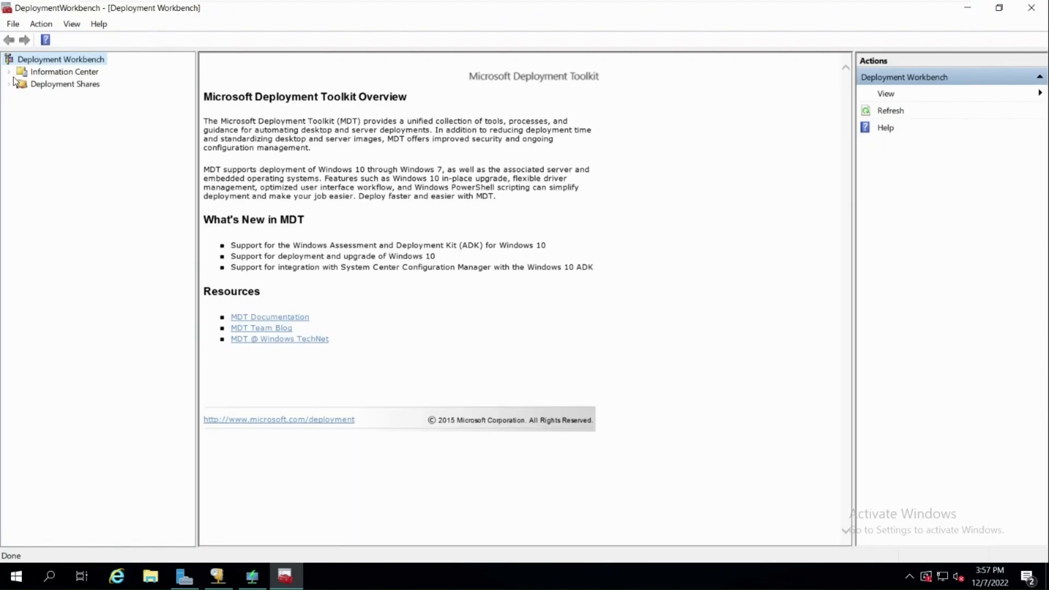
# - Start a new deployment share under Deployment Shares and copy the folder name DeploymentShare from the default path
pyautogui.click(64, 87)
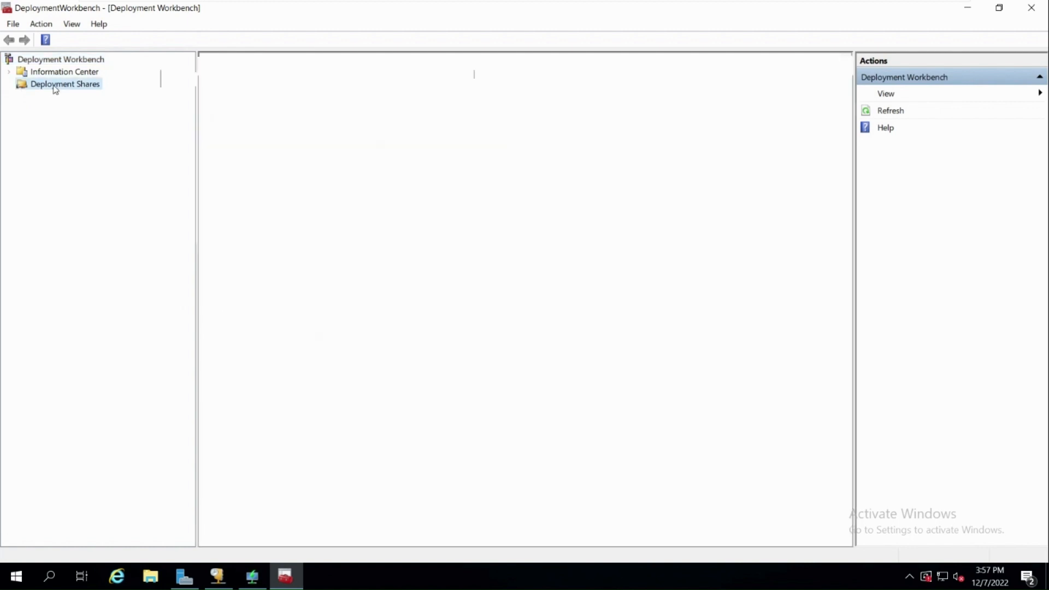
pyautogui.rightClick(65, 89)
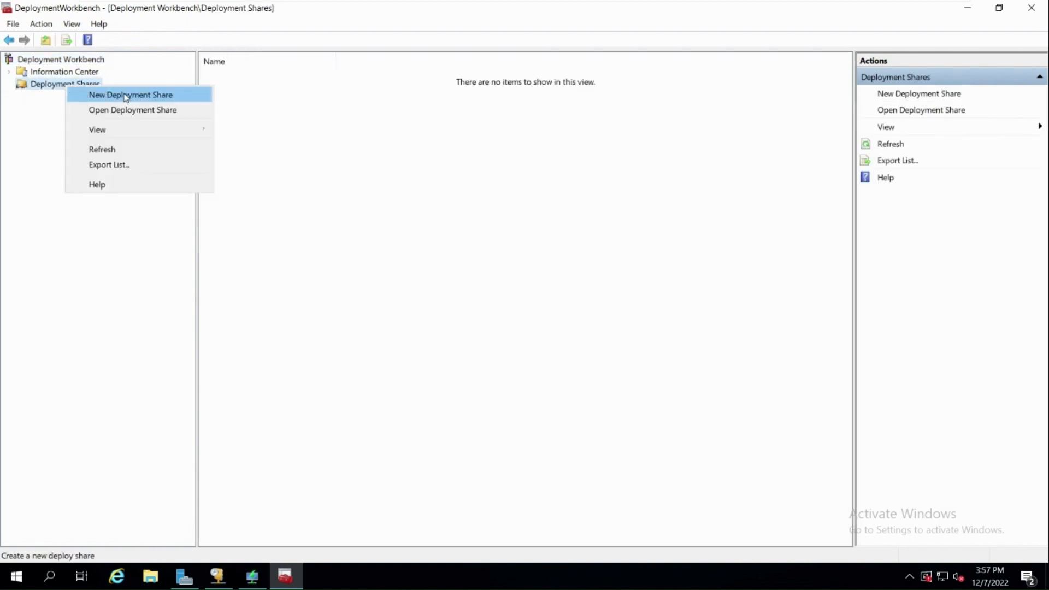
pyautogui.click(126, 96)
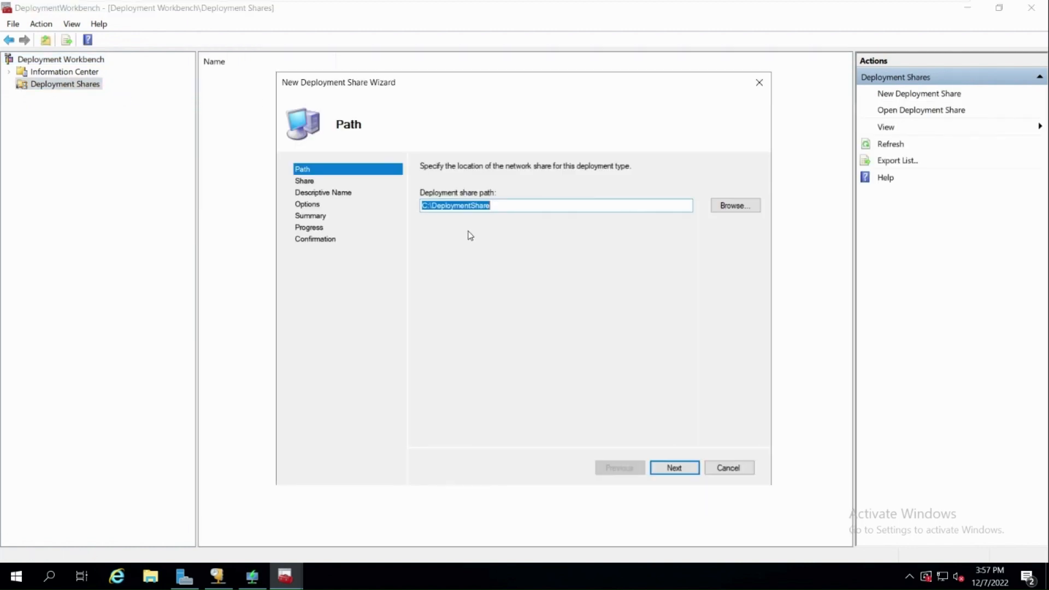
pyautogui.click(464, 204)
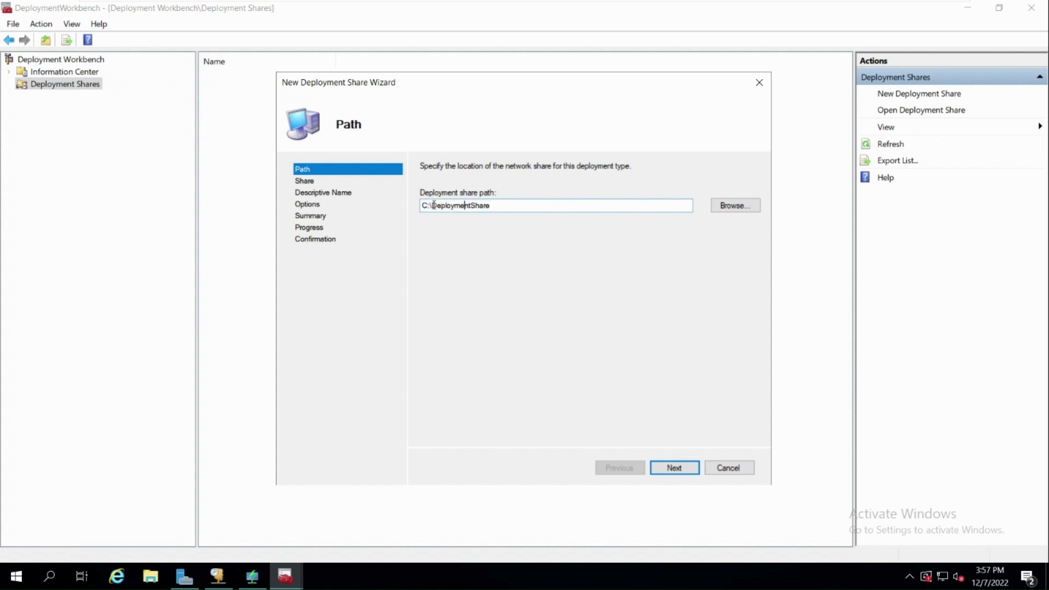
pyautogui.moveTo(433, 206); pyautogui.dragTo(527, 206)
pyautogui.hotkey('ctrl', 'c')
# - Create a folder named DeploymentShare on New Volume (E:) in File Explorer, and minimize that window
pyautogui.click(150, 576)
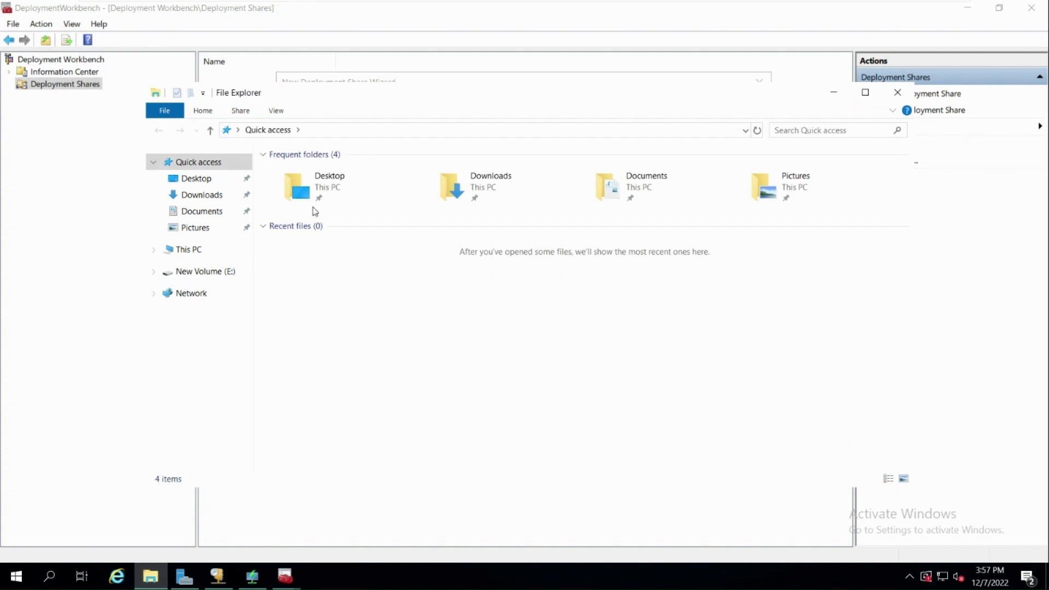
pyautogui.click(205, 272)
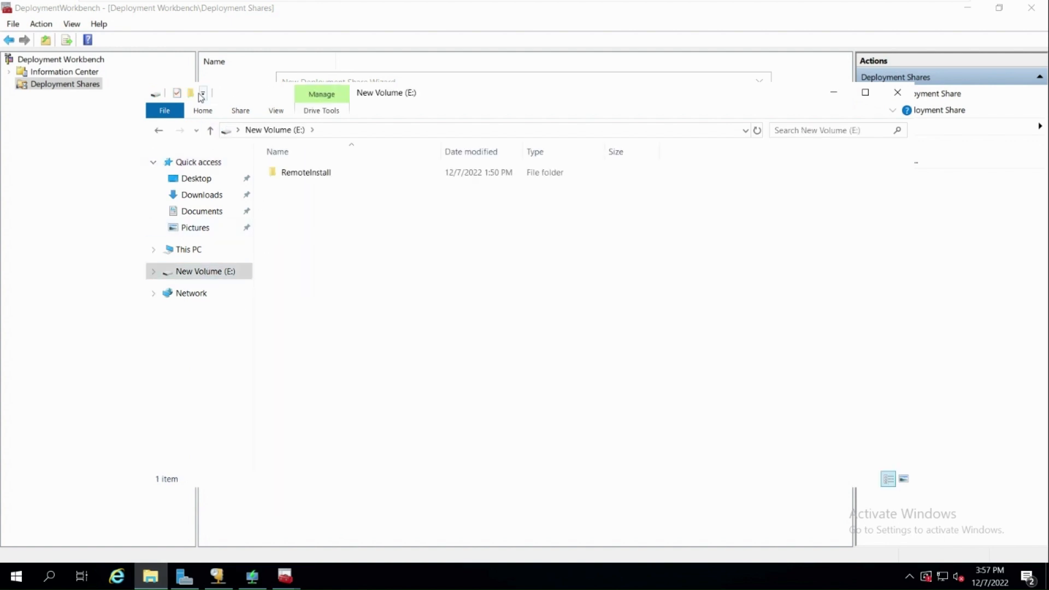
pyautogui.click(189, 94)
pyautogui.hotkey('ctrl', 'v')
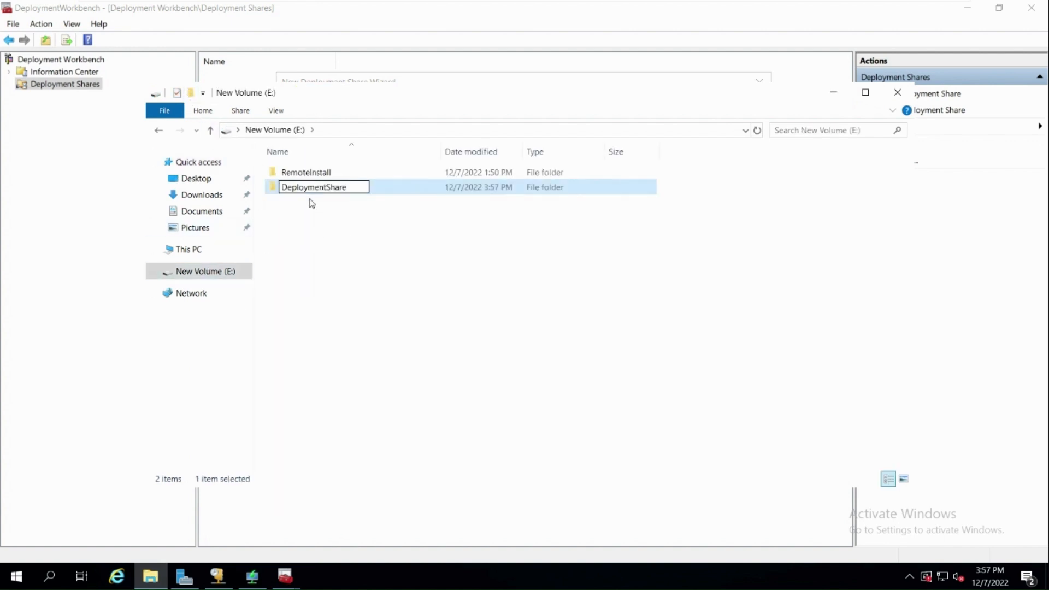
pyautogui.press('Return')
pyautogui.click(834, 93)
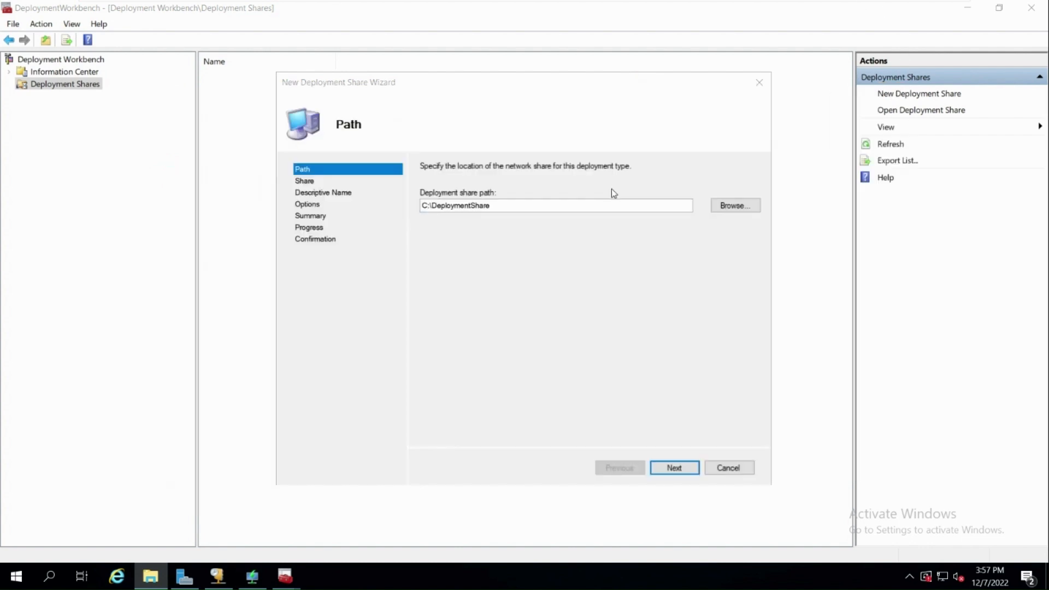
# - Set the deployment share path to the DeploymentShare folder on E: and accept the default share name and descriptive name
pyautogui.click(735, 205)
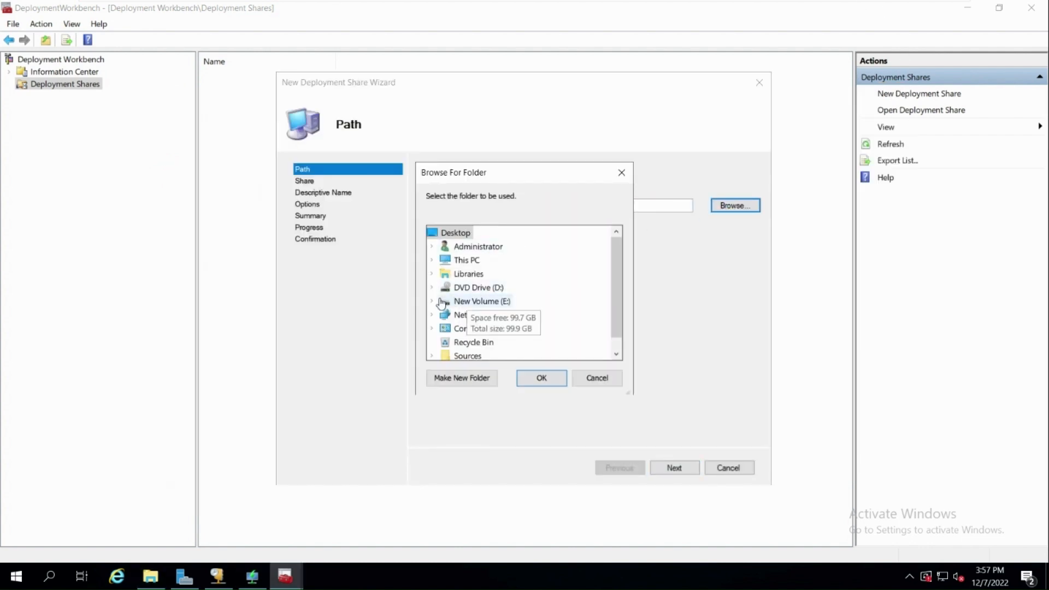
pyautogui.click(431, 301)
pyautogui.click(484, 315)
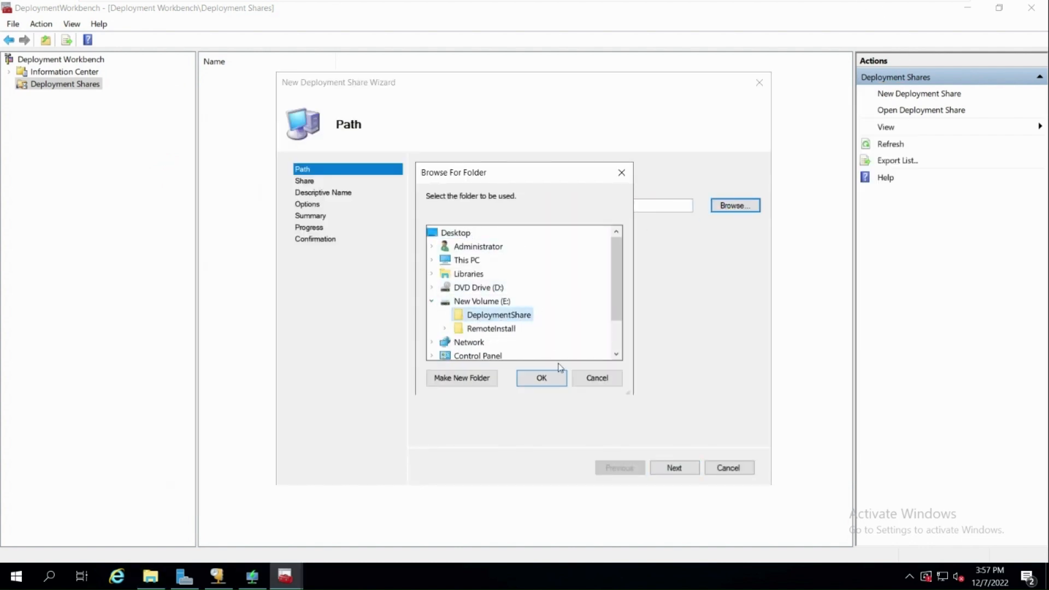
pyautogui.click(544, 379)
pyautogui.click(663, 466)
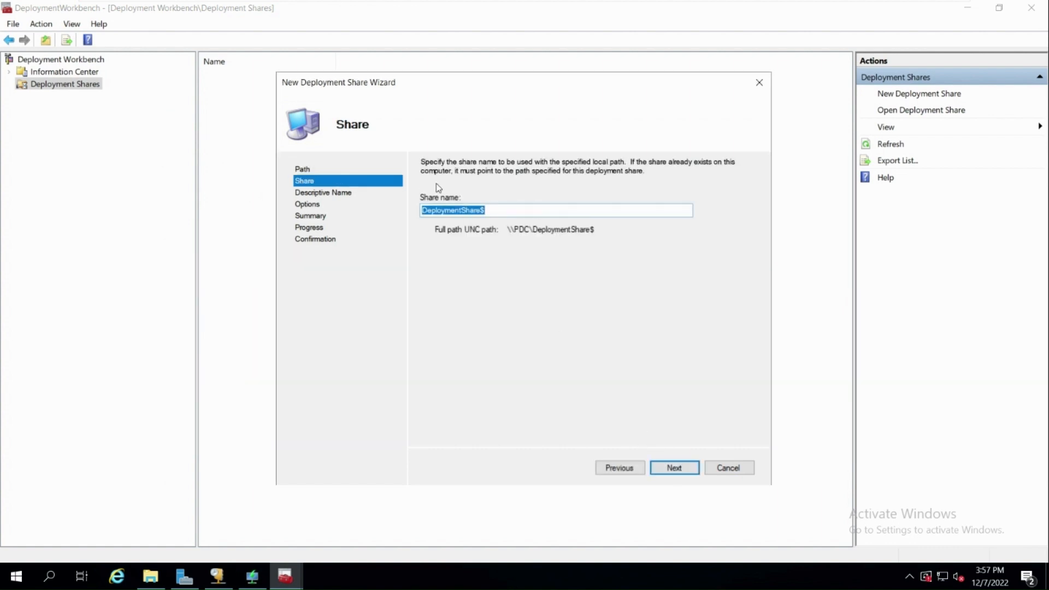
pyautogui.click(664, 468)
pyautogui.click(665, 468)
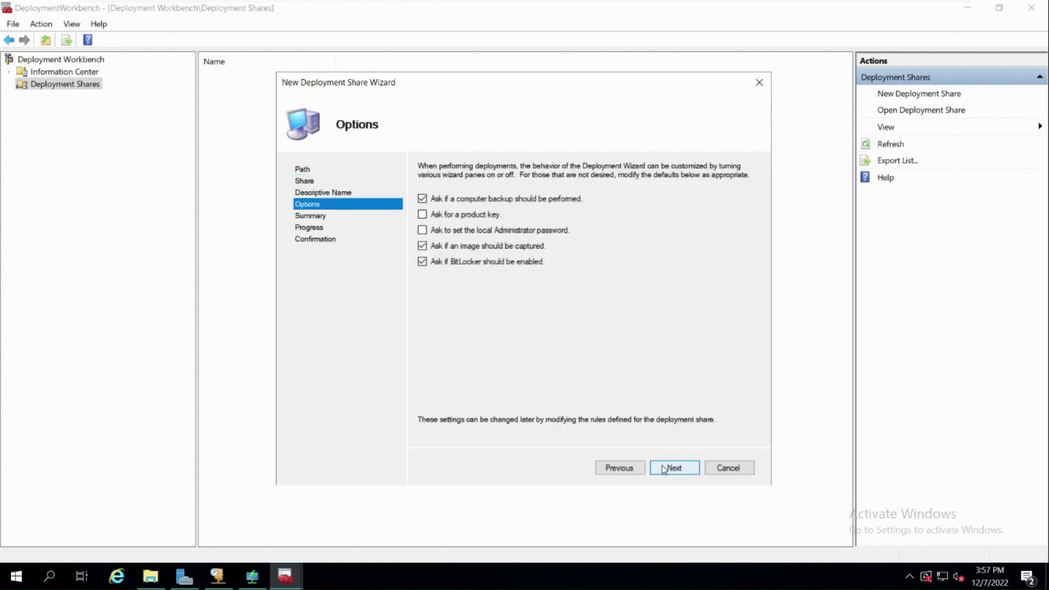
# - Turn off the computer backup, image capture and BitLocker questions, create the deployment share and finish the wizard
pyautogui.click(423, 199)
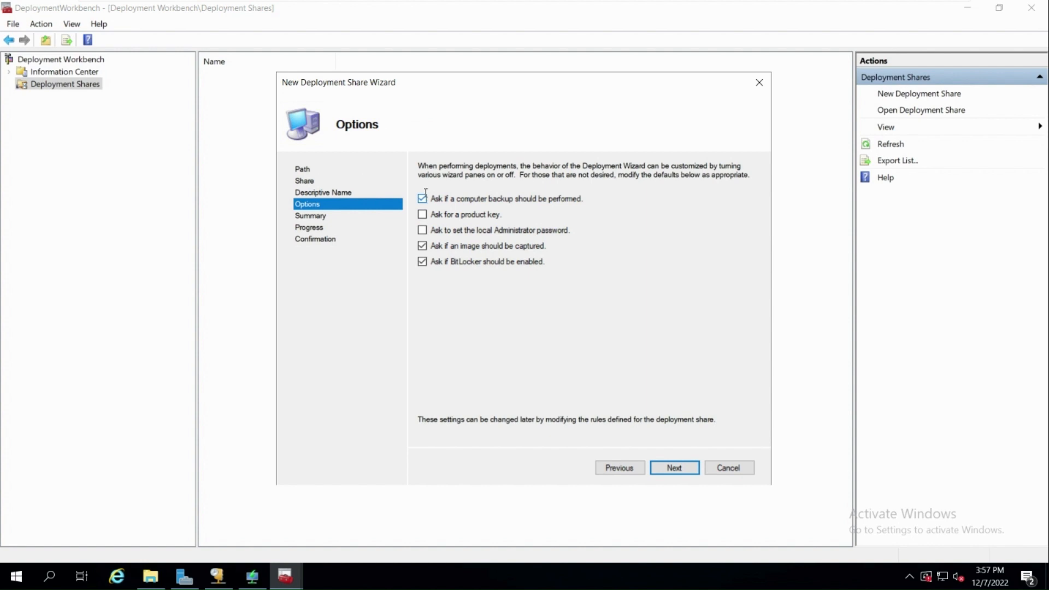
pyautogui.click(423, 246)
pyautogui.click(422, 261)
pyautogui.click(689, 468)
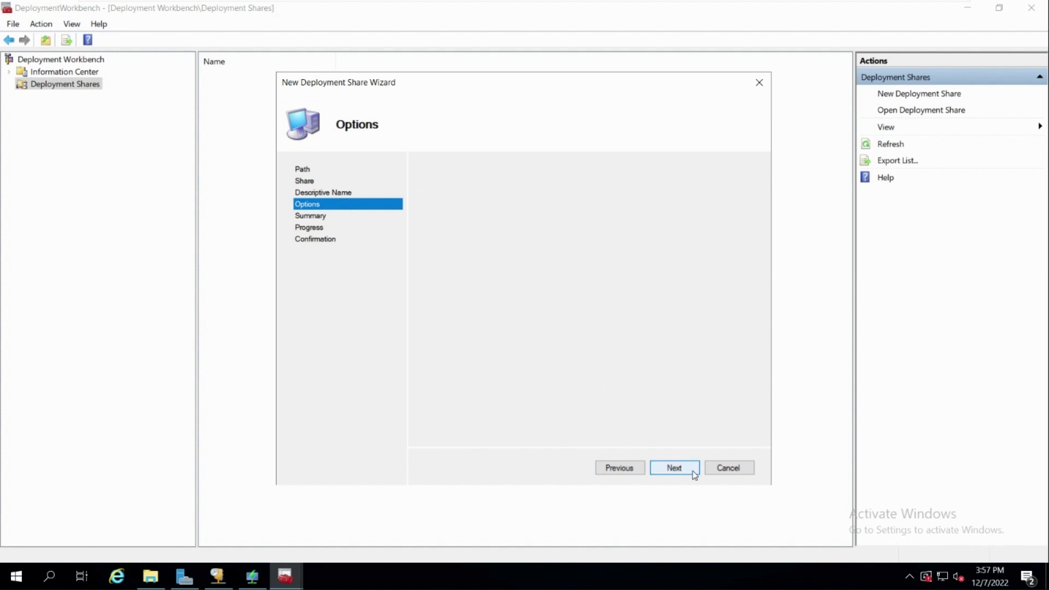
pyautogui.click(691, 469)
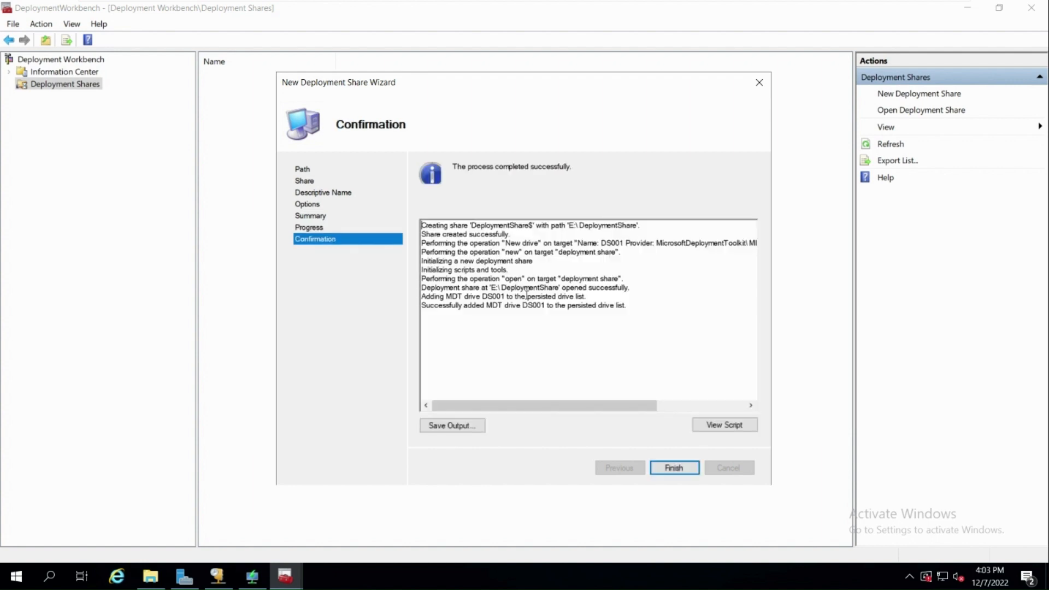
pyautogui.click(675, 468)
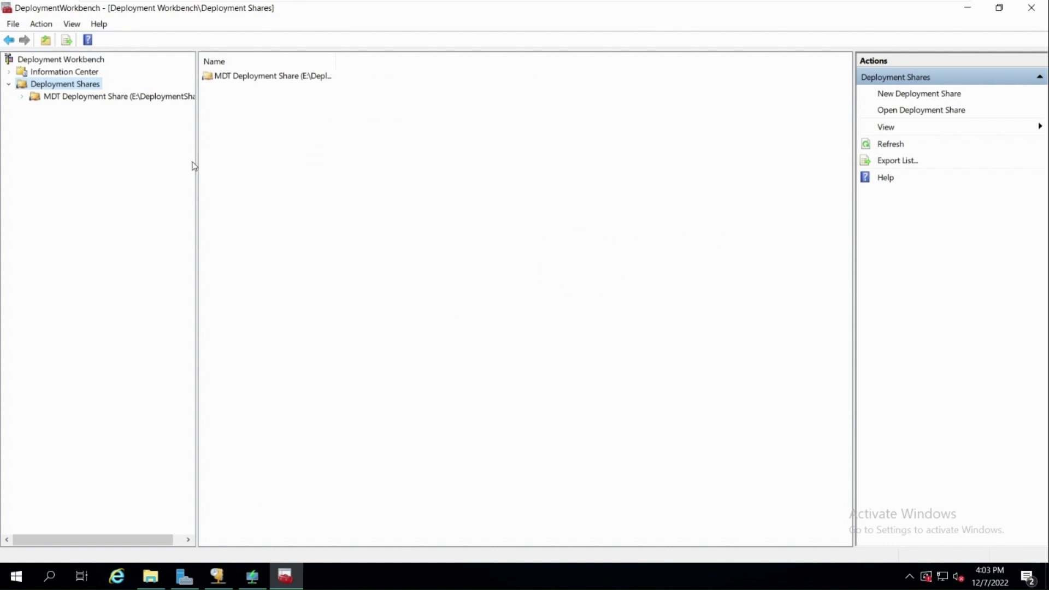
# - Widen the console tree, expand MDT Deployment Share and examine its nodes from Applications through Task Sequences and Advanced Configuration
pyautogui.moveTo(197, 167); pyautogui.dragTo(312, 164)
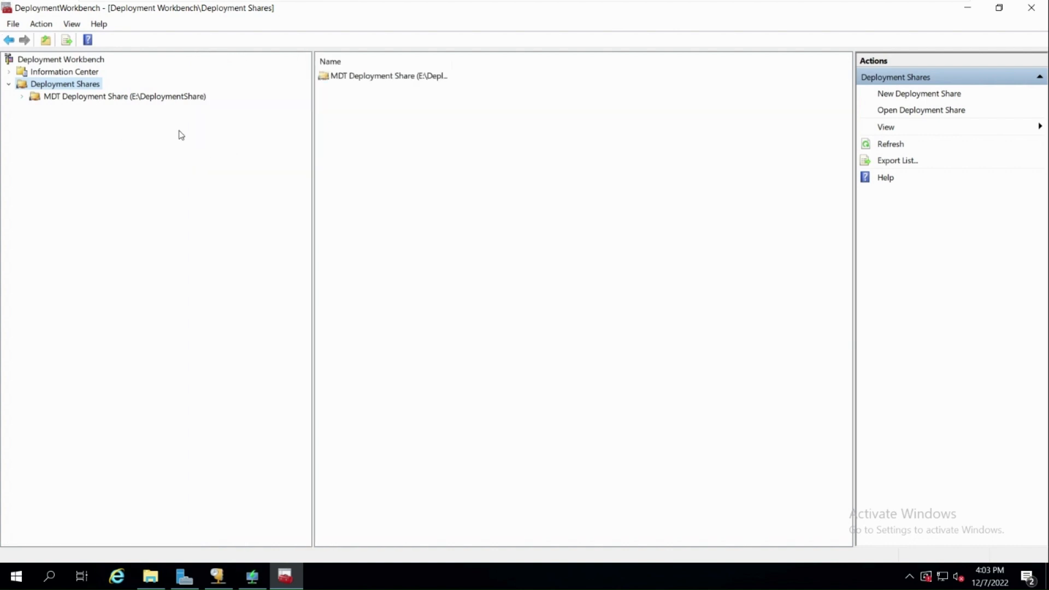
pyautogui.click(21, 97)
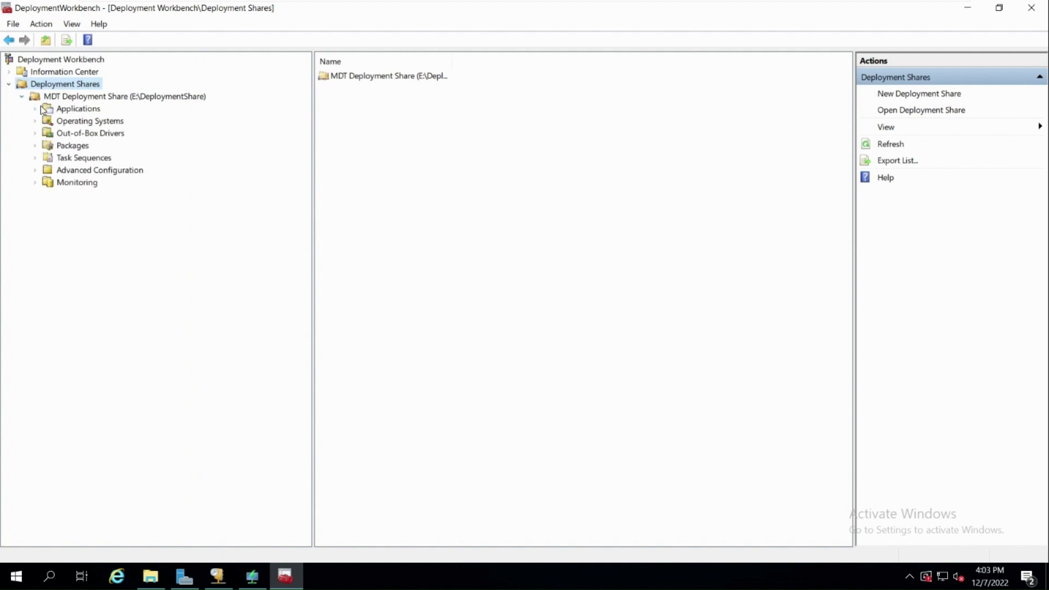
pyautogui.click(36, 109)
pyautogui.click(76, 112)
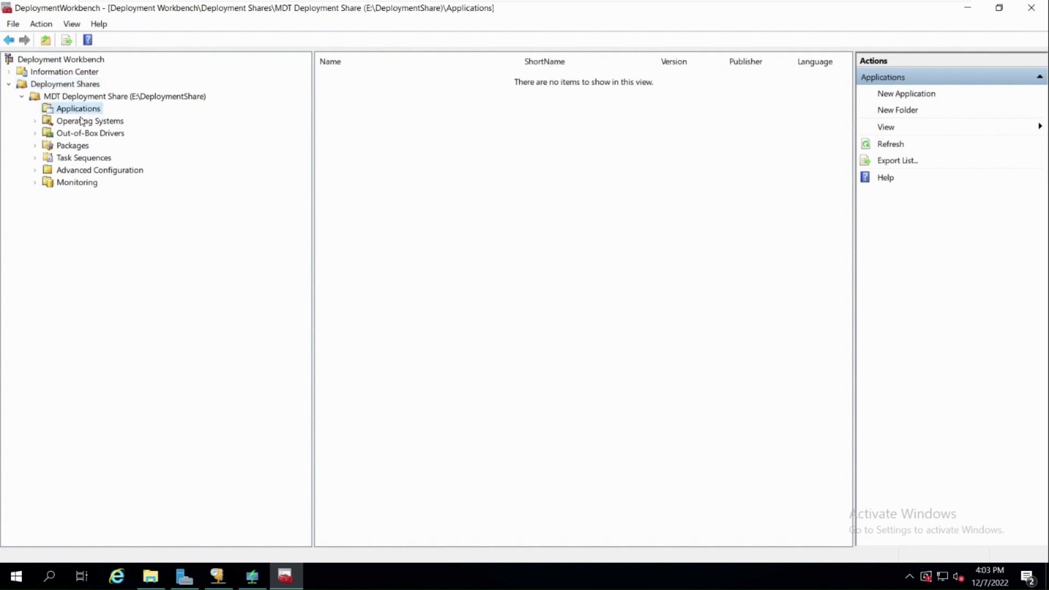
pyautogui.click(99, 121)
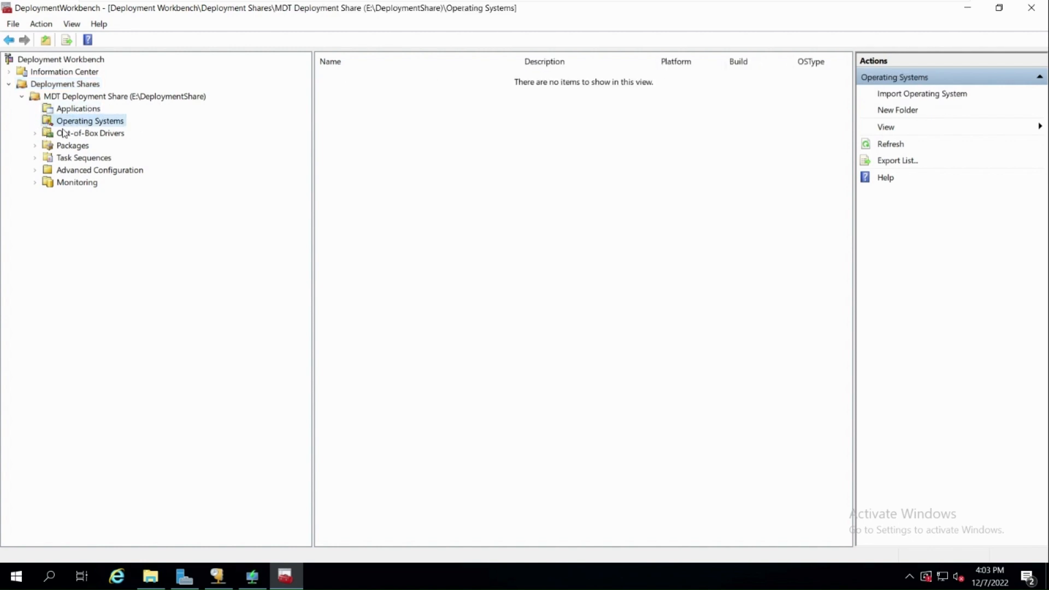
pyautogui.click(43, 135)
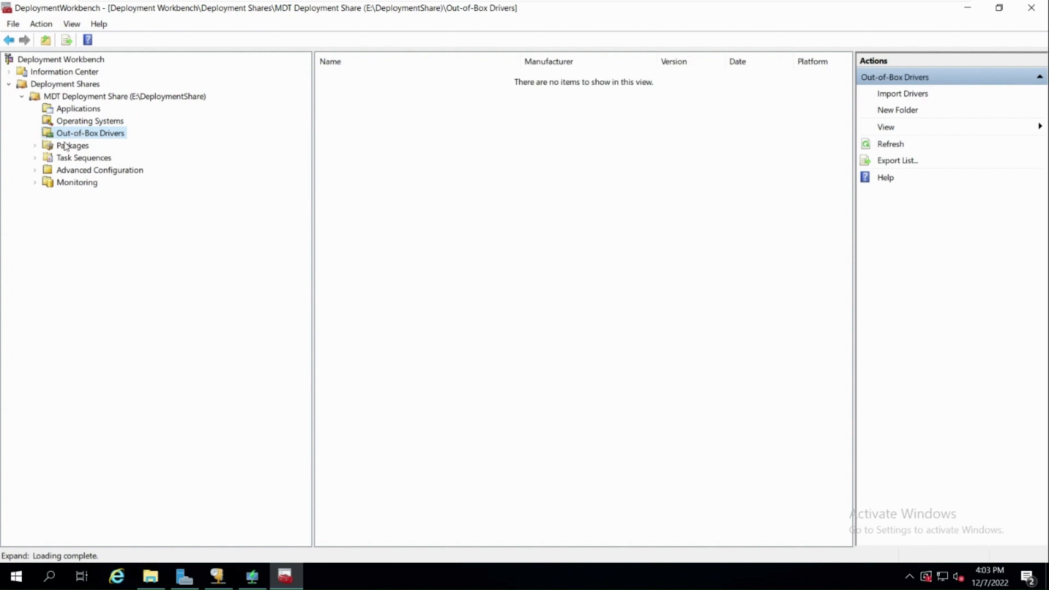
pyautogui.click(34, 146)
pyautogui.click(67, 146)
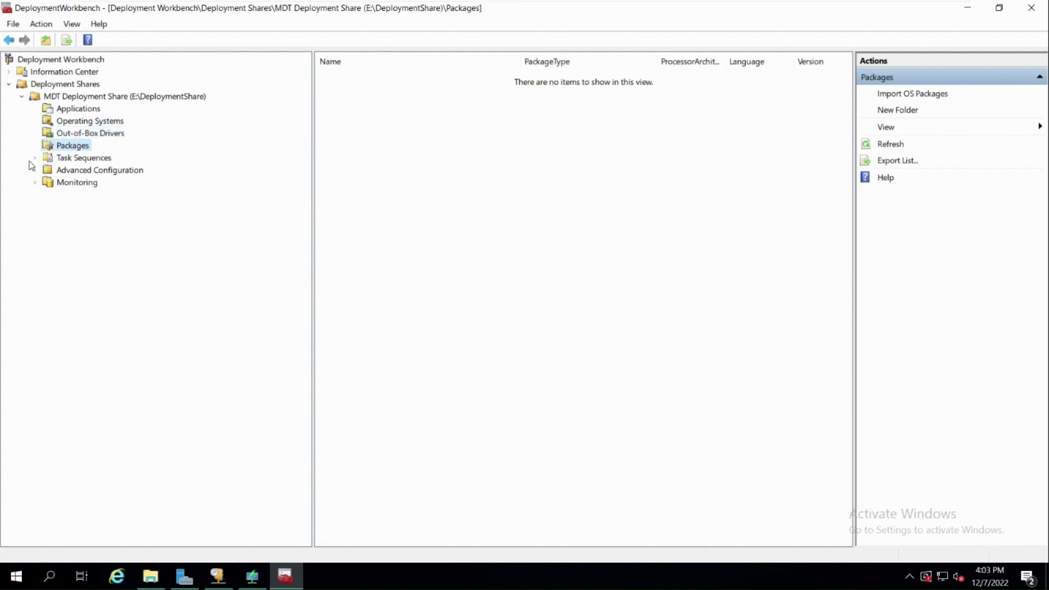
pyautogui.click(85, 158)
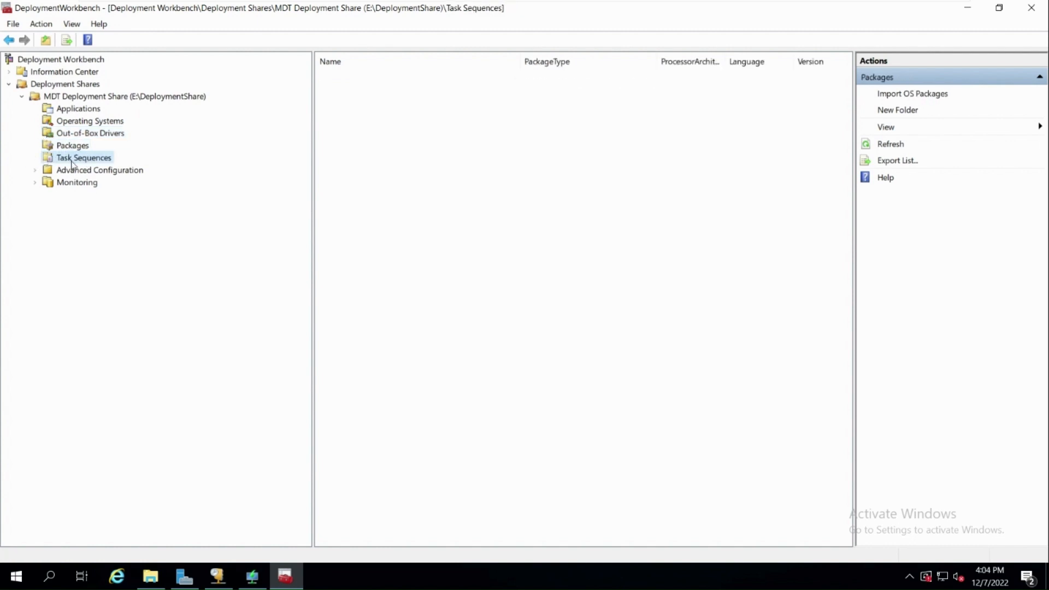
pyautogui.click(35, 170)
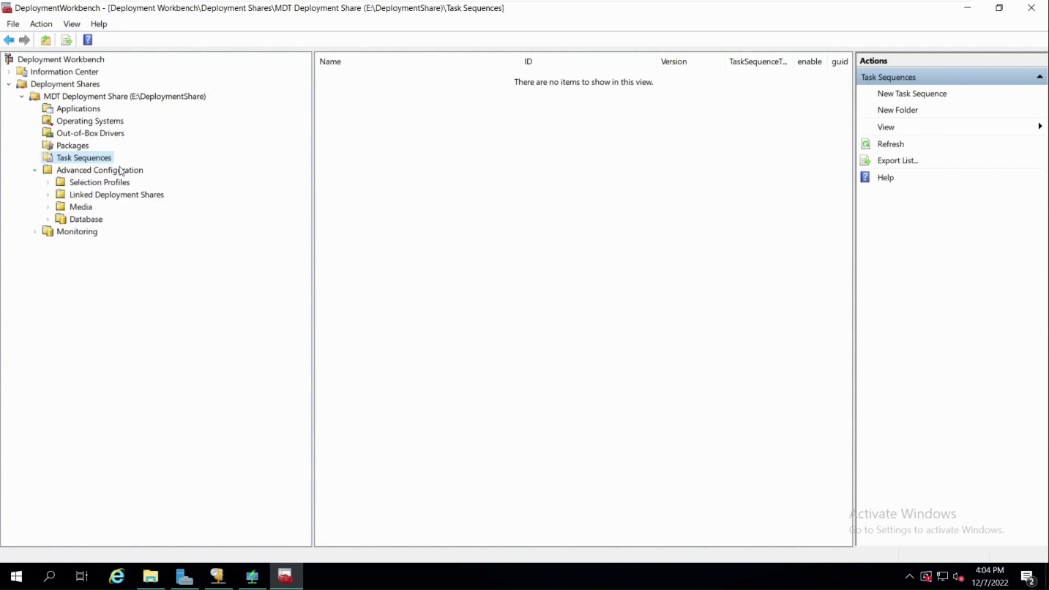
pyautogui.click(71, 184)
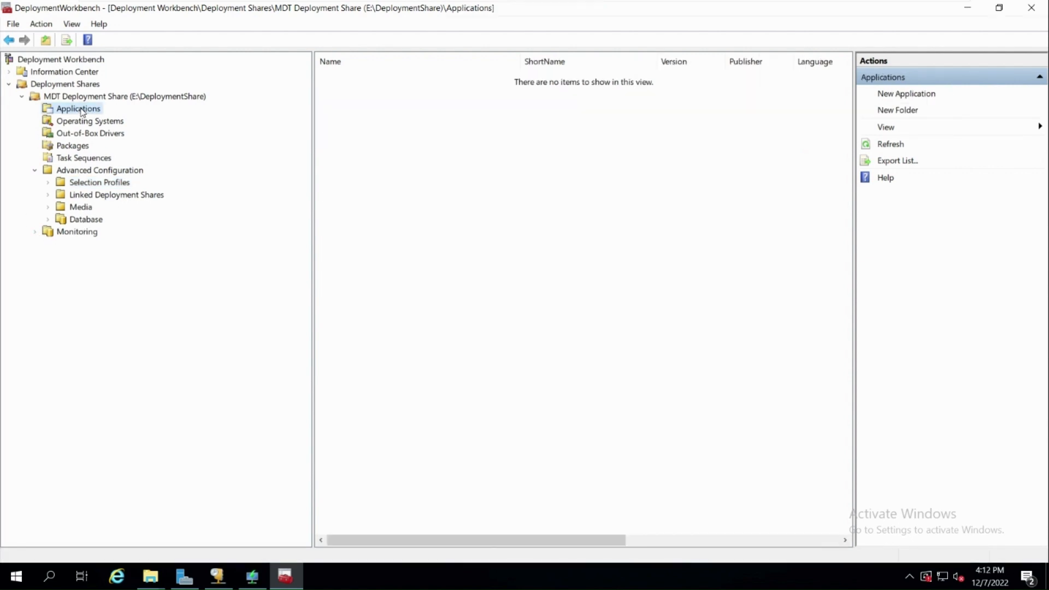
# - Create a folder named PDF under Applications in the MDT deployment share
pyautogui.rightClick(82, 109)
pyautogui.click(132, 134)
pyautogui.write('PDF')
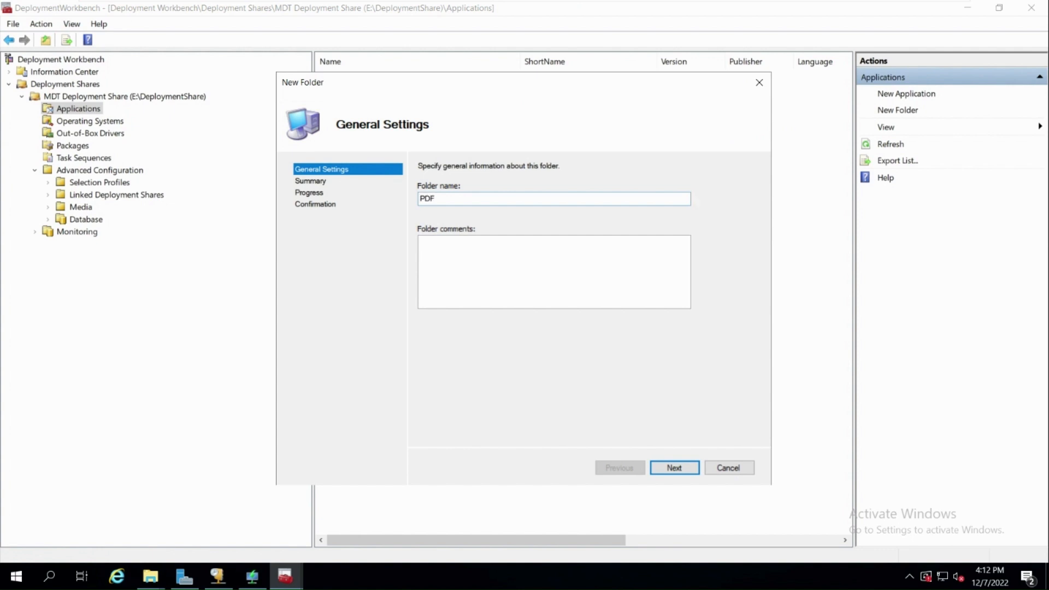
pyautogui.press('Return')
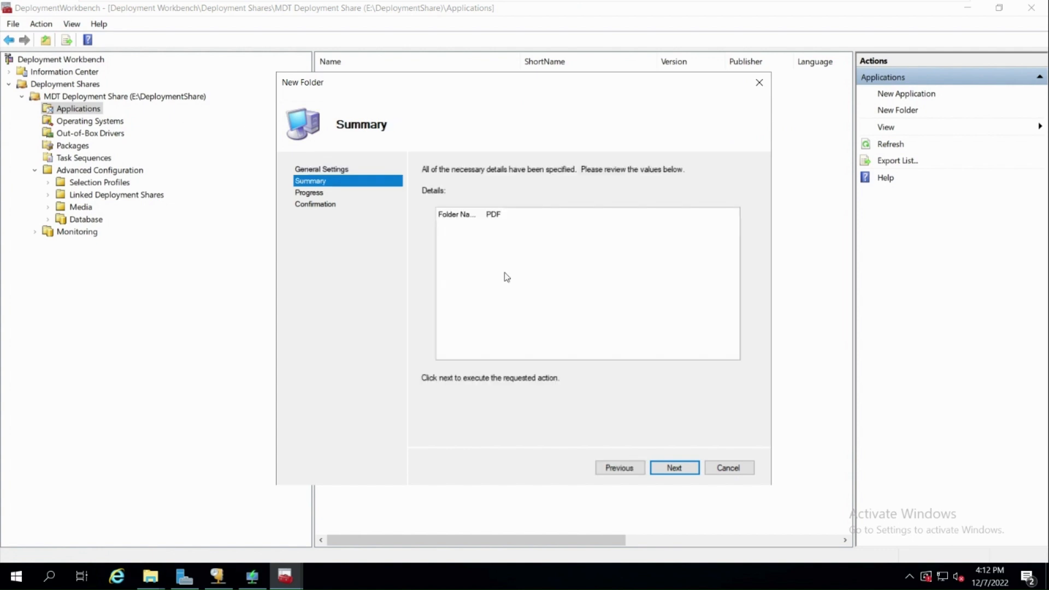
pyautogui.click(672, 466)
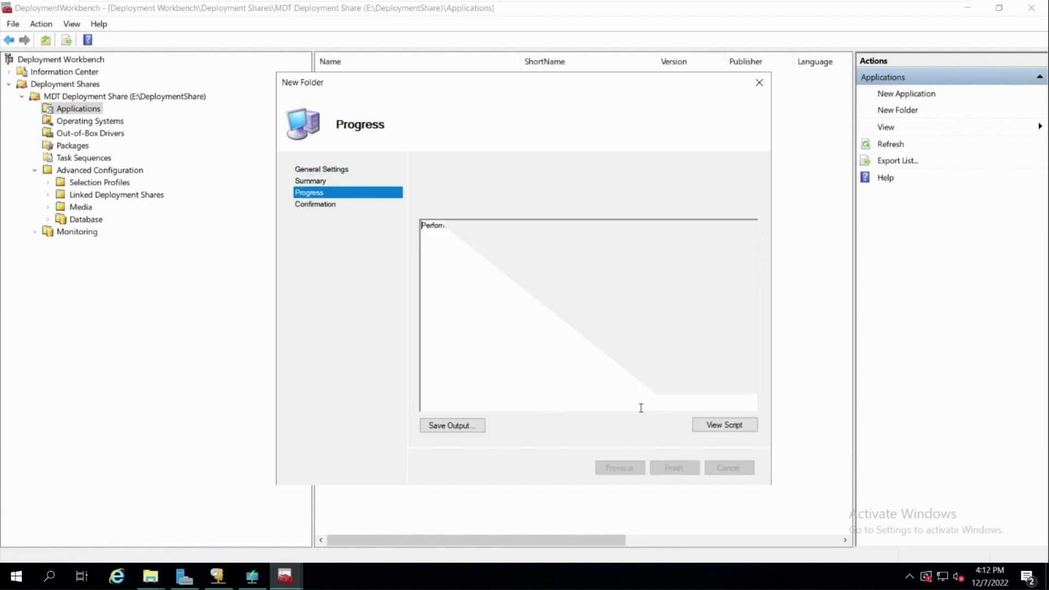
pyautogui.click(662, 466)
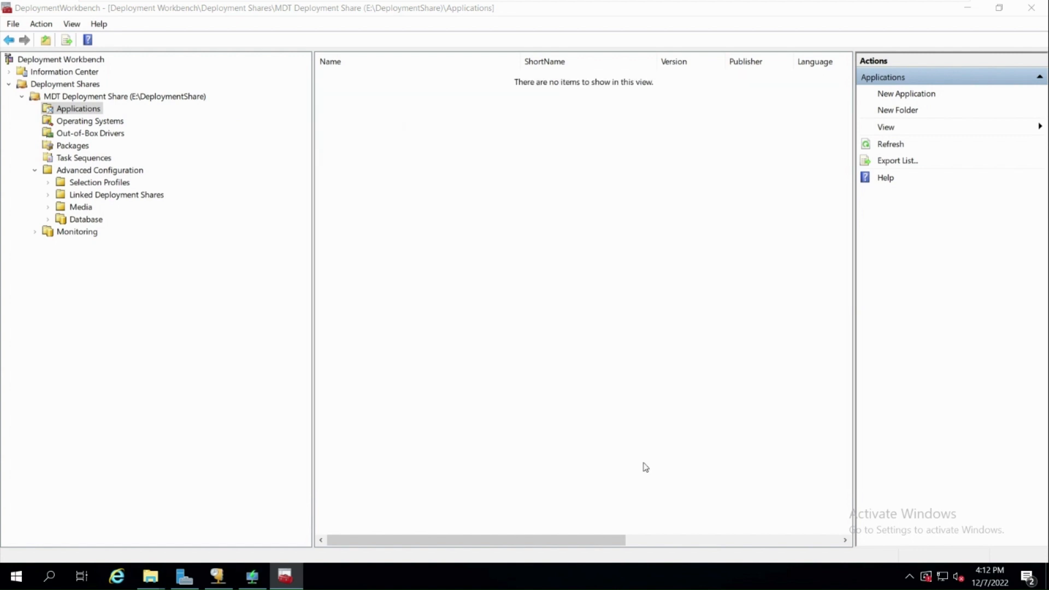
# - Create a folder named Browsers under Applications in the MDT deployment share
pyautogui.rightClick(86, 110)
pyautogui.click(131, 133)
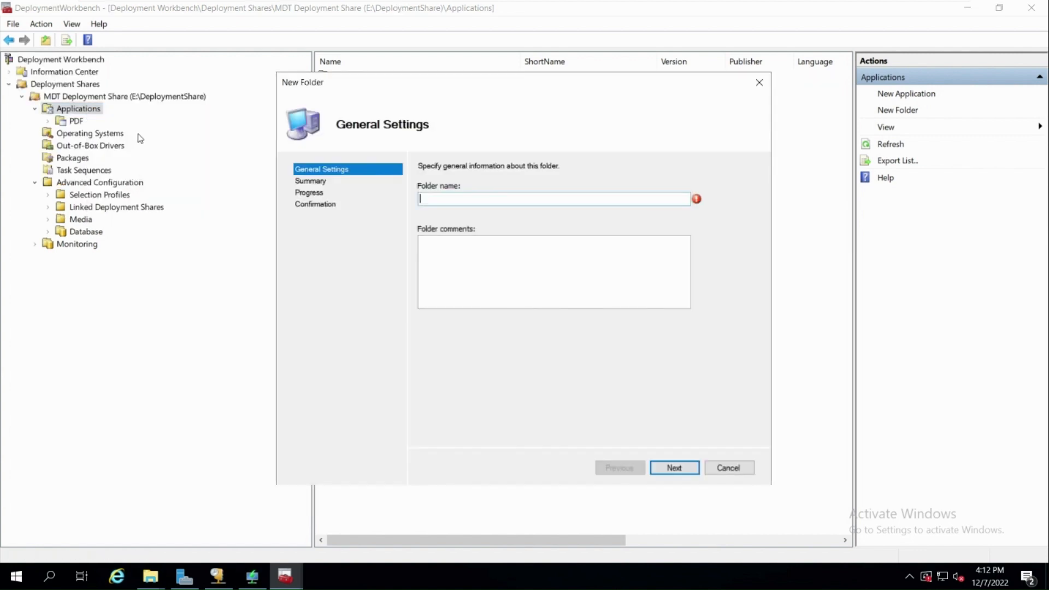
pyautogui.write('Browsers')
pyautogui.press('Return')
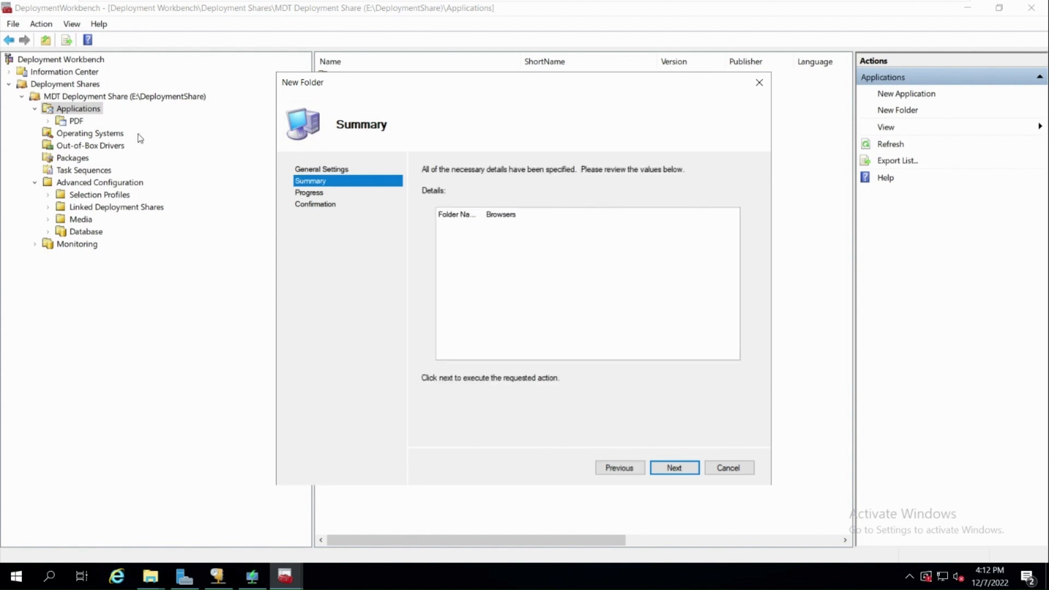
pyautogui.click(672, 468)
pyautogui.click(673, 468)
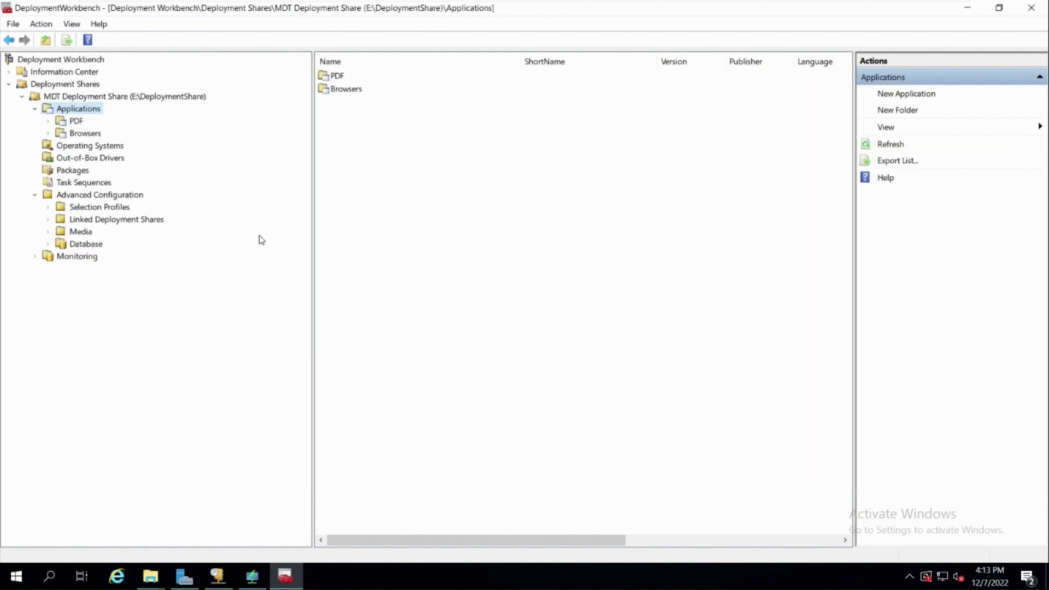
# - Create a folder named Office2016 under Applications in the MDT deployment share
pyautogui.rightClick(101, 111)
pyautogui.click(148, 137)
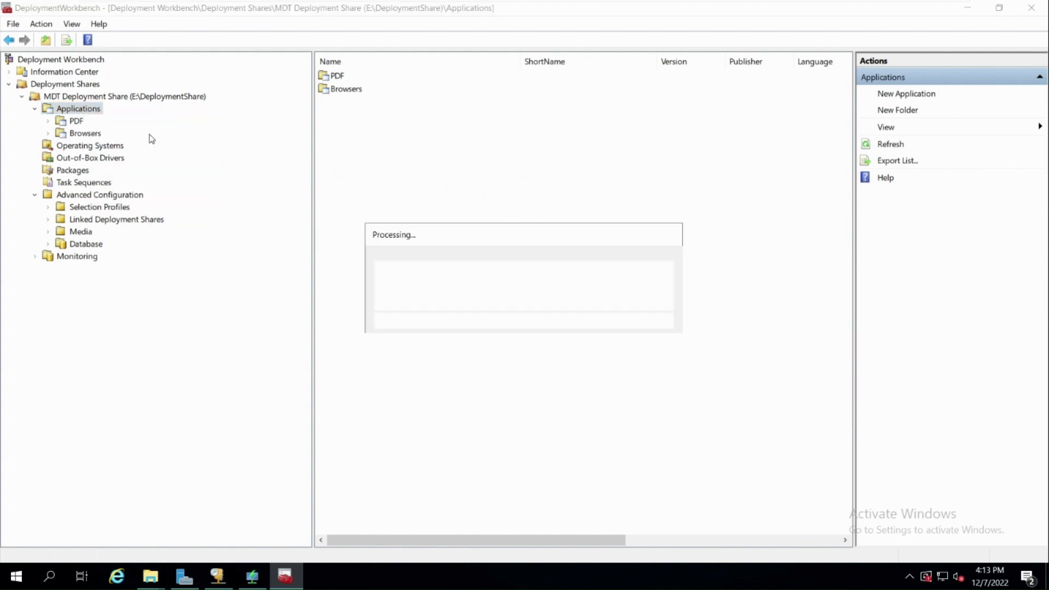
pyautogui.write('O')
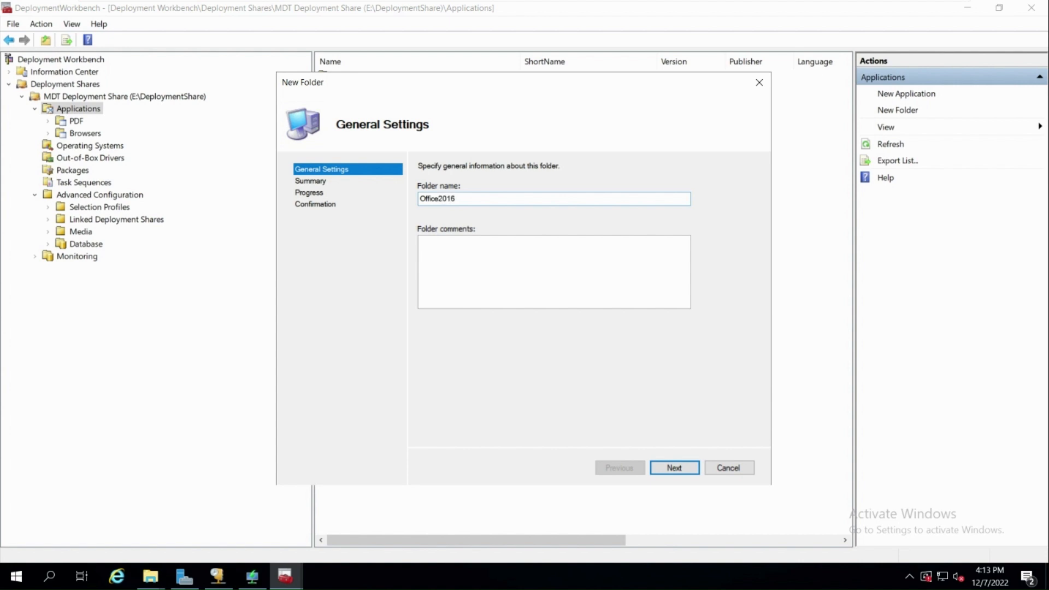
pyautogui.write('ffice2016')
pyautogui.press('Return')
pyautogui.click(675, 471)
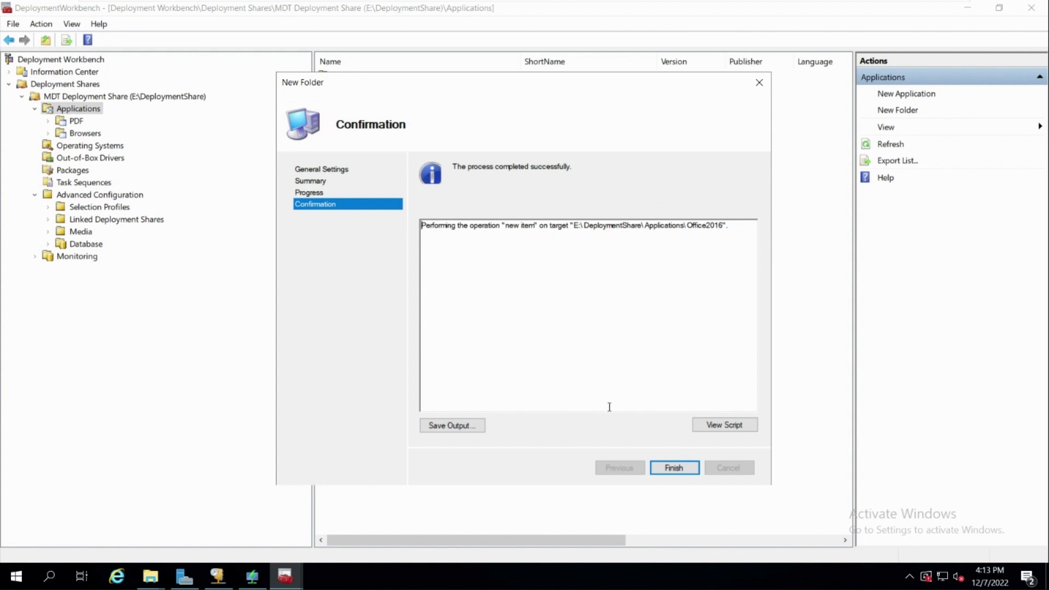
pyautogui.click(673, 466)
# - Create a folder named compress under Applications in the MDT deployment share
pyautogui.rightClick(77, 109)
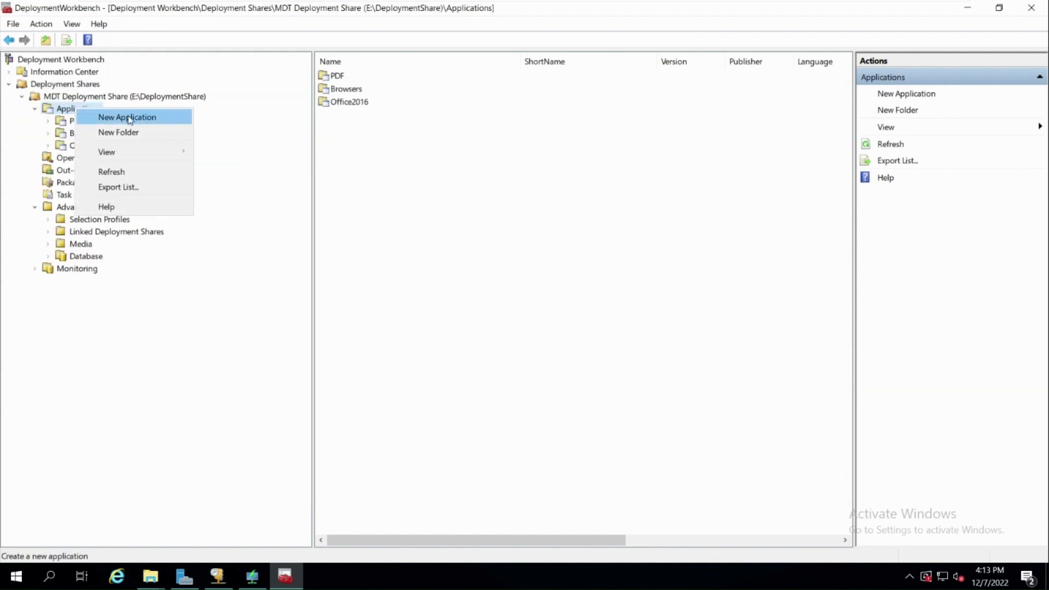
pyautogui.click(139, 132)
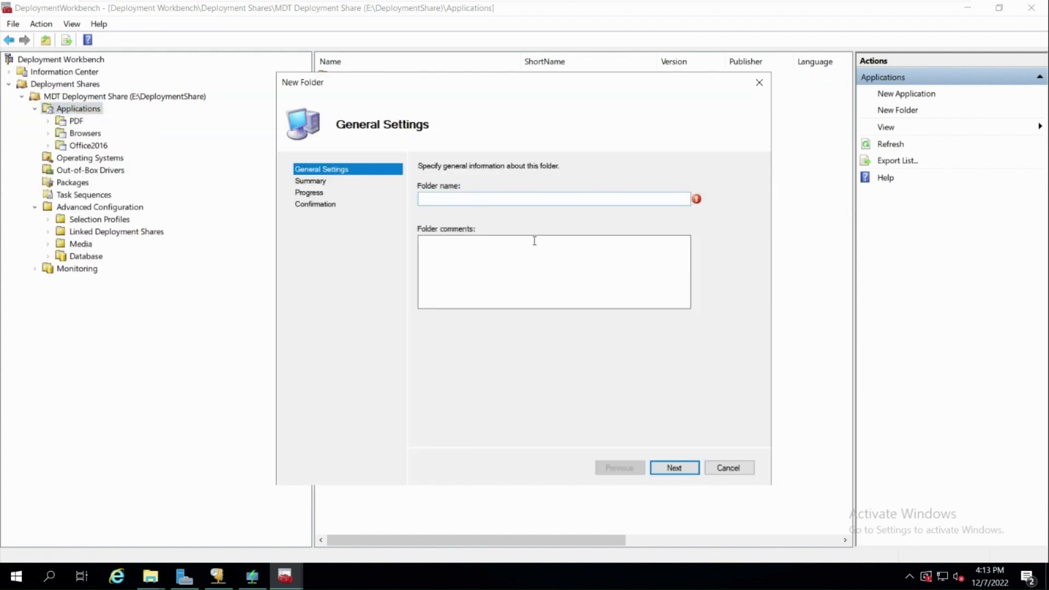
pyautogui.write('compress')
pyautogui.press('Return')
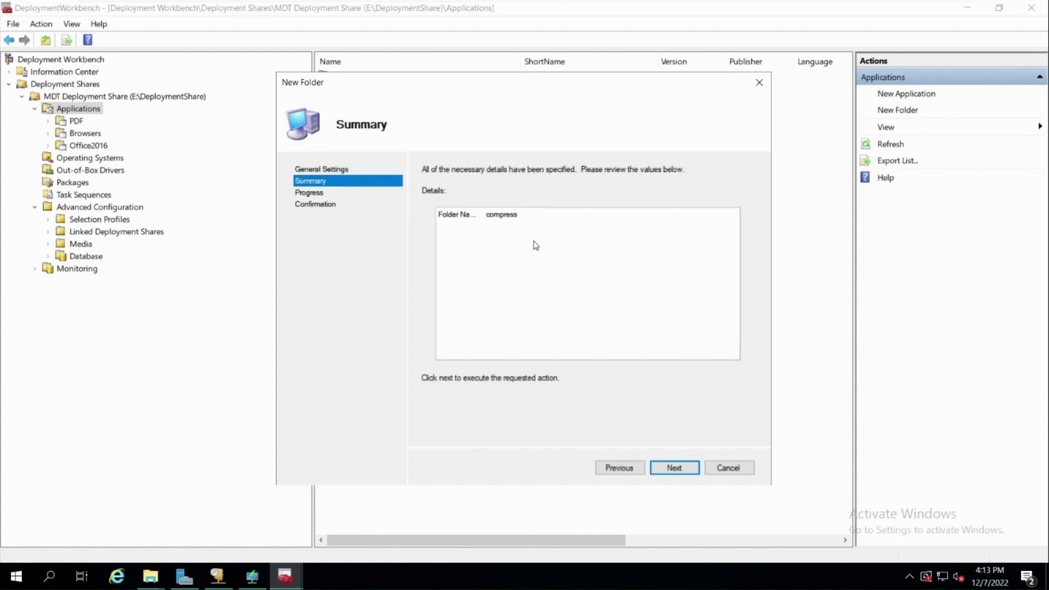
pyautogui.click(675, 470)
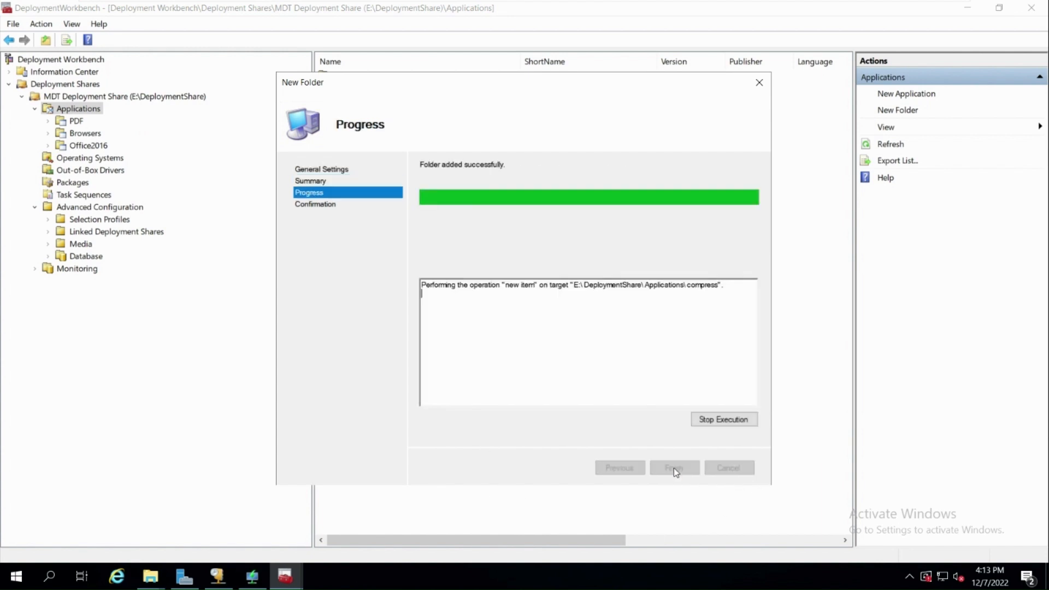
pyautogui.click(674, 467)
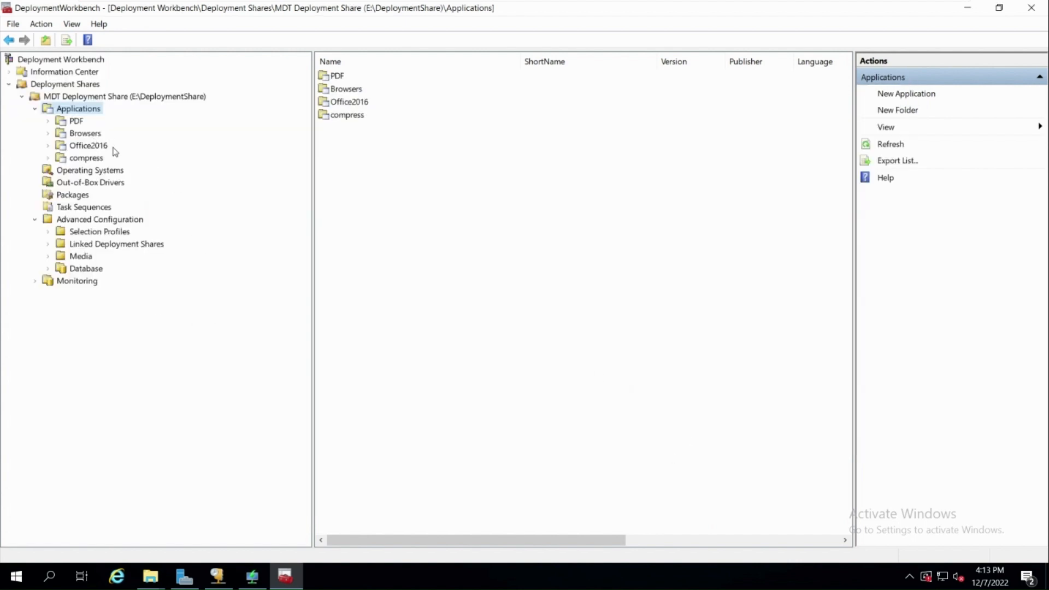
pyautogui.rightClick(78, 110)
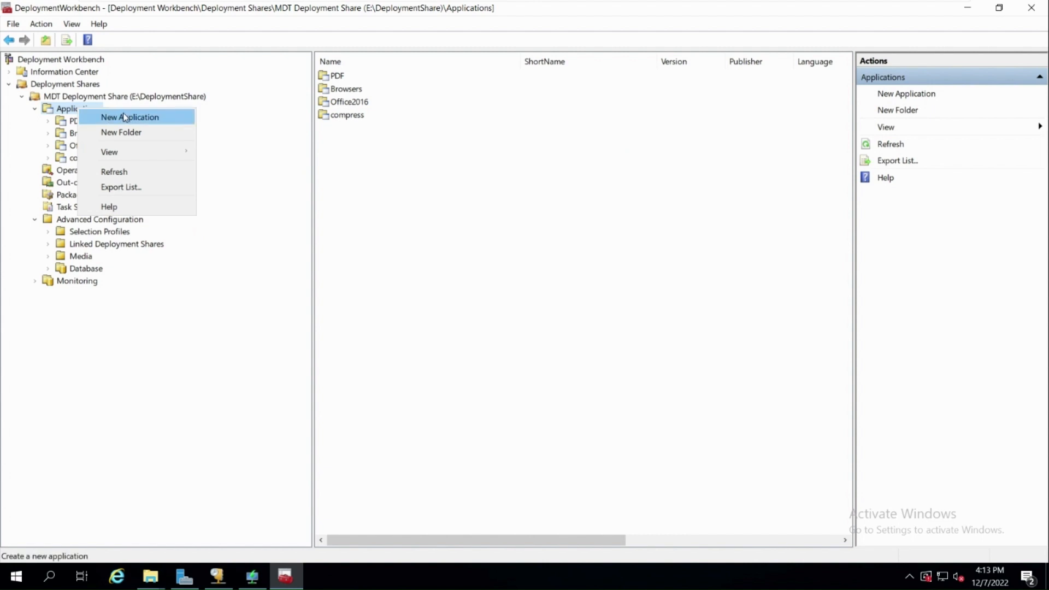
pyautogui.doubleClick(69, 111)
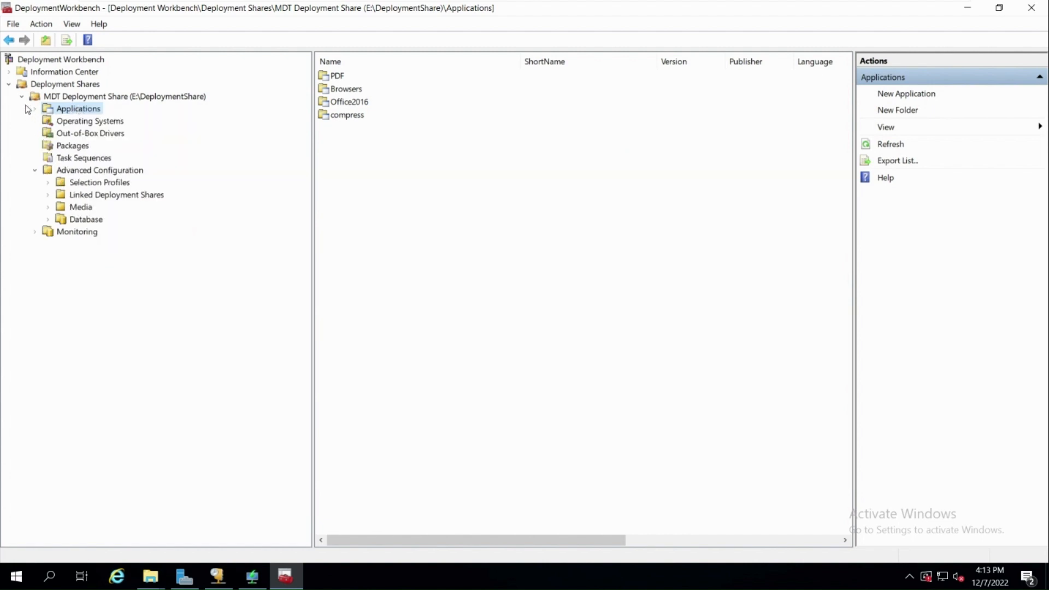
pyautogui.doubleClick(42, 109)
pyautogui.rightClick(83, 110)
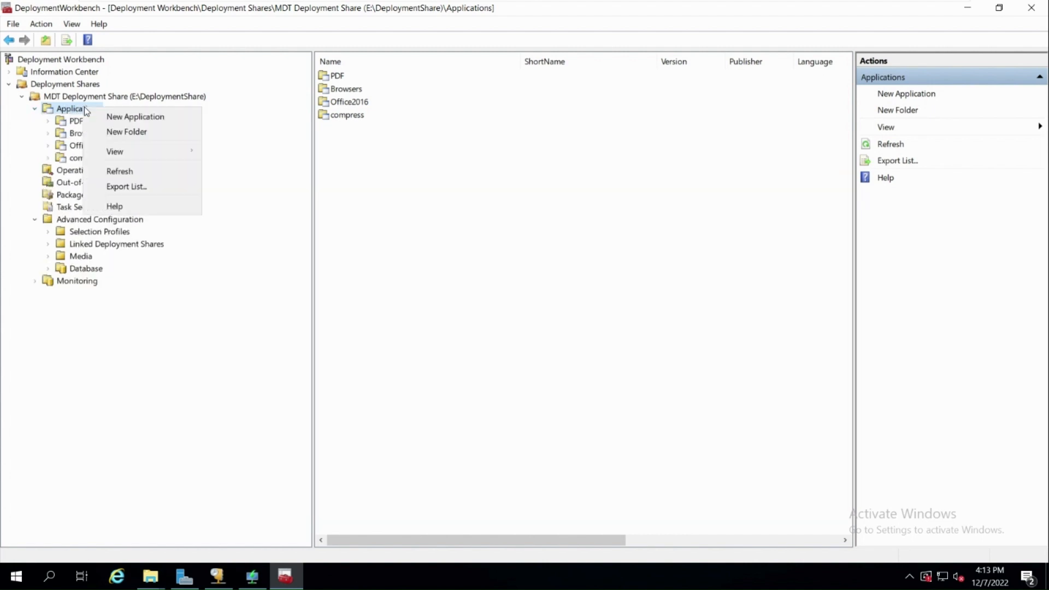
pyautogui.click(71, 110)
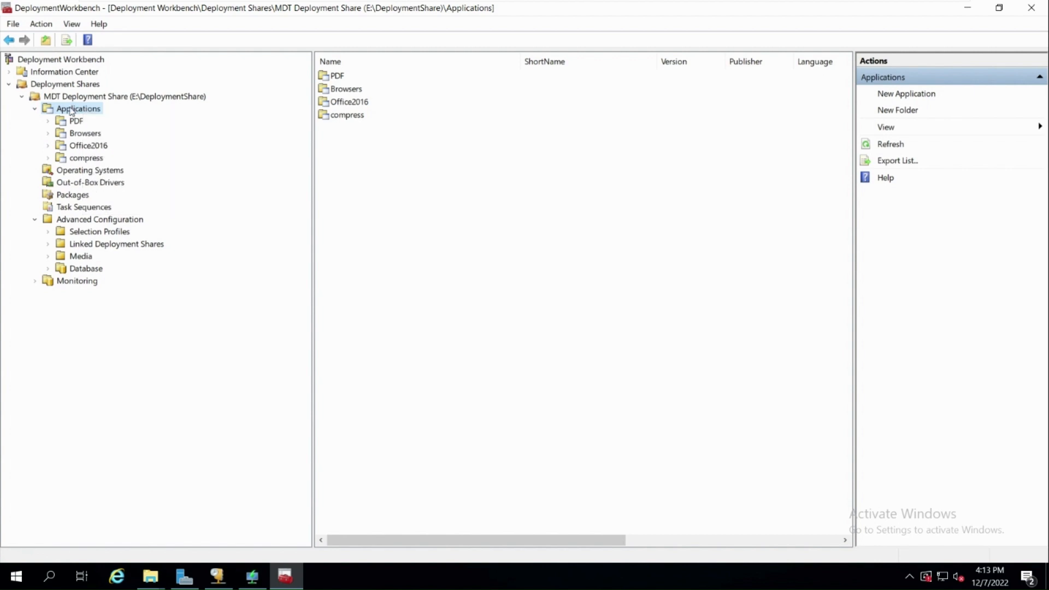
# - Start a new application with source files in the PDF folder and name it Adobe Reader
pyautogui.click(72, 121)
pyautogui.rightClick(66, 124)
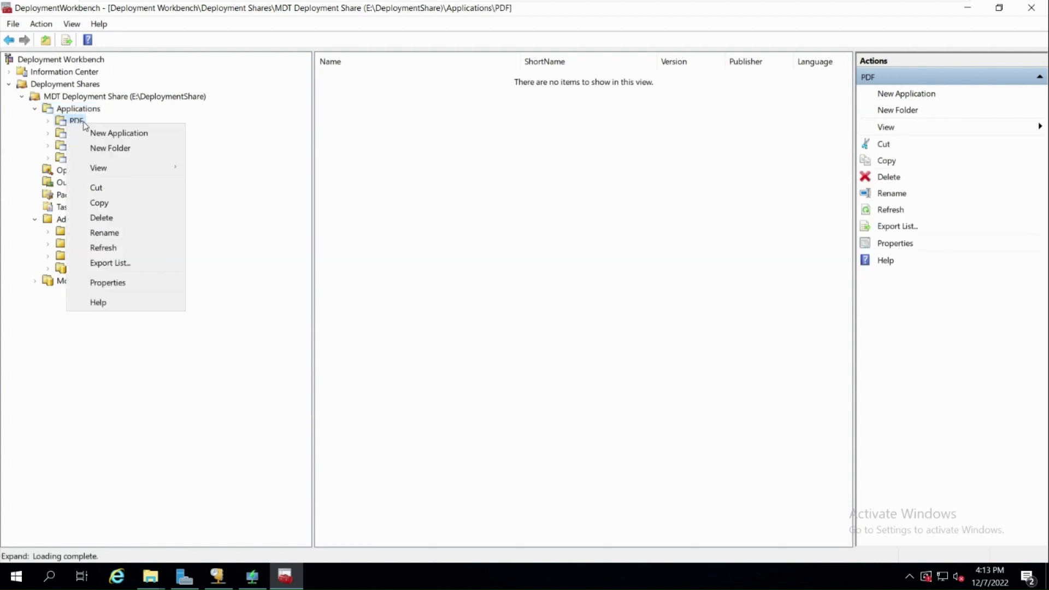
pyautogui.click(120, 134)
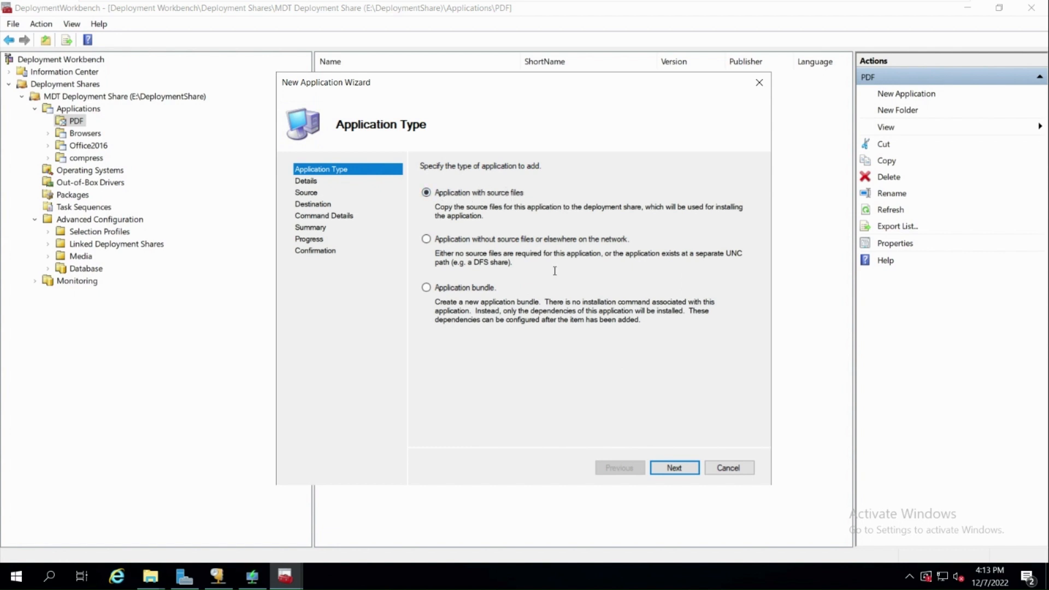
pyautogui.click(672, 473)
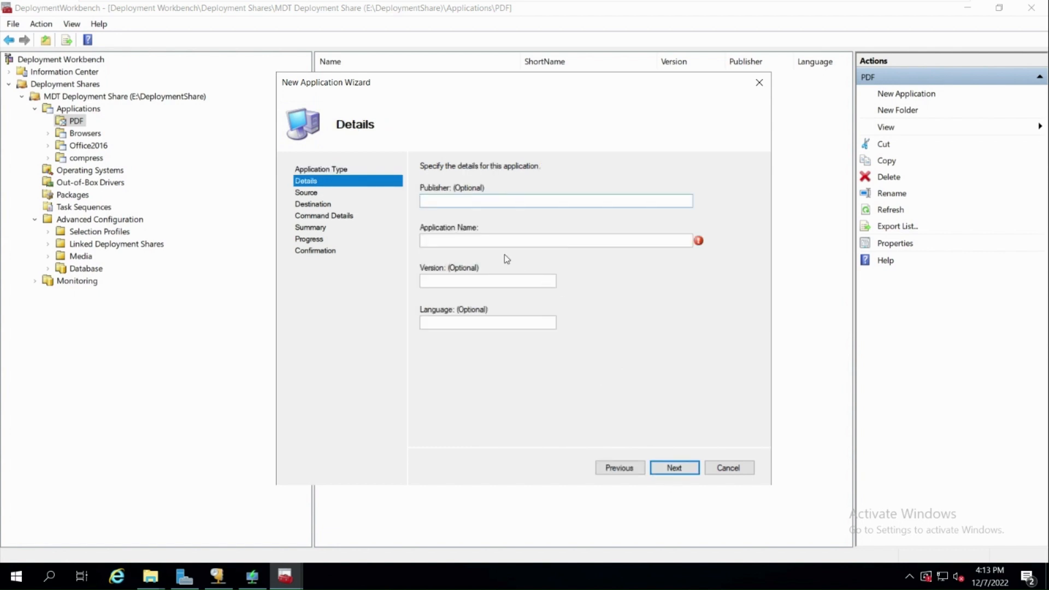
pyautogui.click(473, 242)
pyautogui.write('Adobe Reader')
pyautogui.click(675, 474)
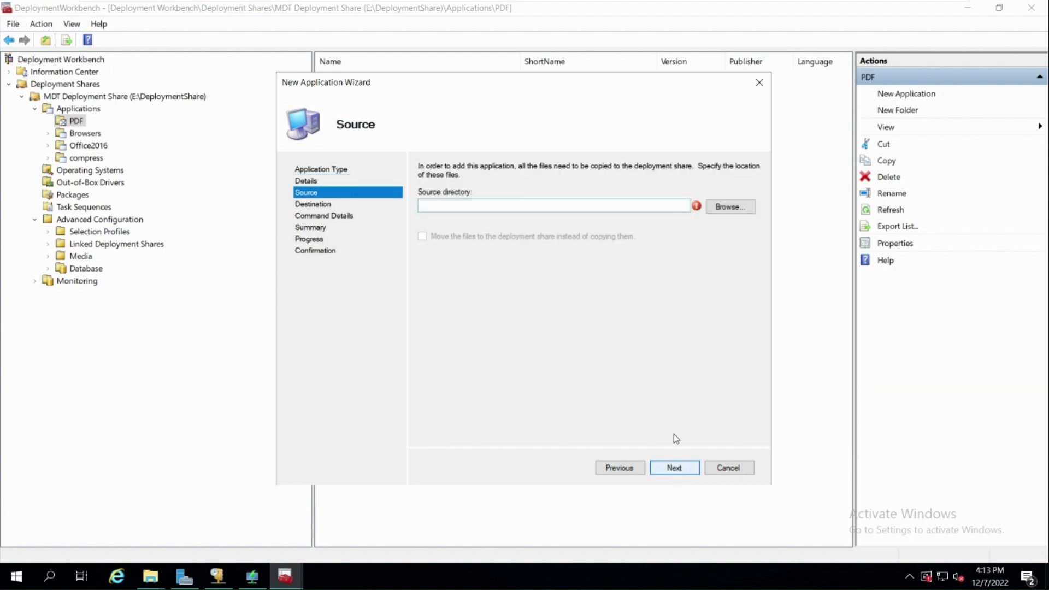
# - Browse for the application's source directory and expand the Programs folder on New Volume (E:)
pyautogui.click(728, 208)
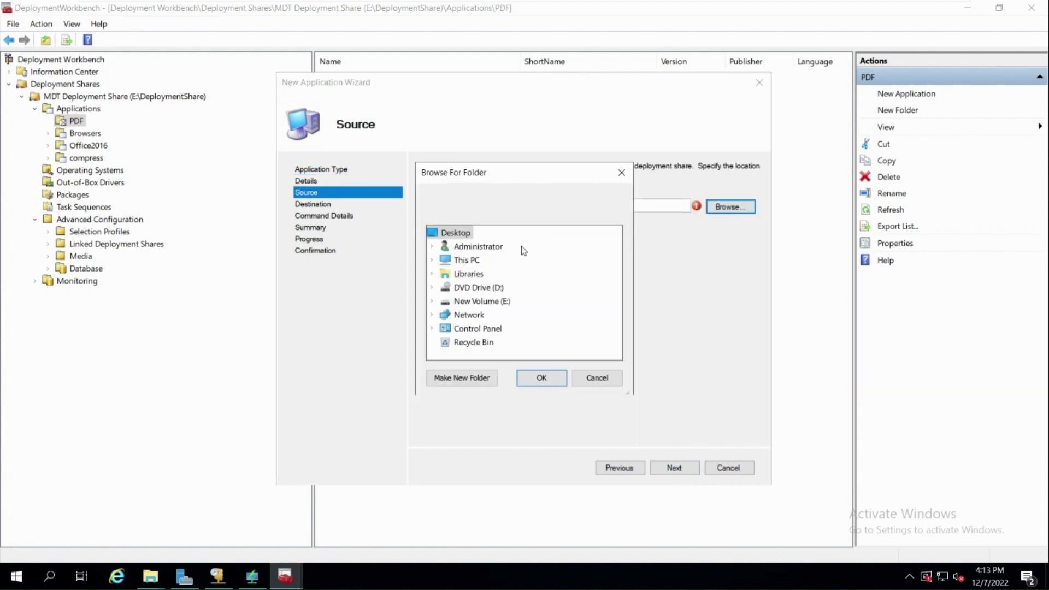
pyautogui.click(431, 301)
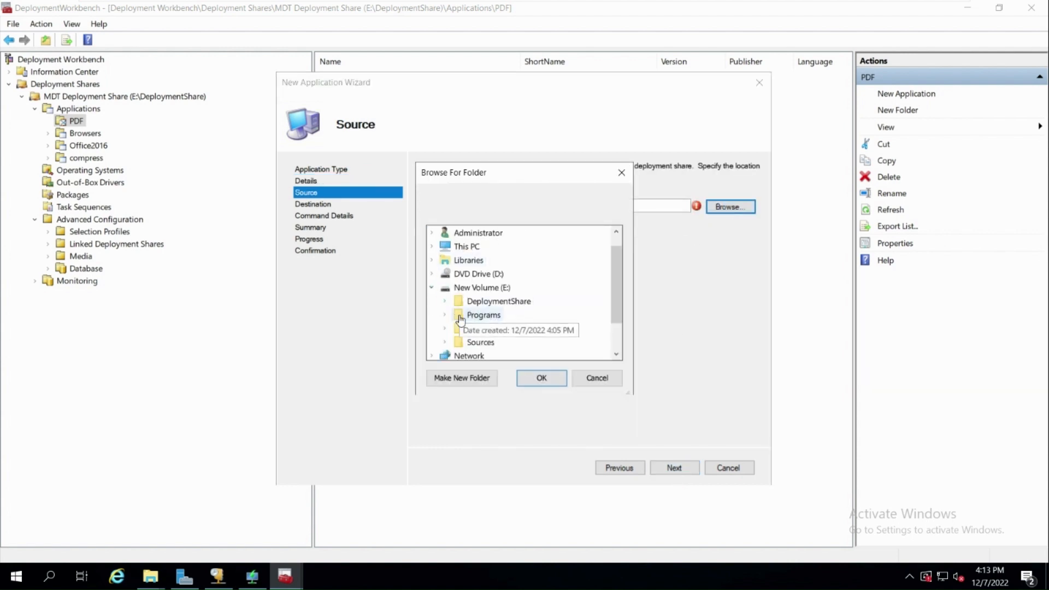
pyautogui.click(444, 316)
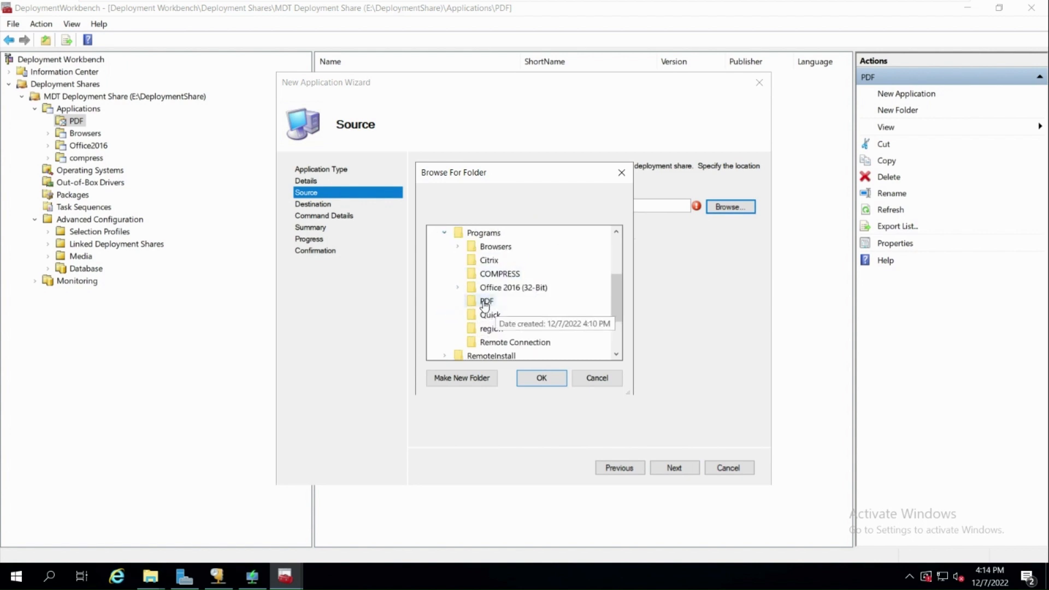
# - Switch to File Explorer, open E:\Programs\PDF and turn on file name extensions
pyautogui.click(150, 576)
pyautogui.click(205, 516)
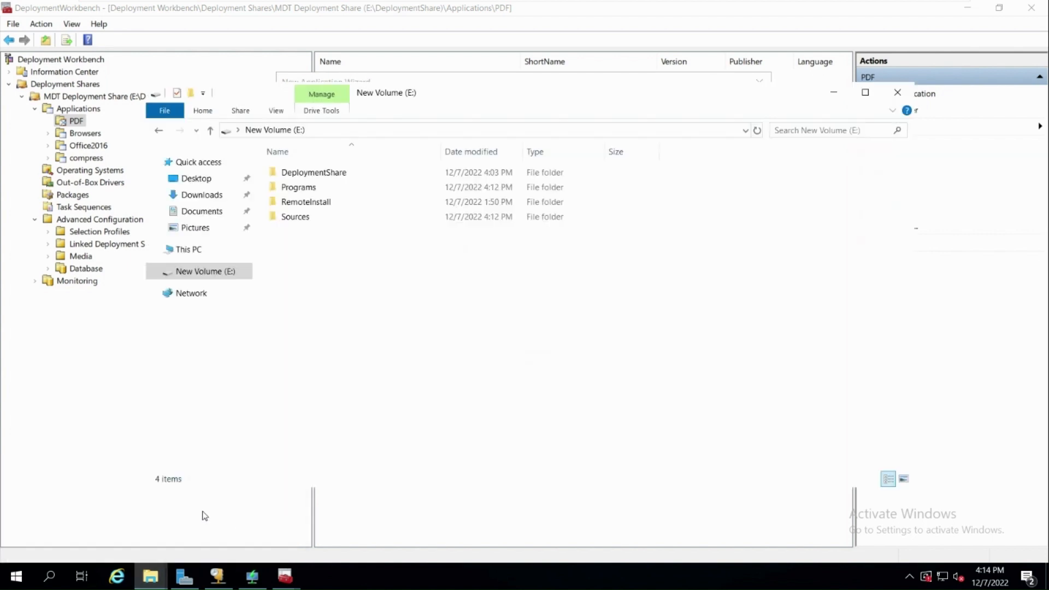
pyautogui.doubleClick(295, 189)
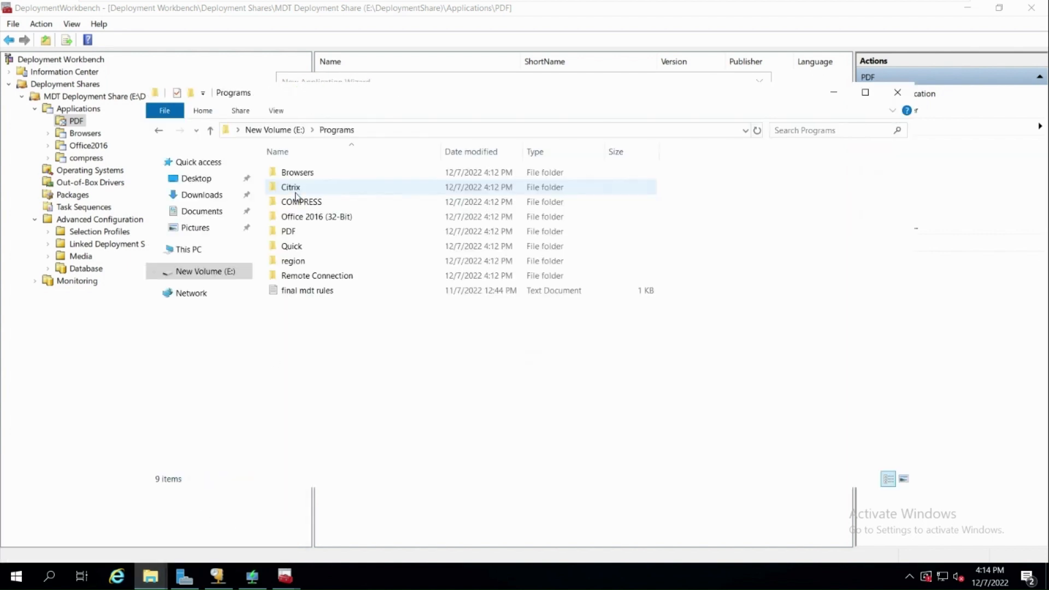
pyautogui.doubleClick(288, 232)
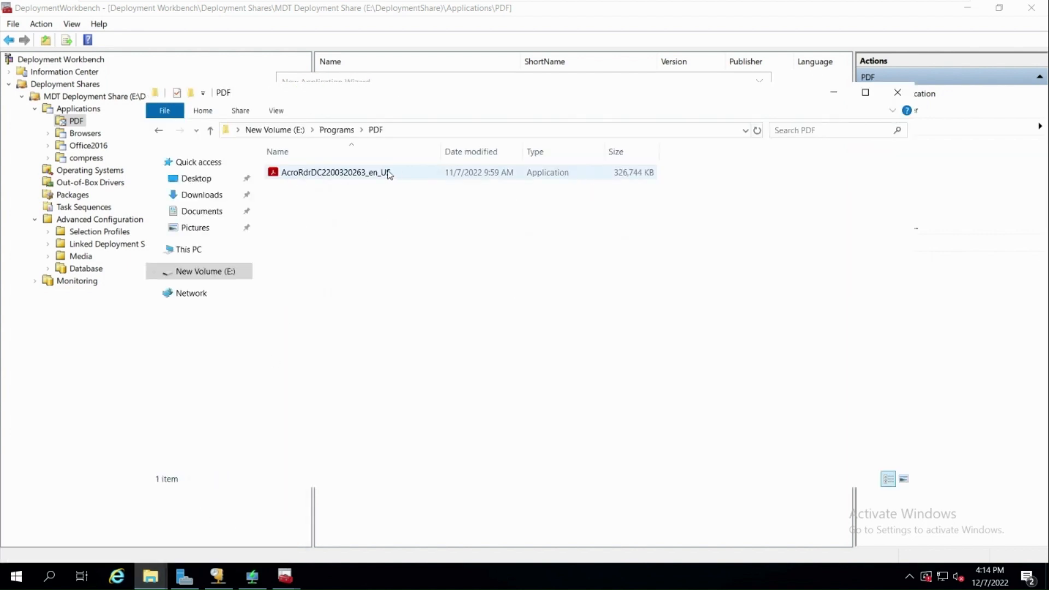
pyautogui.click(279, 111)
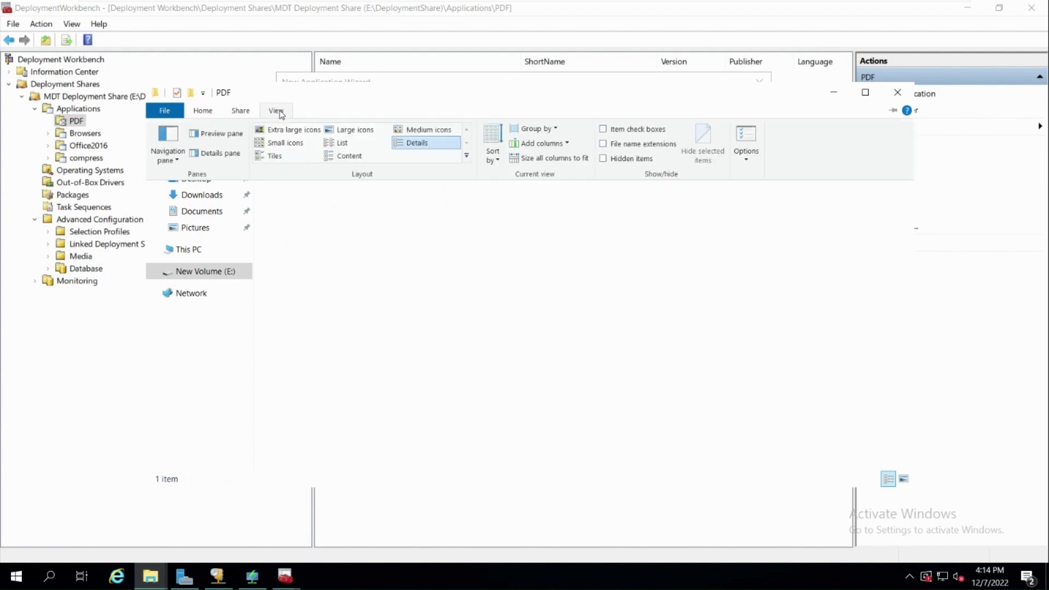
pyautogui.click(607, 144)
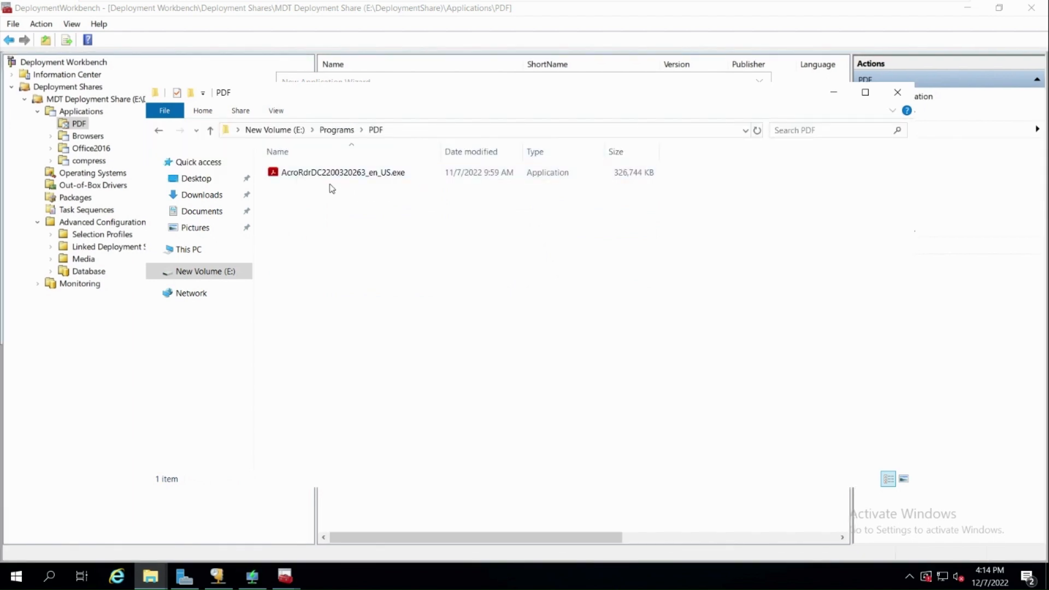
pyautogui.click(363, 176)
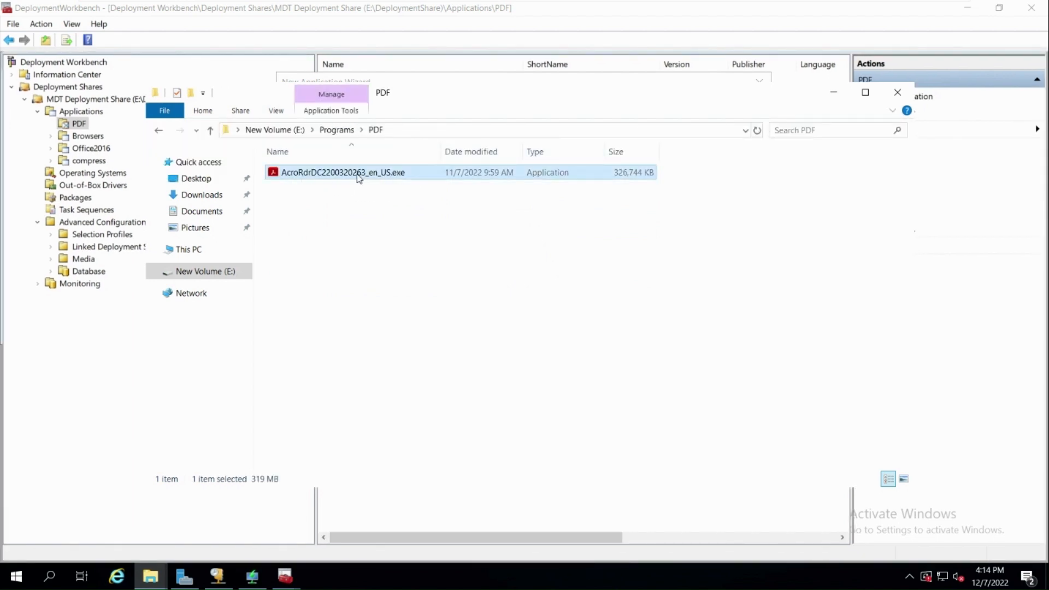
pyautogui.click(360, 174)
pyautogui.hotkey('ctrl', 'a')
pyautogui.hotkey('ctrl', 'c')
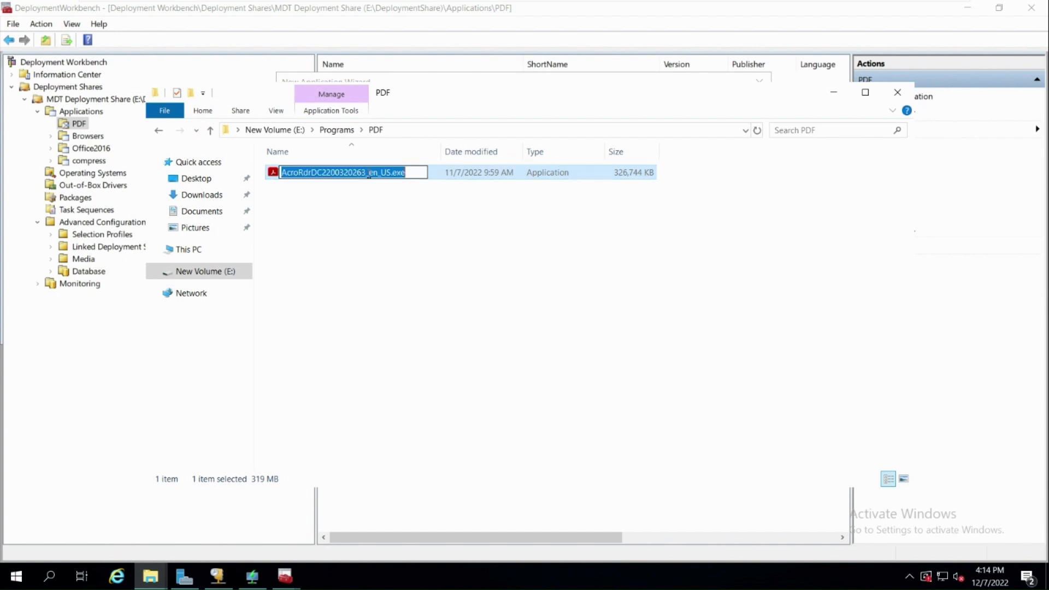
pyautogui.click(833, 94)
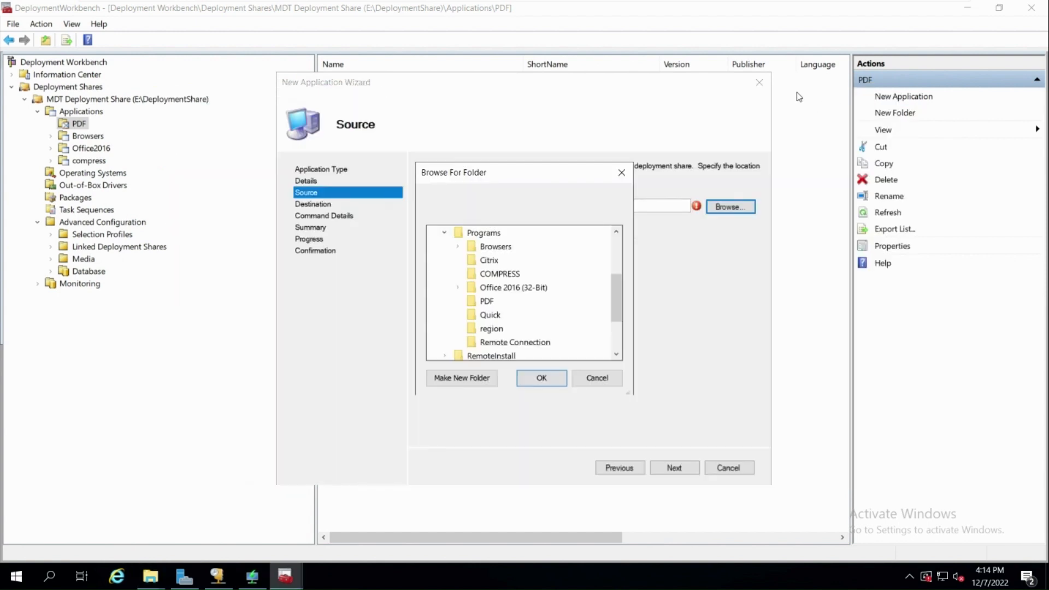
# - Set the source directory to E:\Programs\PDF and accept Adobe Reader as the destination directory name
pyautogui.click(487, 301)
pyautogui.click(541, 377)
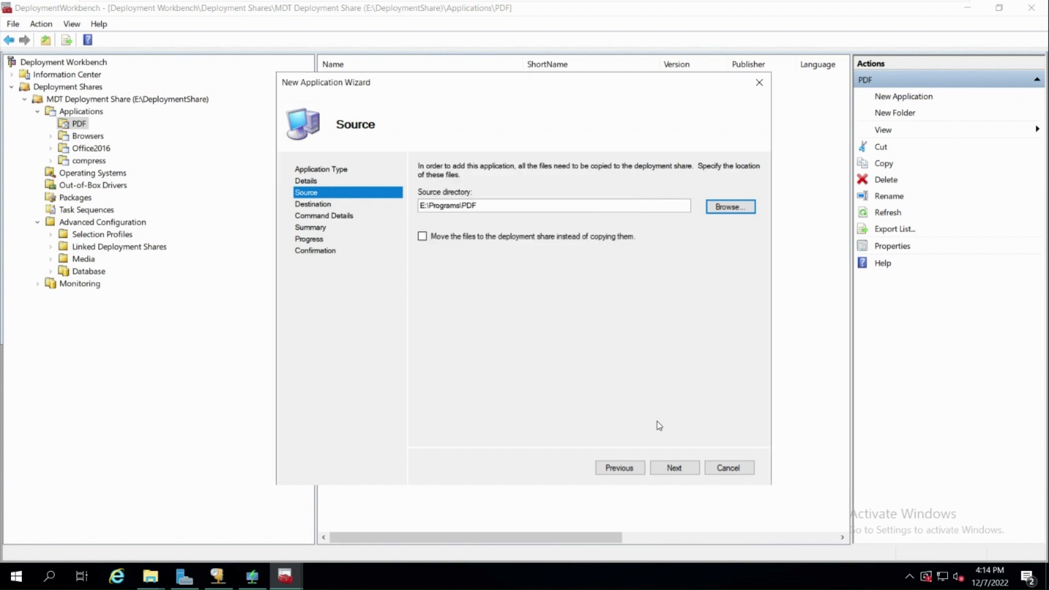
pyautogui.click(671, 467)
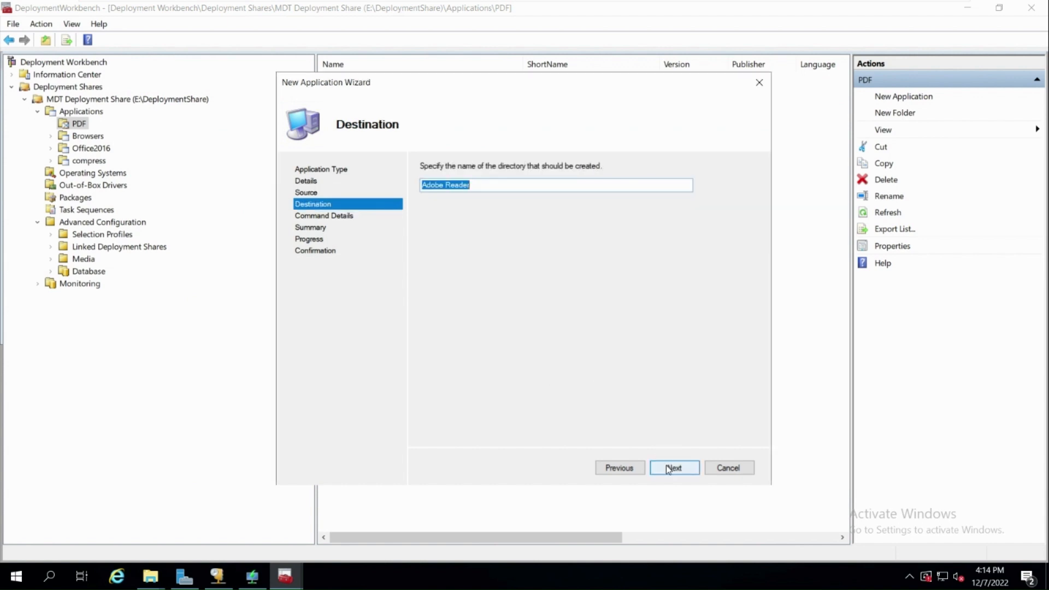
pyautogui.click(666, 465)
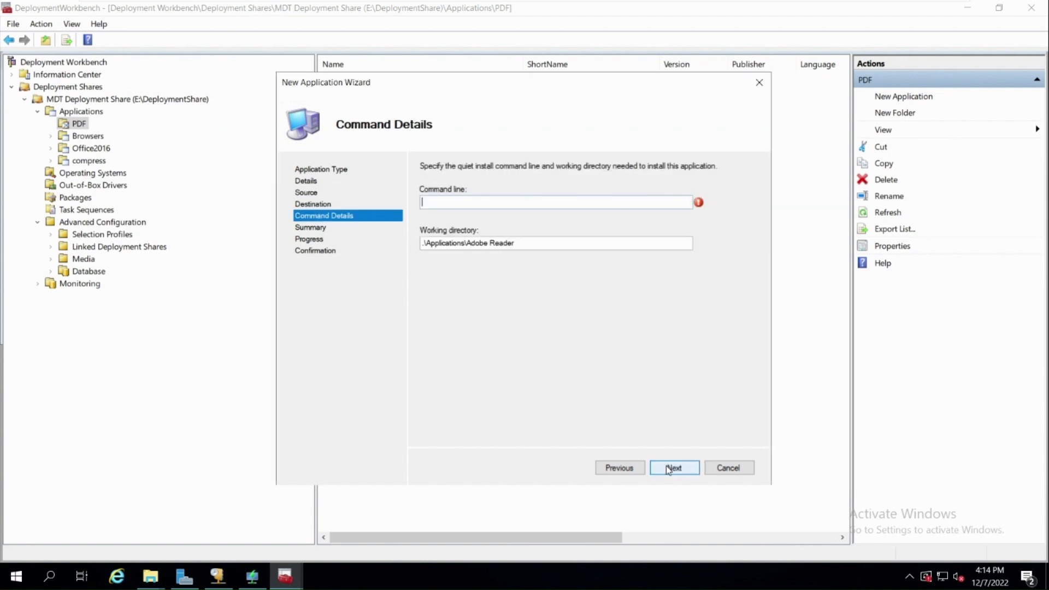
pyautogui.click(439, 200)
pyautogui.hotkey('ctrl', 'v')
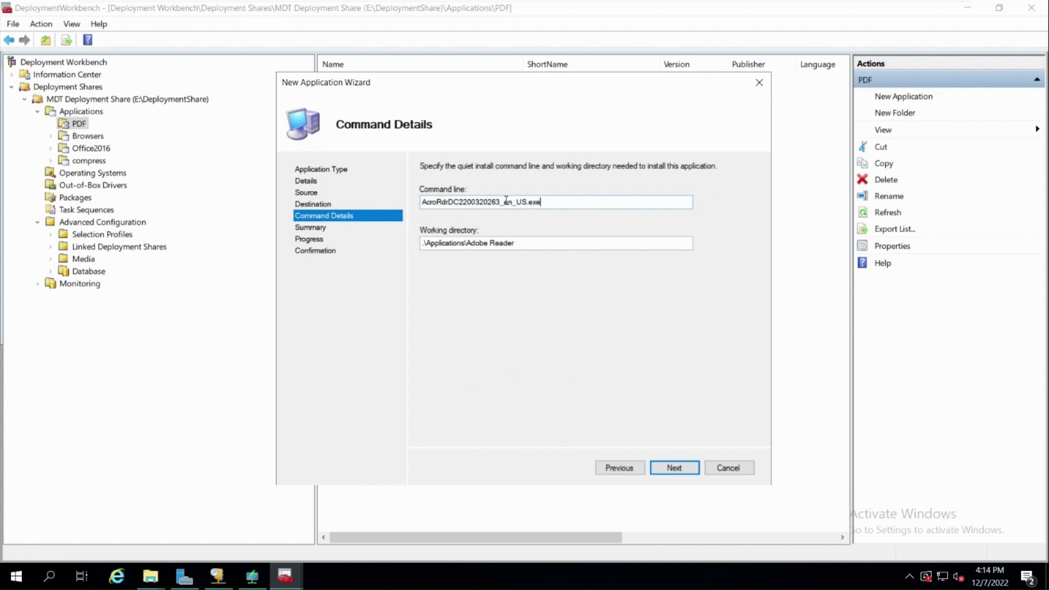
pyautogui.click(675, 469)
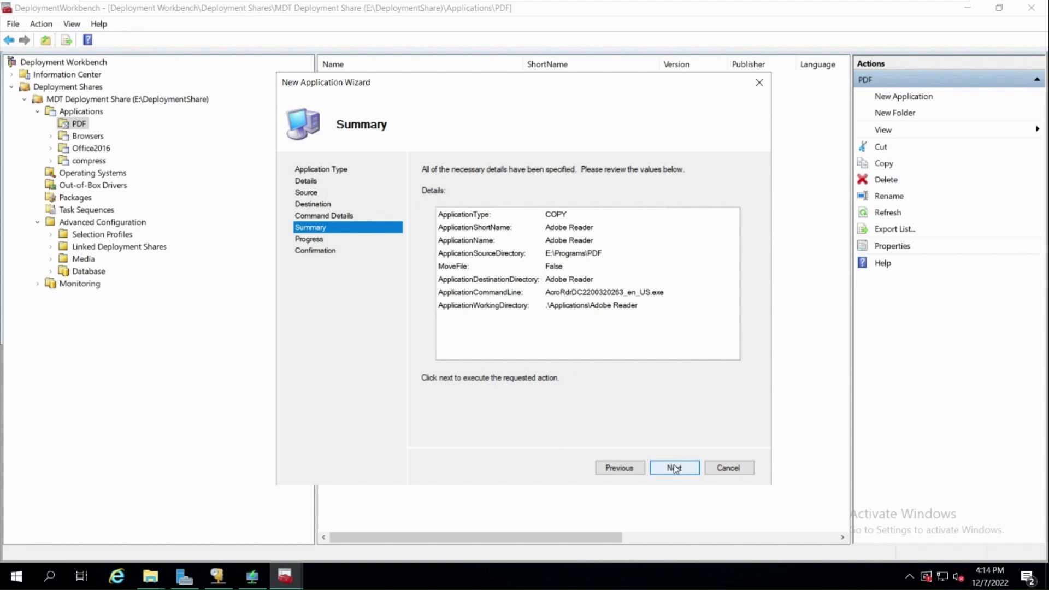
# - Go back to the command details, append /sAll /rs /msi EULA_ACCEPT=YES to the Adobe Reader command line, and finish the import
pyautogui.click(619, 468)
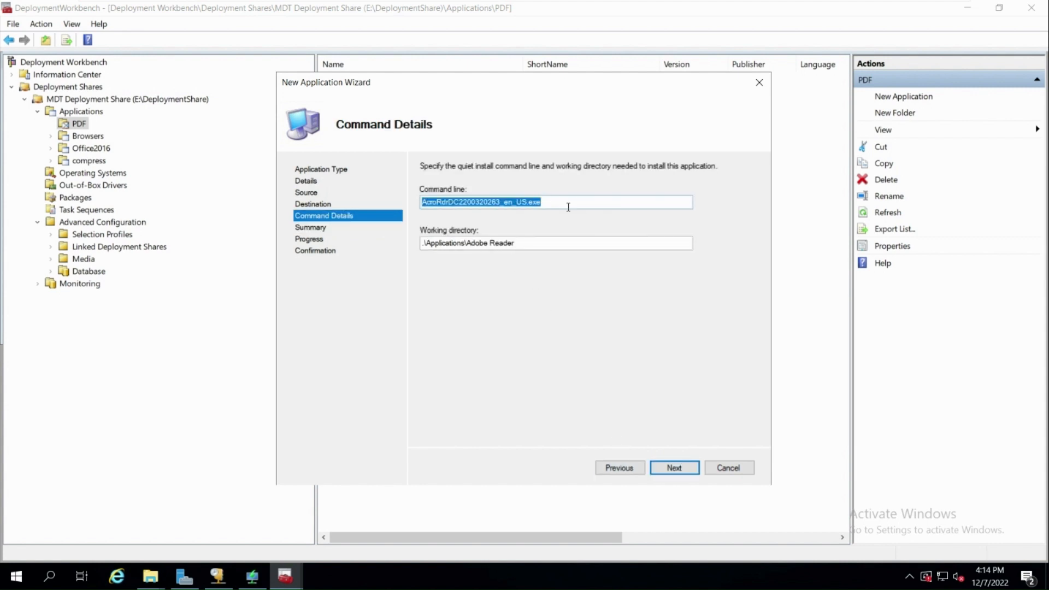
pyautogui.click(589, 201)
pyautogui.write('/sAll /rs /msi EULA_ACCEPT=YES')
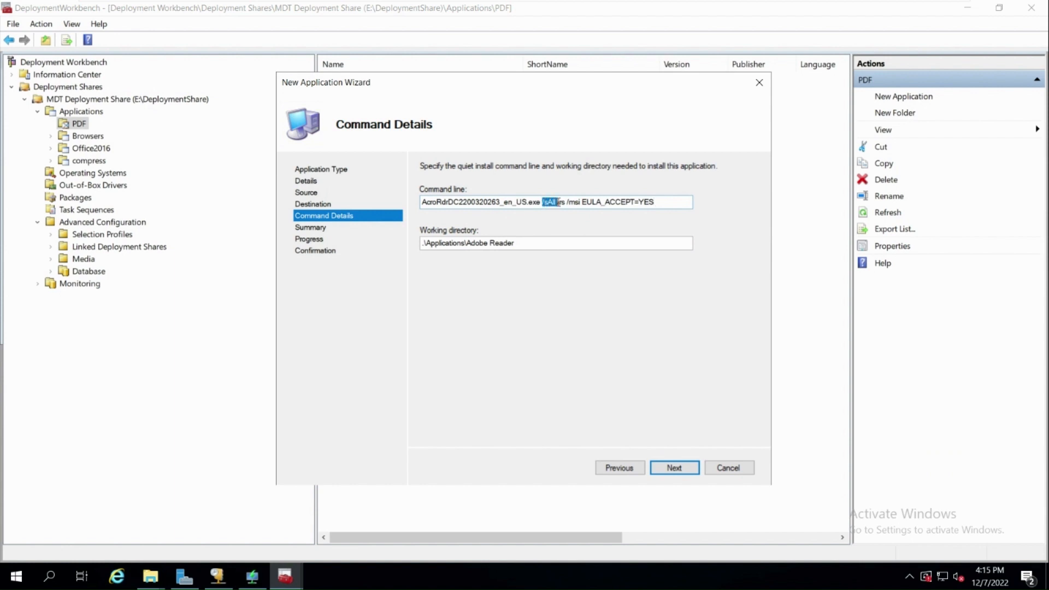
pyautogui.click(670, 469)
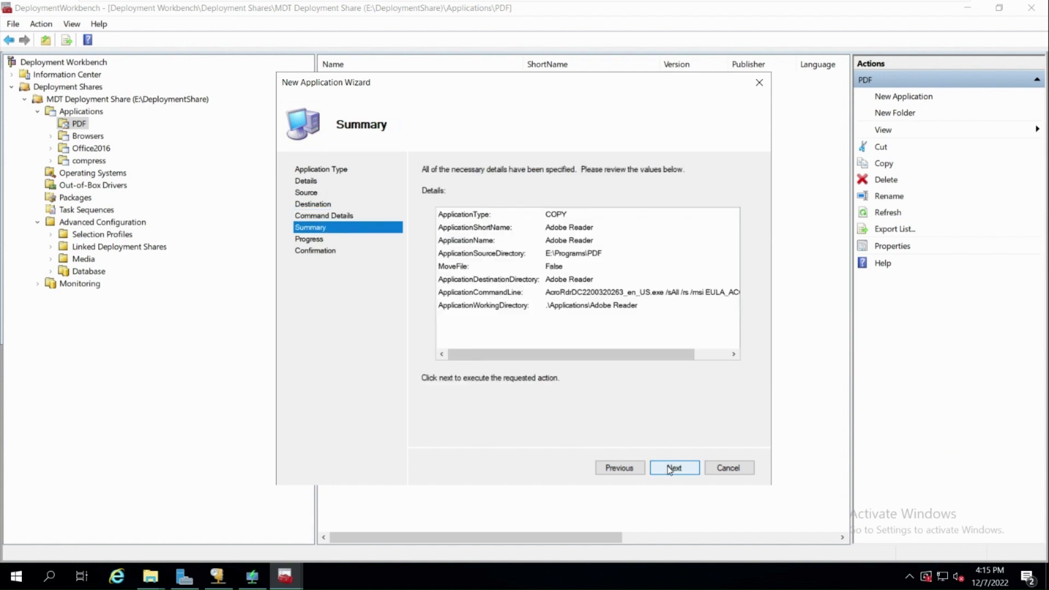
pyautogui.click(672, 471)
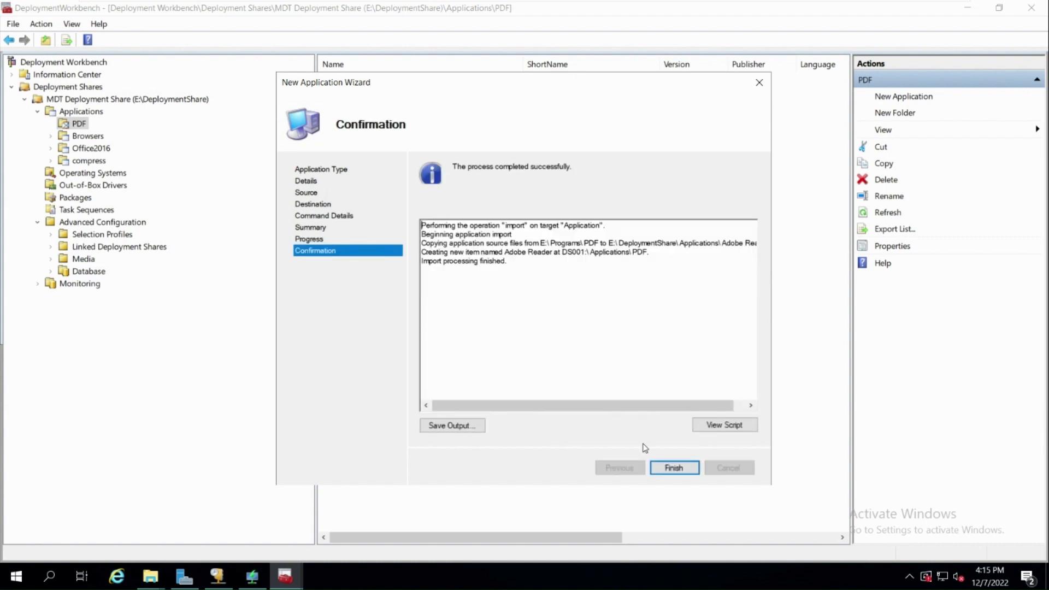
pyautogui.click(680, 473)
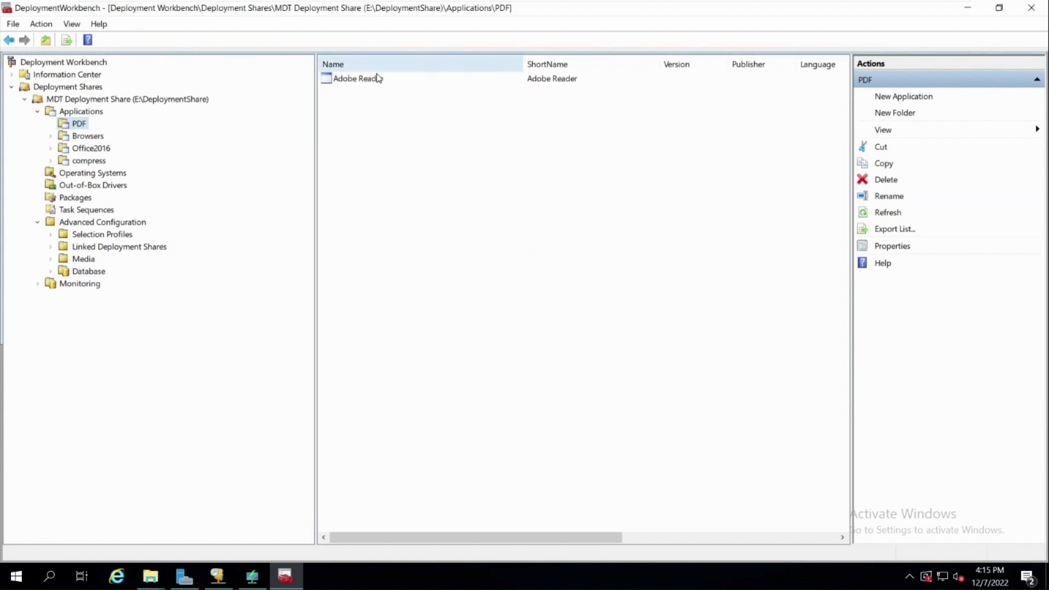
# - Start a new application with source files in the Browsers folder and name it Google Chrome
pyautogui.click(80, 136)
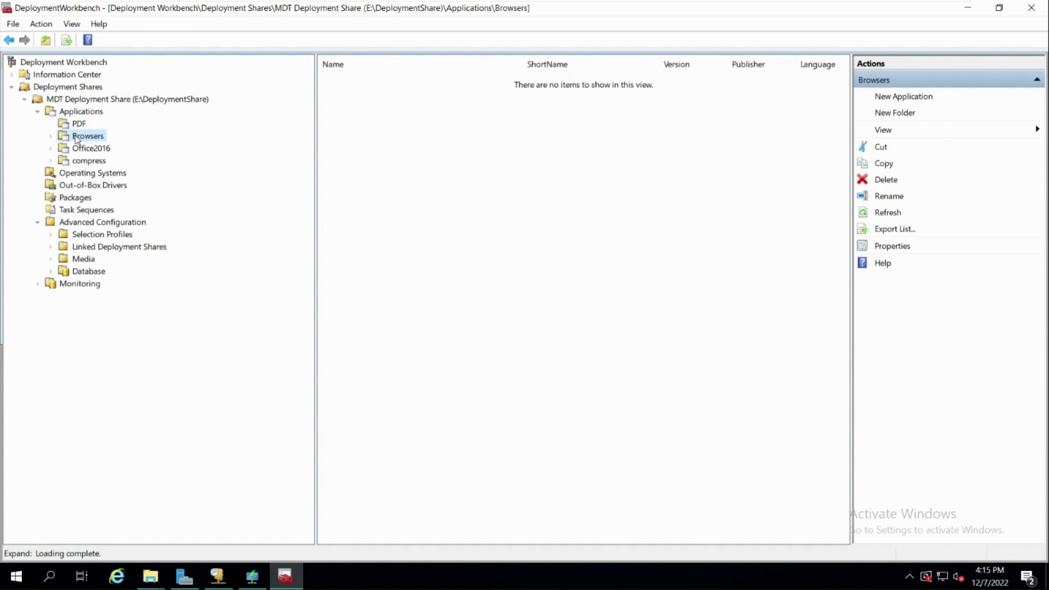
pyautogui.rightClick(78, 137)
pyautogui.click(132, 149)
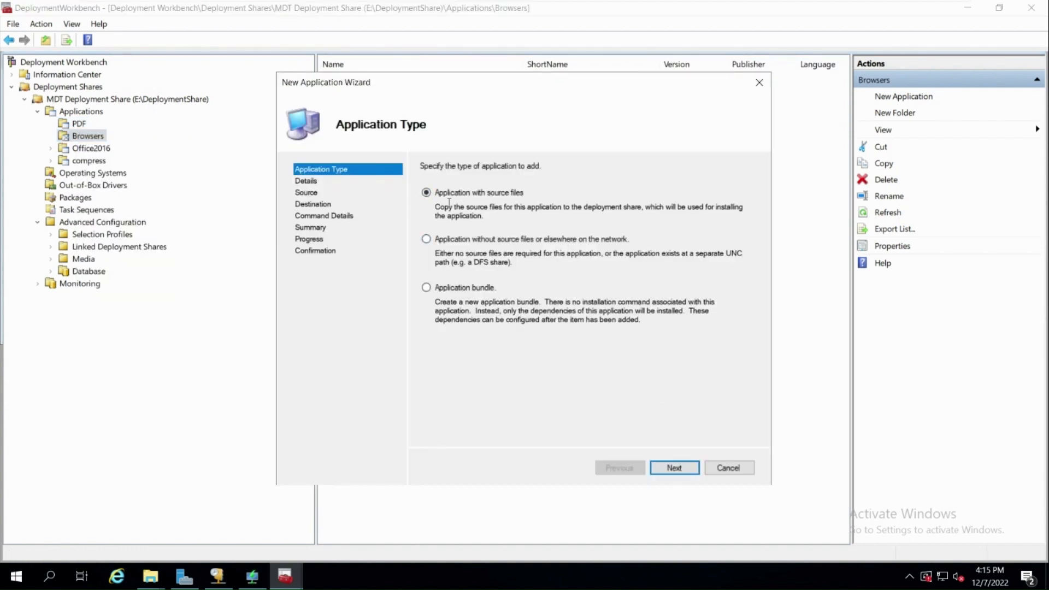
pyautogui.click(666, 469)
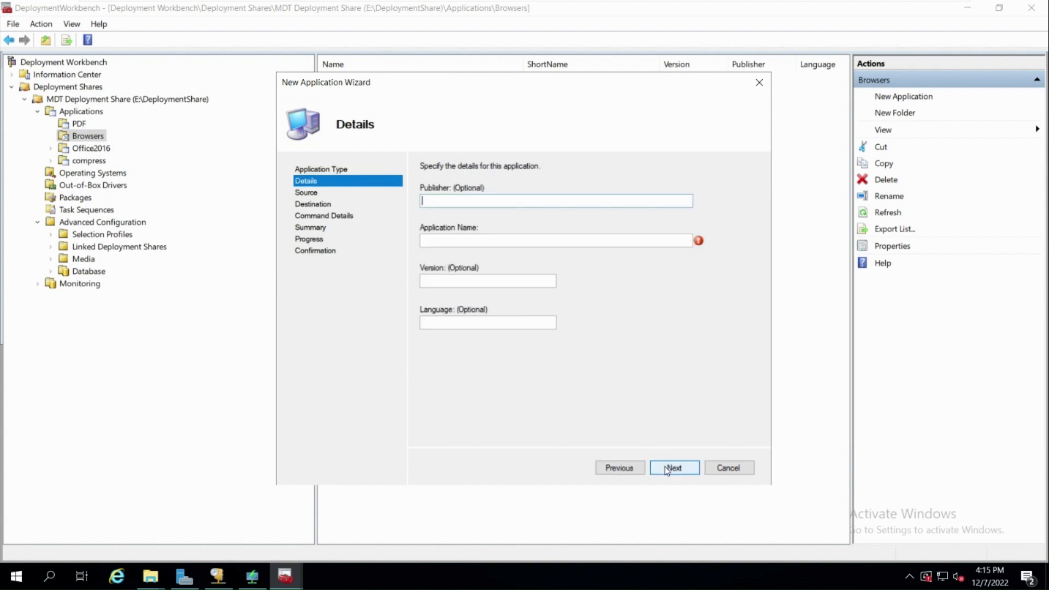
pyautogui.click(481, 245)
pyautogui.write('Google Chrome')
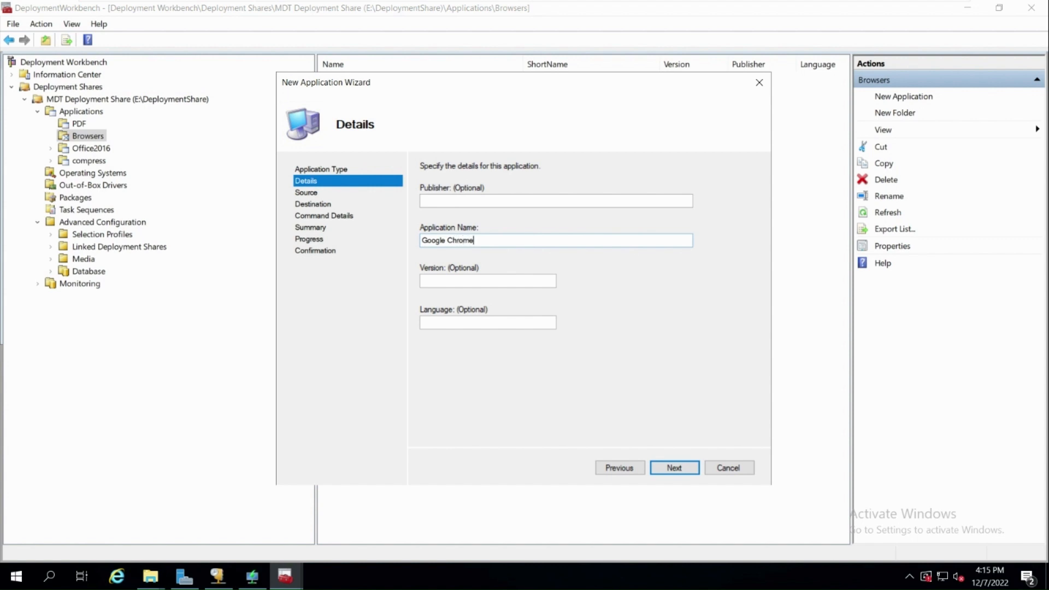
pyautogui.click(675, 468)
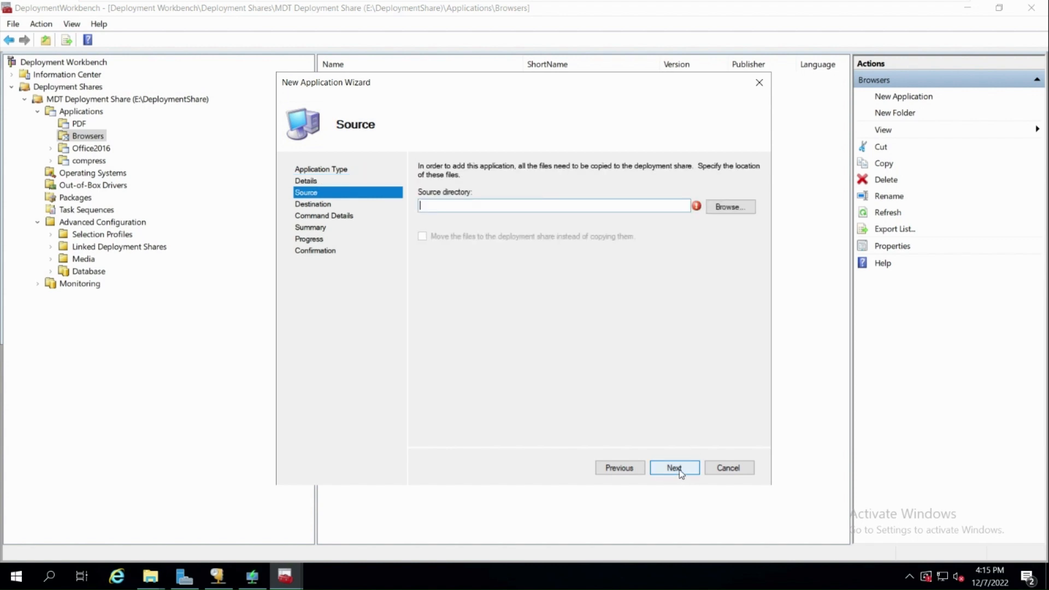
# - Switch to the File Explorer window showing the PDF folder and open E:\Programs\Browsers
pyautogui.click(138, 580)
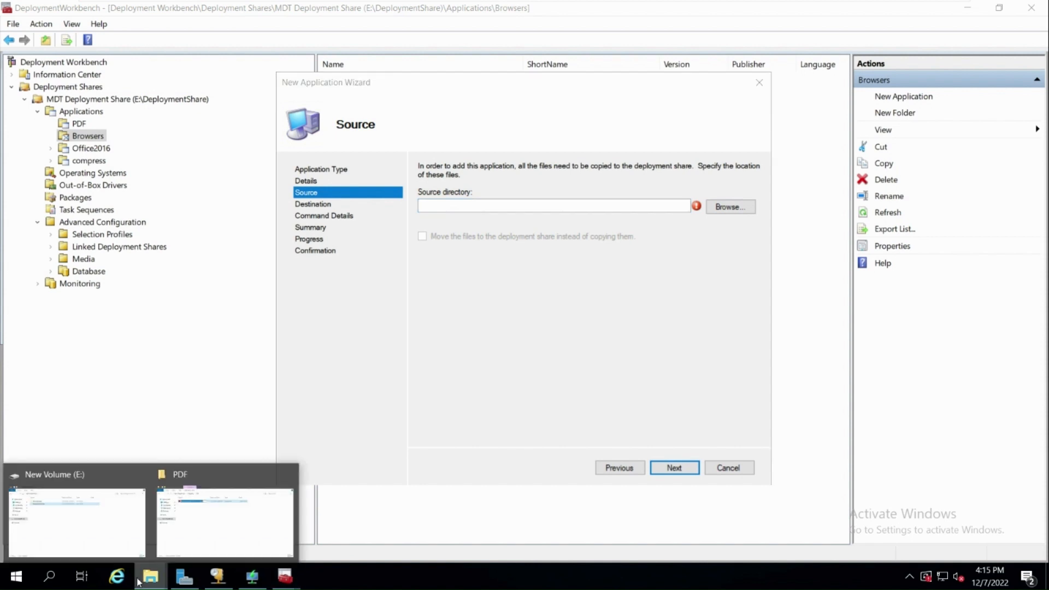
pyautogui.click(189, 532)
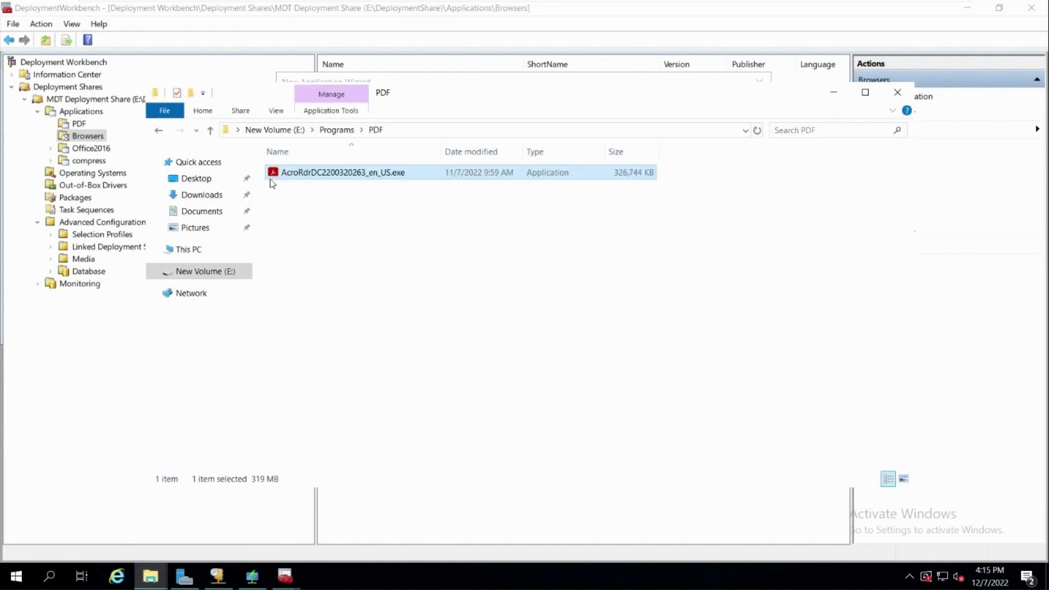
pyautogui.click(158, 132)
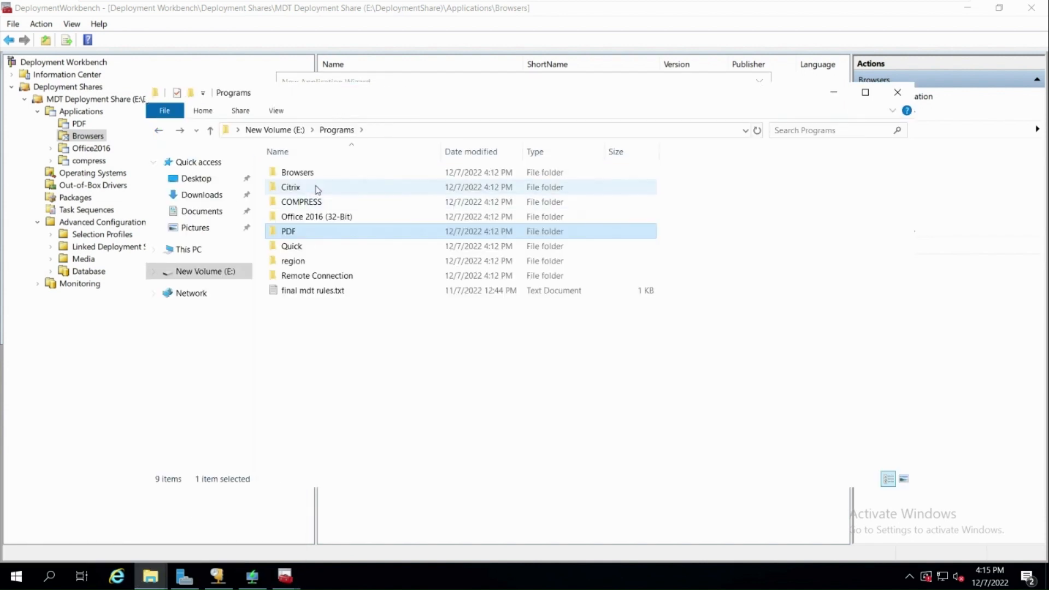
pyautogui.doubleClick(284, 172)
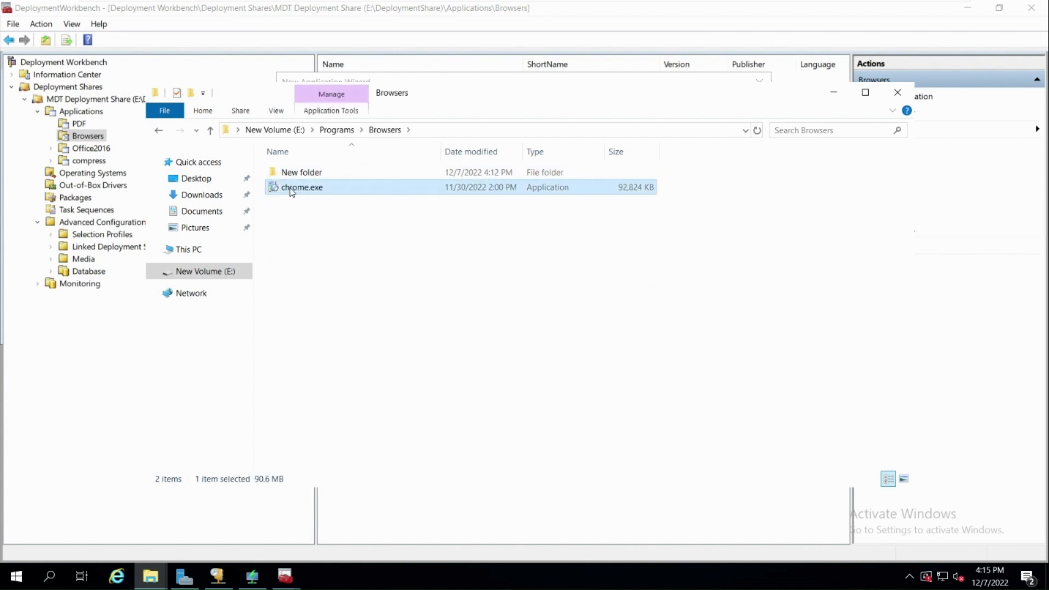
# - Copy the full file name of chrome.exe including its extension, and return to the New Application Wizard
pyautogui.doubleClick(318, 187)
pyautogui.click(399, 235)
pyautogui.click(348, 191)
pyautogui.rightClick(342, 193)
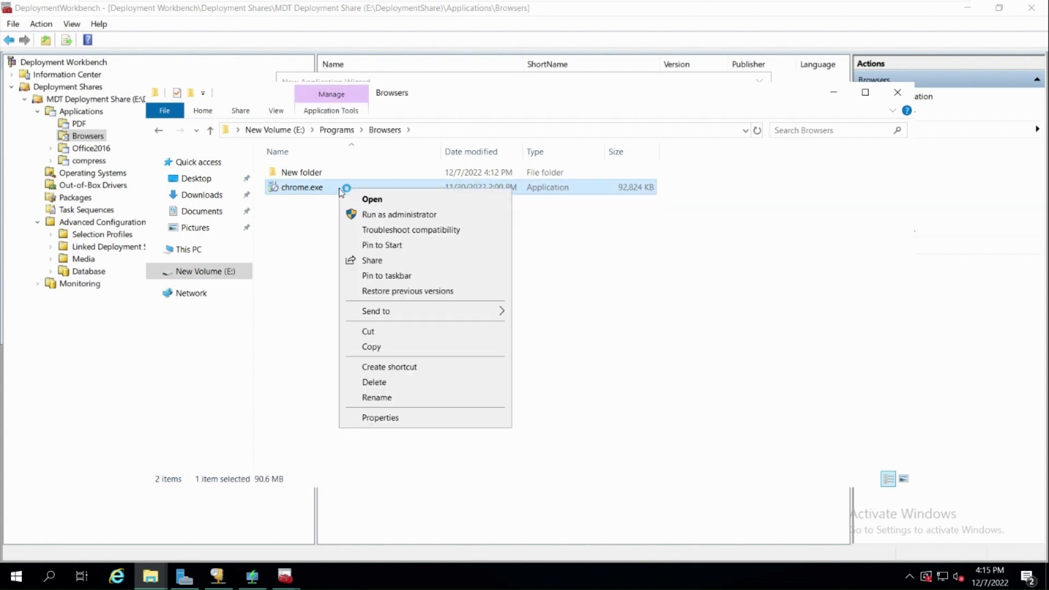
pyautogui.click(377, 397)
pyautogui.press('End')
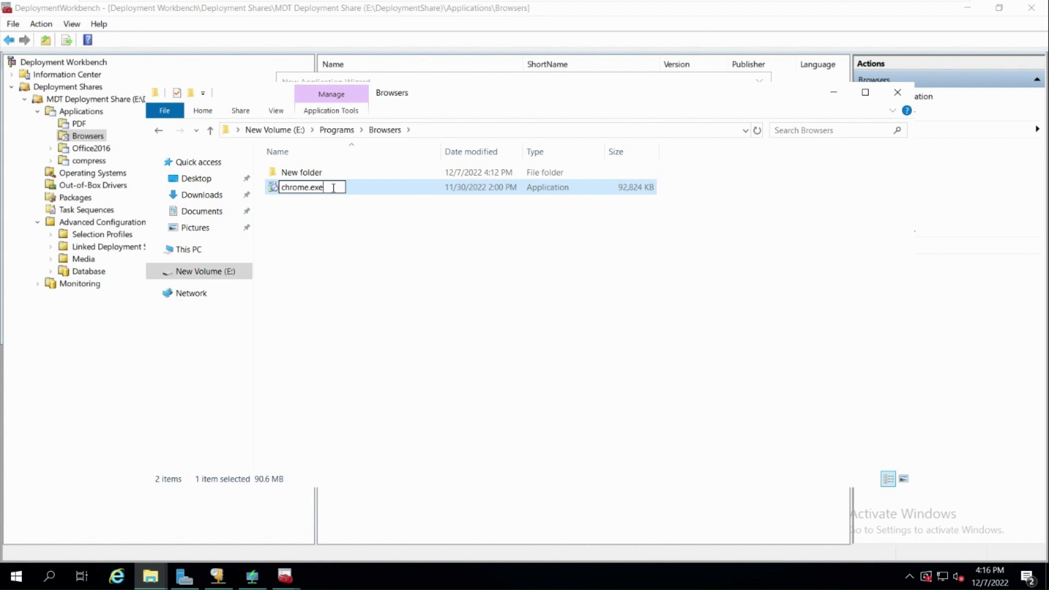
pyautogui.hotkey('ctrl', 'a')
pyautogui.hotkey('ctrl', 'c')
pyautogui.click(832, 94)
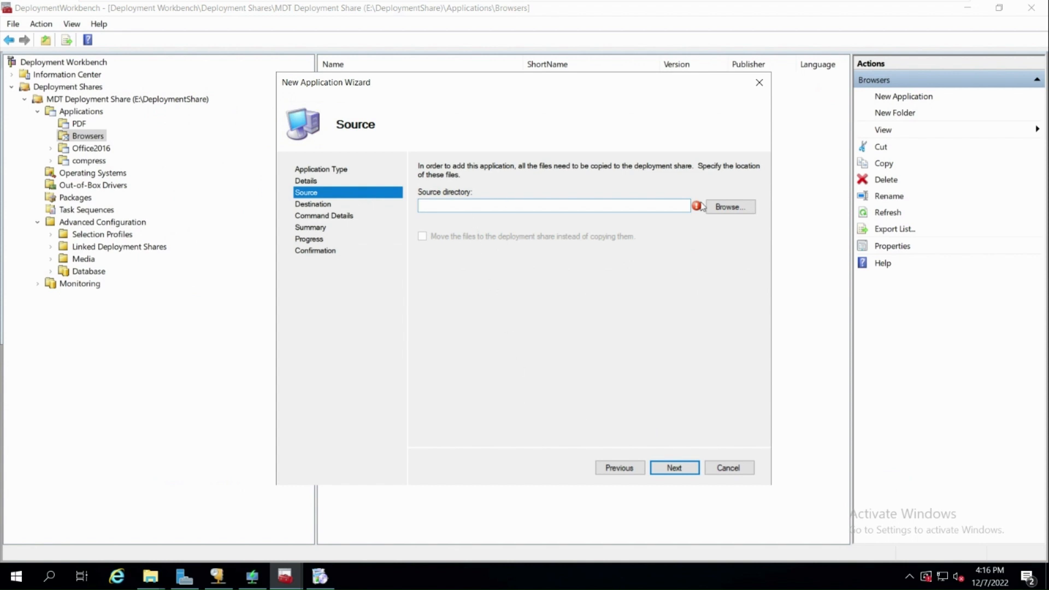
# - Set the source directory to E:\Programs\Browsers and accept Google Chrome as the destination directory name
pyautogui.click(726, 206)
pyautogui.click(433, 300)
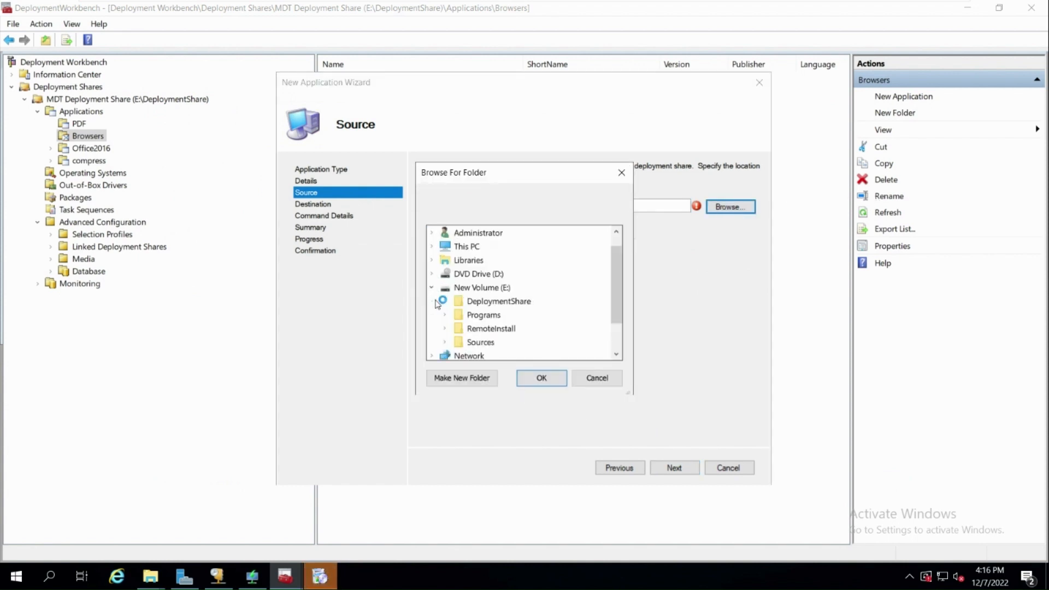
pyautogui.click(445, 315)
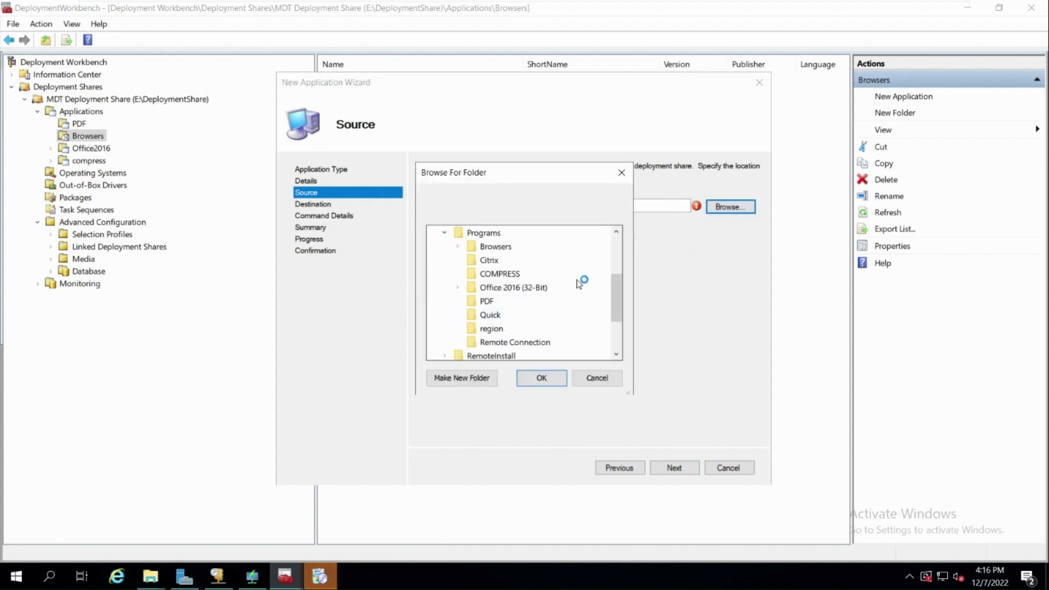
pyautogui.doubleClick(473, 247)
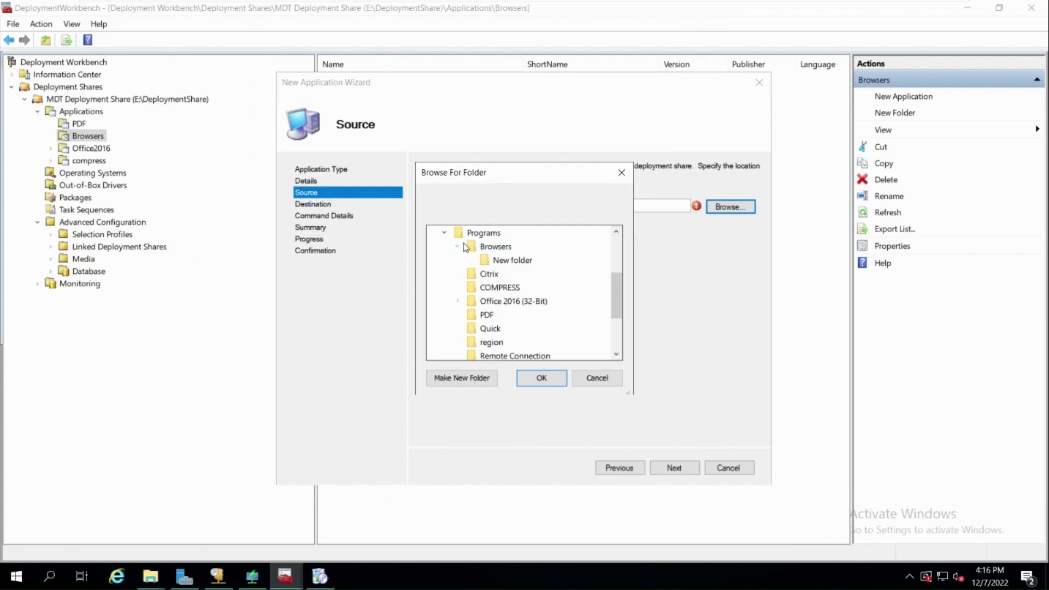
pyautogui.click(555, 377)
pyautogui.click(672, 465)
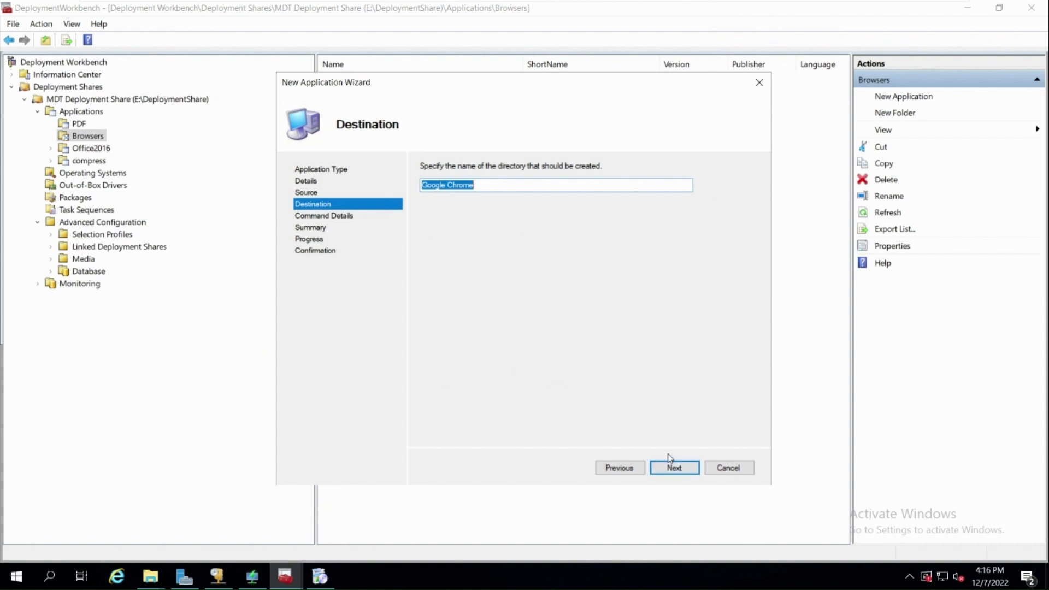
pyautogui.click(669, 468)
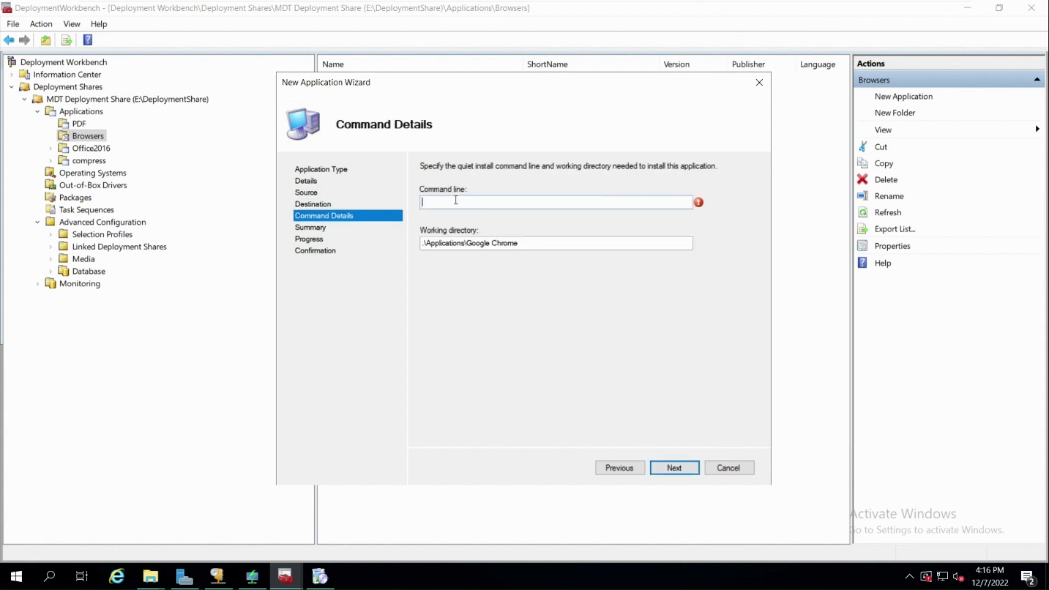
# - Paste chrome.exe as the install command line, keep the default working directory and finish importing Google Chrome
pyautogui.hotkey('ctrl', 'v')
pyautogui.click(672, 469)
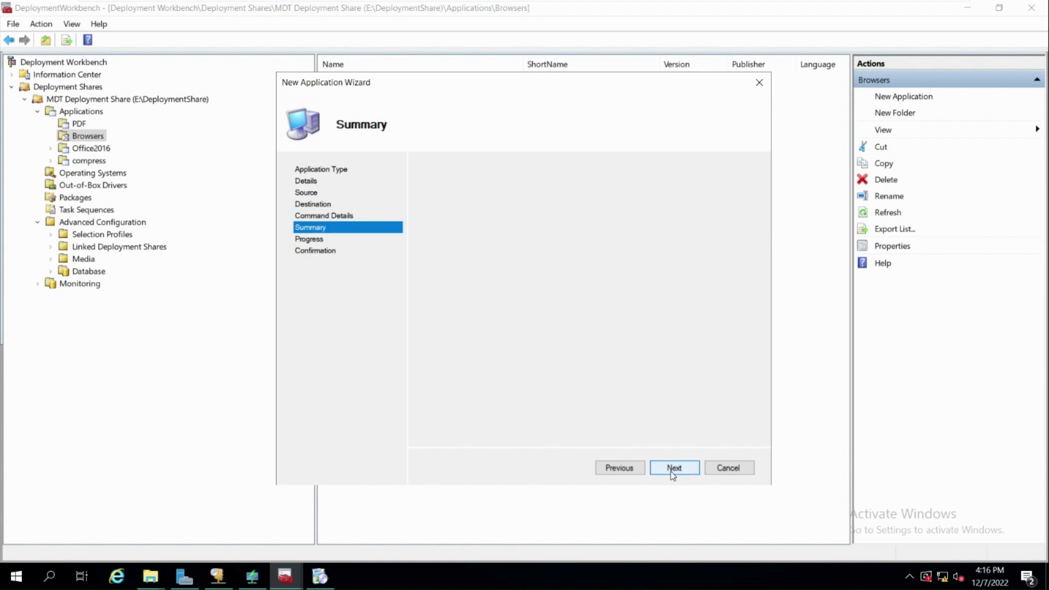
pyautogui.click(671, 469)
pyautogui.click(673, 468)
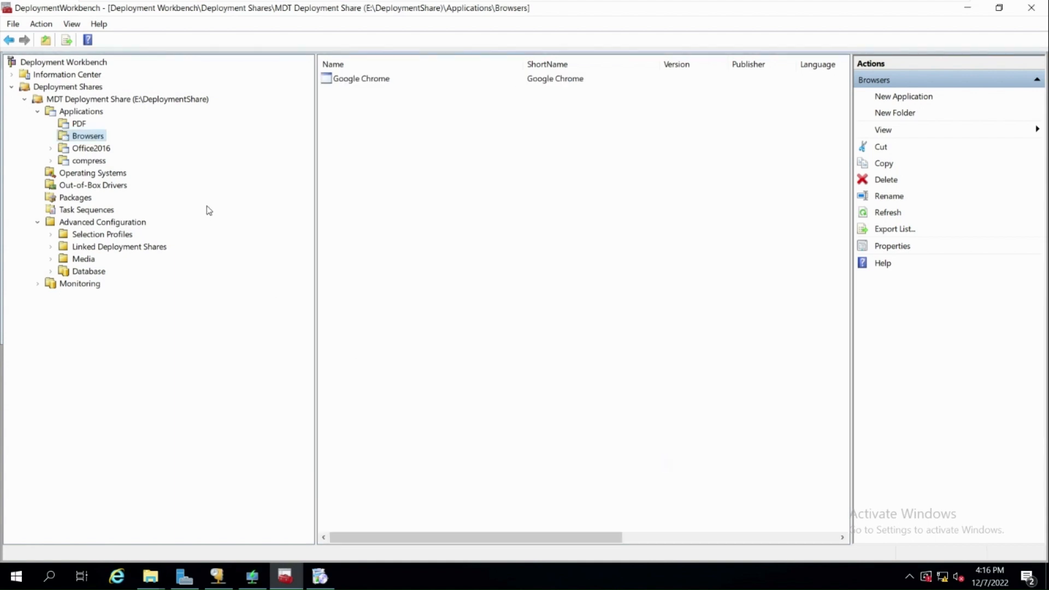
# - Start a new application with source files in the compress folder and name it WinRar
pyautogui.click(67, 164)
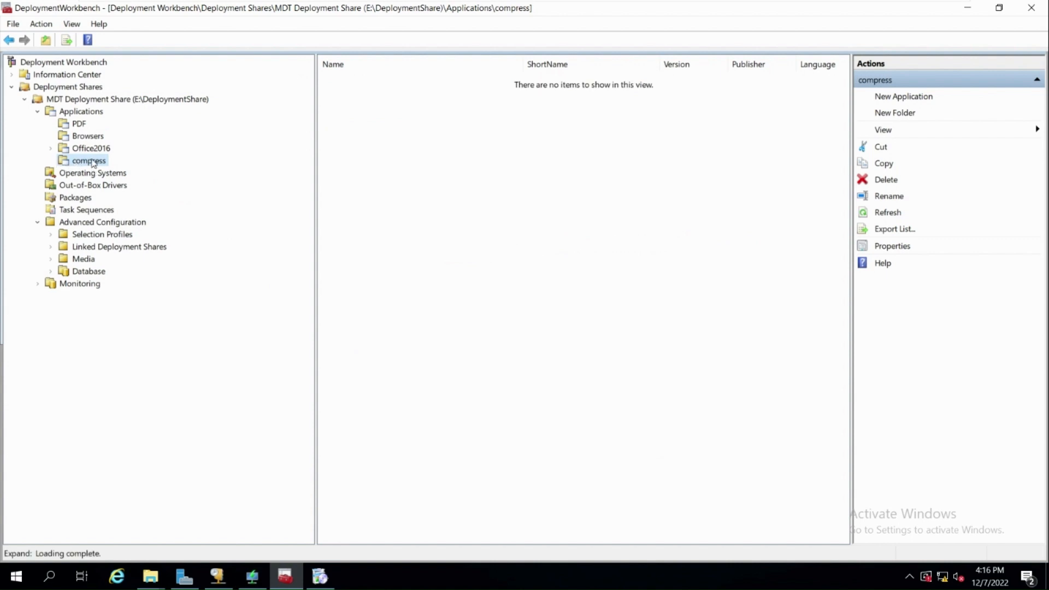
pyautogui.rightClick(92, 161)
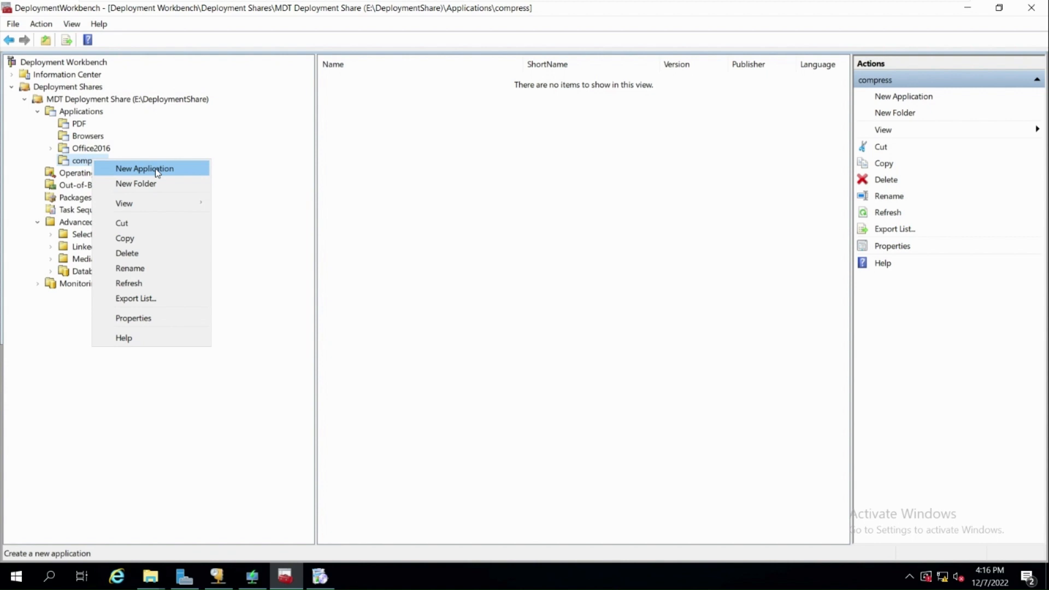
pyautogui.click(158, 170)
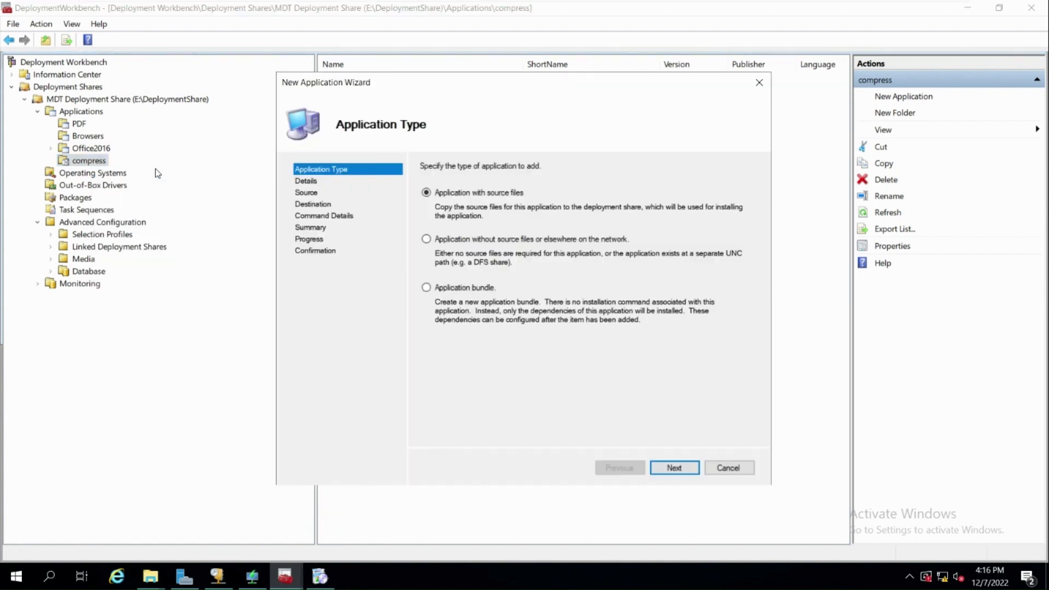
pyautogui.click(670, 469)
pyautogui.click(670, 470)
pyautogui.click(599, 305)
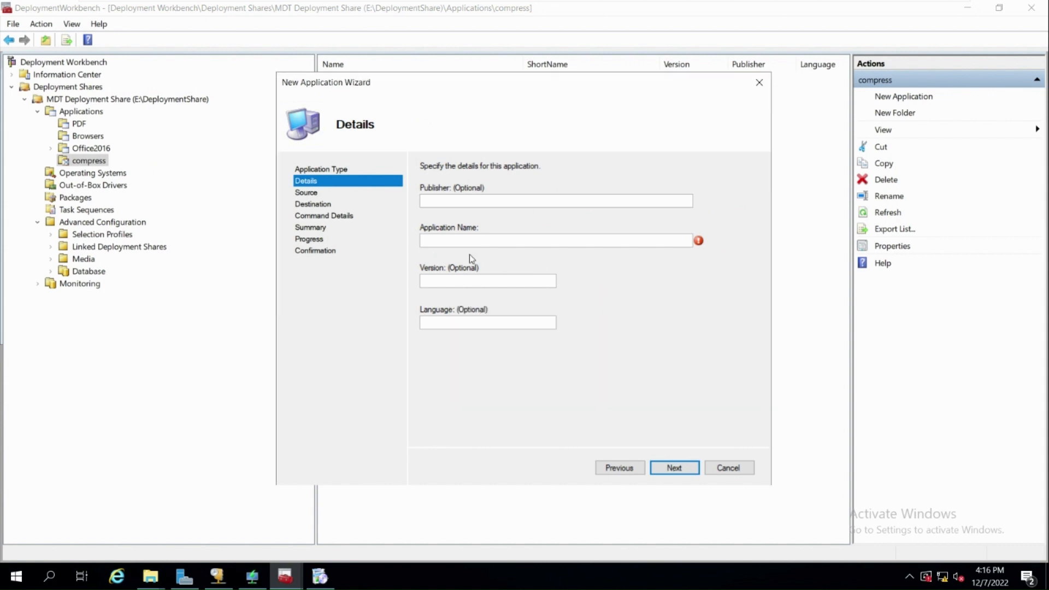
pyautogui.click(454, 241)
pyautogui.write('WinRar')
pyautogui.click(676, 469)
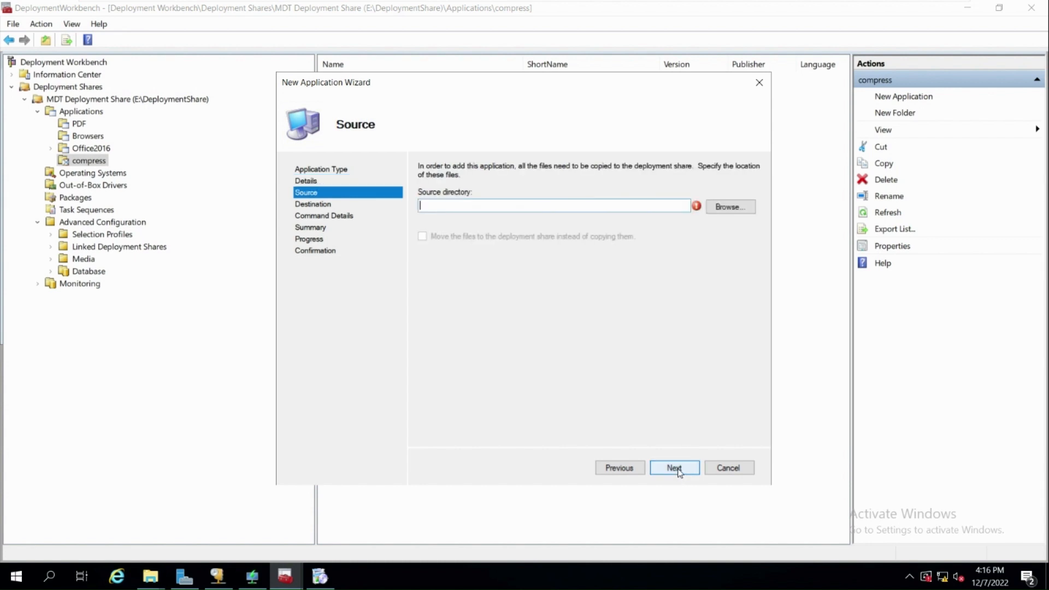
# - Start browsing for the source directory on New Volume (E:), and open E:\Programs\COMPRESS in File Explorer
pyautogui.click(715, 208)
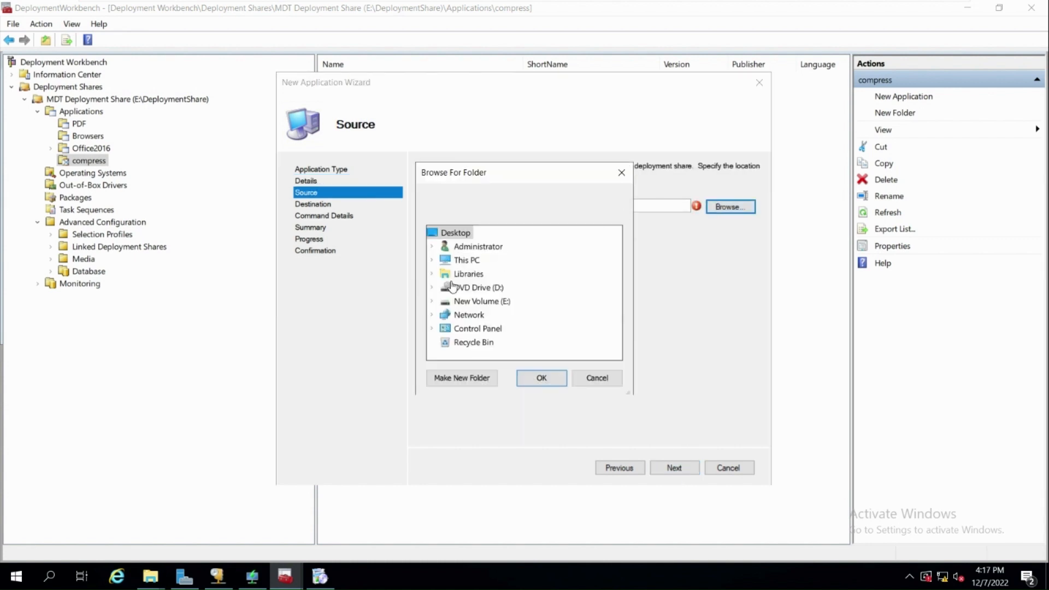
pyautogui.click(431, 301)
pyautogui.moveTo(150, 576)
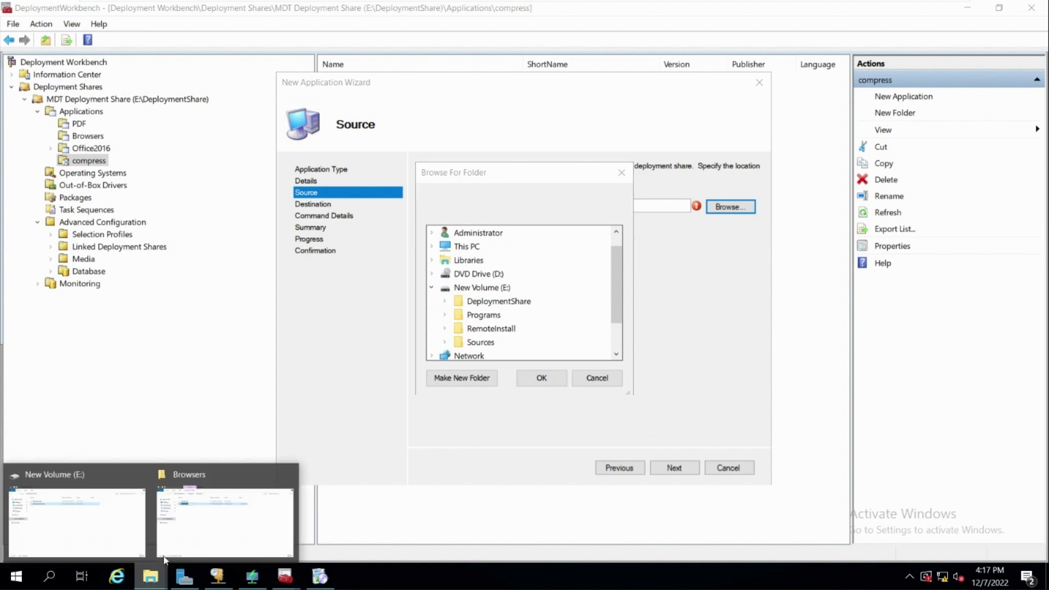
pyautogui.click(174, 537)
pyautogui.click(159, 130)
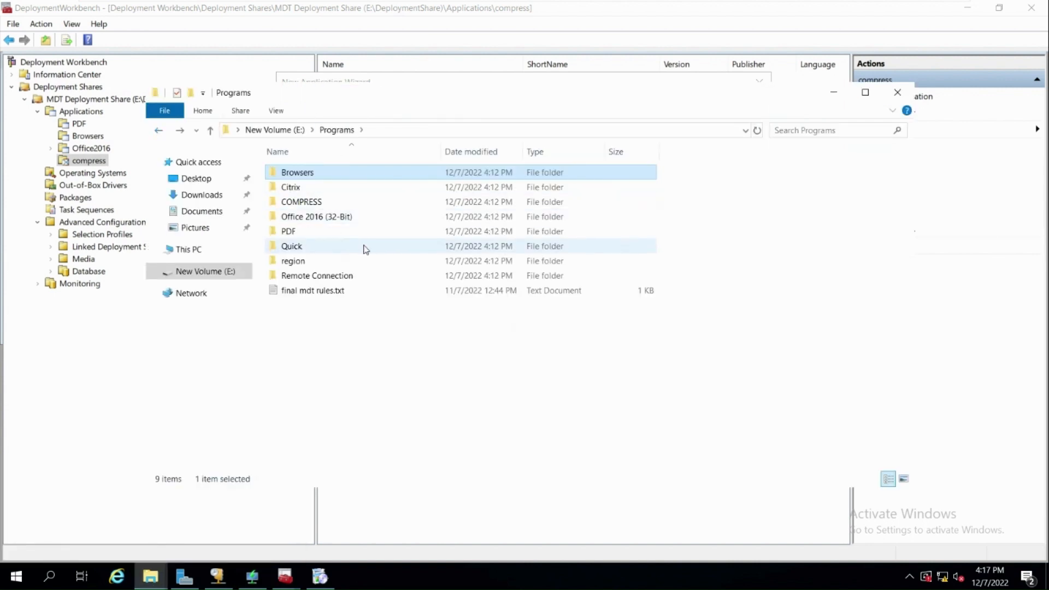
pyautogui.doubleClick(302, 201)
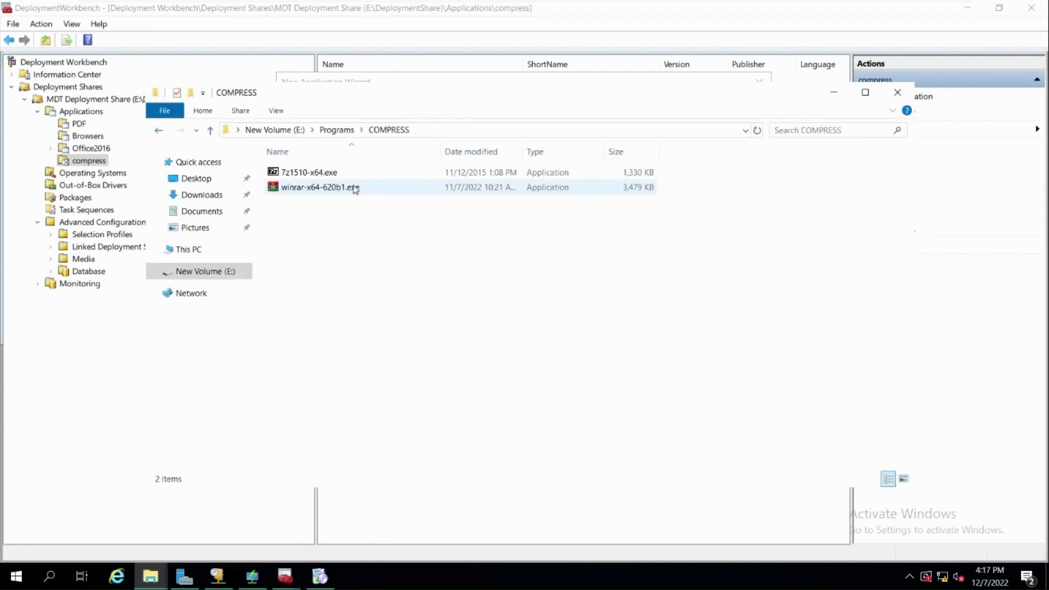
# - Copy the full file name of winrar-x64-620b1.exe including its extension
pyautogui.click(322, 188)
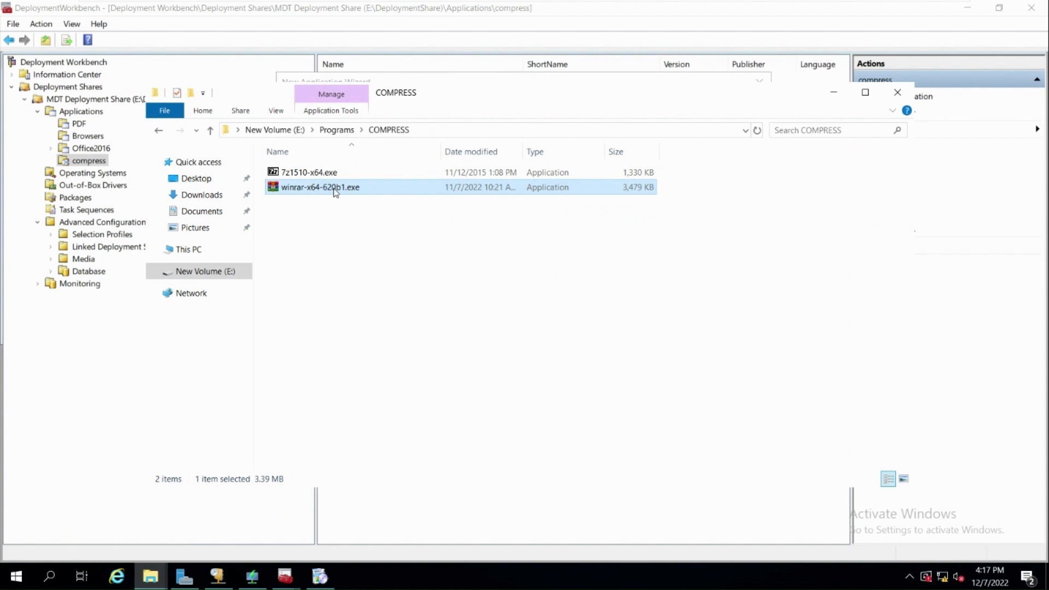
pyautogui.click(334, 189)
pyautogui.hotkey('ctrl', 'c')
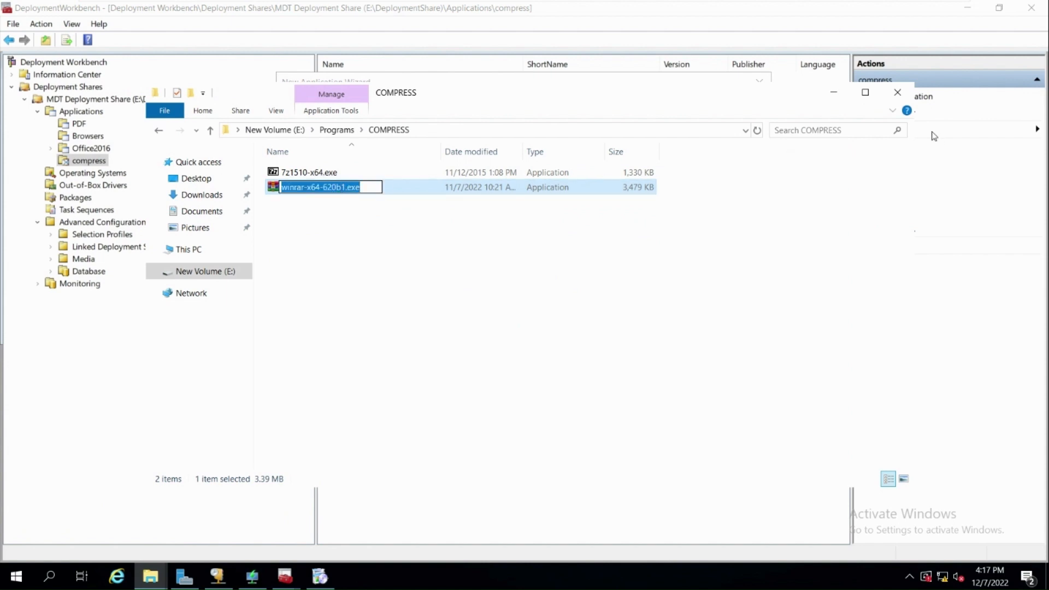
# - Return to the wizard, set E:\Programs\COMPRESS as the source directory and keep WinRar as the destination directory name
pyautogui.click(833, 92)
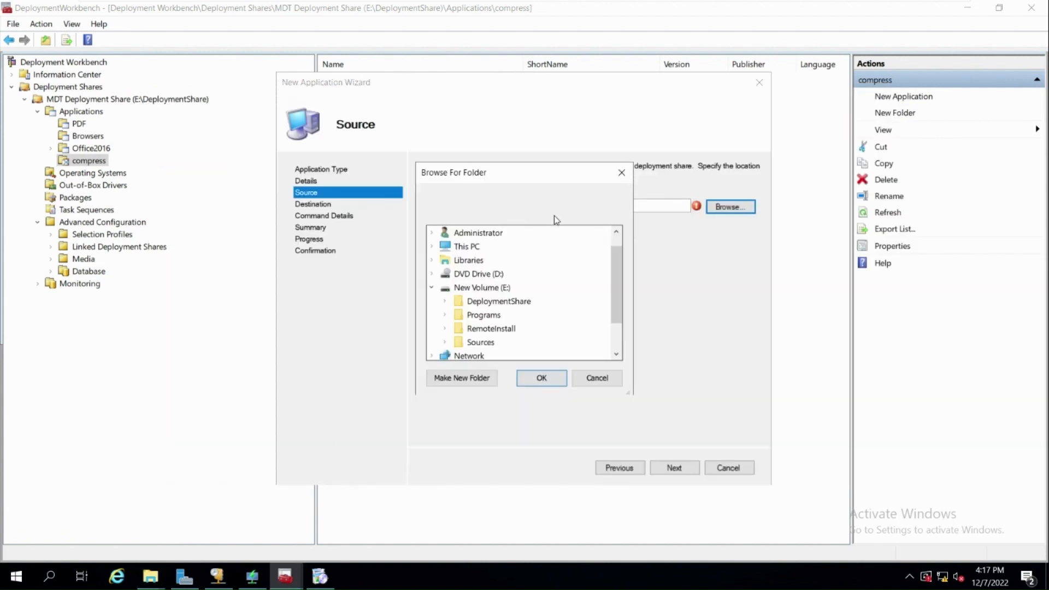
pyautogui.click(444, 315)
pyautogui.click(495, 273)
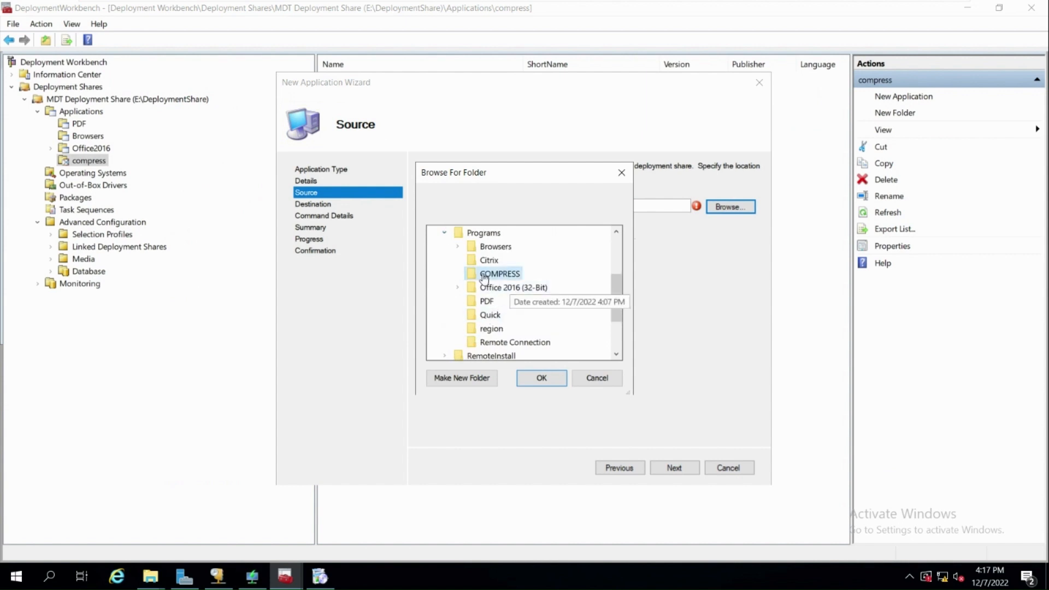
pyautogui.click(532, 376)
pyautogui.click(670, 466)
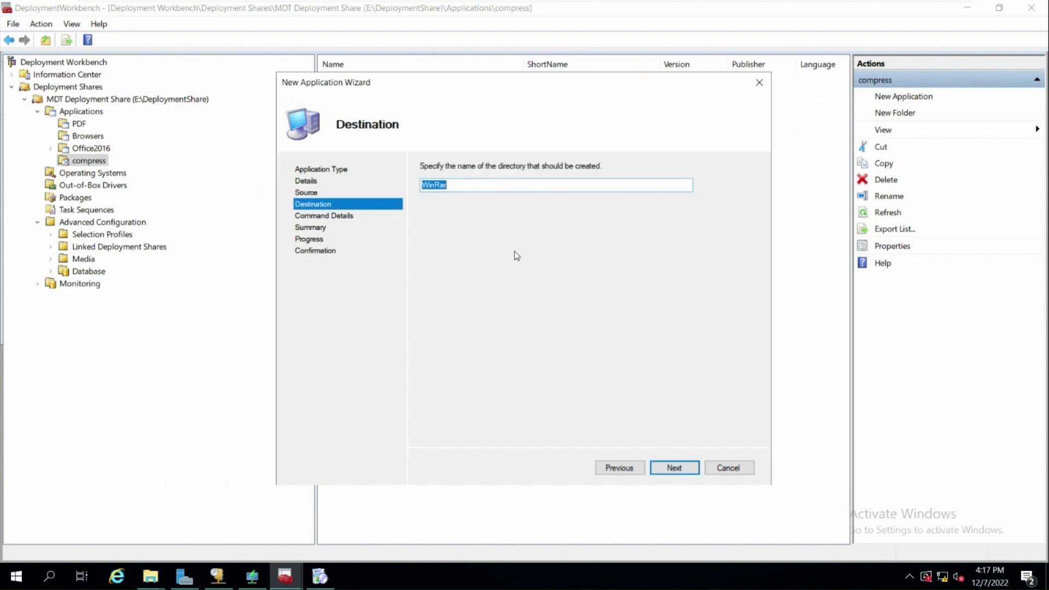
pyautogui.click(658, 466)
# - Set the install command line to winrar-x64-620b1.exe /S, keep the default working directory and finish importing WinRar
pyautogui.hotkey('ctrl', 'v')
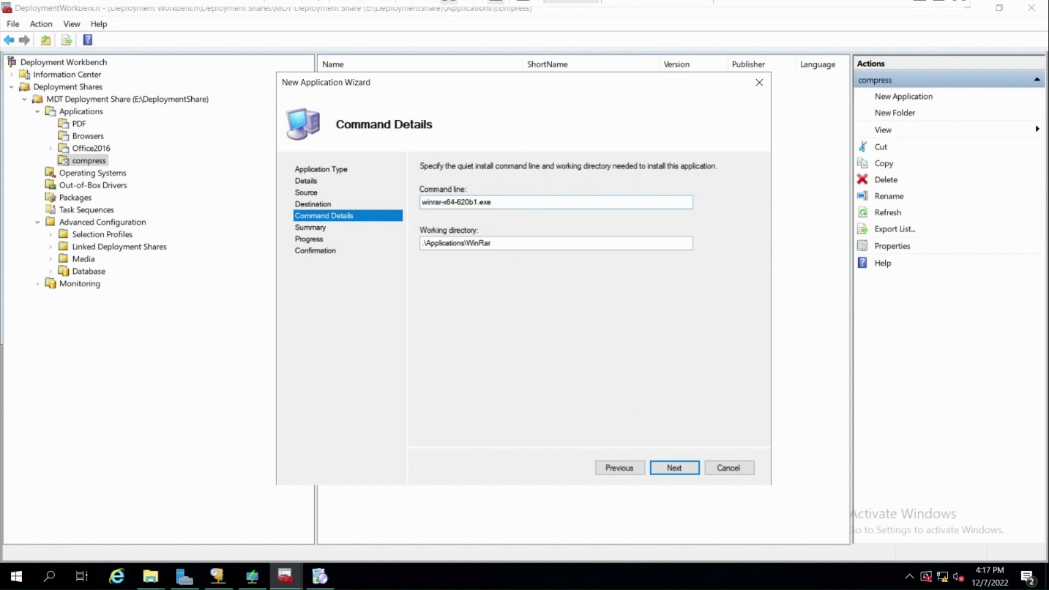
pyautogui.write('/S')
pyautogui.click(667, 467)
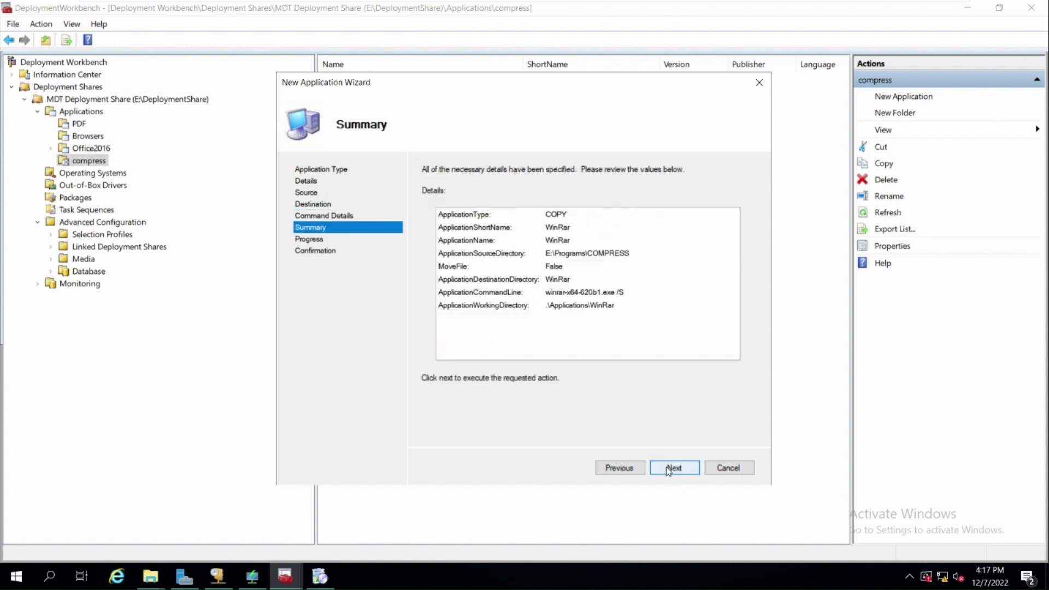
pyautogui.click(666, 467)
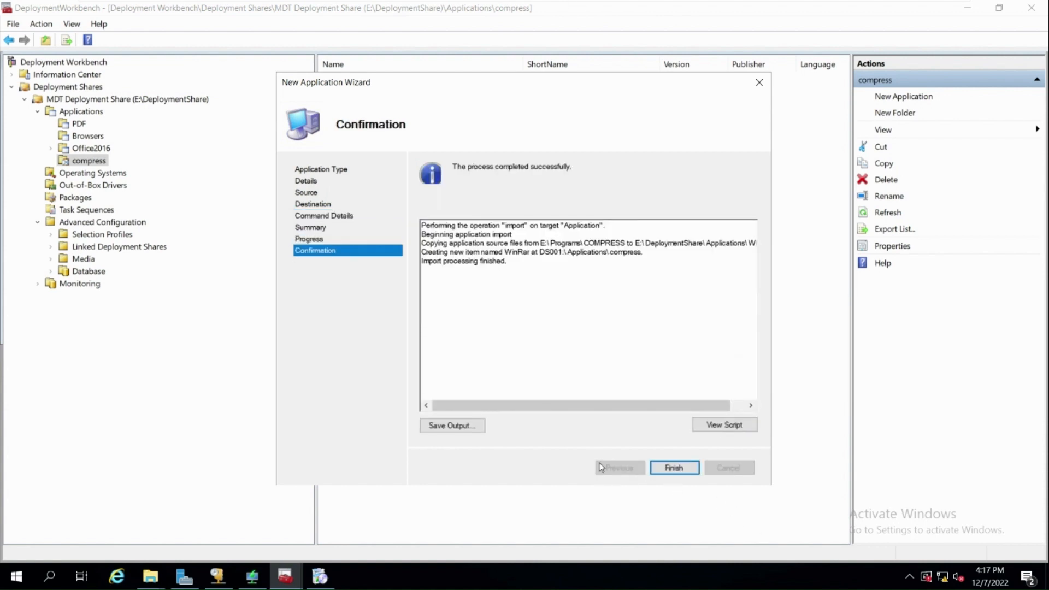
pyautogui.click(680, 468)
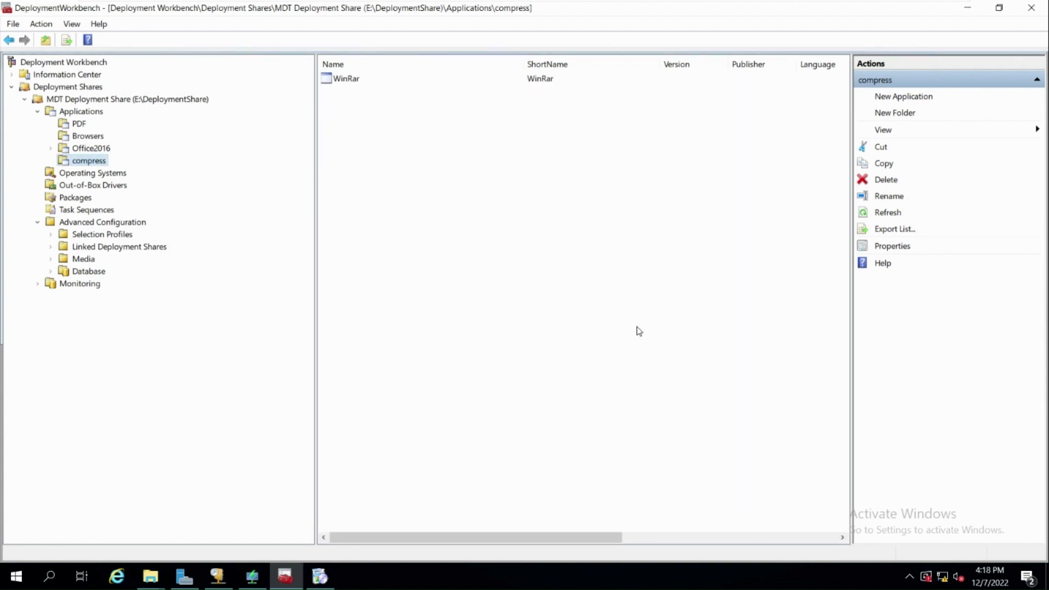
# - Open E:\Programs\Office 2016 (32-Bit) in the existing New Volume (E:) File Explorer window and maximize it
pyautogui.click(150, 576)
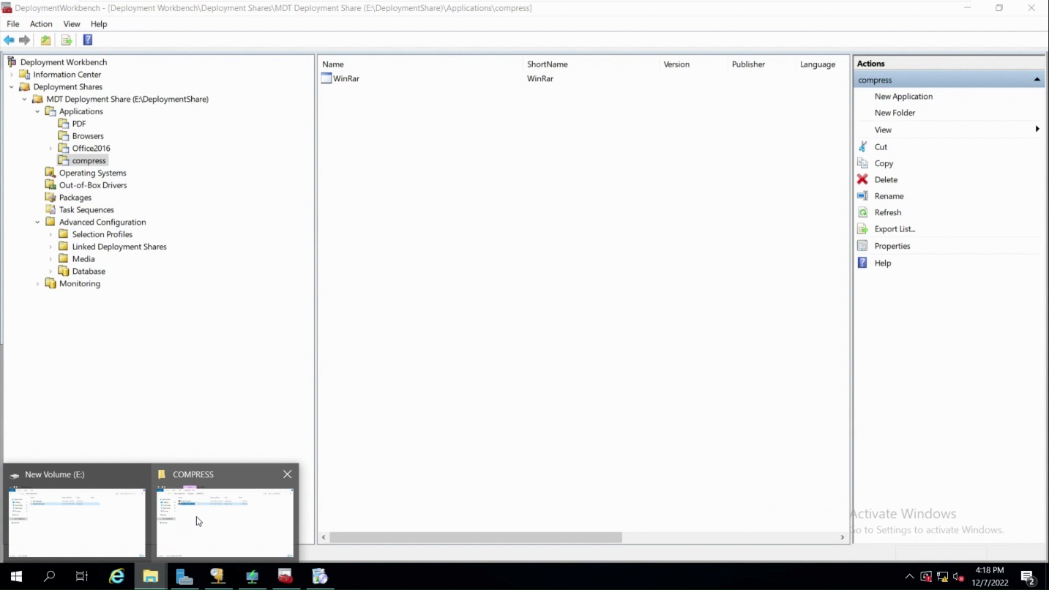
pyautogui.click(137, 516)
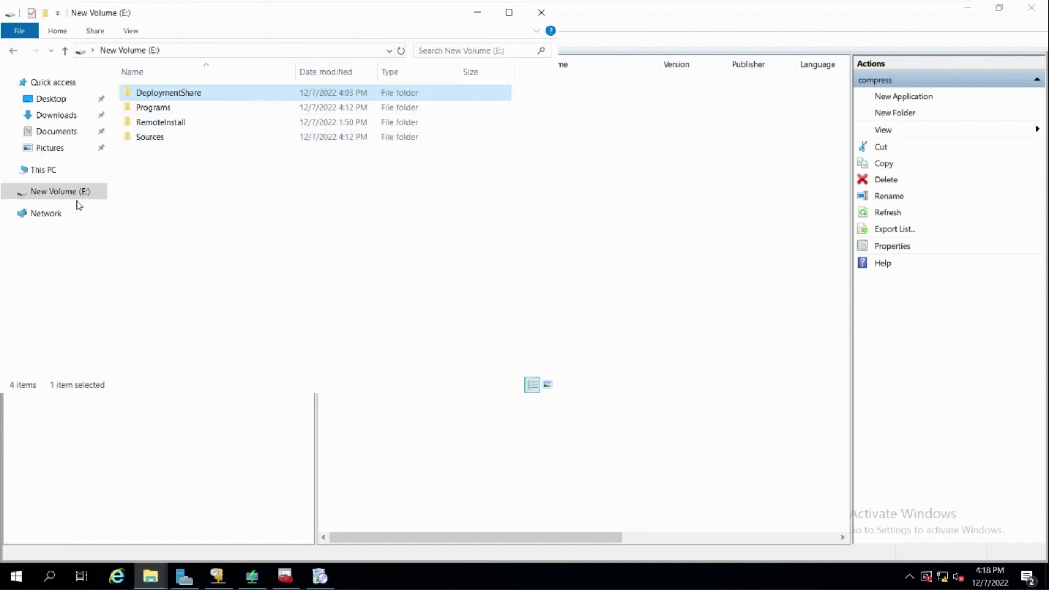
pyautogui.click(60, 192)
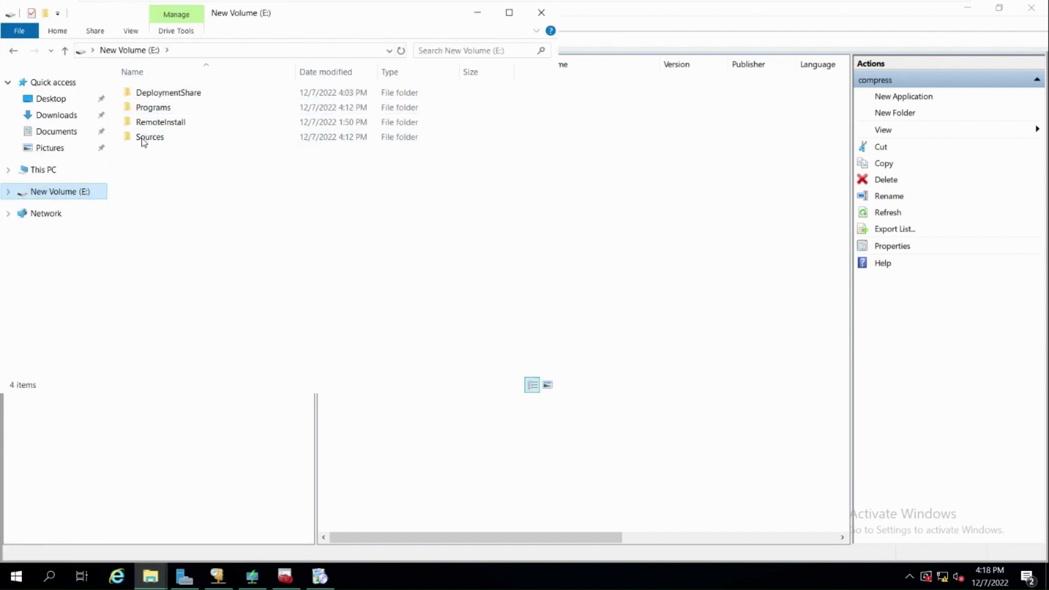
pyautogui.doubleClick(159, 108)
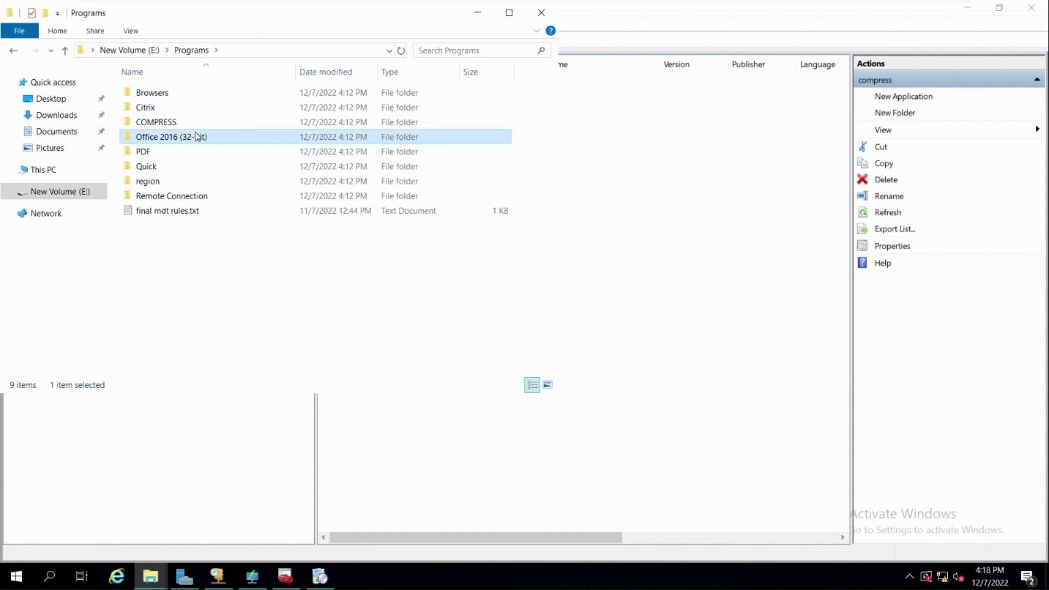
pyautogui.doubleClick(170, 137)
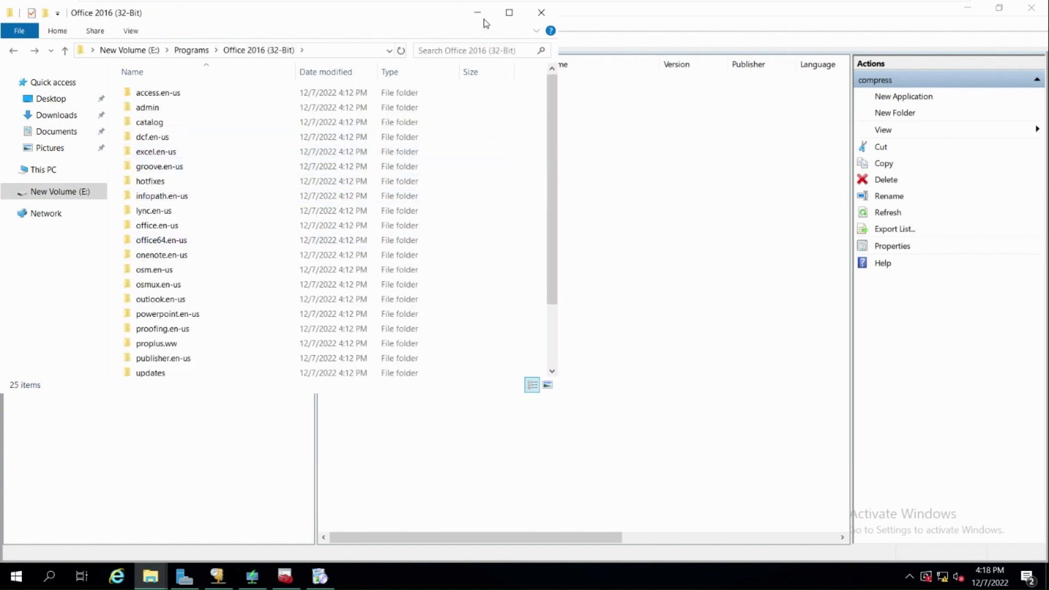
pyautogui.click(509, 12)
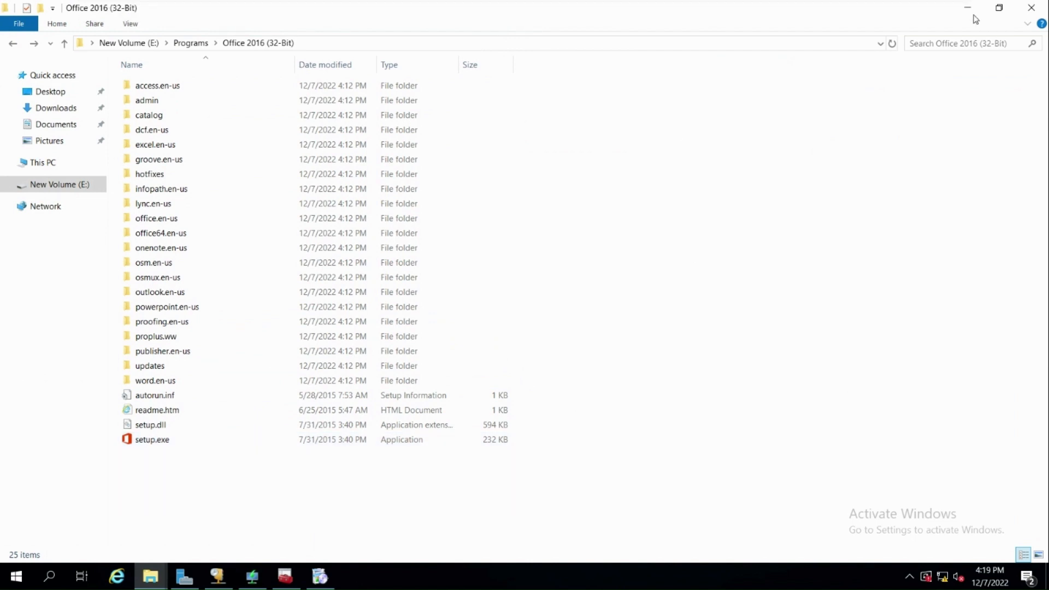
# - Open Command Prompt and move its window aside so the Office 2016 folder's file list is uncovered
pyautogui.click(17, 576)
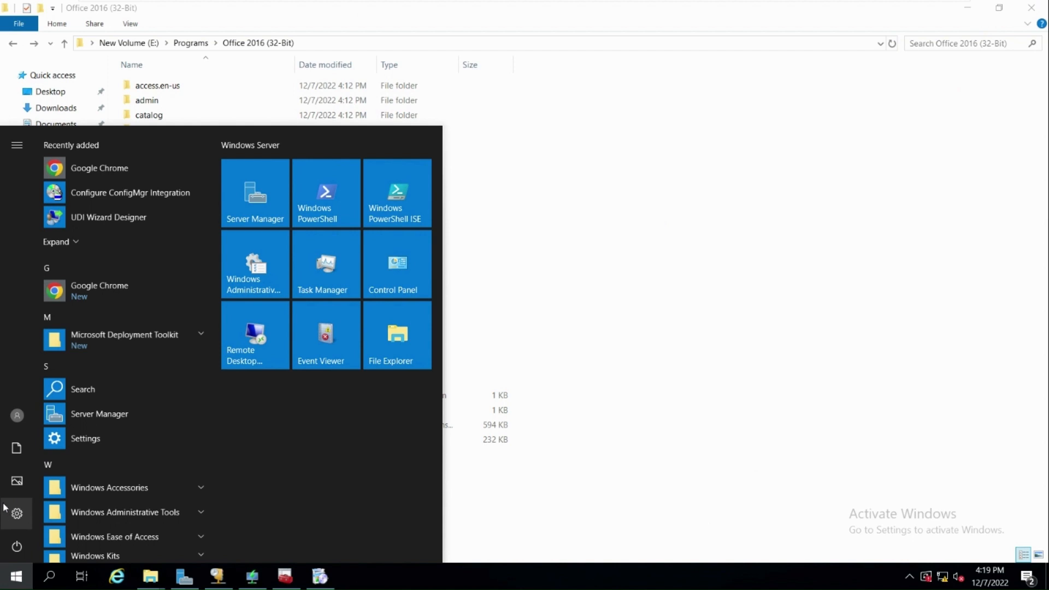
pyautogui.write('cmd')
pyautogui.press('Return')
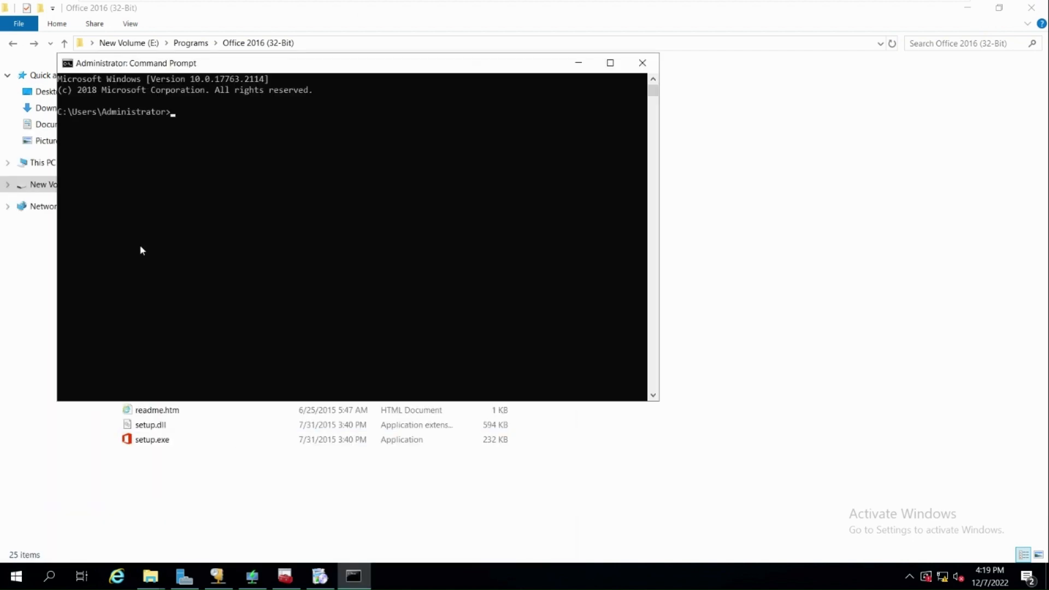
pyautogui.moveTo(263, 64); pyautogui.dragTo(699, 118)
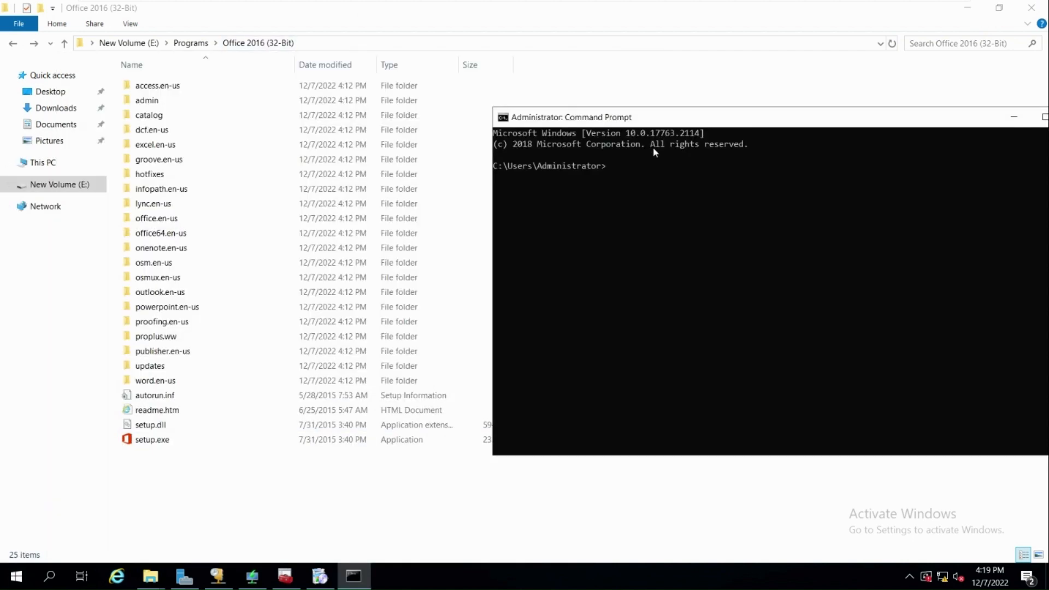
# - Switch Command Prompt to the E: drive, begin a cd command and copy the Office 2016 (32-Bit) folder path from File Explorer
pyautogui.write('E:')
pyautogui.press('Return')
pyautogui.write('cd')
pyautogui.click(316, 43)
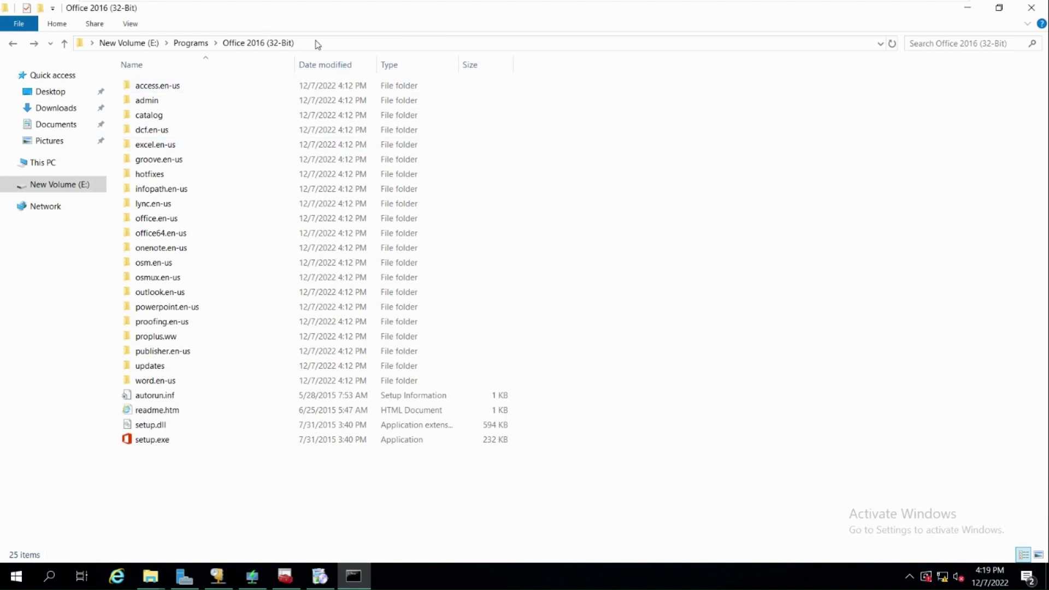
pyautogui.rightClick(201, 43)
pyautogui.click(244, 80)
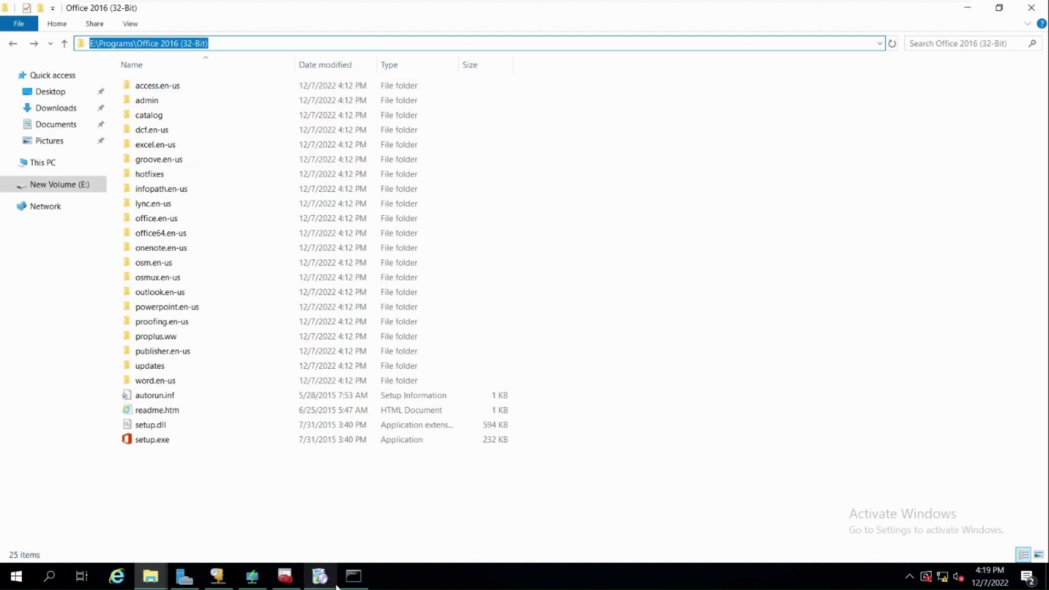
# - Switch to Command Prompt and change the working directory to E:\Programs\Office 2016 (32-Bit)
pyautogui.click(353, 575)
pyautogui.rightClick(641, 266)
pyautogui.press('Return')
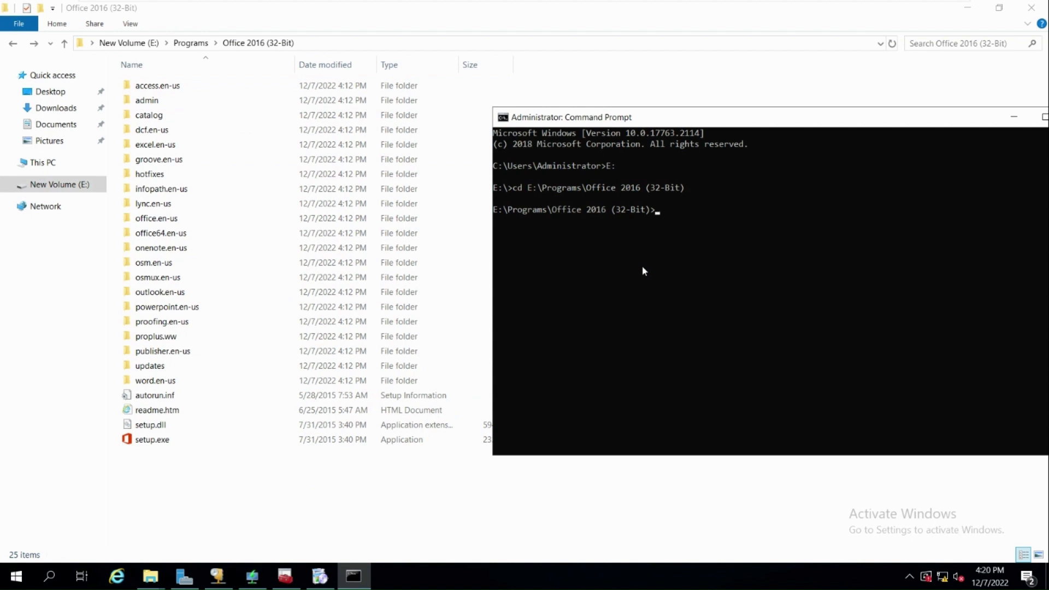
# - Run setup.exe /admin and create a new Setup customization file for Microsoft Office Professional Plus 2016 (32-bit)
pyautogui.write('set')
pyautogui.press('Tab')
pyautogui.press('BackSpace')
pyautogui.press('BackSpace')
pyautogui.press('BackSpace')
pyautogui.write('exe /admin')
pyautogui.press('Return')
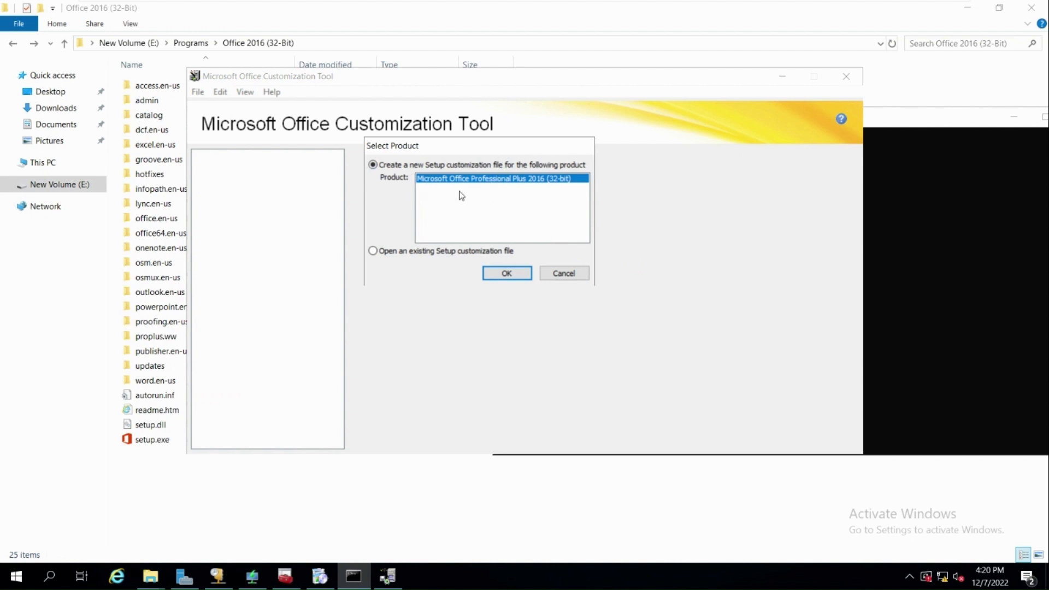
pyautogui.click(506, 273)
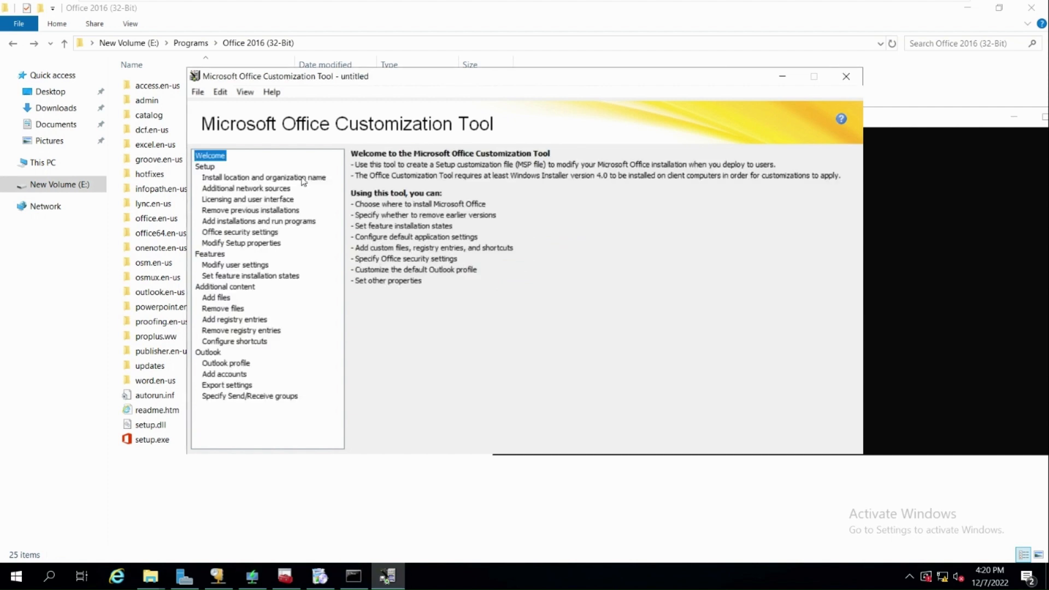
# - In the licensing and user interface settings, set the display level to None and accept the License Agreement terms
pyautogui.click(266, 178)
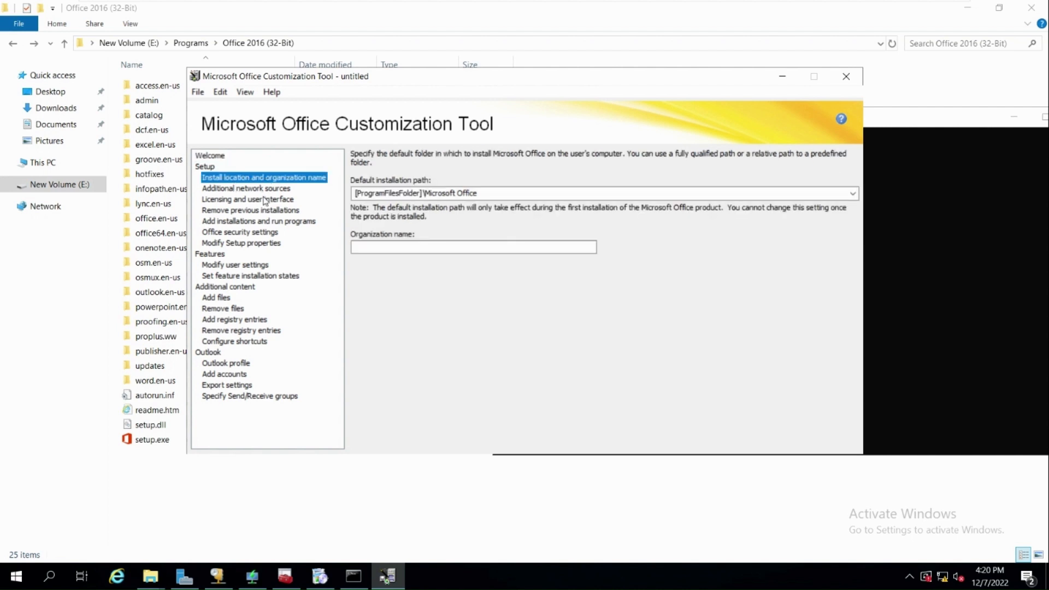
pyautogui.click(265, 201)
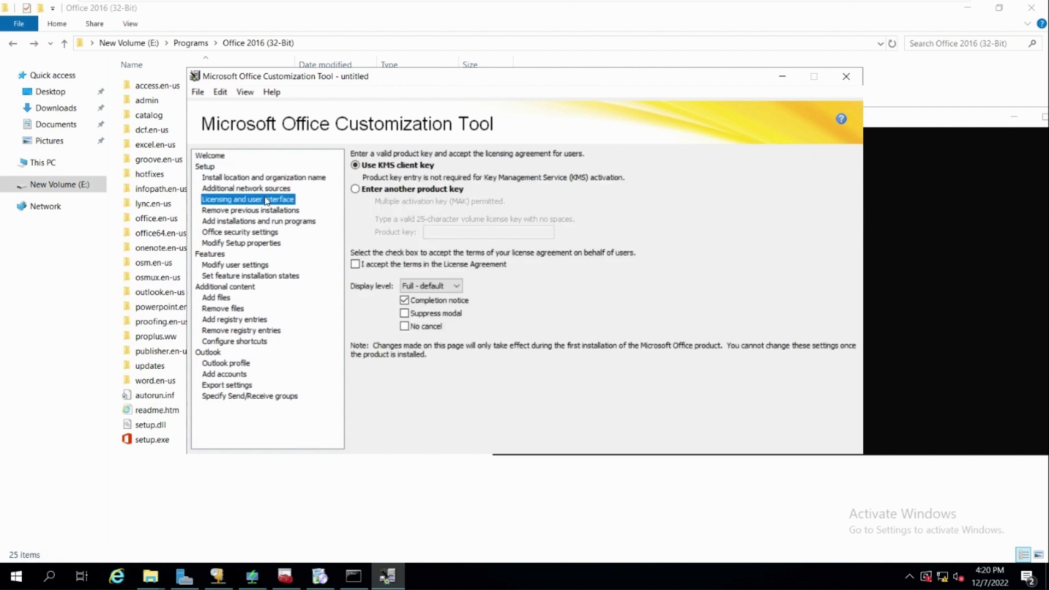
pyautogui.click(441, 286)
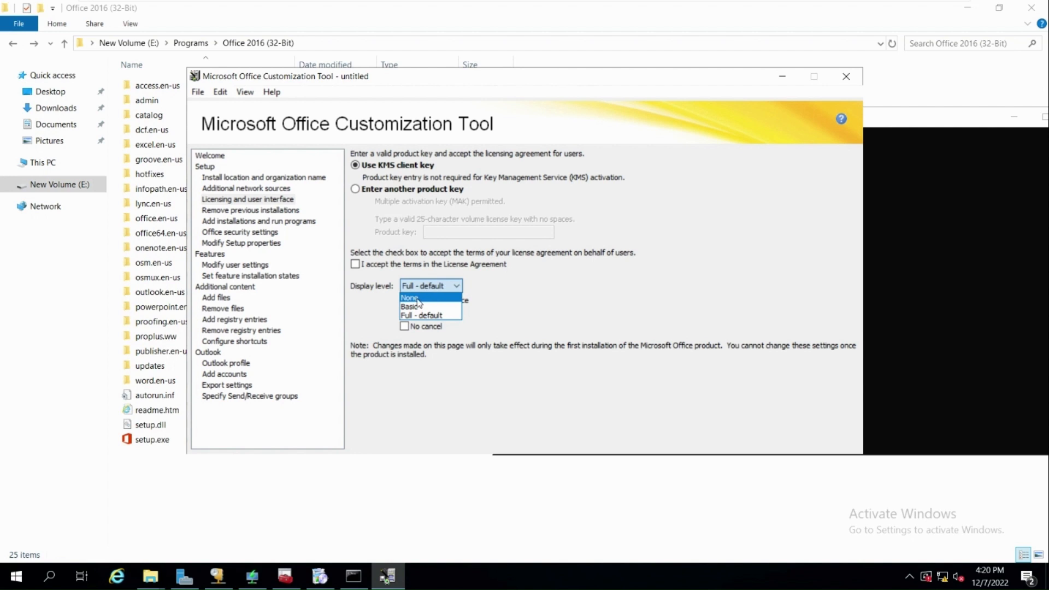
pyautogui.click(419, 300)
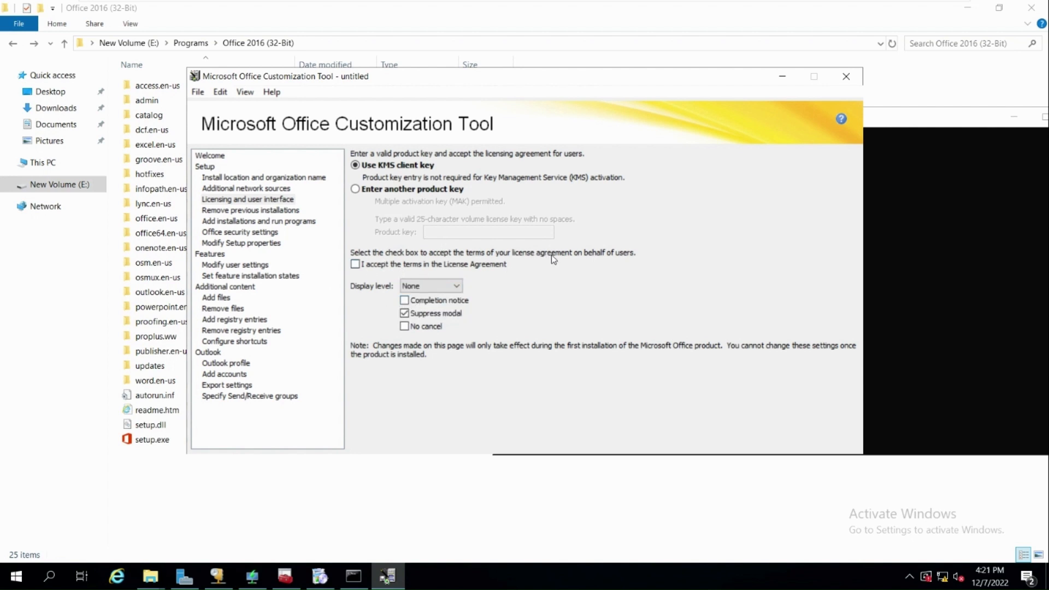
pyautogui.click(382, 268)
pyautogui.moveTo(572, 82); pyautogui.dragTo(538, 60)
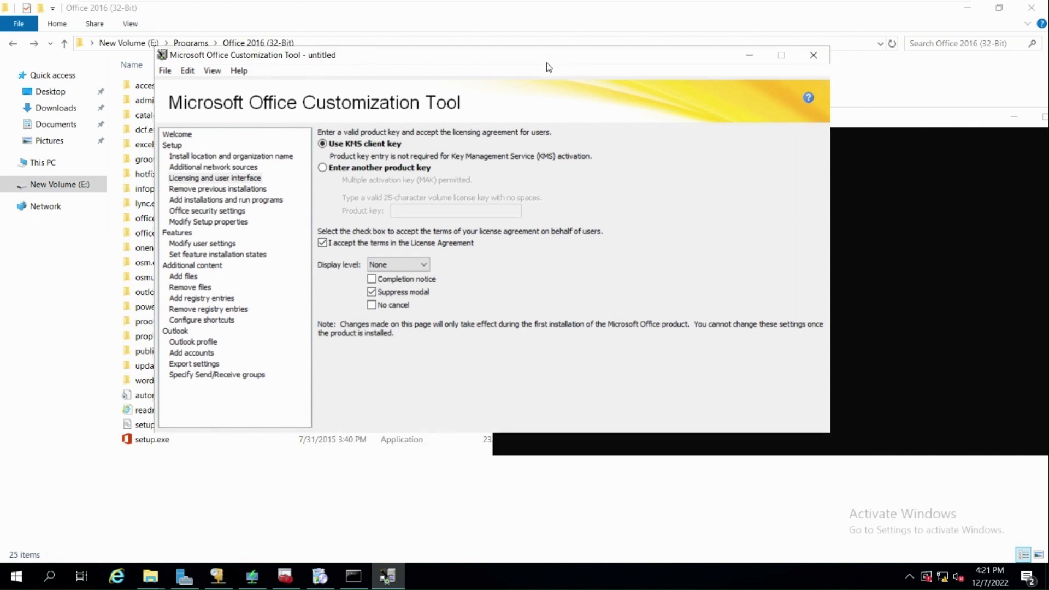
# - Close the customization tool, saving the changes as run in E:\Programs\Office 2016 (32-Bit), and close Command Prompt
pyautogui.click(813, 55)
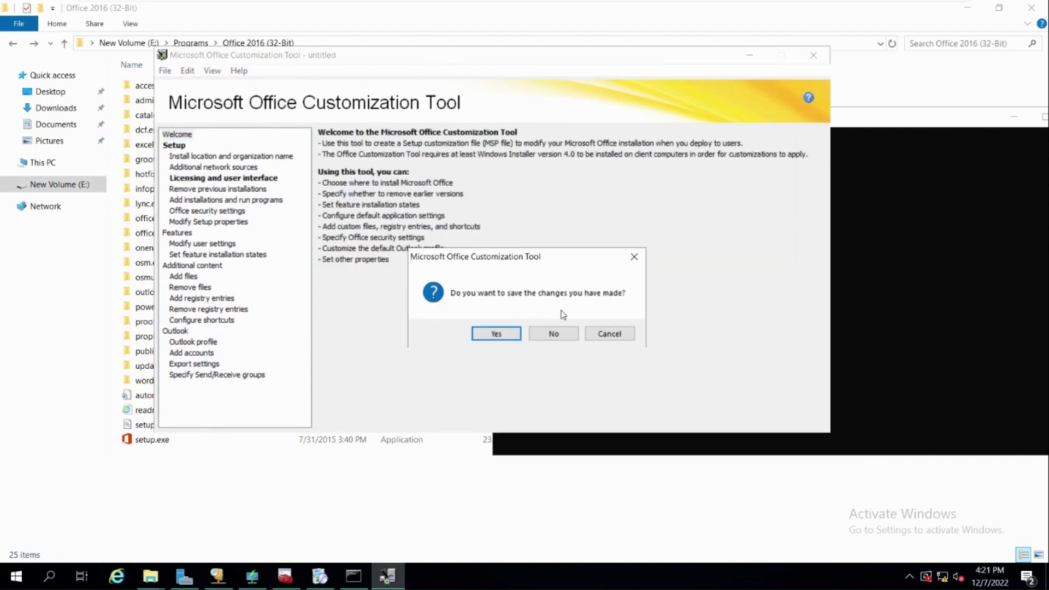
pyautogui.click(516, 331)
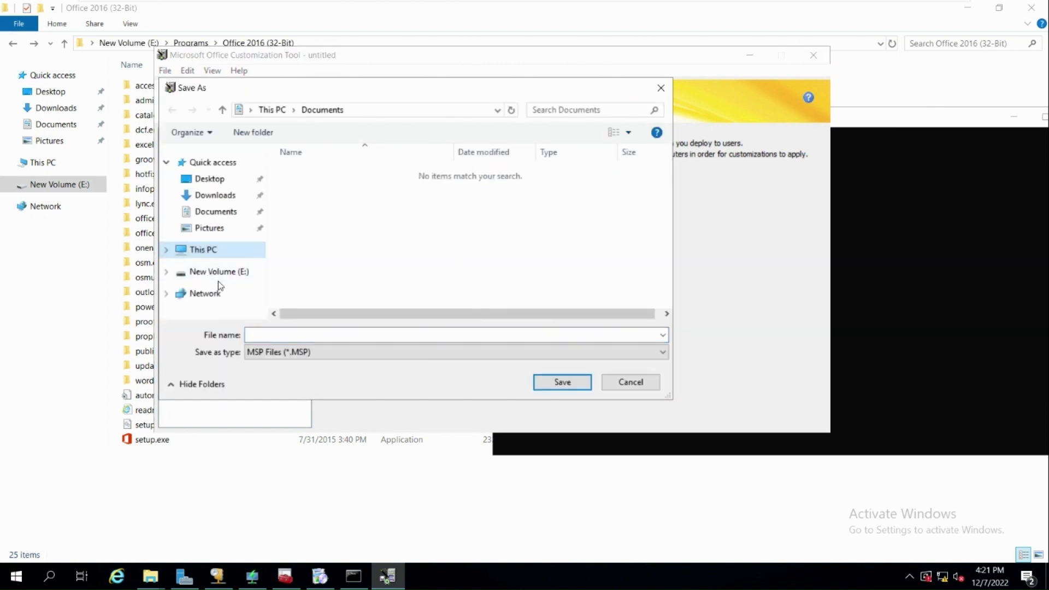
pyautogui.click(217, 272)
pyautogui.doubleClick(303, 187)
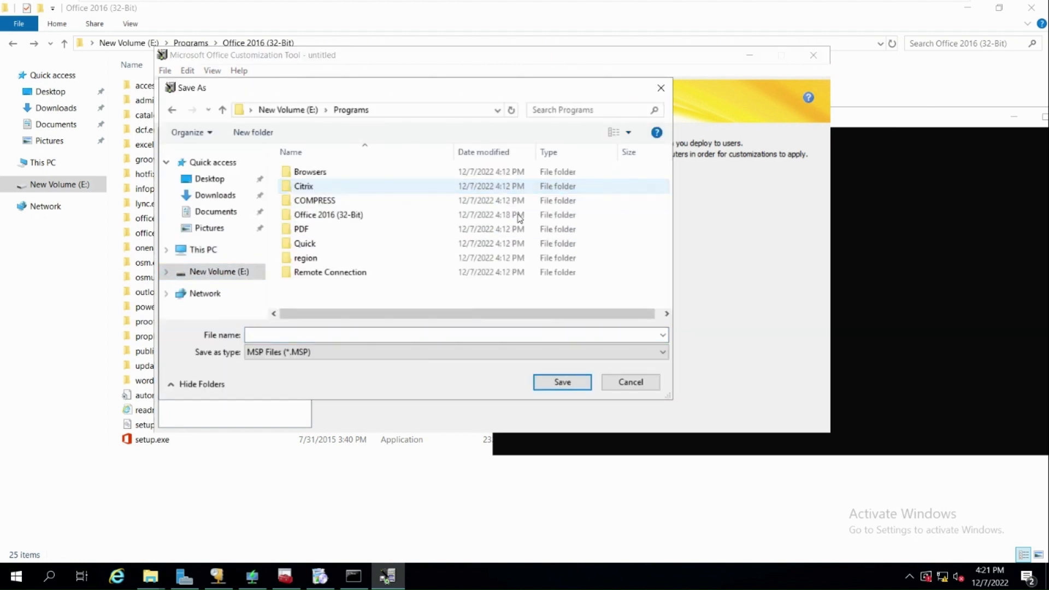
pyautogui.doubleClick(408, 216)
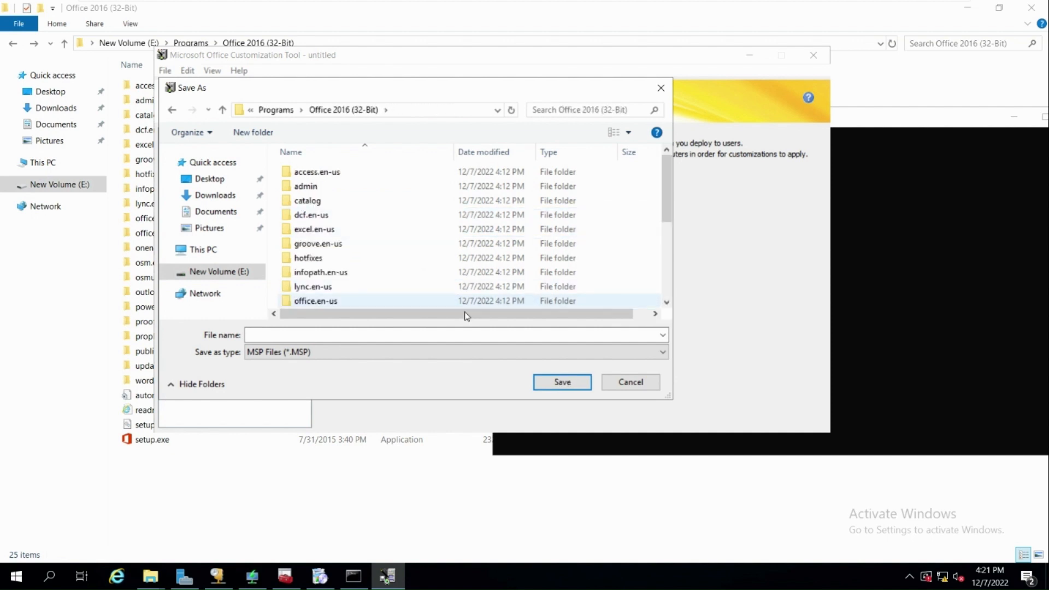
pyautogui.moveTo(666, 187); pyautogui.dragTo(669, 295)
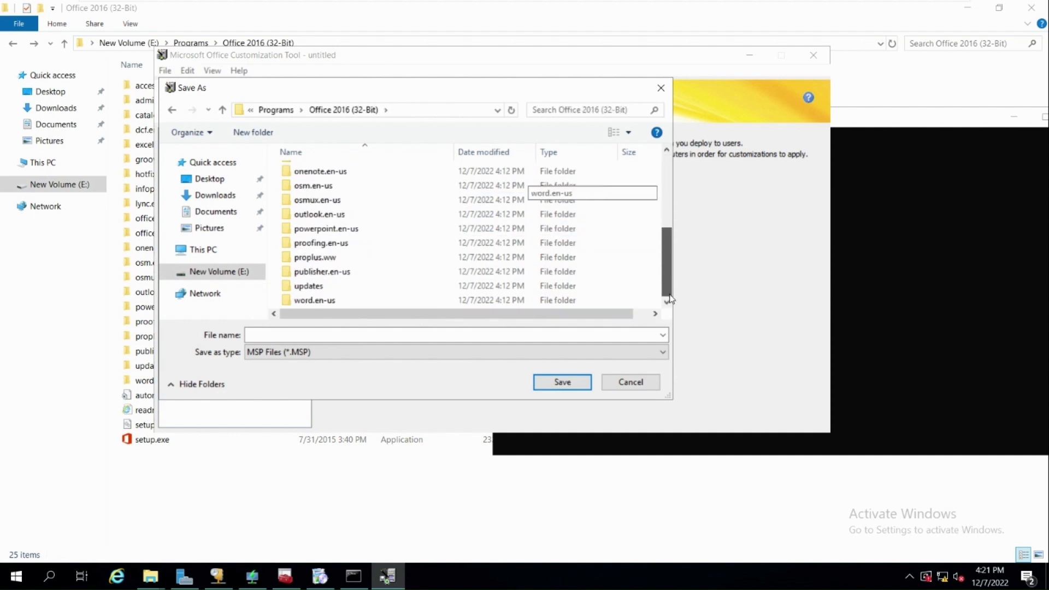
pyautogui.click(293, 333)
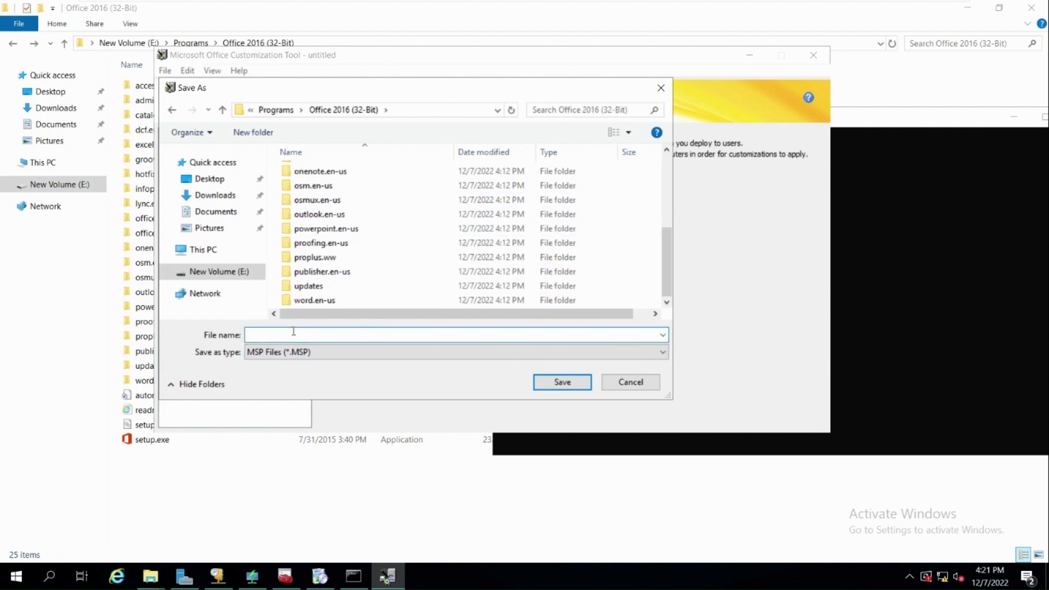
pyautogui.write('run')
pyautogui.click(557, 385)
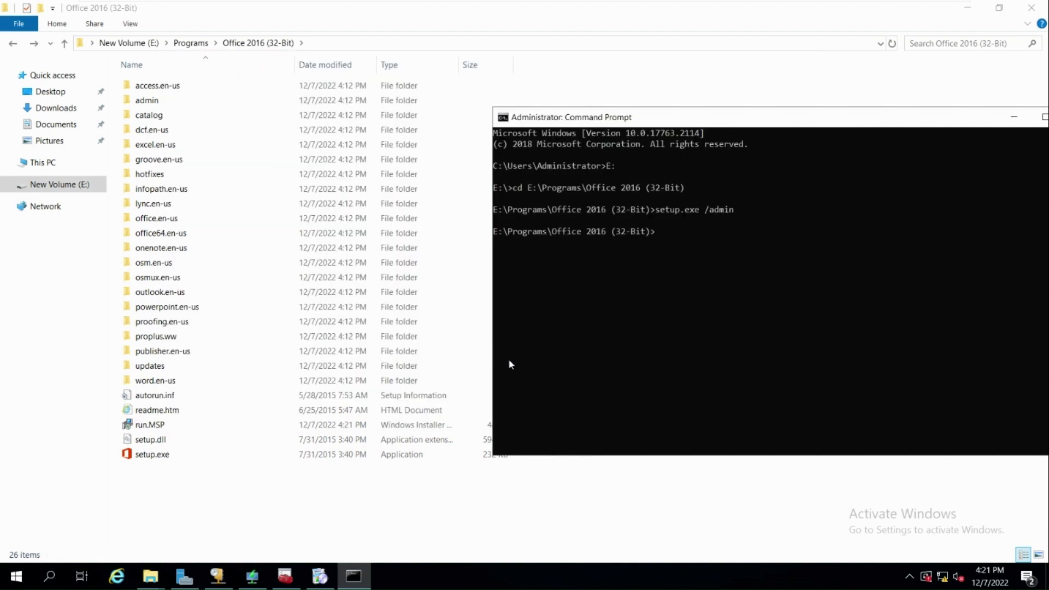
pyautogui.moveTo(960, 117); pyautogui.dragTo(703, 97)
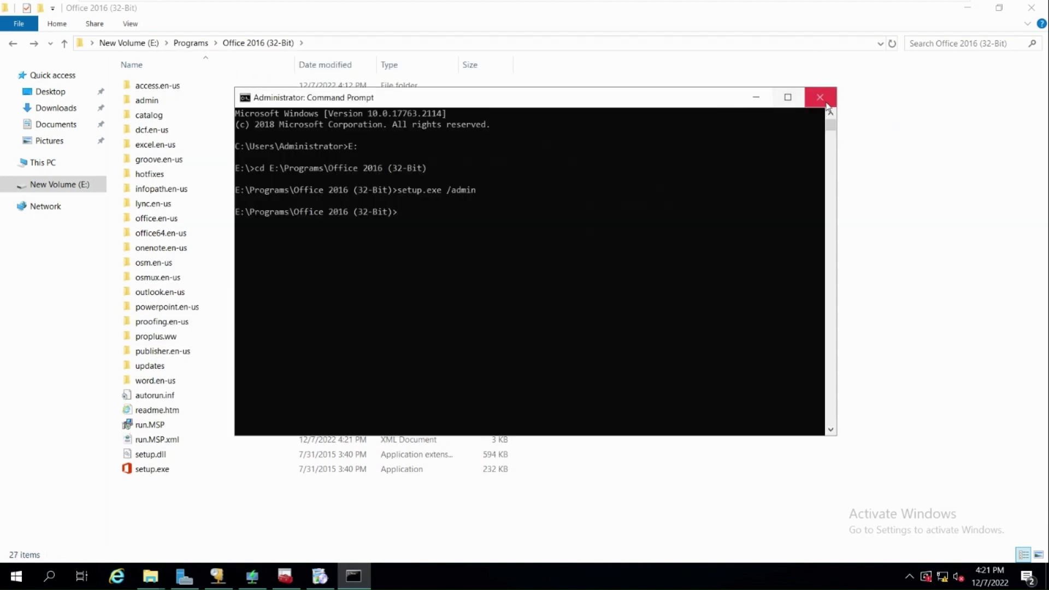
pyautogui.click(828, 104)
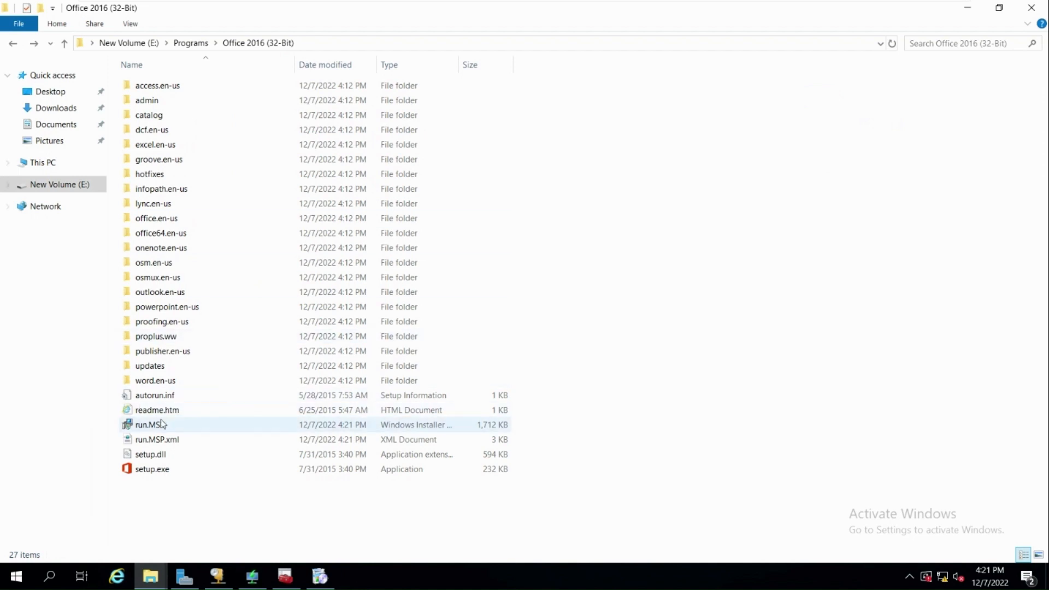
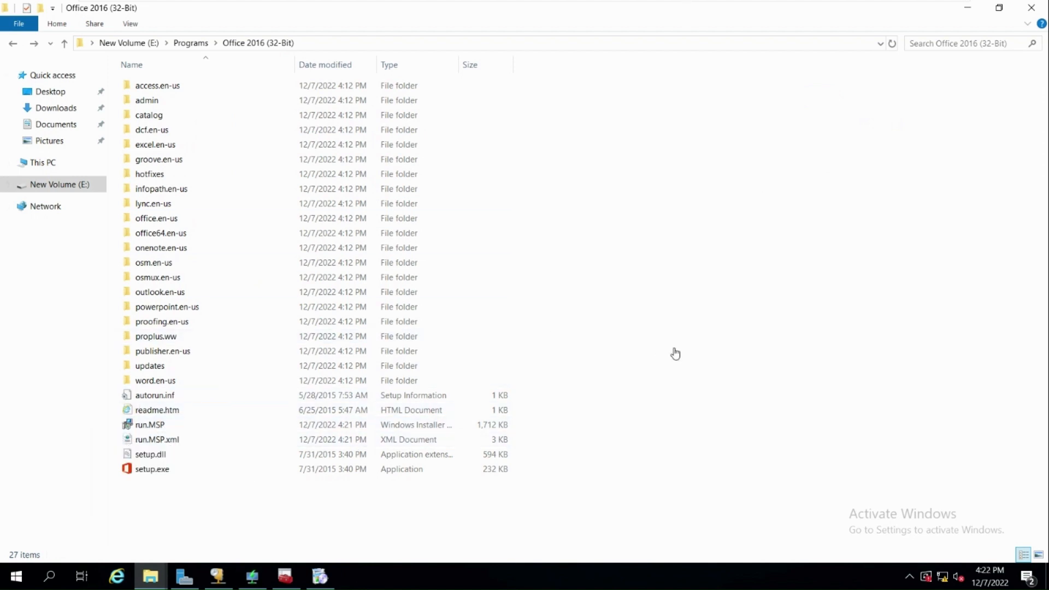
# - In Deployment Workbench, start a new application with source files in the Office2016 folder and name it Office2016
pyautogui.click(292, 575)
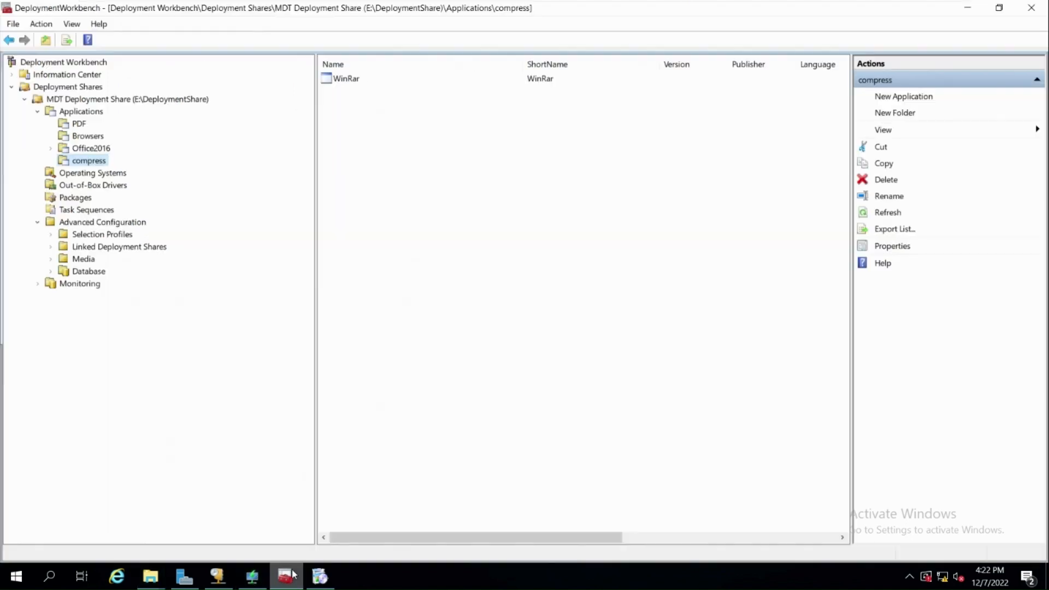
pyautogui.click(92, 147)
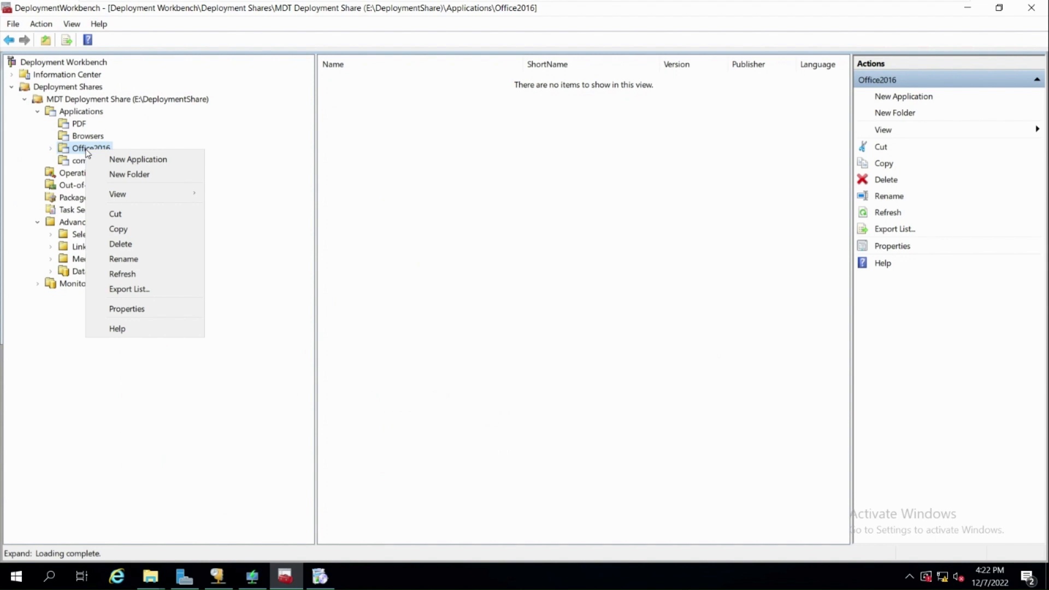
pyautogui.click(157, 159)
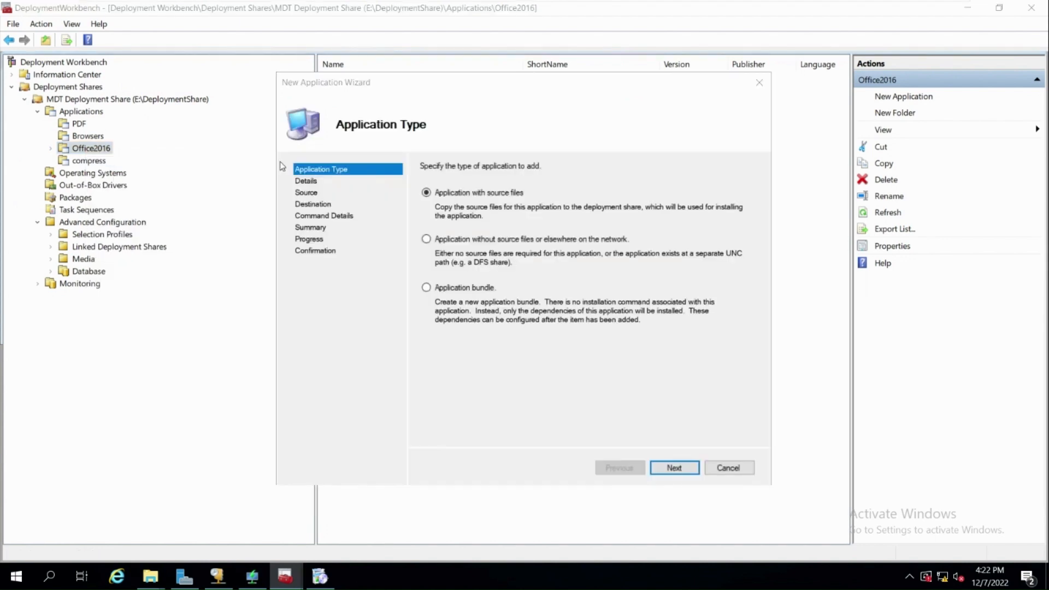
pyautogui.click(673, 468)
pyautogui.click(464, 239)
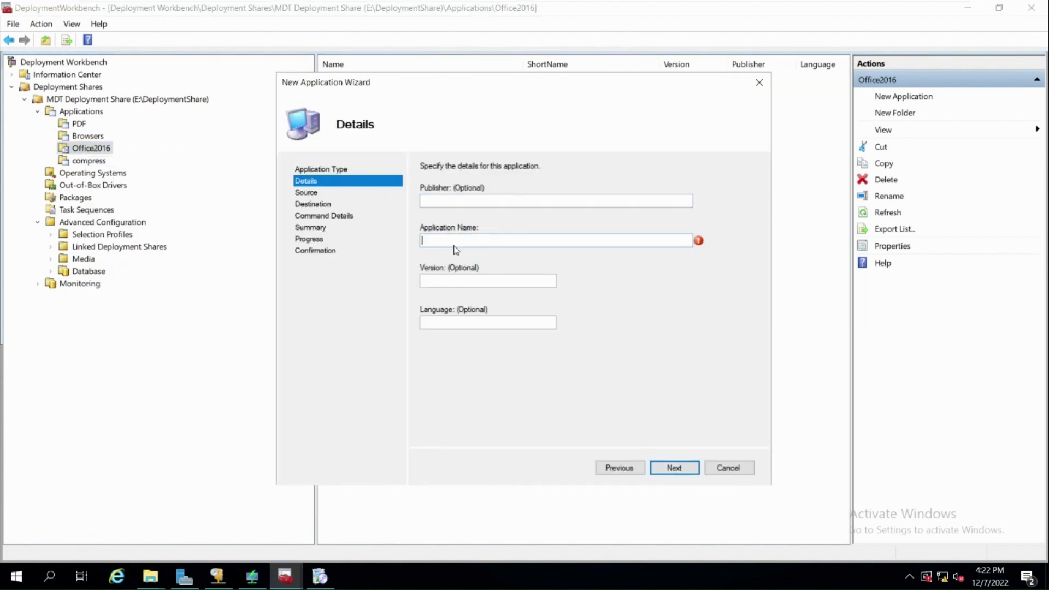
pyautogui.write('Office2016')
pyautogui.click(676, 467)
# - Set the application's source directory to E:\Programs\Office 2016 (32-Bit) and accept Office2016 as the destination directory name
pyautogui.click(749, 209)
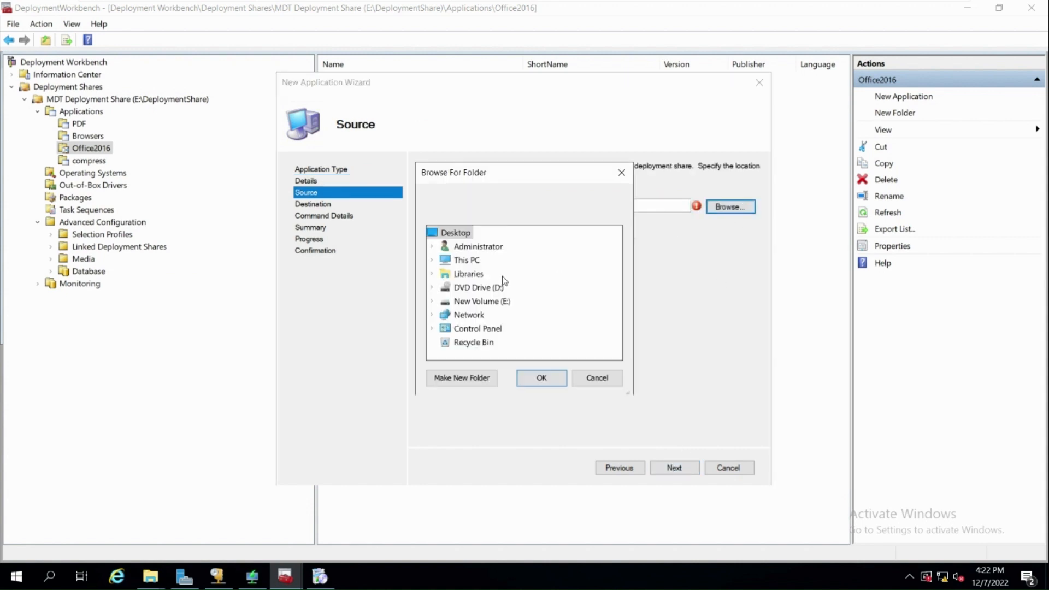
pyautogui.click(430, 299)
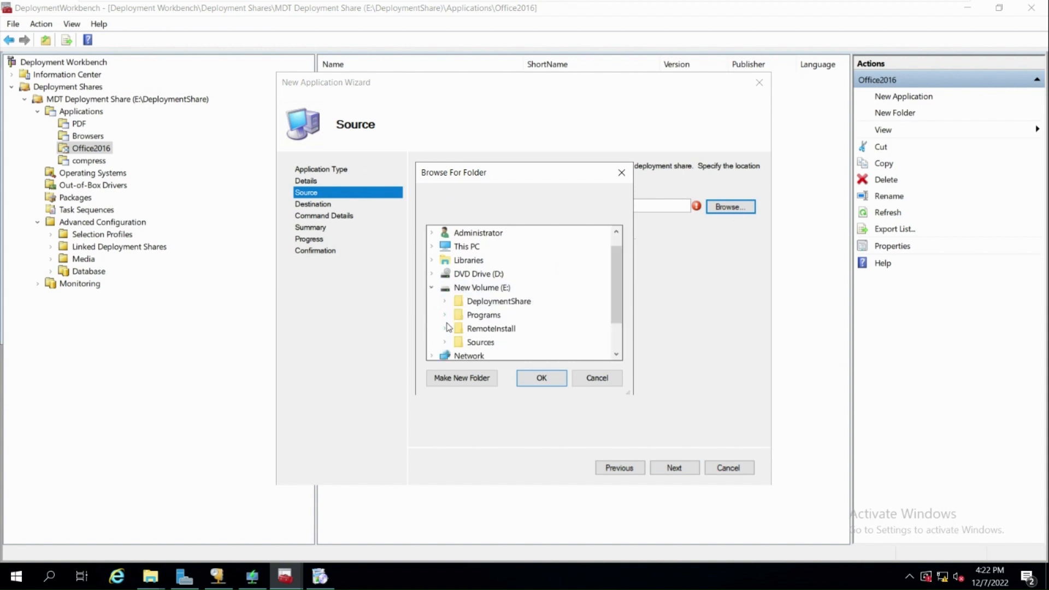
pyautogui.click(445, 315)
pyautogui.doubleClick(506, 287)
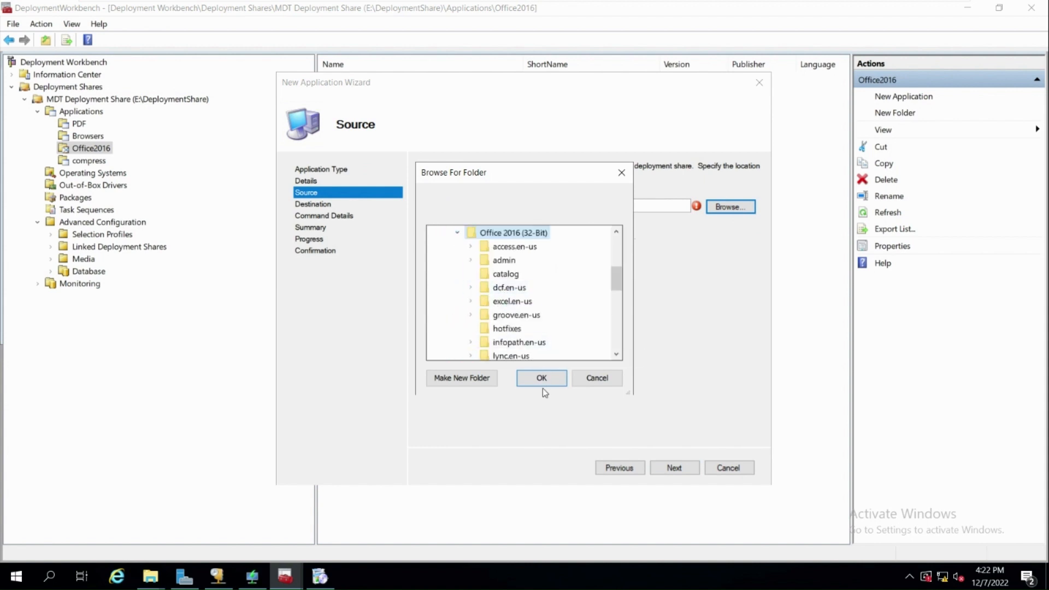
pyautogui.click(542, 378)
pyautogui.click(660, 471)
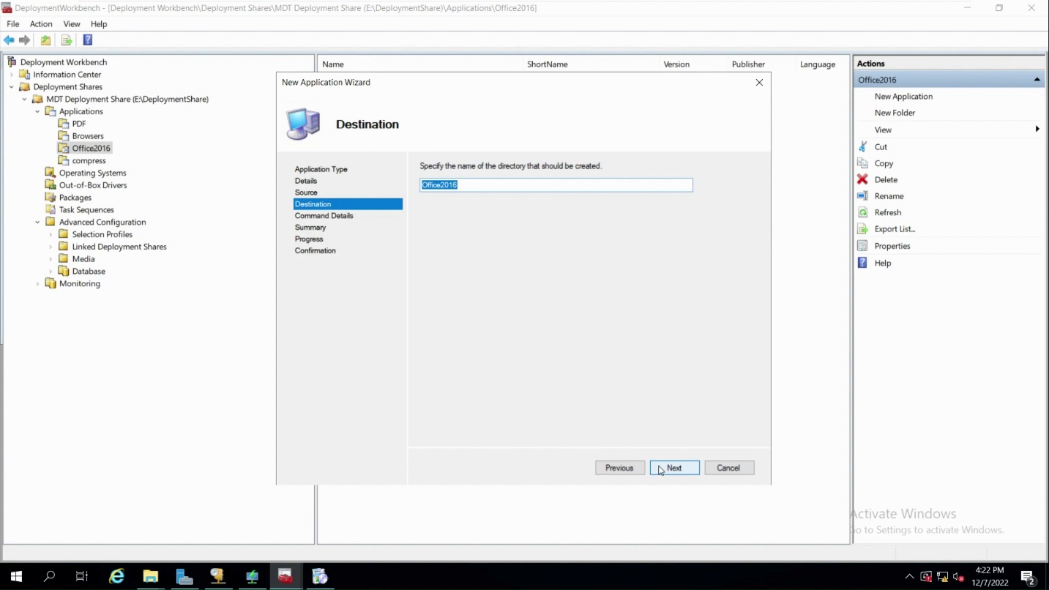
pyautogui.click(661, 470)
# - Set the application's quiet install command line to setup.exe /adminfile run.MSP
pyautogui.write('setup.exe /adminfile run.MSP')
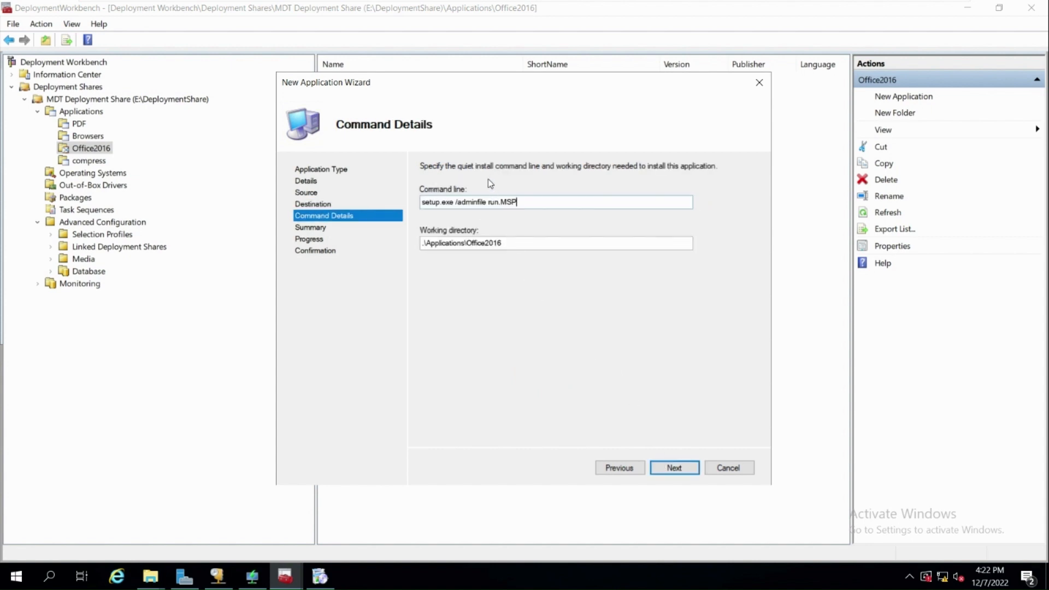
pyautogui.moveTo(455, 206); pyautogui.dragTo(420, 204)
pyautogui.moveTo(517, 202); pyautogui.dragTo(457, 200)
# - Check the run.MSP file in the Office 2016 (32-Bit) folder against the name used in the install command line
pyautogui.click(150, 576)
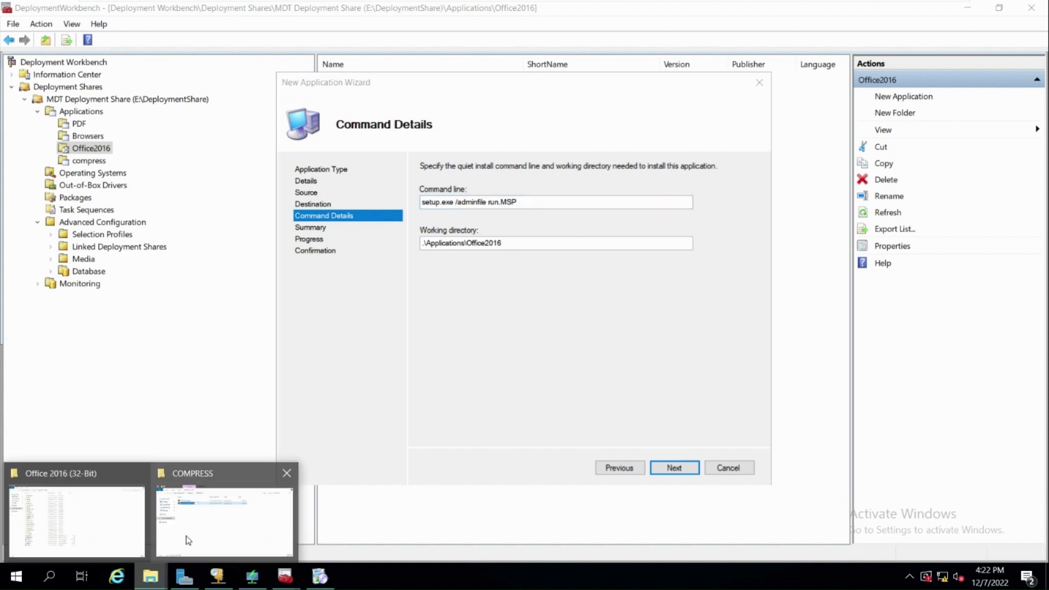
pyautogui.click(98, 518)
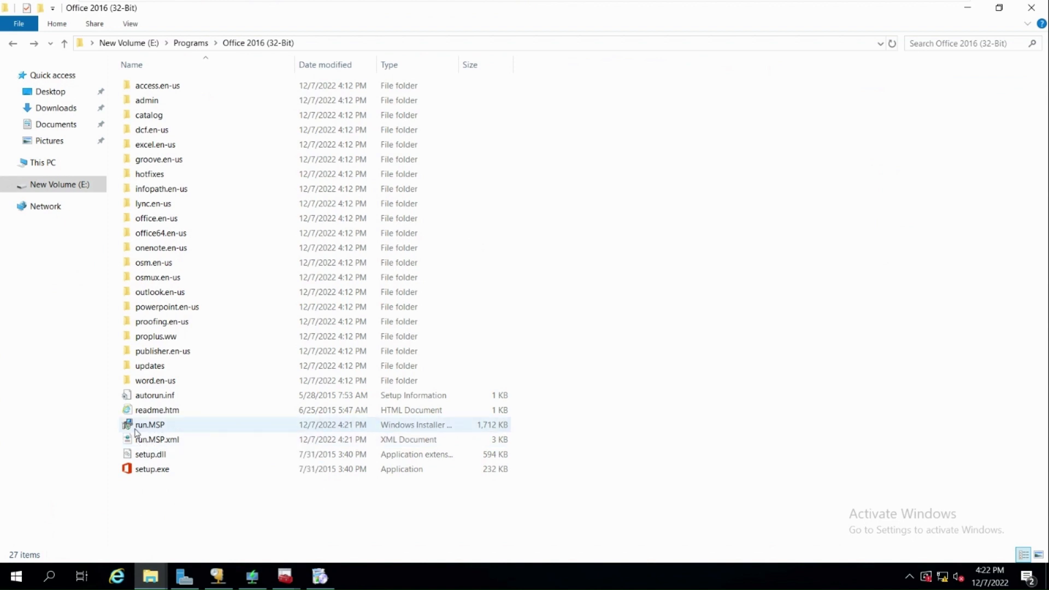
pyautogui.click(152, 425)
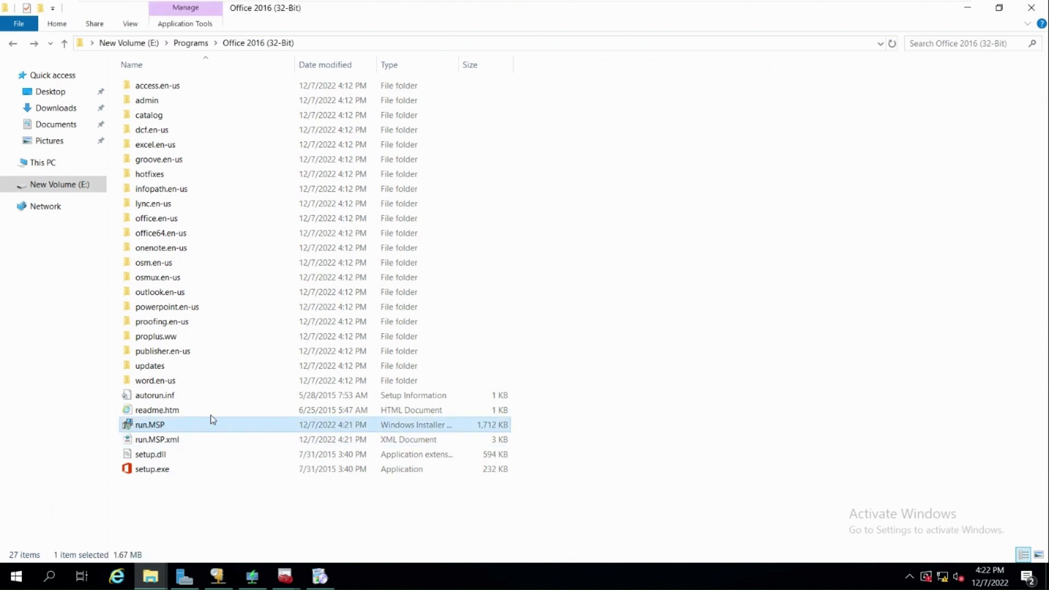
pyautogui.click(977, 6)
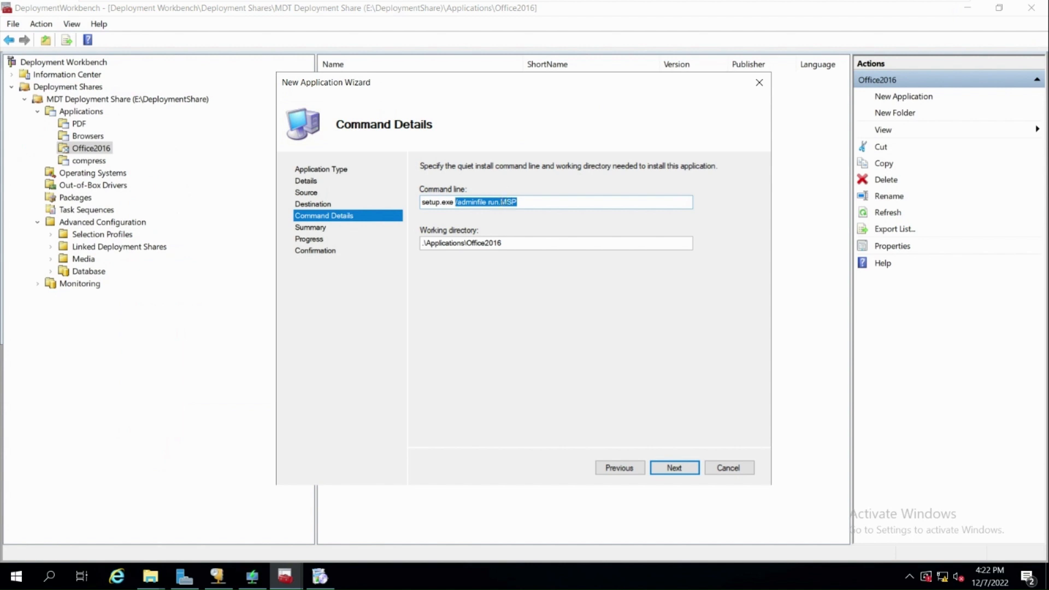
pyautogui.click(492, 203)
pyautogui.doubleClick(491, 202)
pyautogui.click(565, 202)
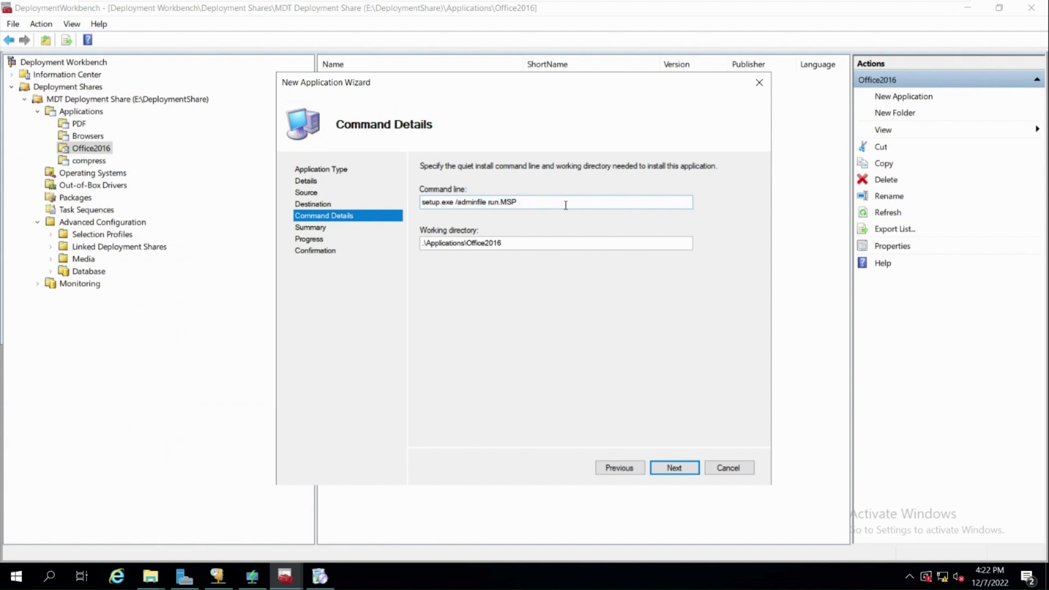
# - Complete the import of the Office2016 application and show the contents of the compress applications folder
pyautogui.click(672, 468)
pyautogui.click(672, 468)
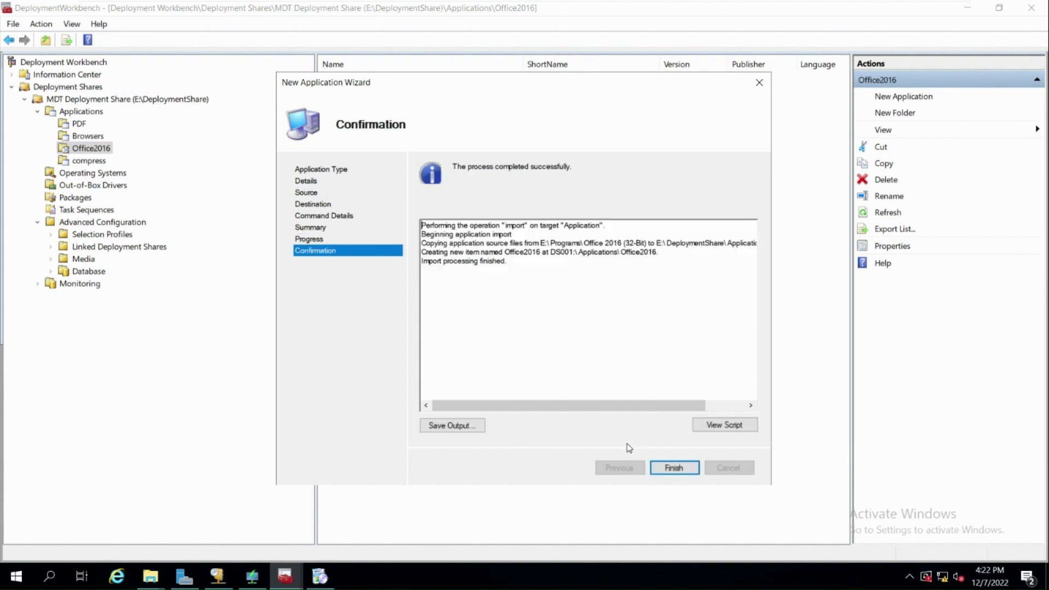
pyautogui.click(675, 467)
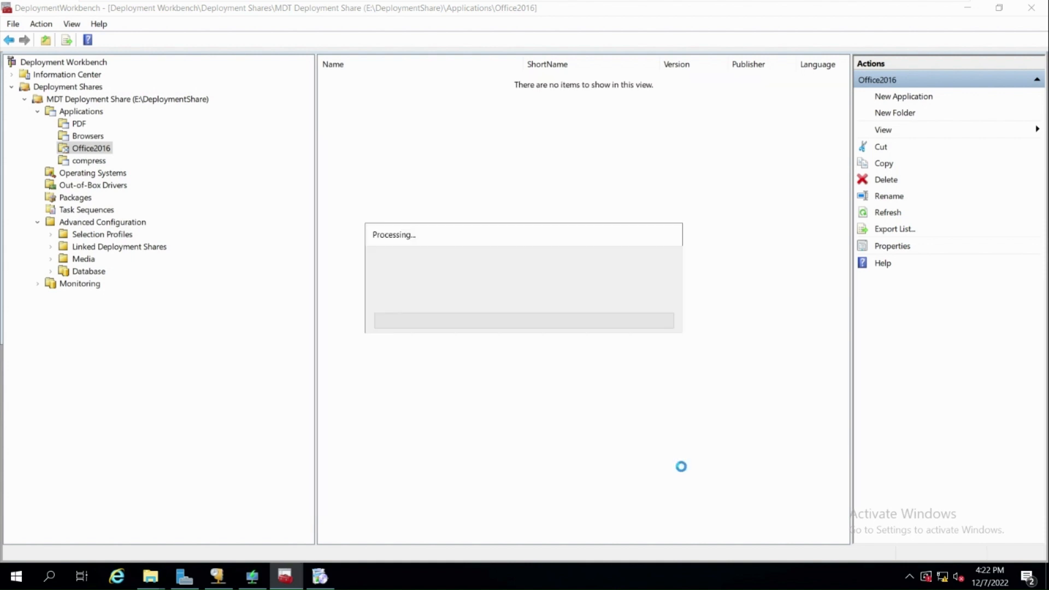
pyautogui.click(87, 161)
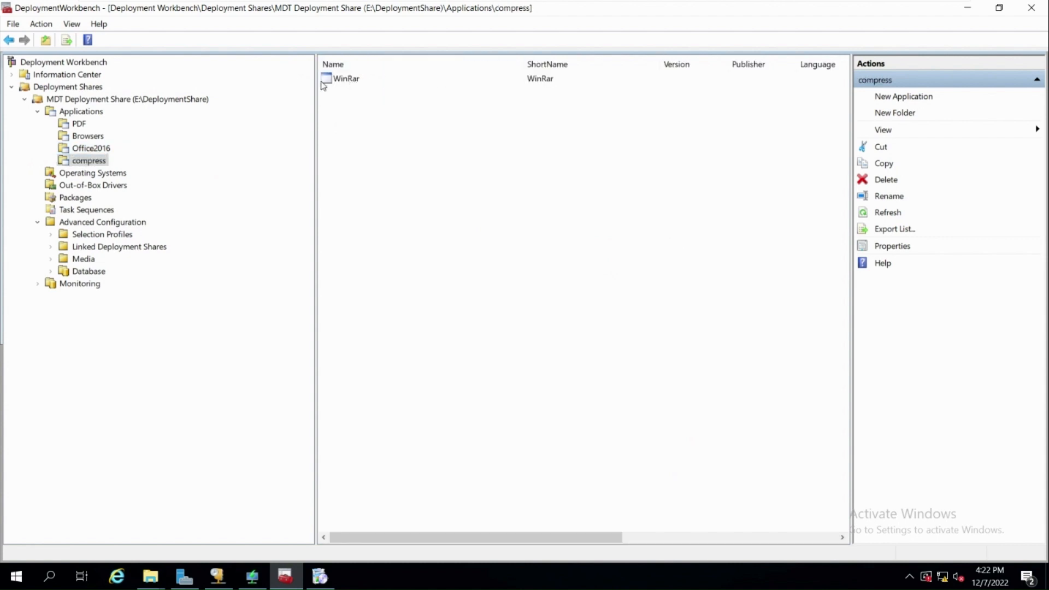
# - Collapse the Applications folder in the deployment share and show the contents of Operating Systems
pyautogui.click(38, 112)
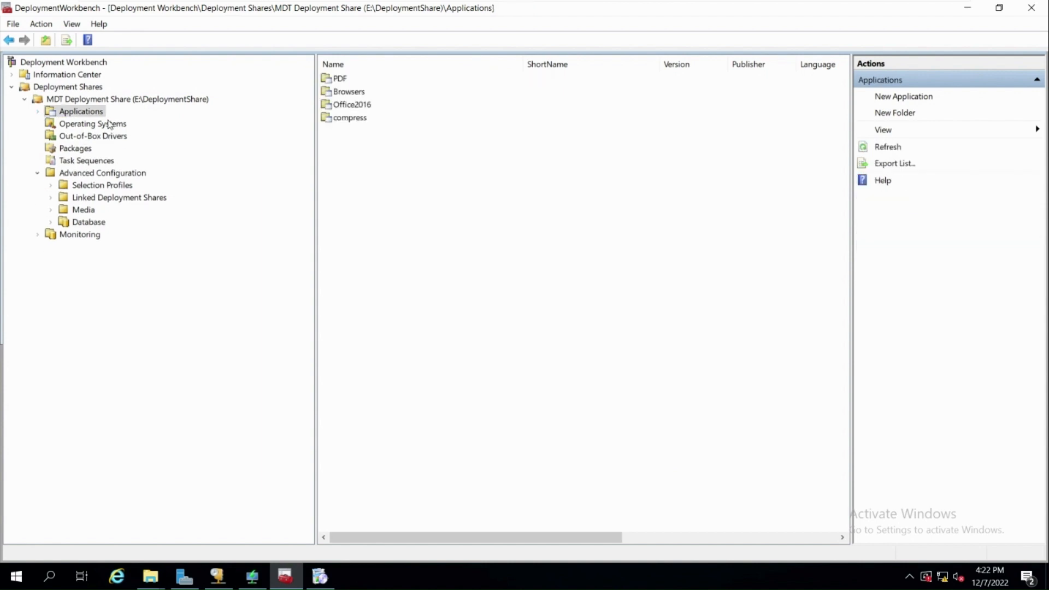
pyautogui.click(90, 123)
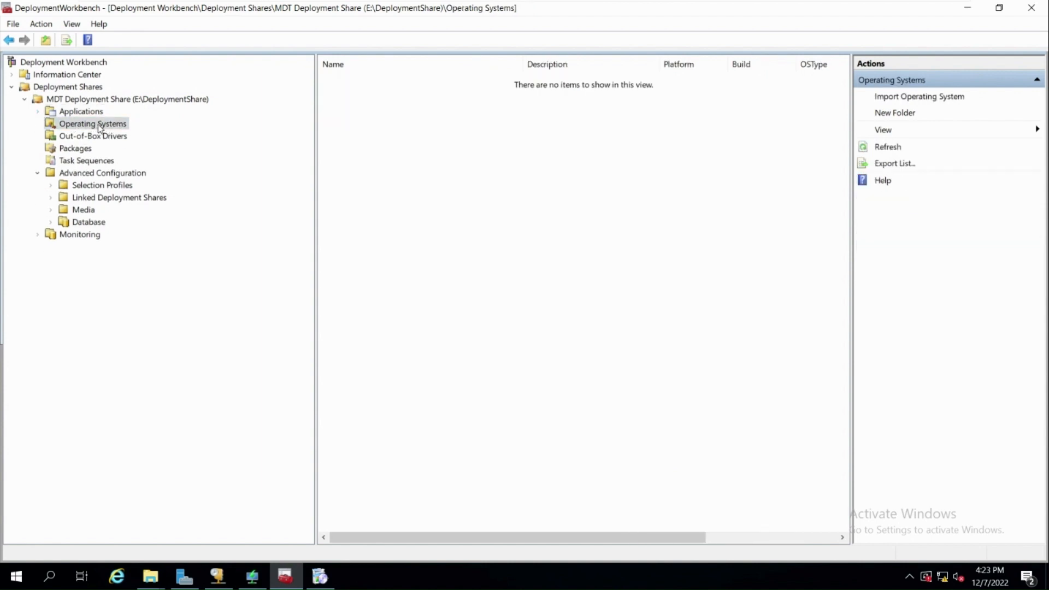
pyautogui.rightClick(97, 124)
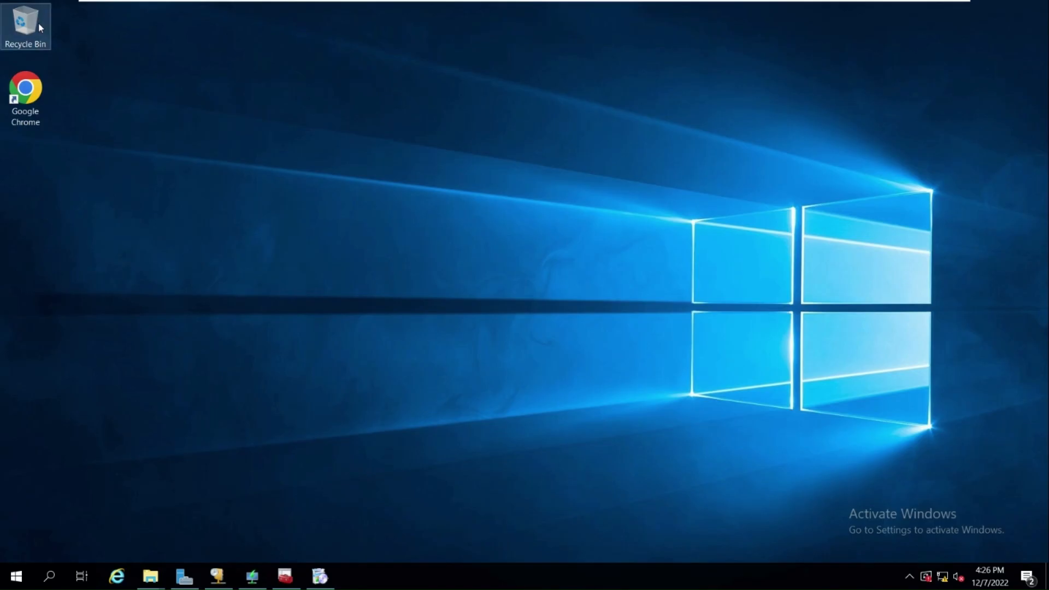
# - Extract Win11_22H2_English_x64v1.iso from E:\ISO into a subfolder of the same name and open the extracted folder
pyautogui.doubleClick(38, 27)
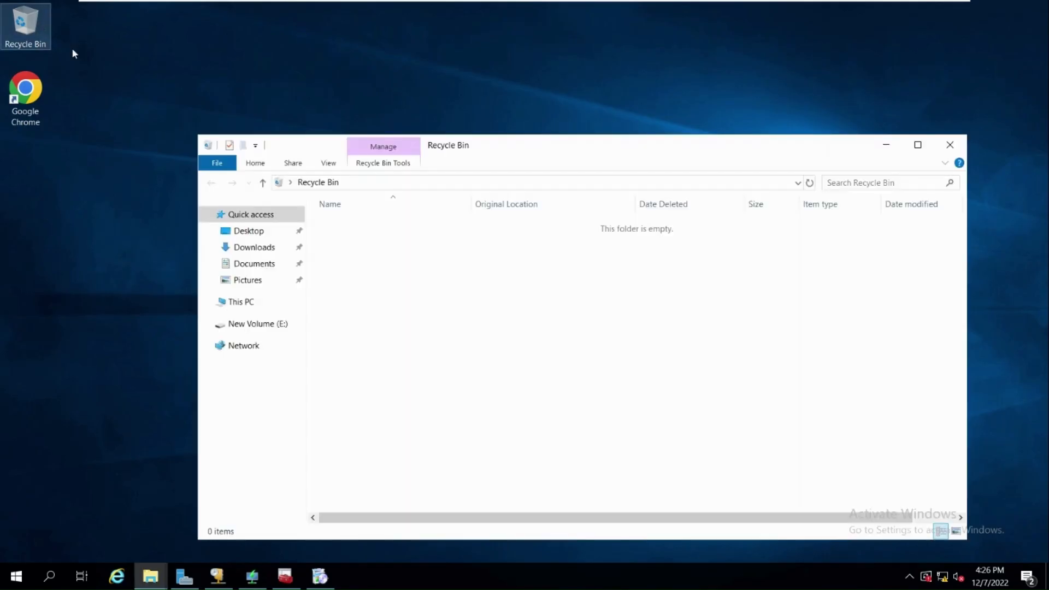
pyautogui.click(244, 330)
pyautogui.doubleClick(347, 241)
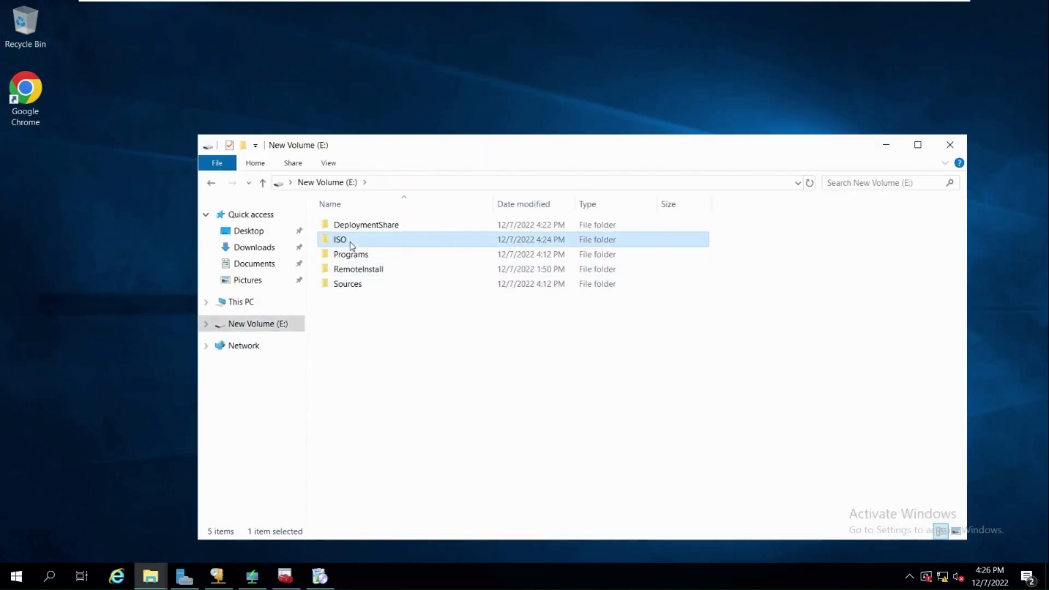
pyautogui.click(348, 221)
pyautogui.rightClick(347, 220)
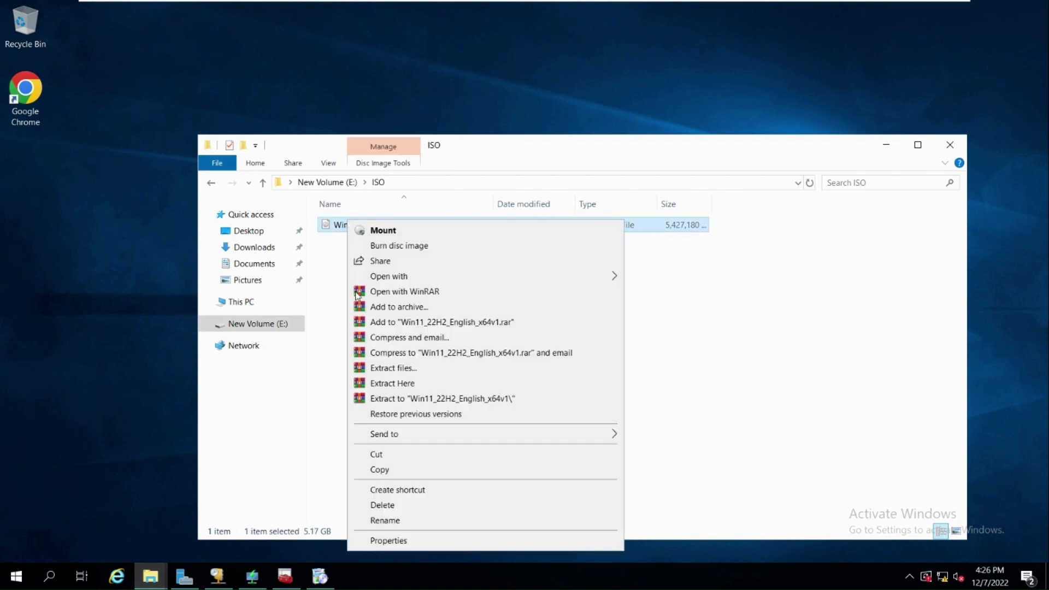
pyautogui.click(433, 398)
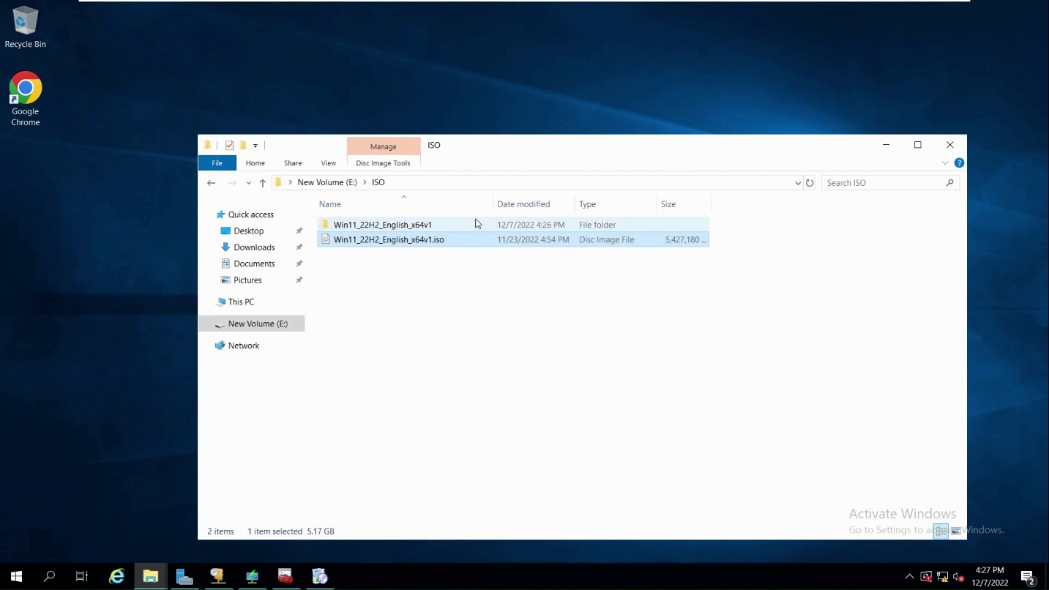
pyautogui.click(444, 271)
pyautogui.doubleClick(387, 226)
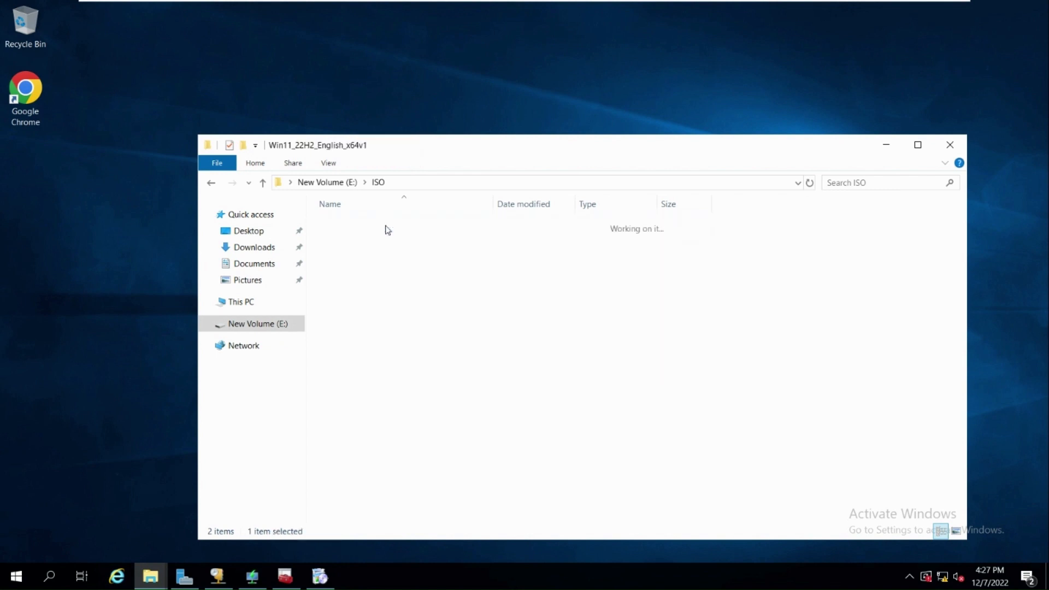
# - In Deployment Workbench, create a folder named Windows11 under Operating Systems
pyautogui.click(283, 579)
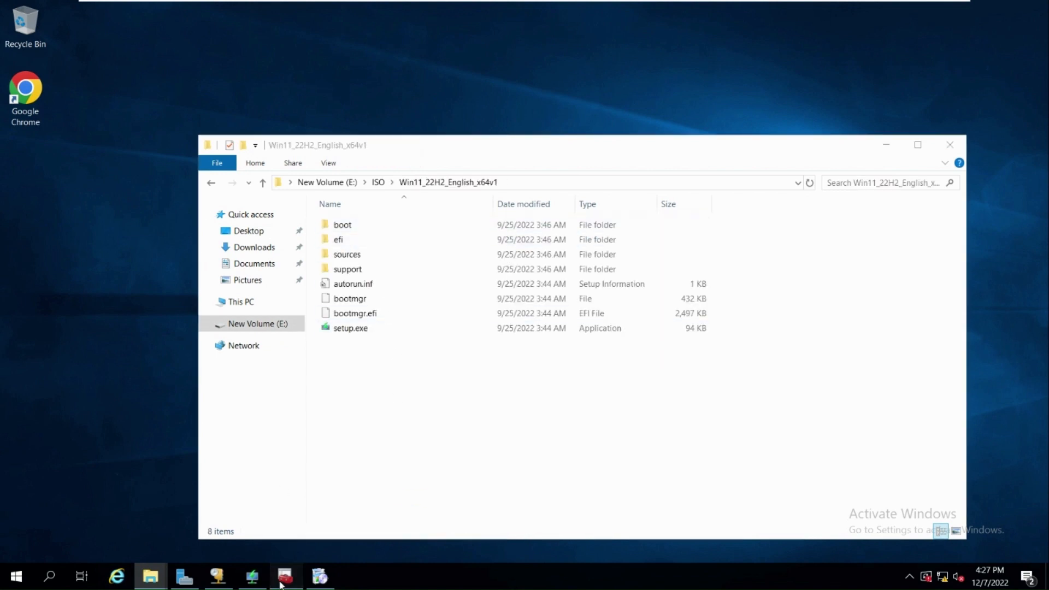
pyautogui.rightClick(87, 124)
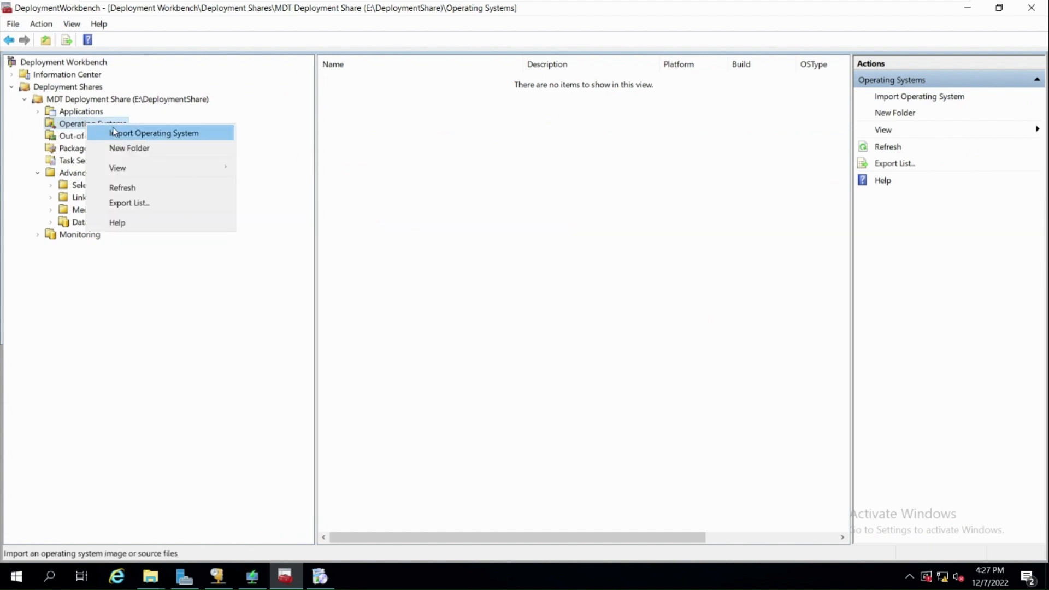
pyautogui.click(136, 147)
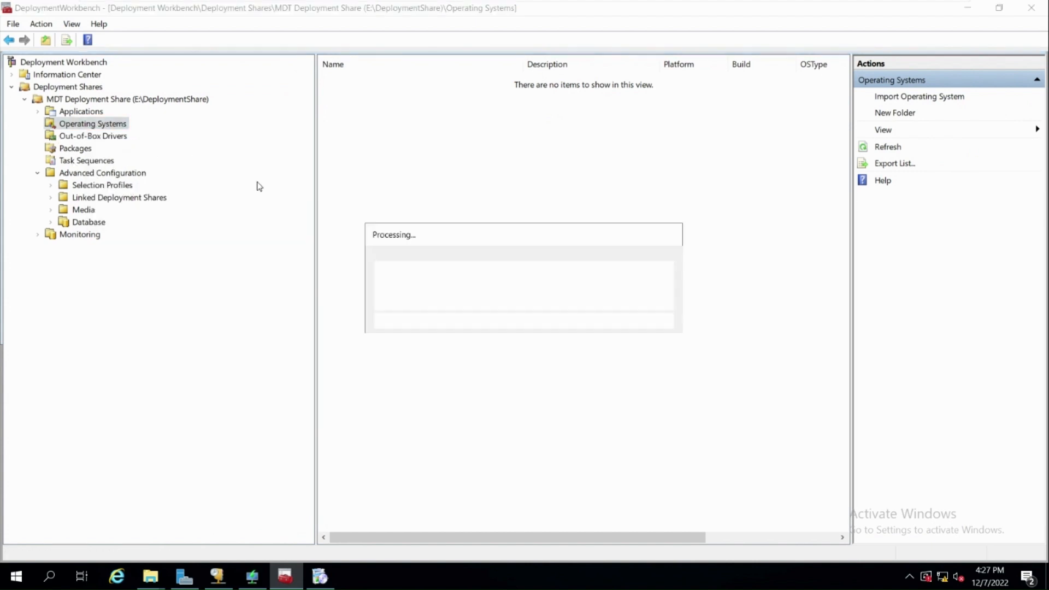
pyautogui.write('Windows11')
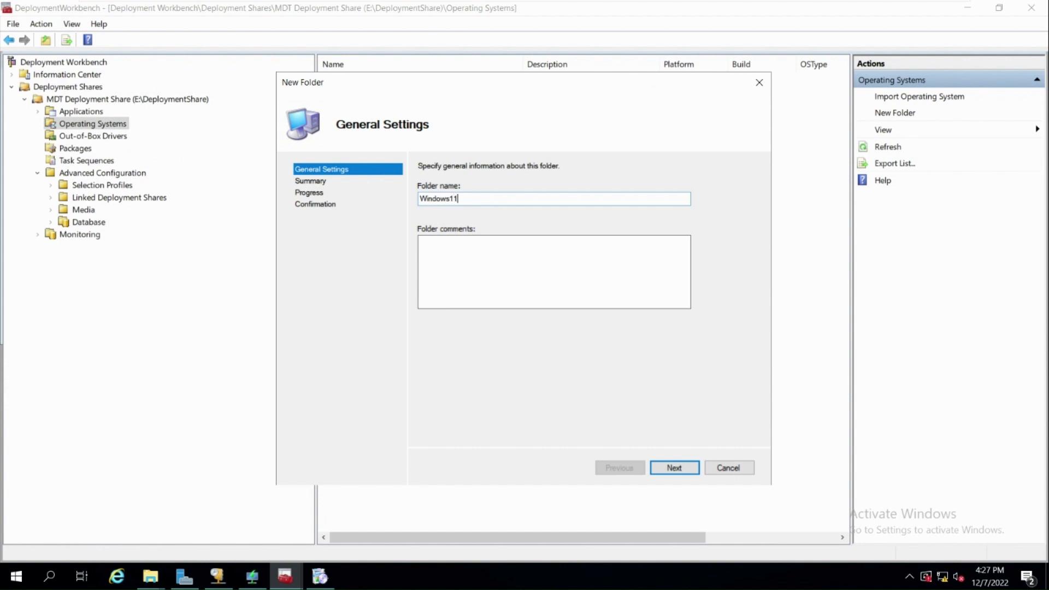
pyautogui.press('Return')
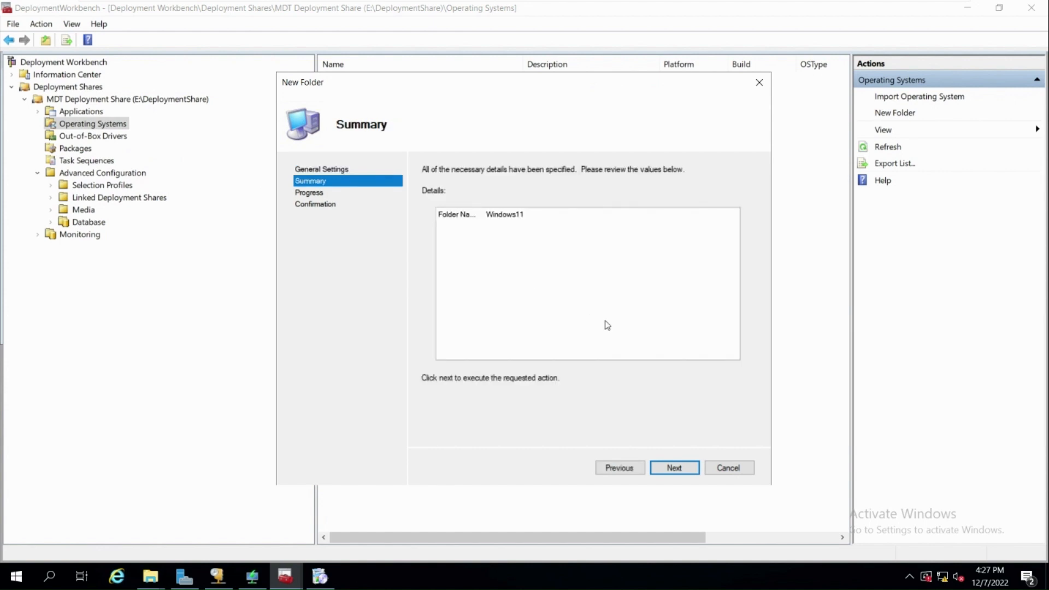
pyautogui.click(673, 468)
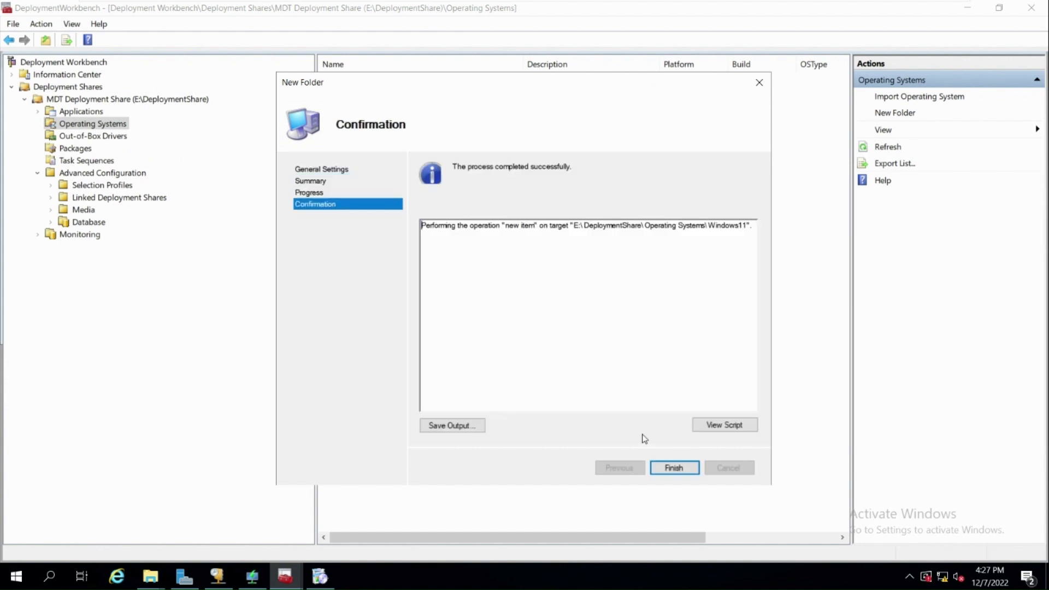
pyautogui.click(674, 467)
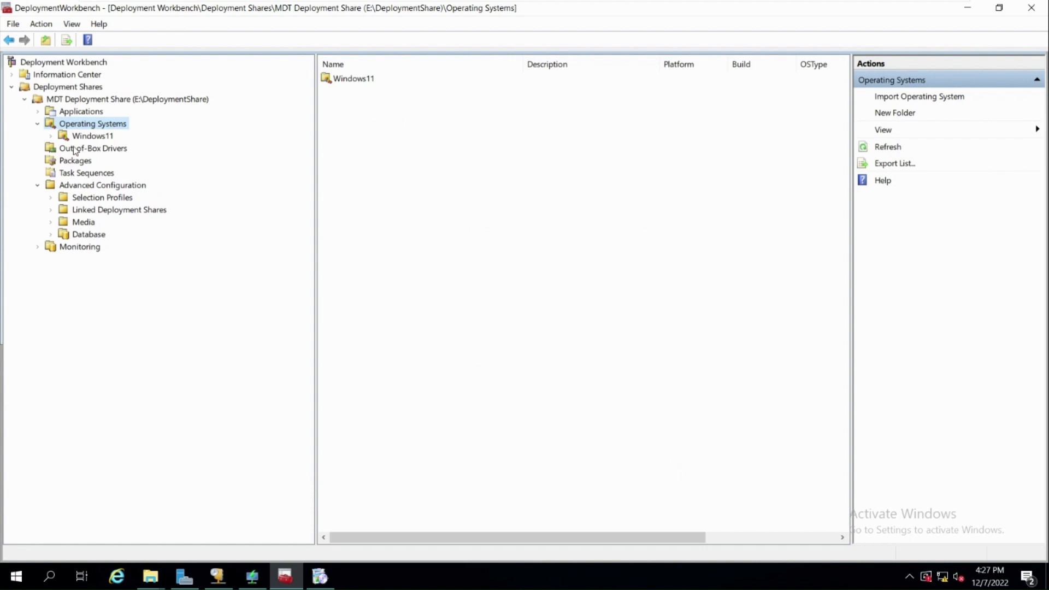
# - Start importing an operating system into the Windows11 folder as a full set of source files from E:\ISO\Win11_22H2_English_x64v1
pyautogui.rightClick(105, 138)
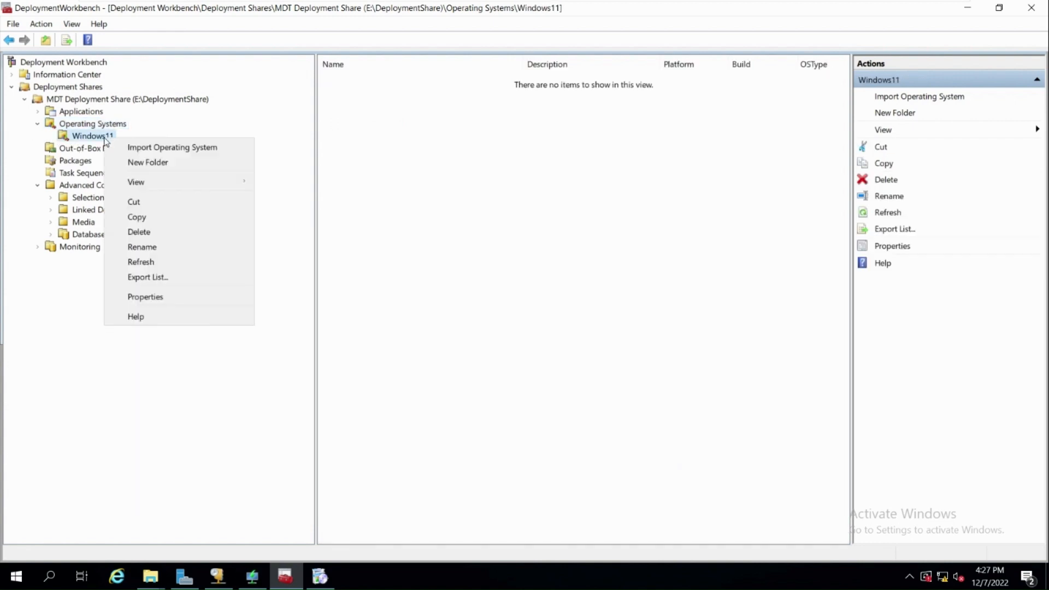
pyautogui.click(176, 147)
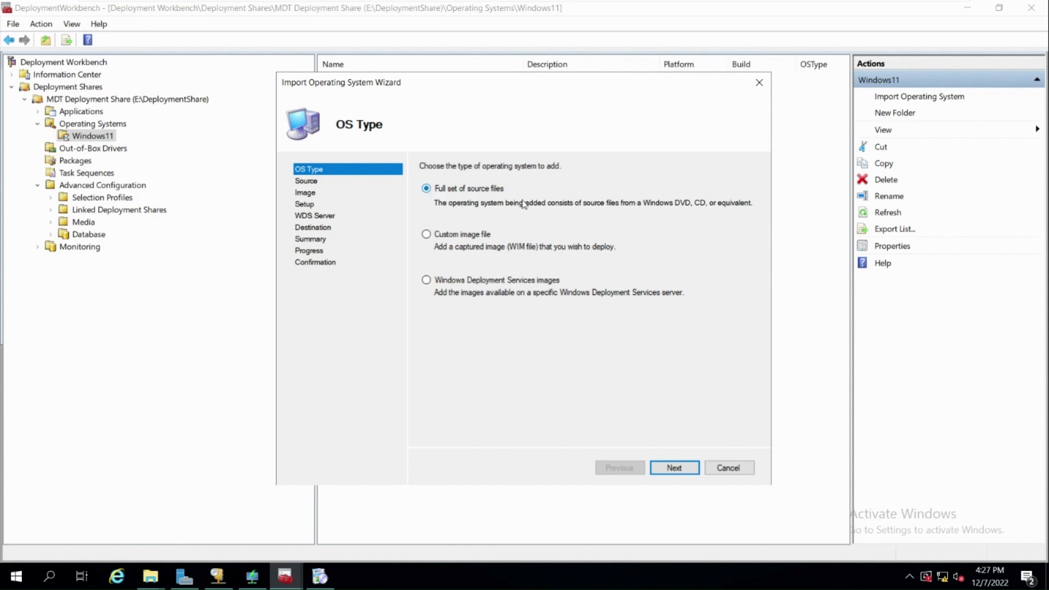
pyautogui.click(667, 468)
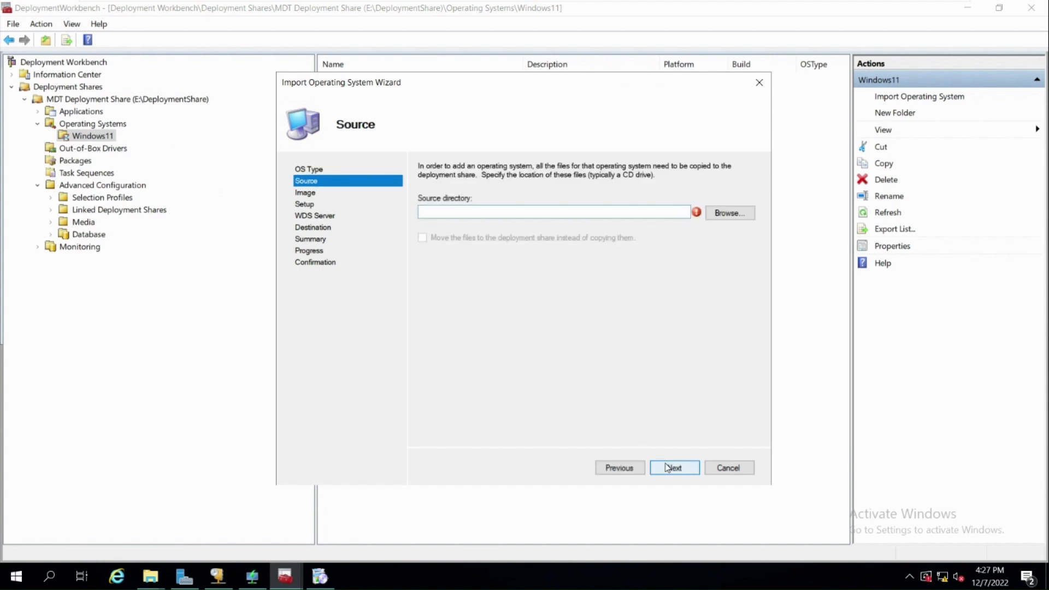
pyautogui.click(714, 213)
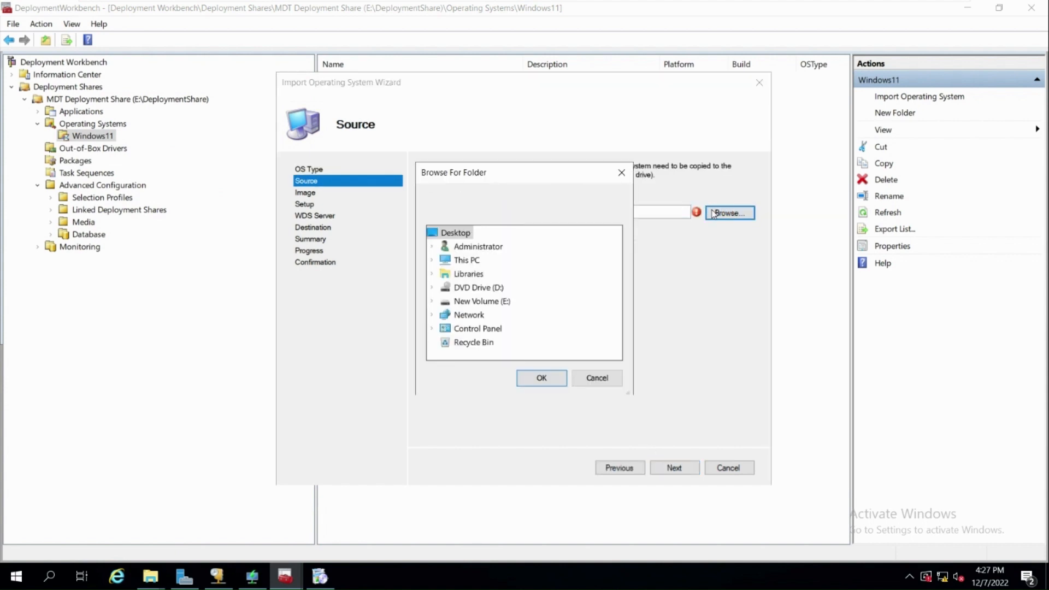
pyautogui.click(432, 301)
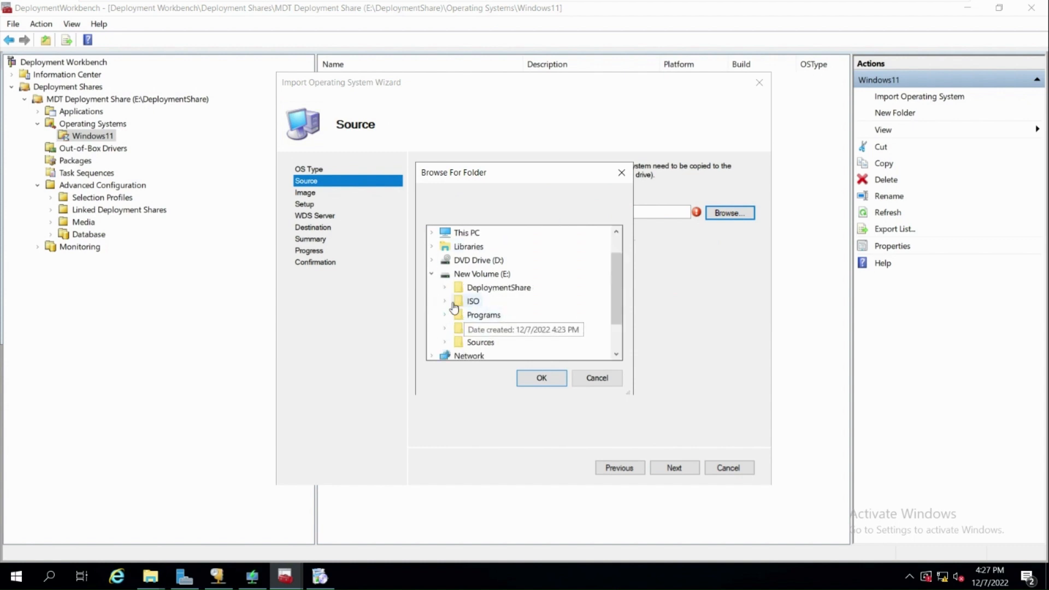
pyautogui.click(453, 302)
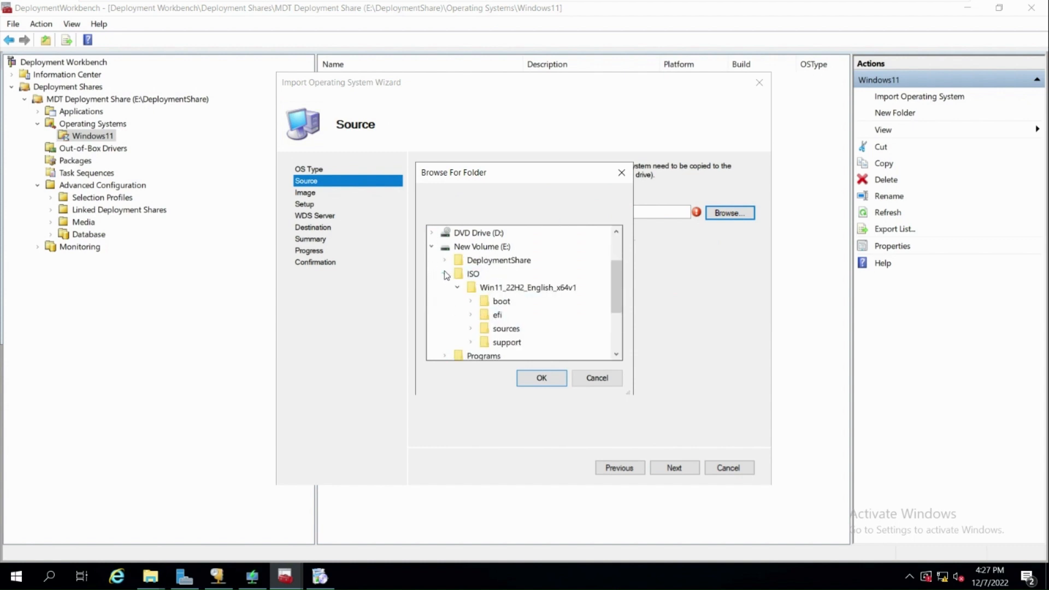
pyautogui.click(513, 287)
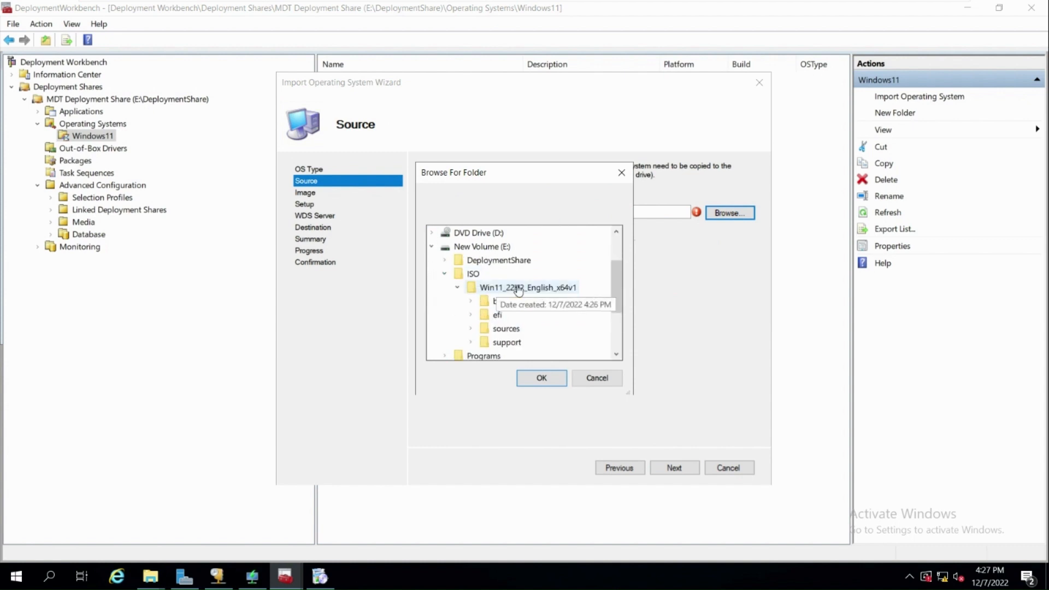
pyautogui.click(551, 378)
pyautogui.click(676, 468)
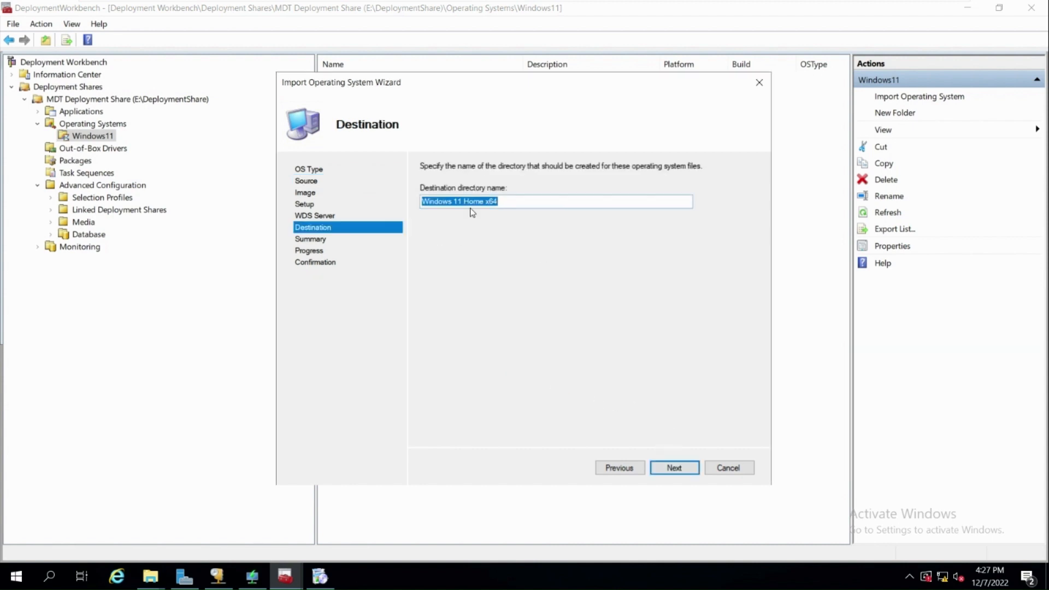
# - Set the destination directory name to Windows 11 Pro x64 and complete the operating system import
pyautogui.moveTo(463, 201); pyautogui.dragTo(484, 201)
pyautogui.write('Pro')
pyautogui.click(675, 468)
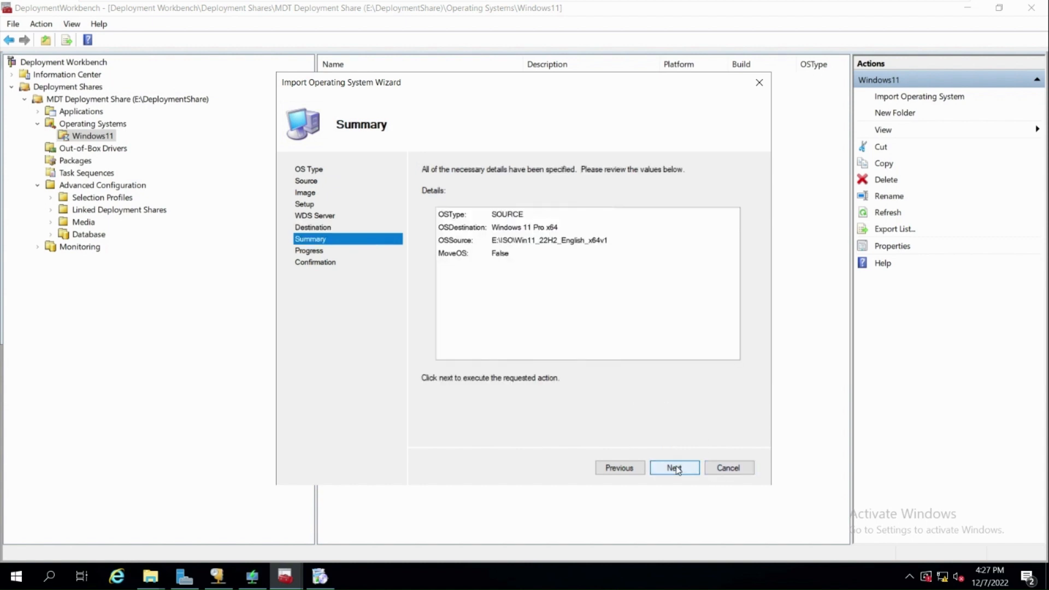
pyautogui.click(676, 468)
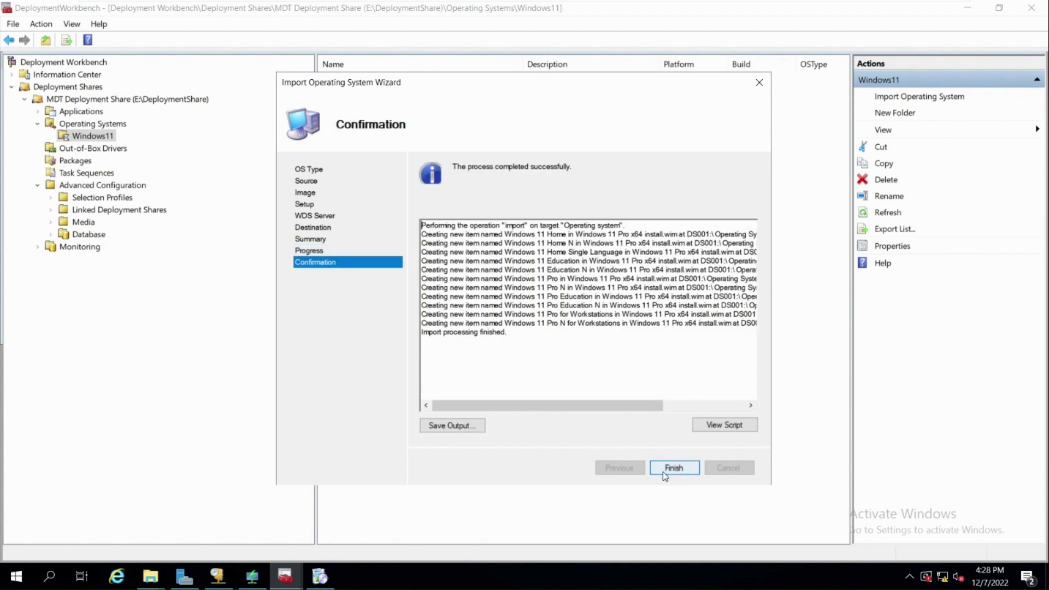
pyautogui.click(663, 469)
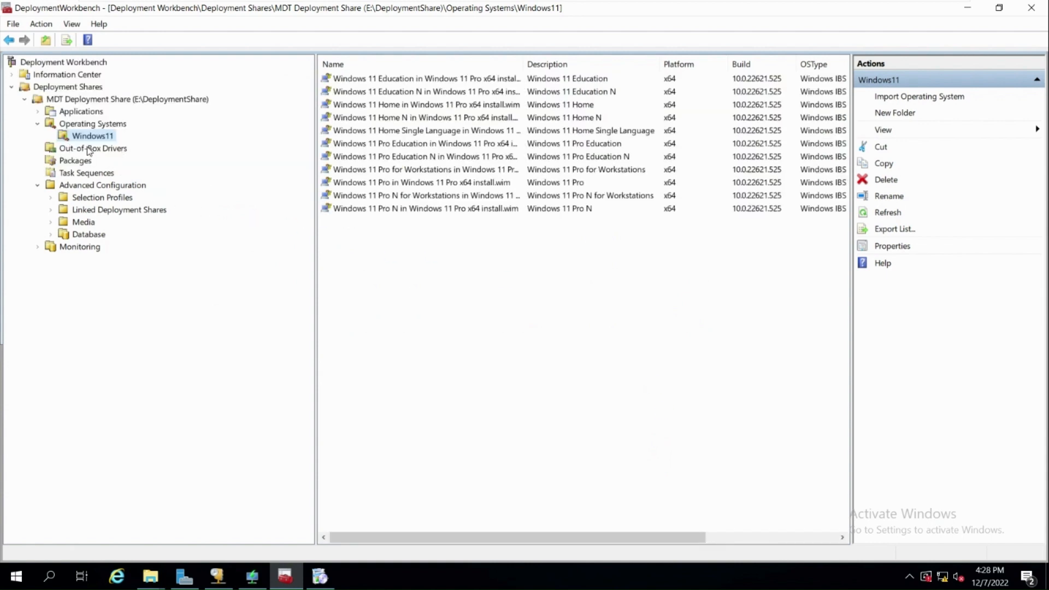
# - Create a folder named hp elitebook 850 g5 under Out-of-Box Drivers
pyautogui.click(74, 148)
pyautogui.rightClick(73, 146)
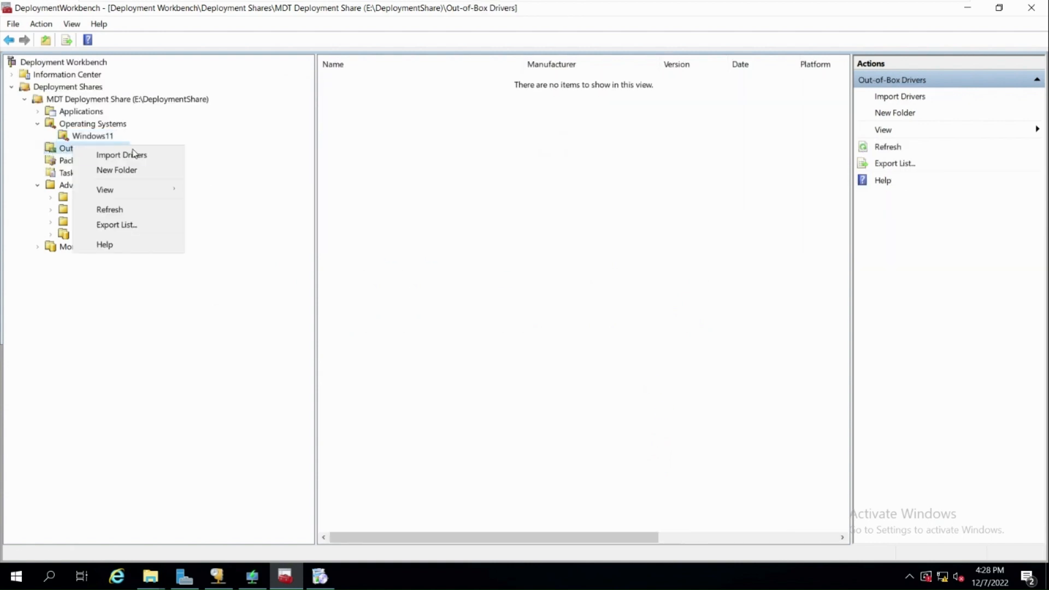
pyautogui.click(130, 170)
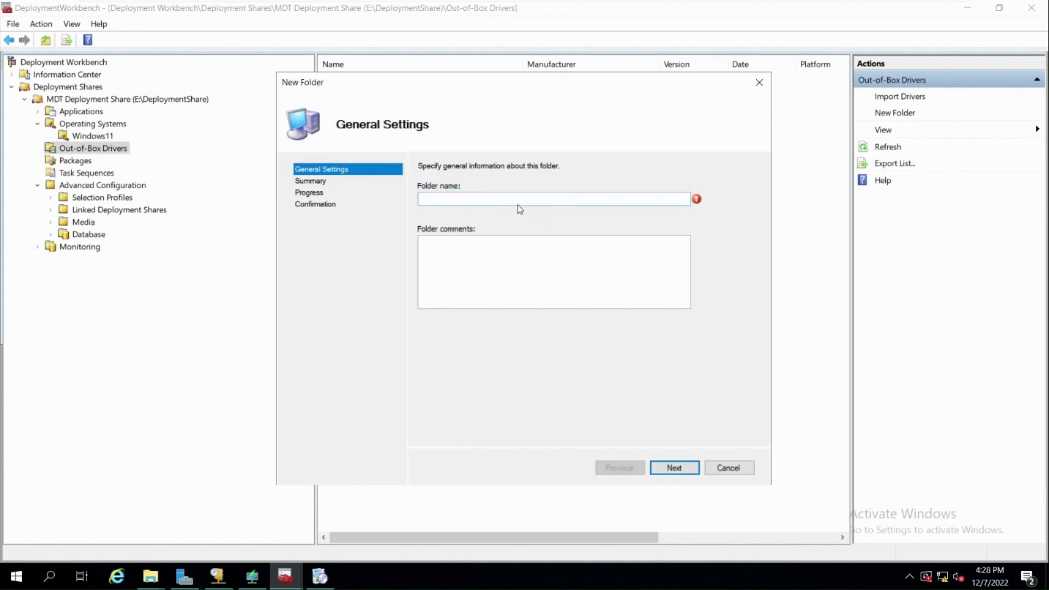
pyautogui.write('hp elitebook 850 g5')
pyautogui.click(674, 467)
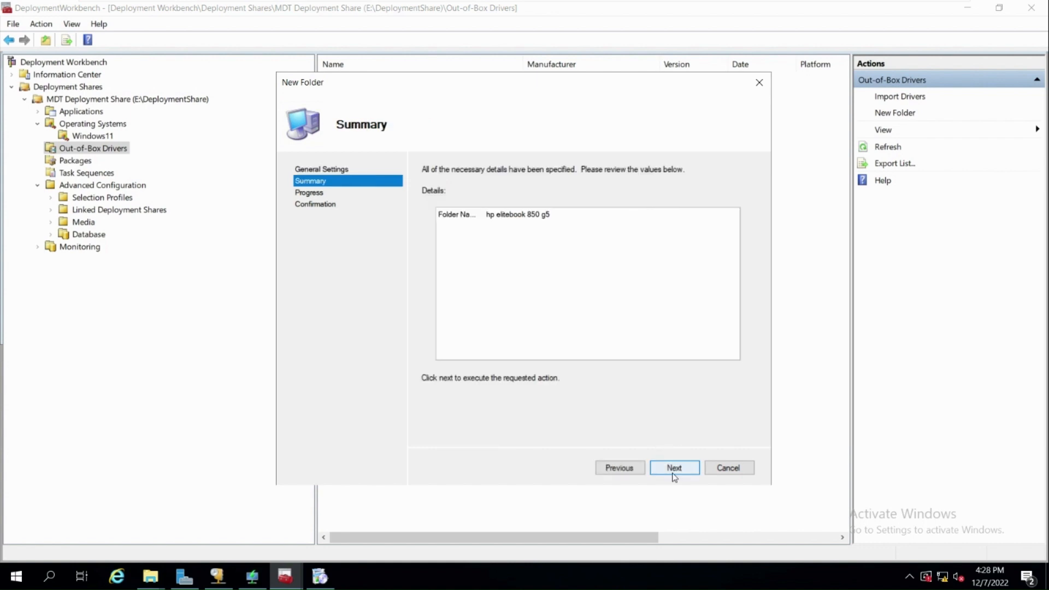
pyautogui.click(673, 469)
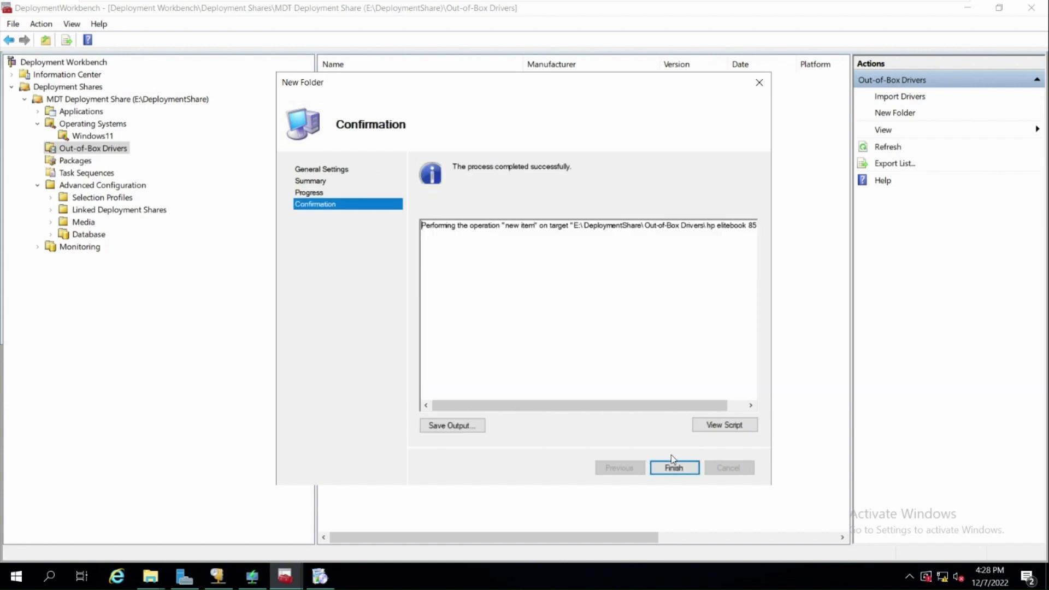
pyautogui.click(673, 467)
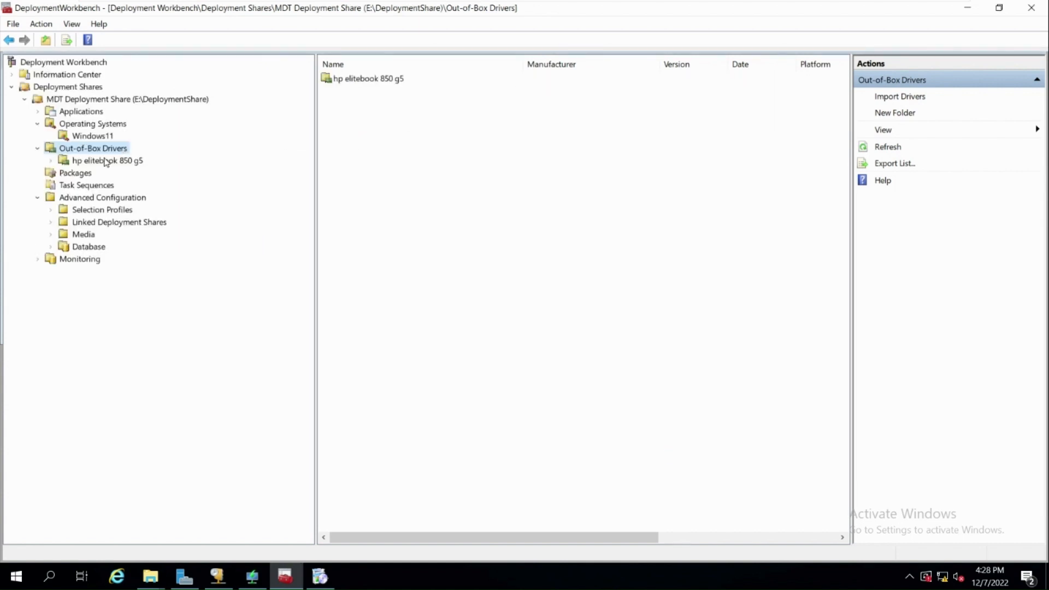
pyautogui.click(75, 161)
pyautogui.rightClick(112, 162)
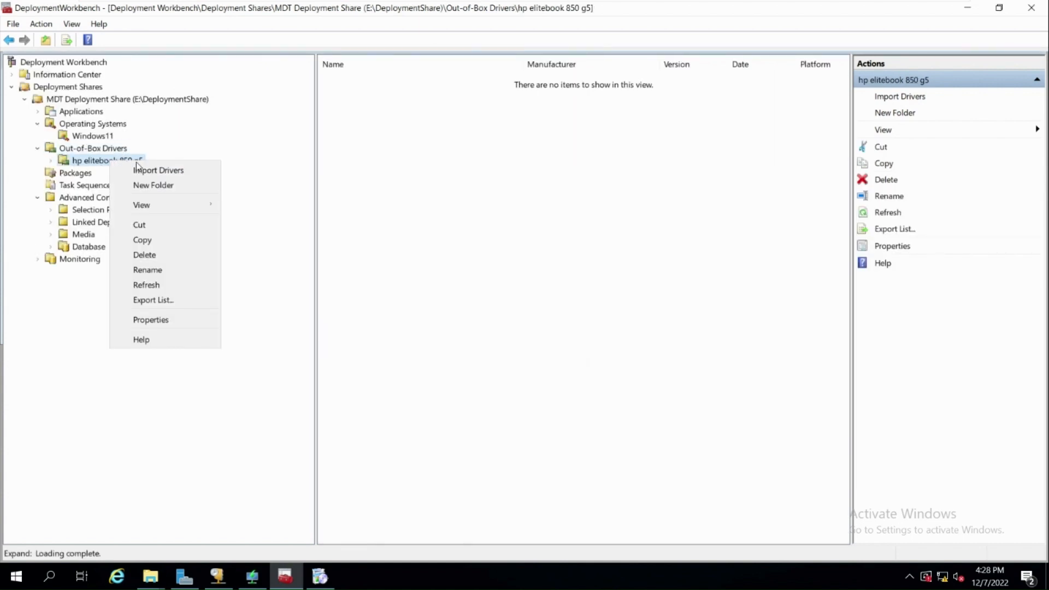
pyautogui.click(193, 168)
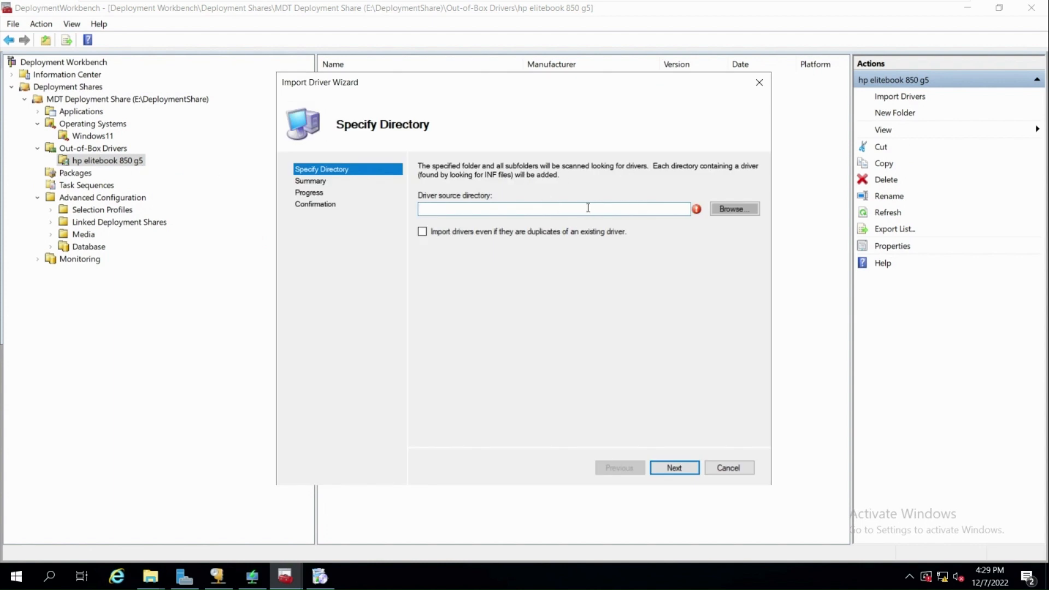
pyautogui.click(718, 469)
pyautogui.click(523, 386)
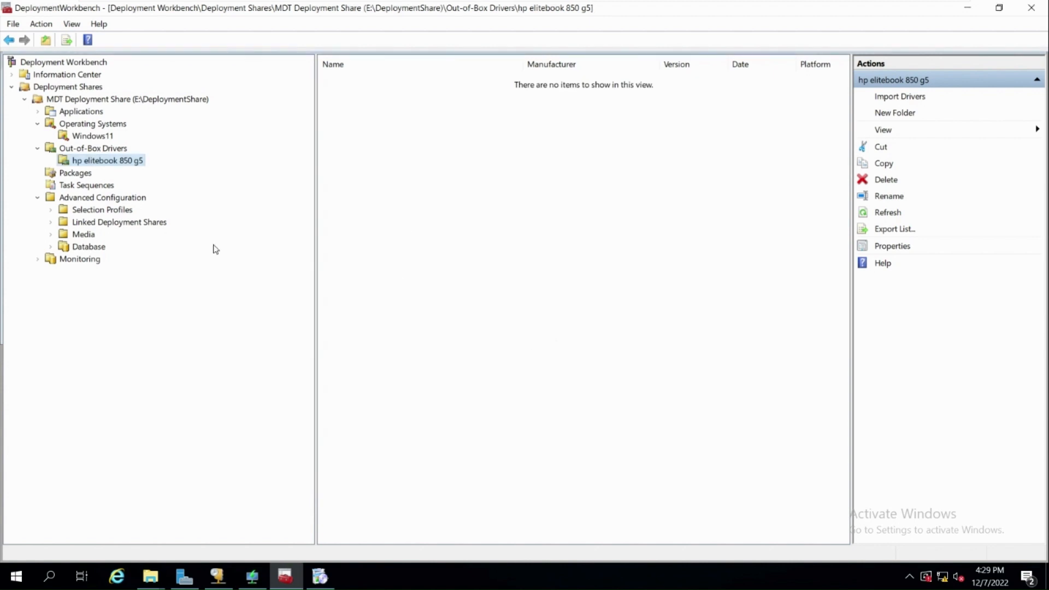
# - Start a new selection profile named hp elitebook 850 g5 under Advanced Configuration's Selection Profiles
pyautogui.click(99, 212)
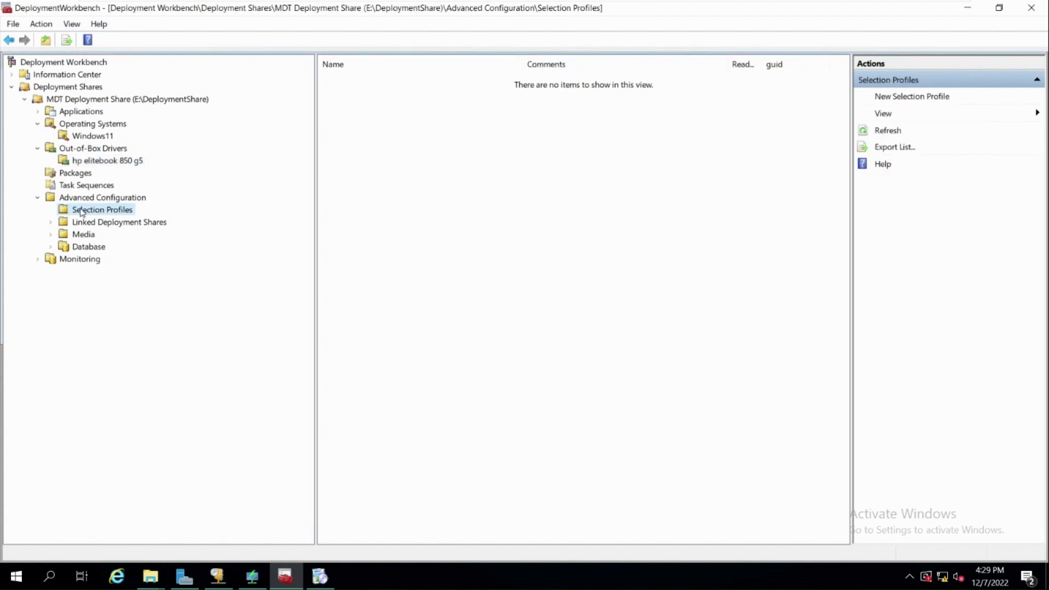
pyautogui.rightClick(125, 213)
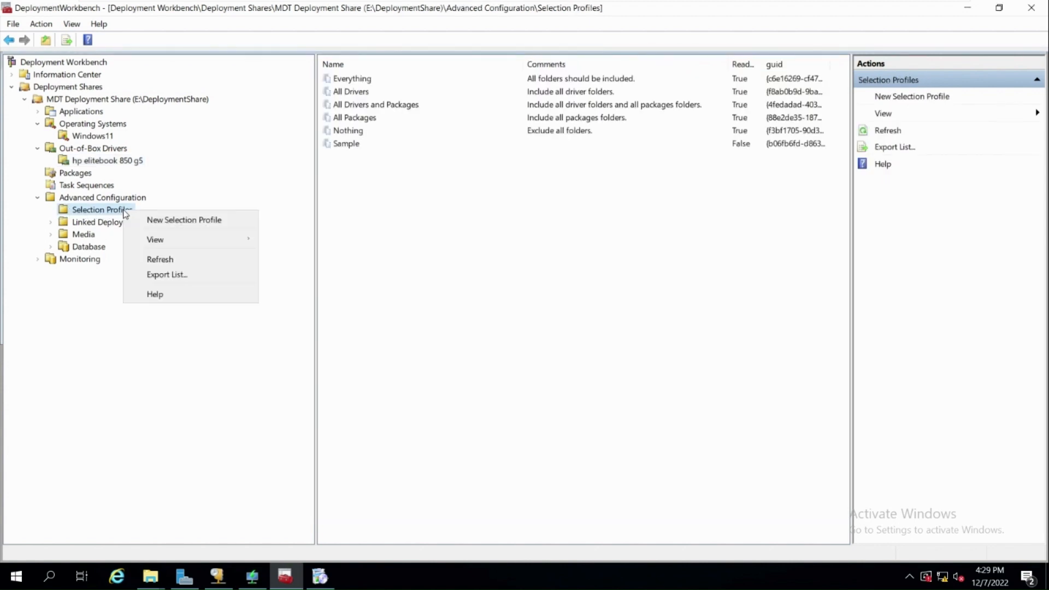
pyautogui.click(164, 221)
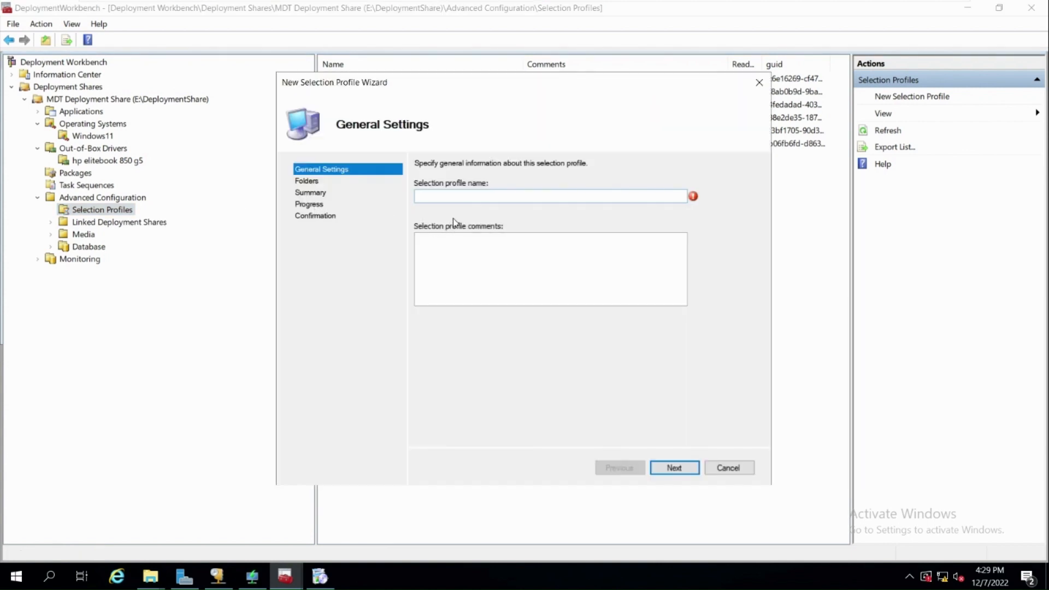
pyautogui.write('h')
pyautogui.write('p elitebook 850 g5')
pyautogui.moveTo(503, 88); pyautogui.dragTo(451, 136)
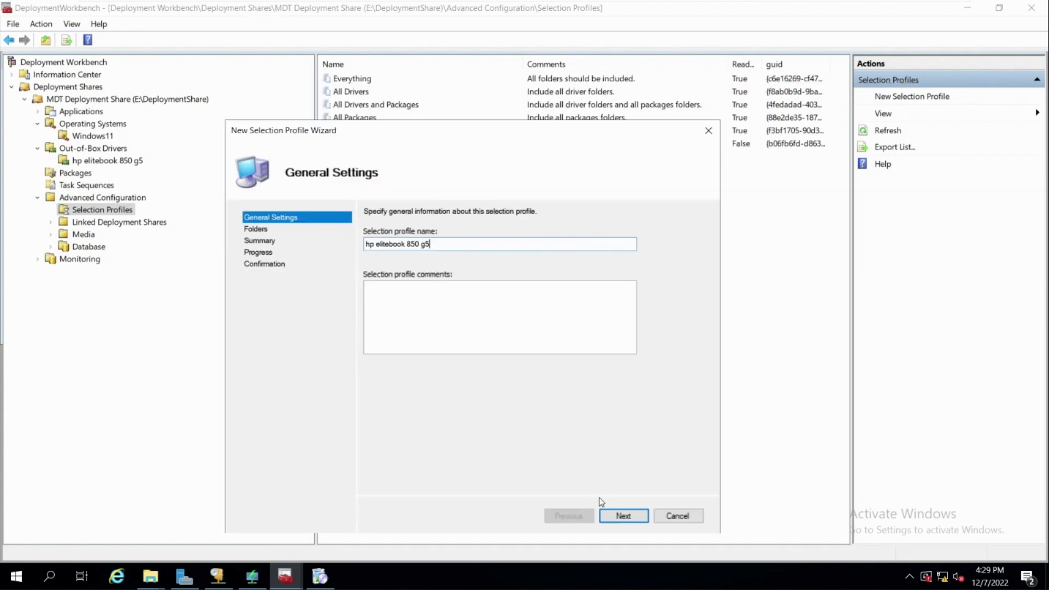
pyautogui.click(623, 516)
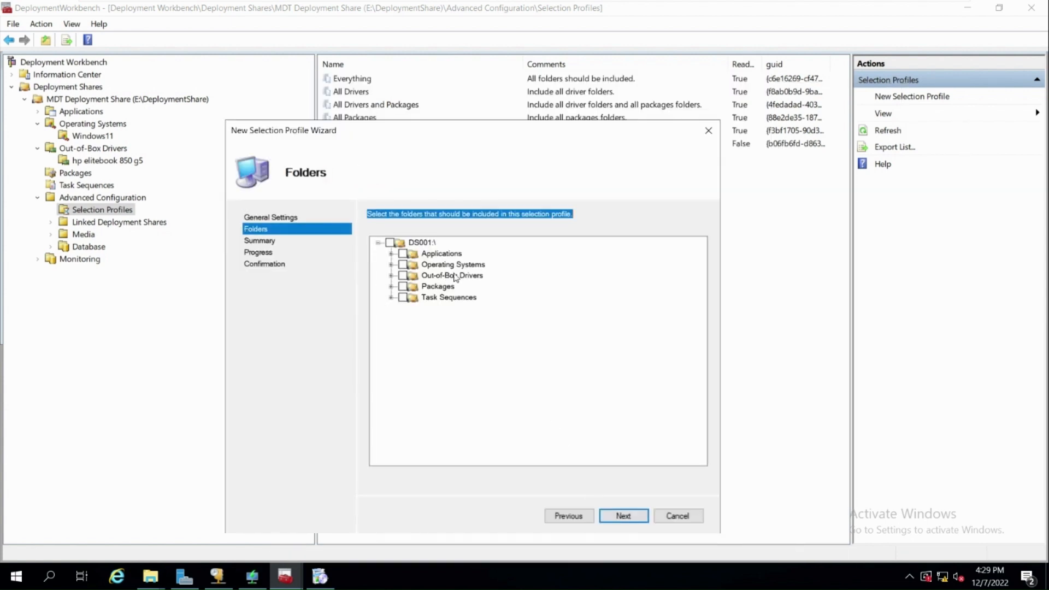
# - Include the hp elitebook 850 g5 folder from Out-of-Box Drivers and finish creating the selection profile
pyautogui.click(391, 275)
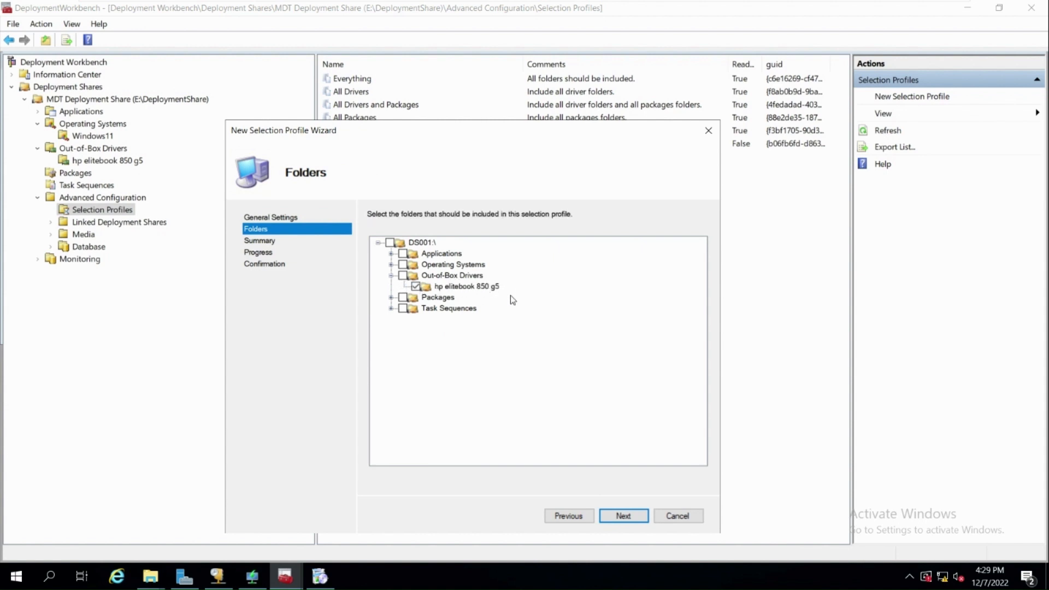
pyautogui.click(633, 516)
pyautogui.click(633, 516)
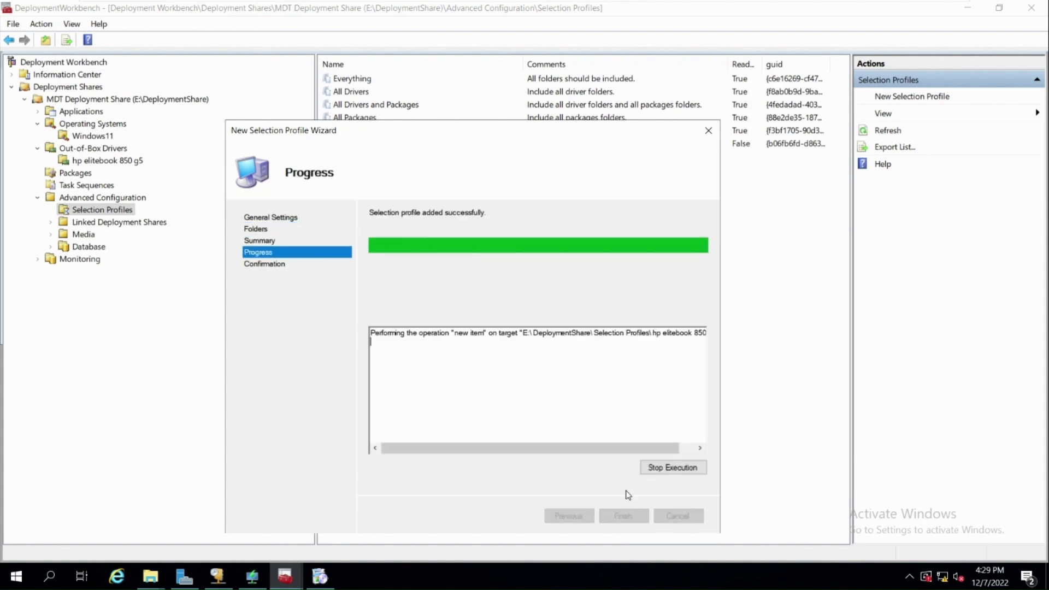
pyautogui.click(623, 516)
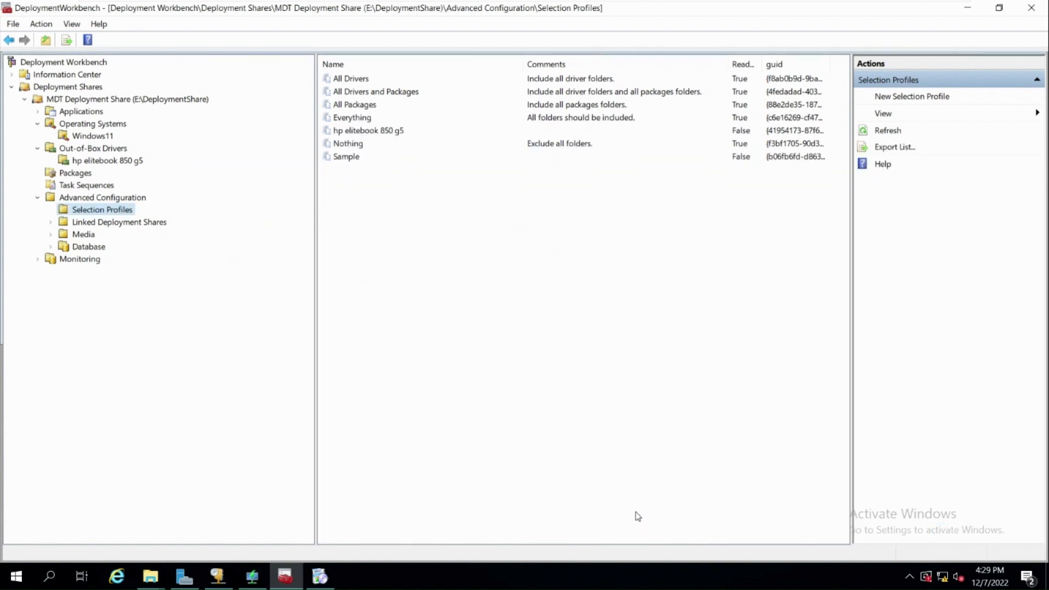
pyautogui.click(378, 133)
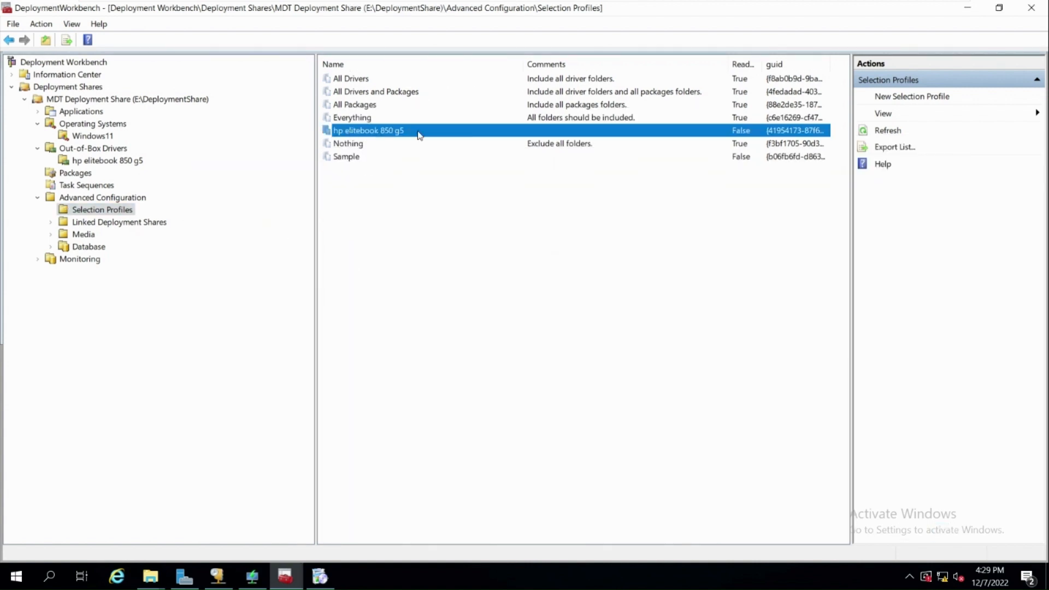
# - Start a new task sequence with ID 1 and the name "install win11 on hp elitebook 850 g5"
pyautogui.click(66, 184)
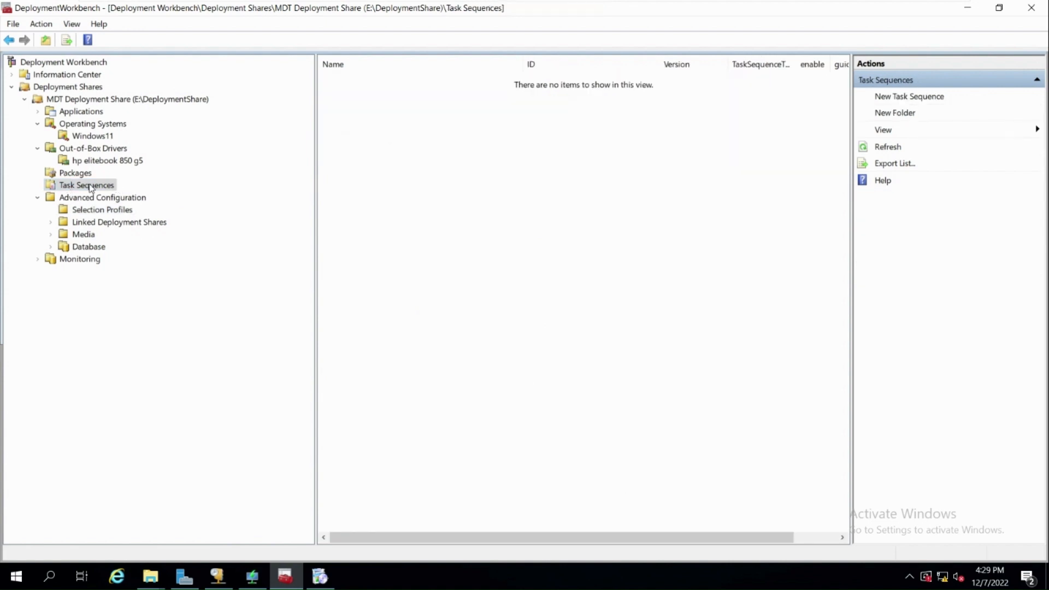
pyautogui.rightClick(89, 186)
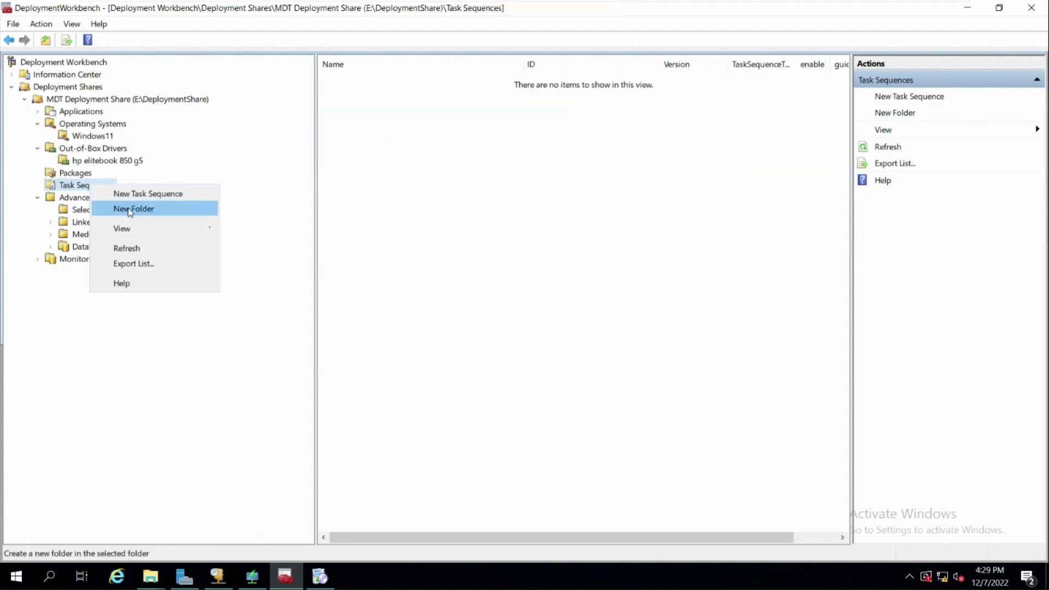
pyautogui.click(142, 195)
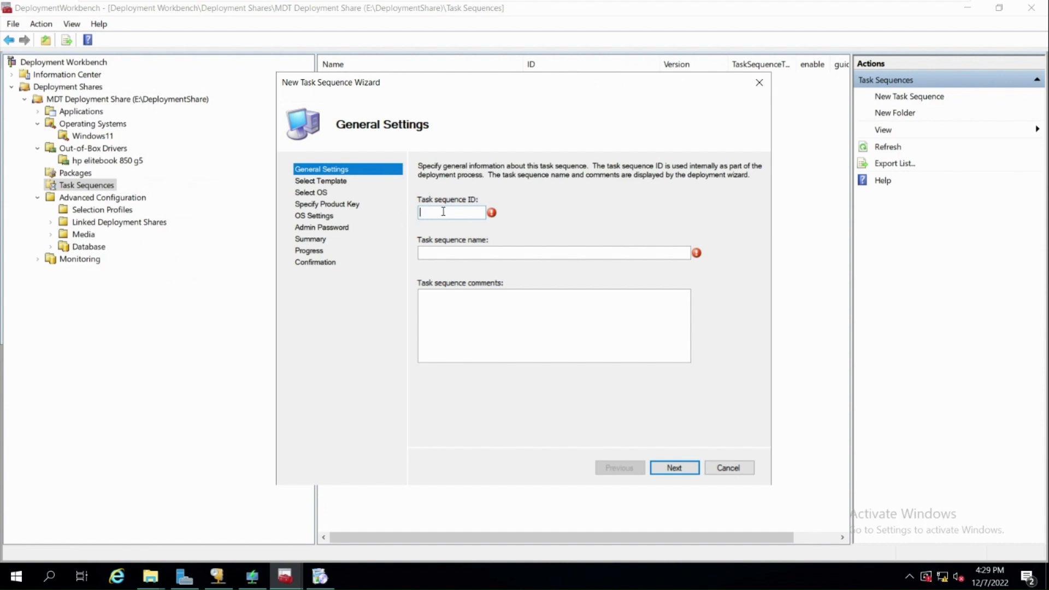
pyautogui.write('1')
pyautogui.click(458, 255)
pyautogui.write('in')
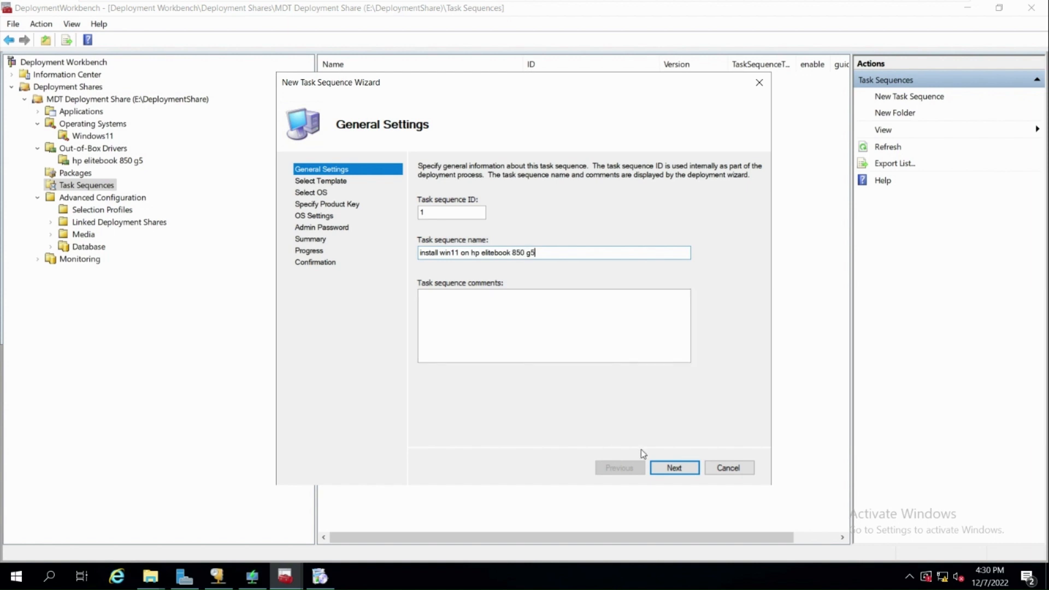
pyautogui.click(669, 468)
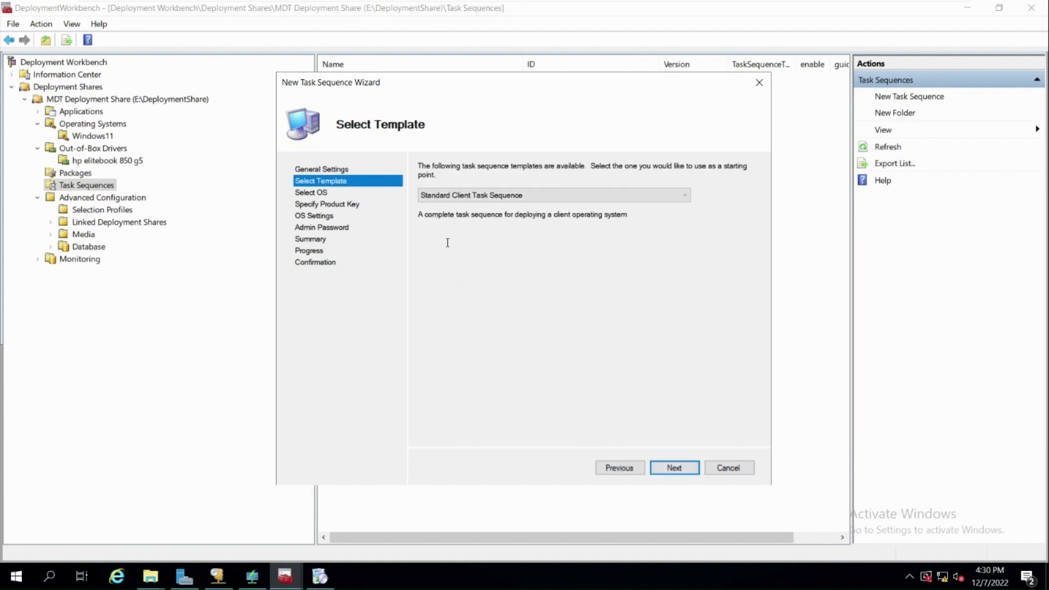
# - Use the Standard Client Task Sequence template with the "Windows 11 Pro in Windows 11 Pro x64 install.wim" image
pyautogui.click(473, 195)
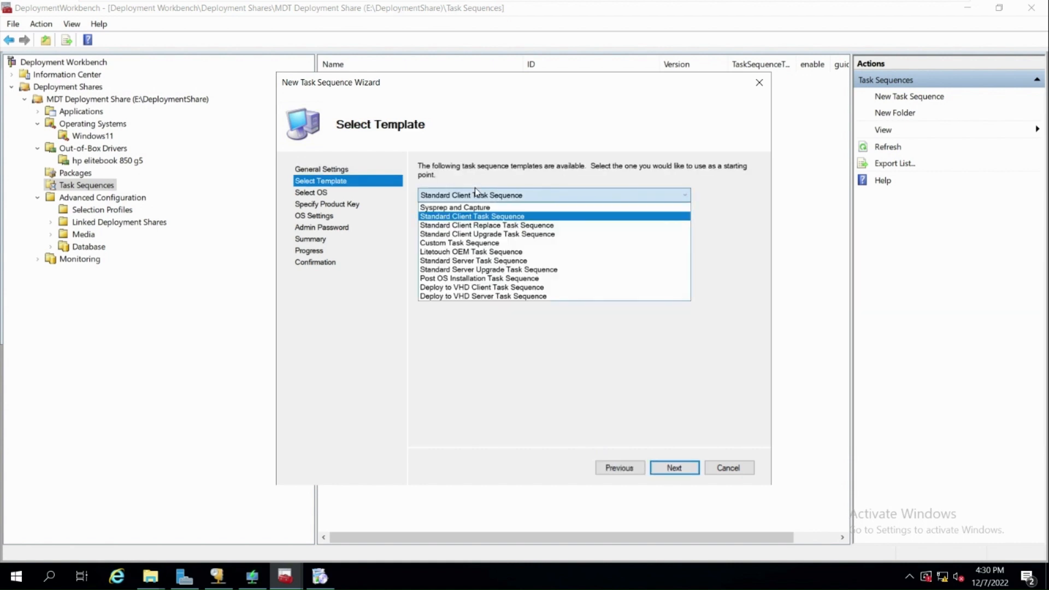
pyautogui.click(508, 216)
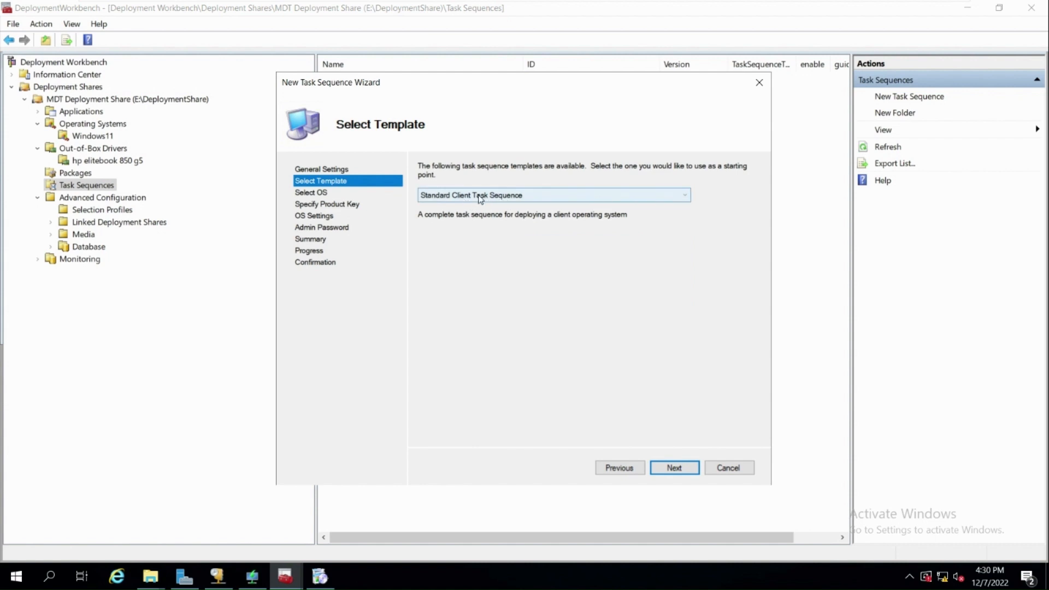
pyautogui.click(673, 468)
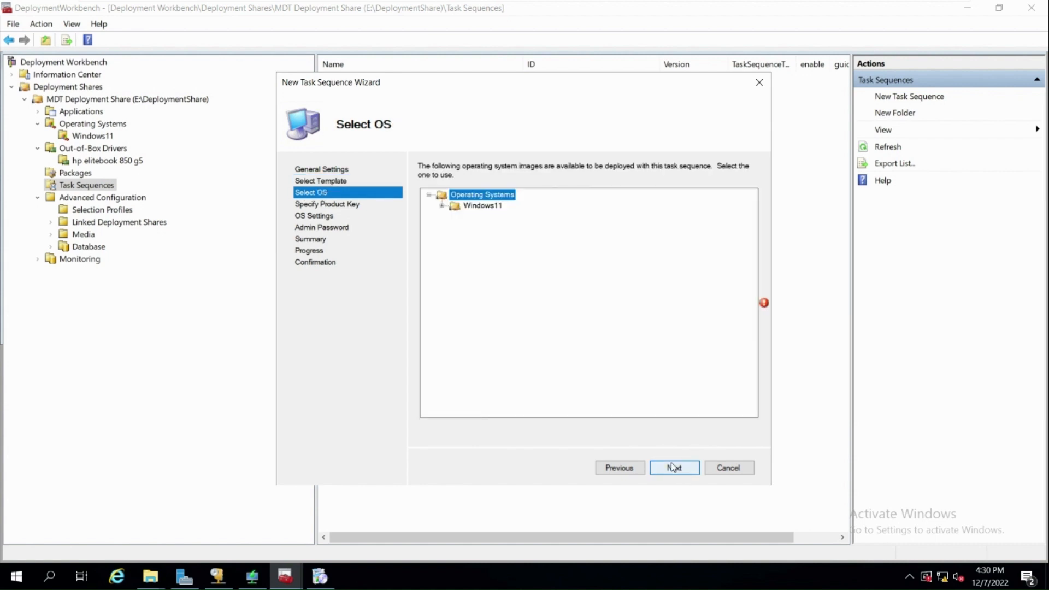
pyautogui.click(442, 206)
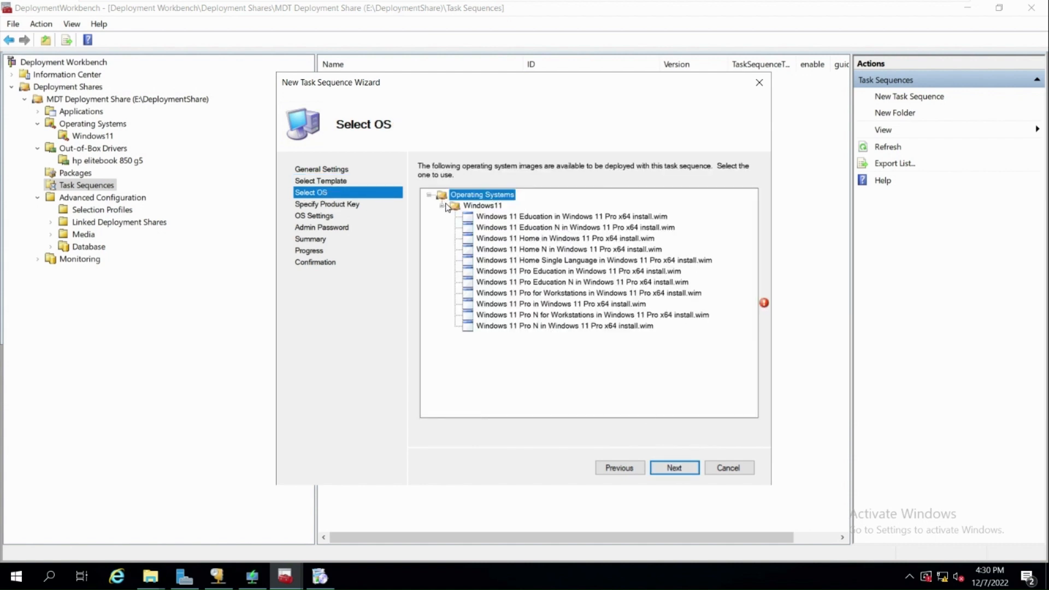
pyautogui.click(548, 305)
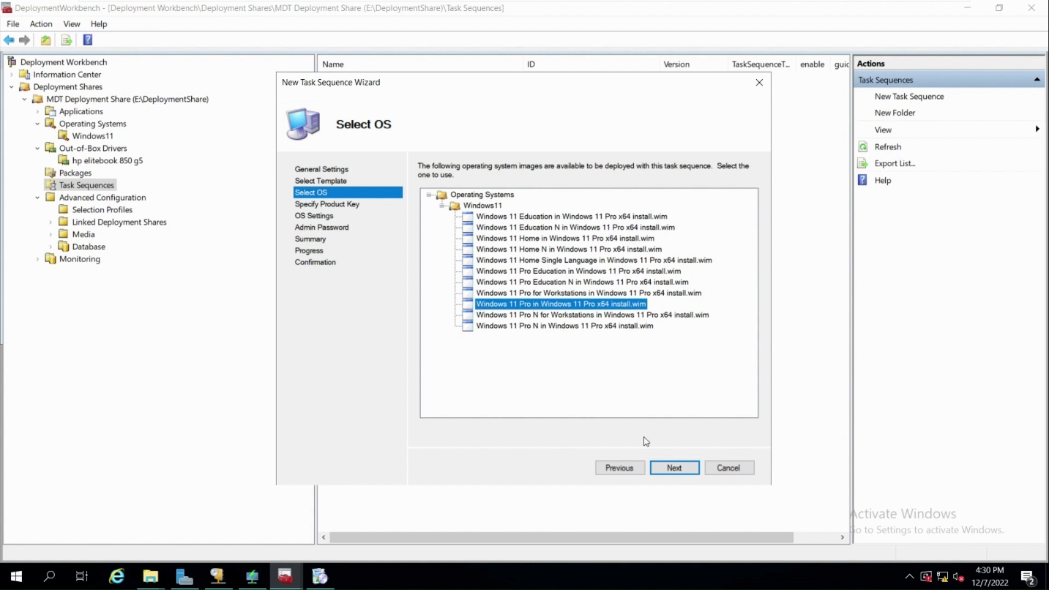
pyautogui.click(663, 468)
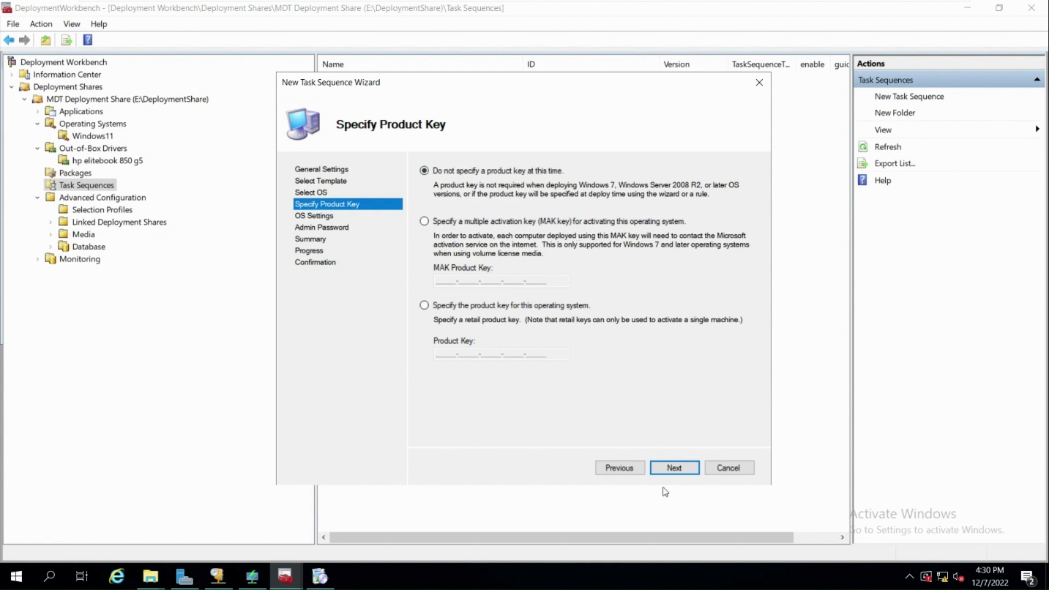
# - Leave the product key unspecified and set the task sequence's organization to improve
pyautogui.click(672, 469)
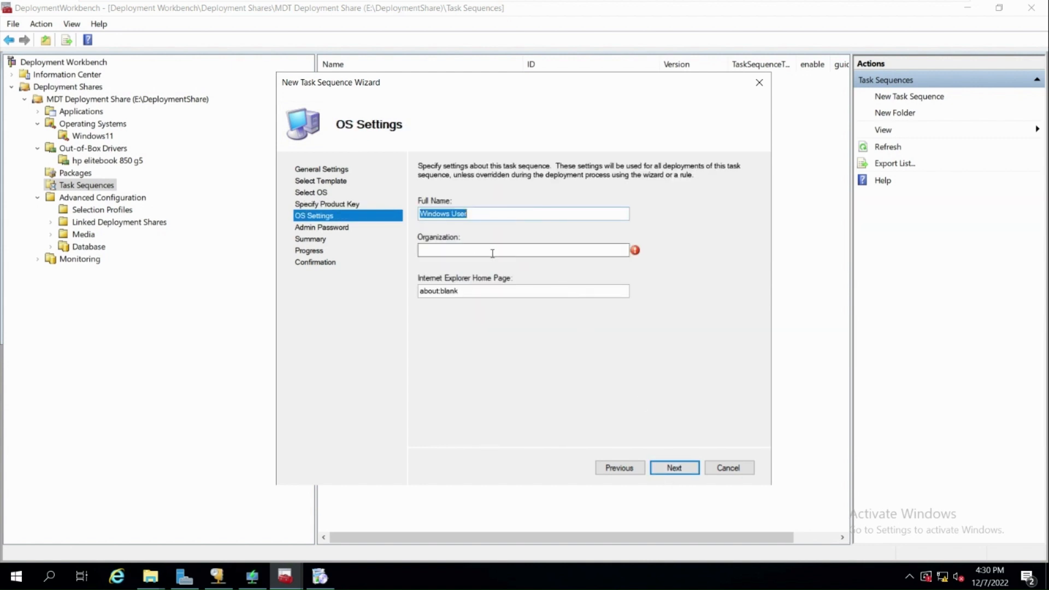
pyautogui.click(475, 251)
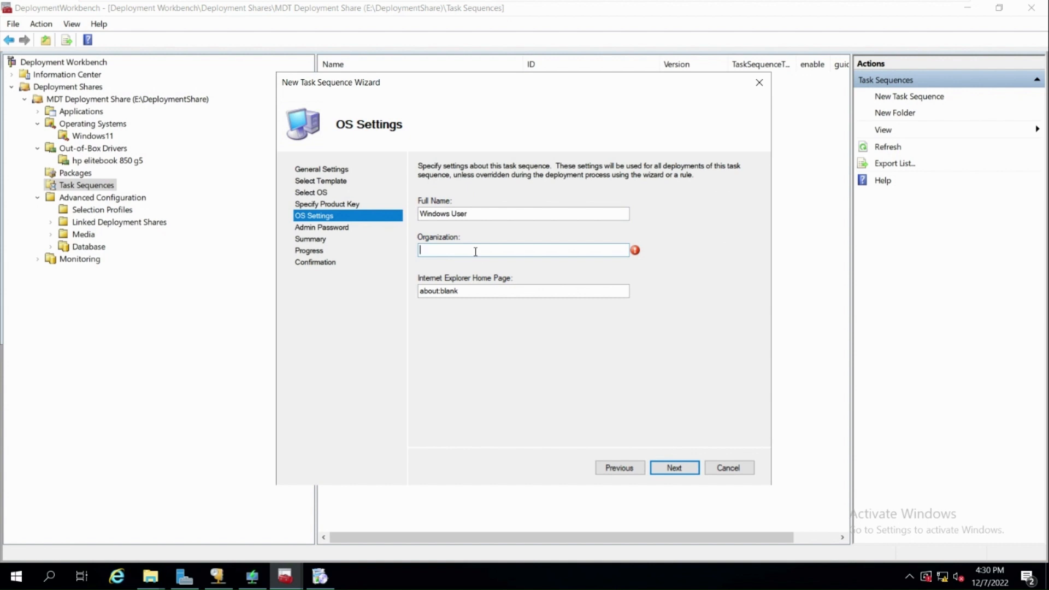
pyautogui.write('improve')
pyautogui.click(673, 468)
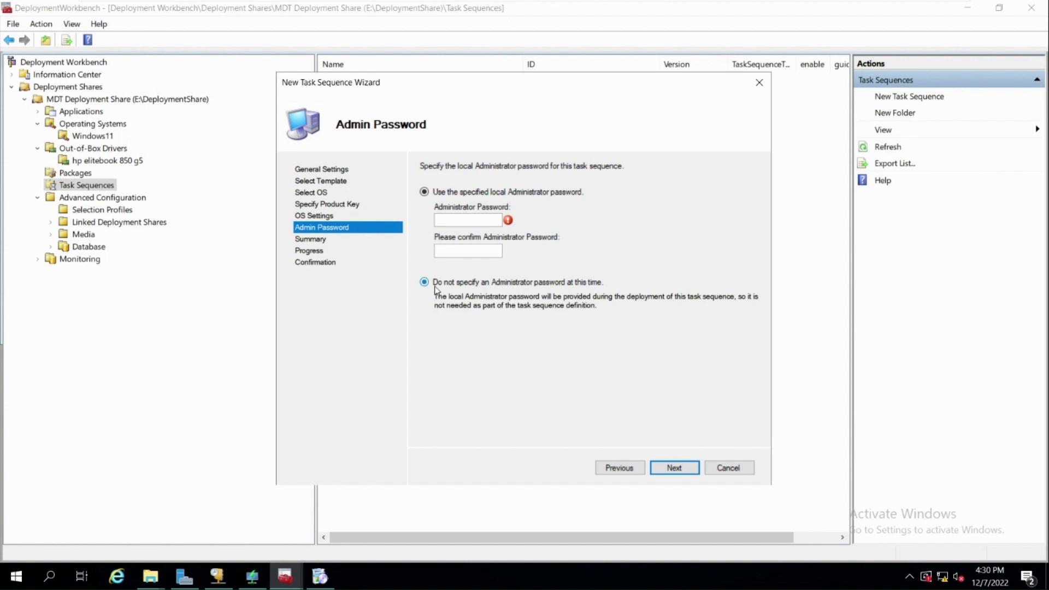
# - Choose not to specify an Administrator password and finish creating the task sequence
pyautogui.click(435, 284)
pyautogui.click(674, 468)
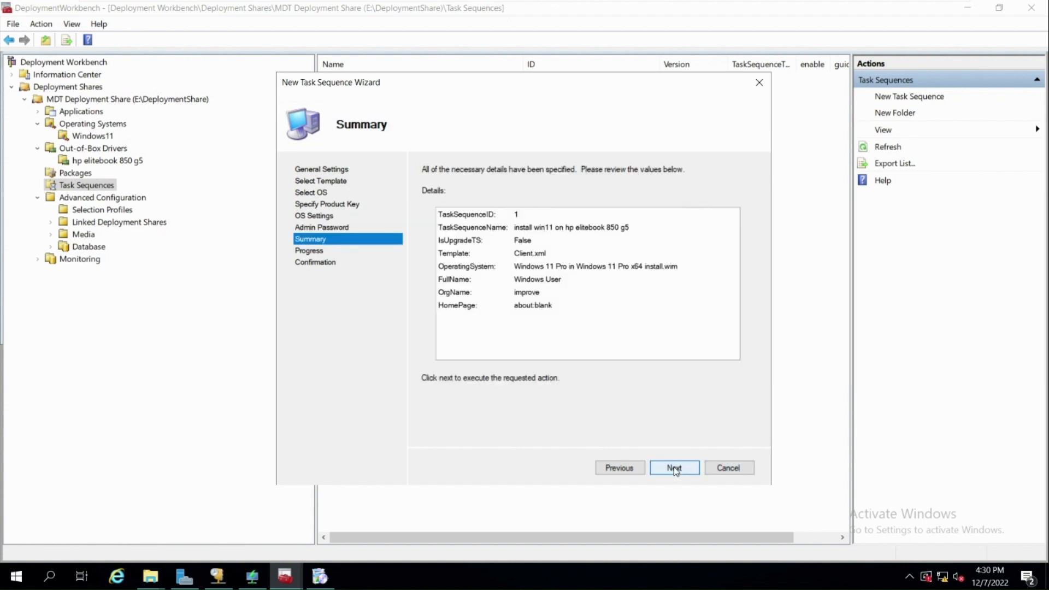
pyautogui.click(674, 468)
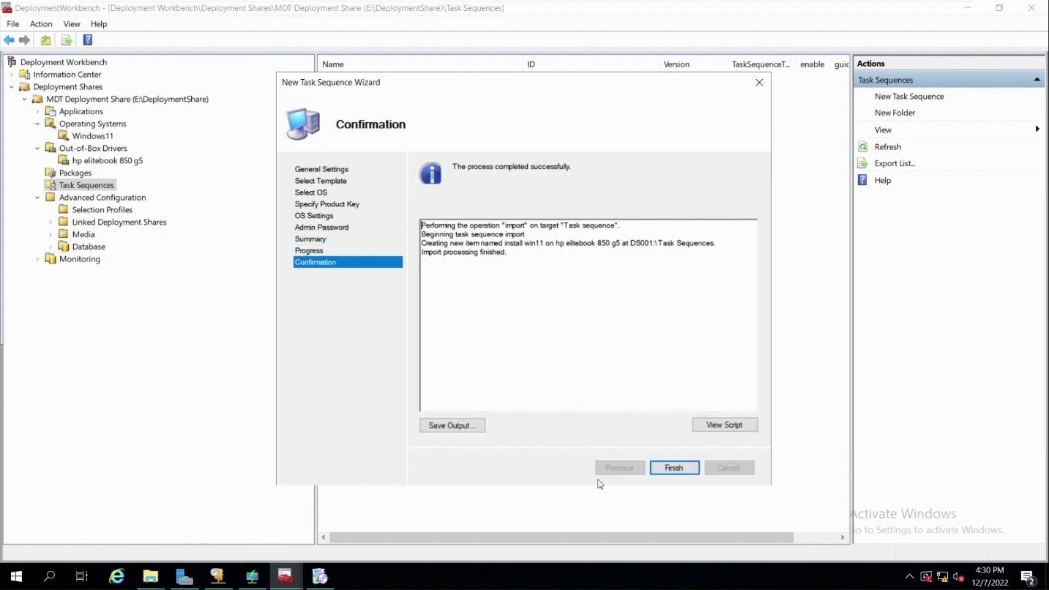
pyautogui.click(674, 468)
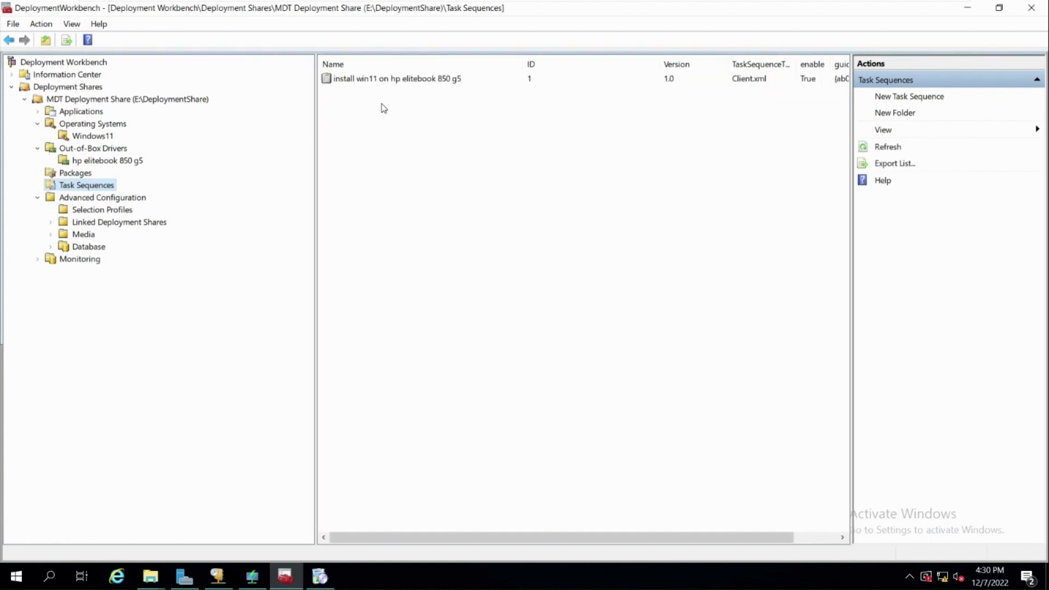
# - In the new task sequence's Preinstall group, set the Inject Drivers selection profile to hp elitebook 850 g5 and apply it
pyautogui.click(351, 83)
pyautogui.rightClick(391, 84)
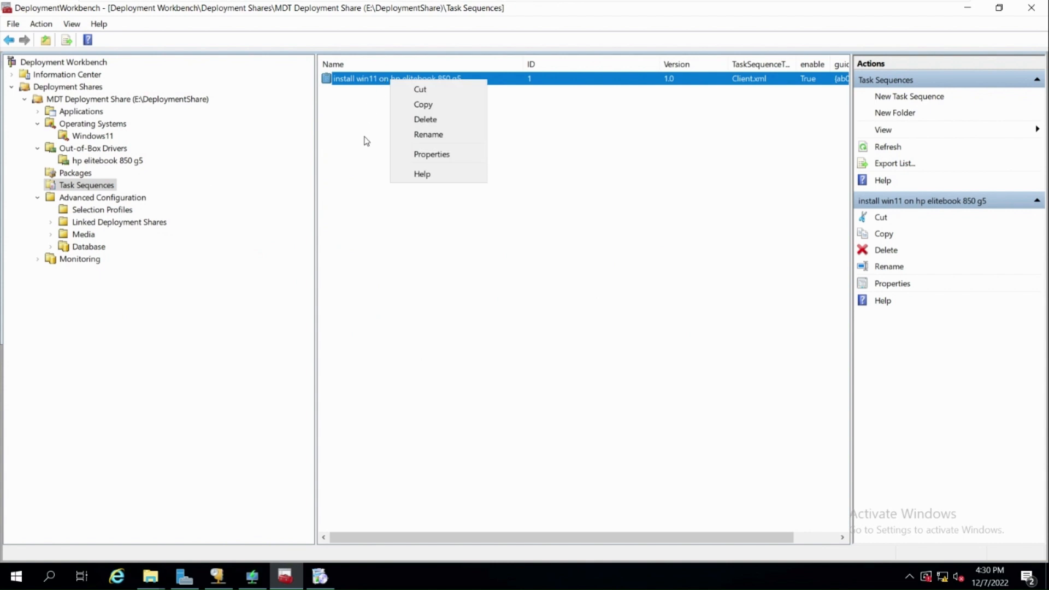
pyautogui.click(428, 153)
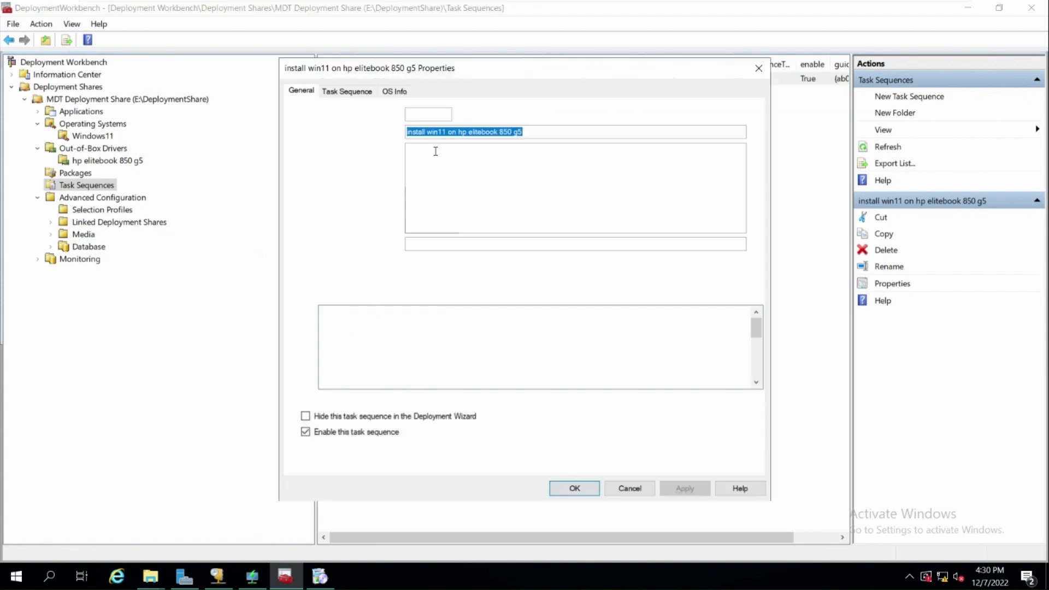
pyautogui.click(348, 93)
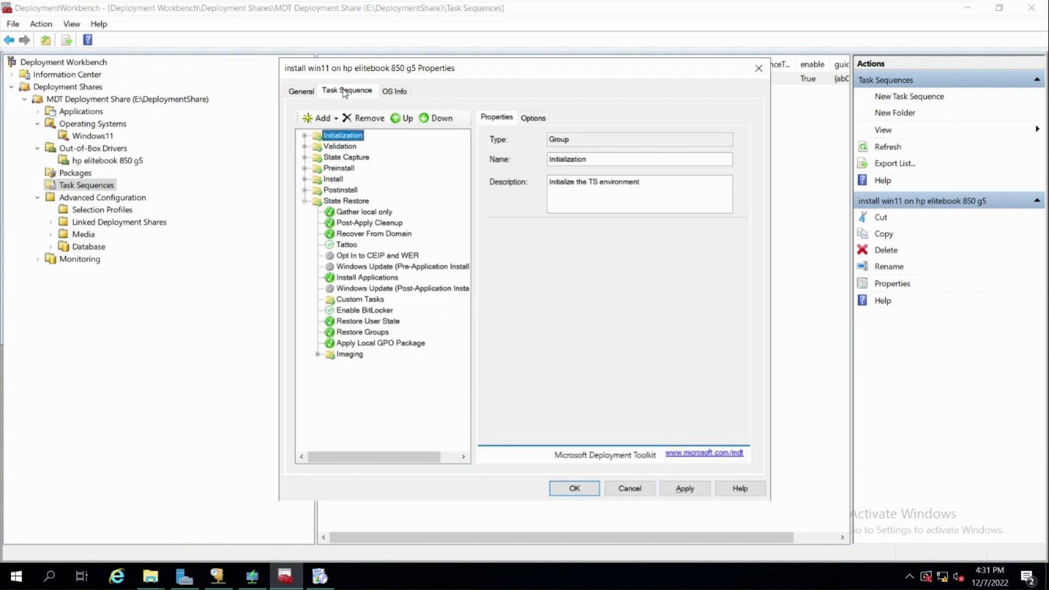
pyautogui.click(305, 168)
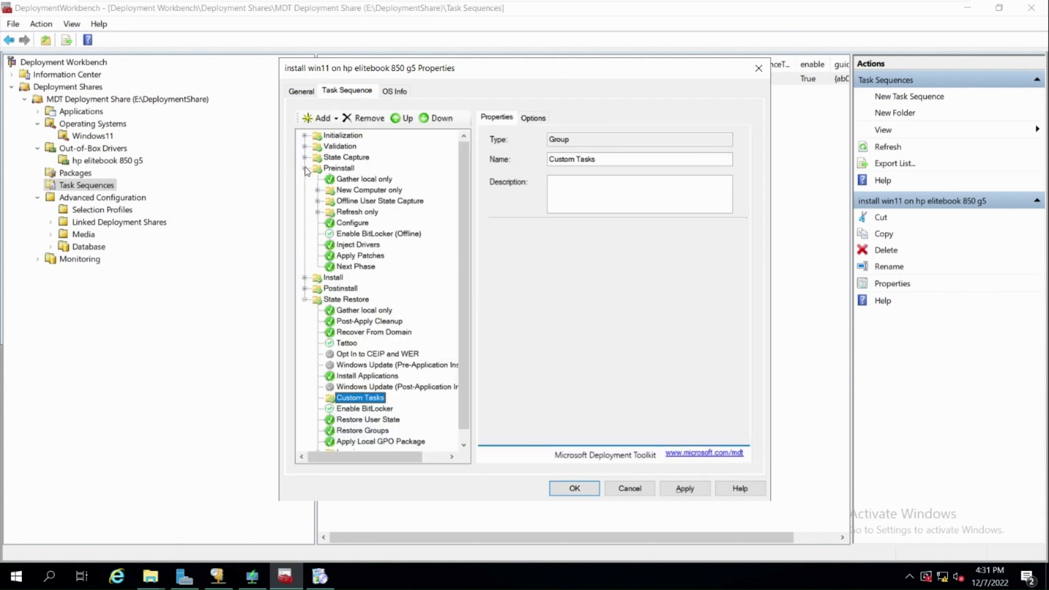
pyautogui.click(337, 245)
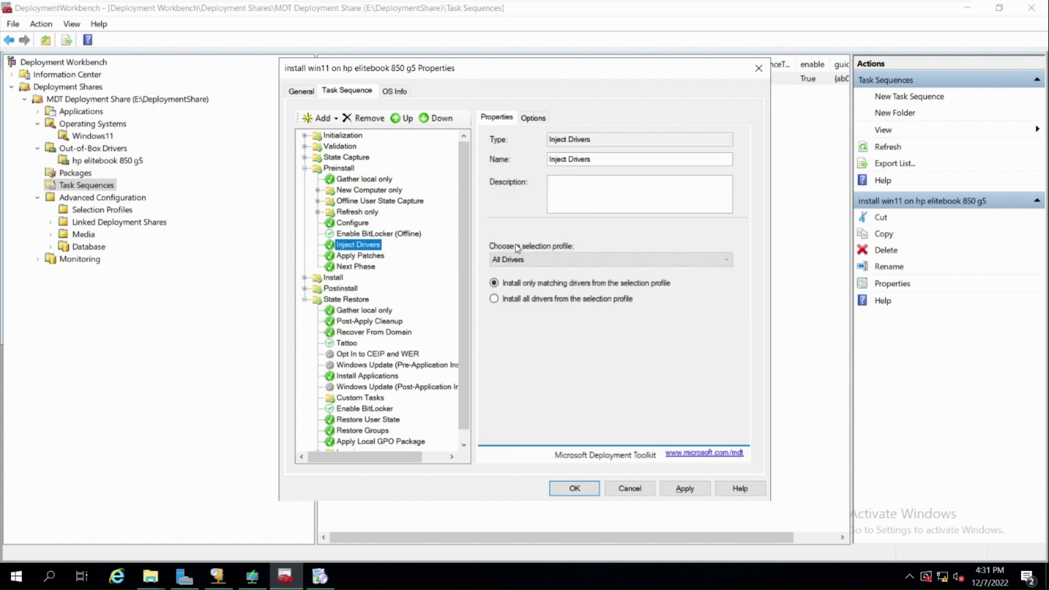
pyautogui.click(516, 261)
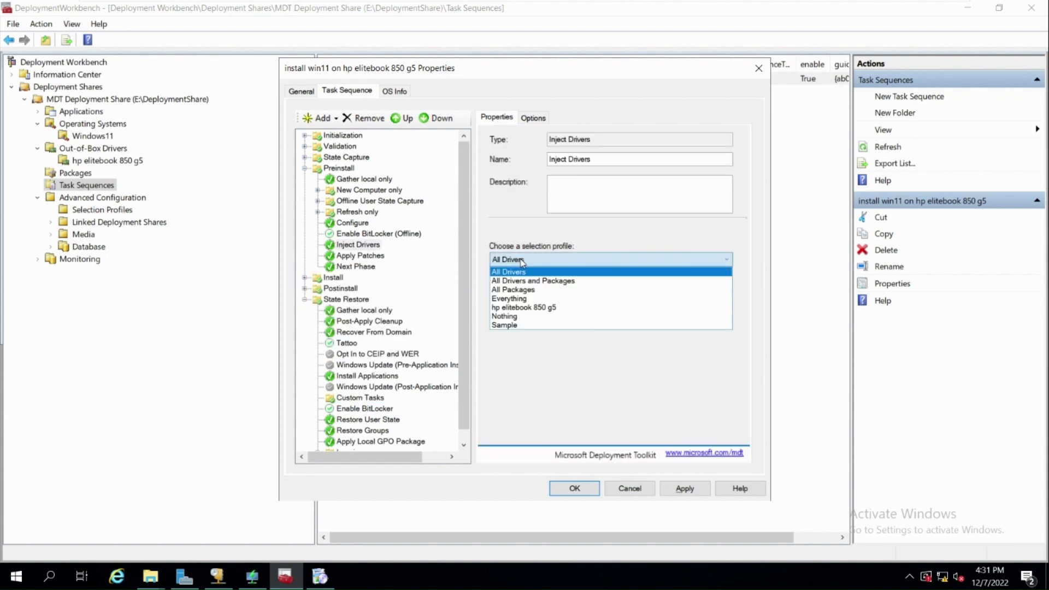
pyautogui.click(538, 308)
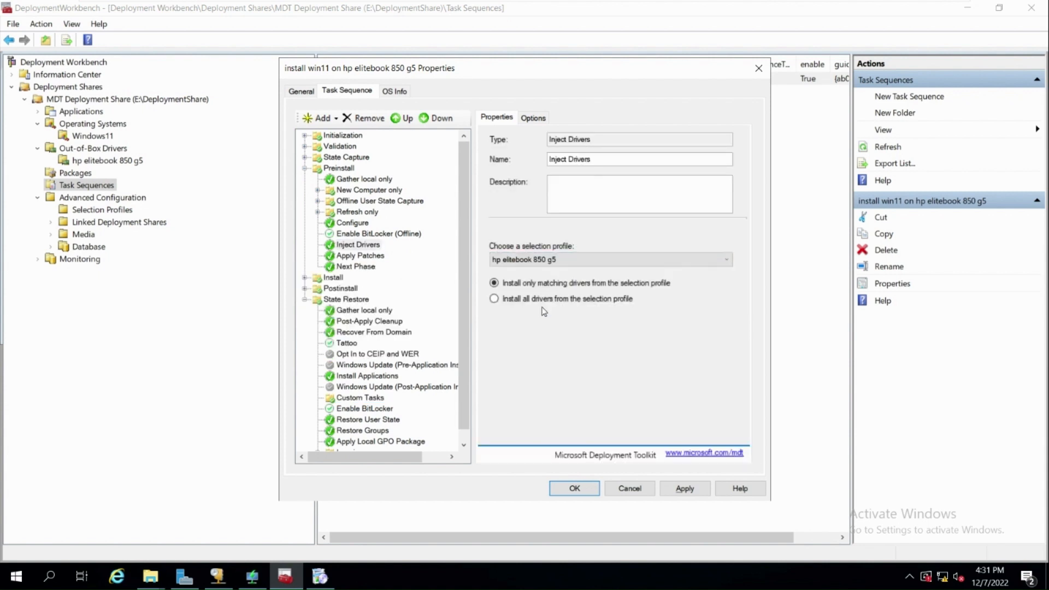
pyautogui.click(689, 490)
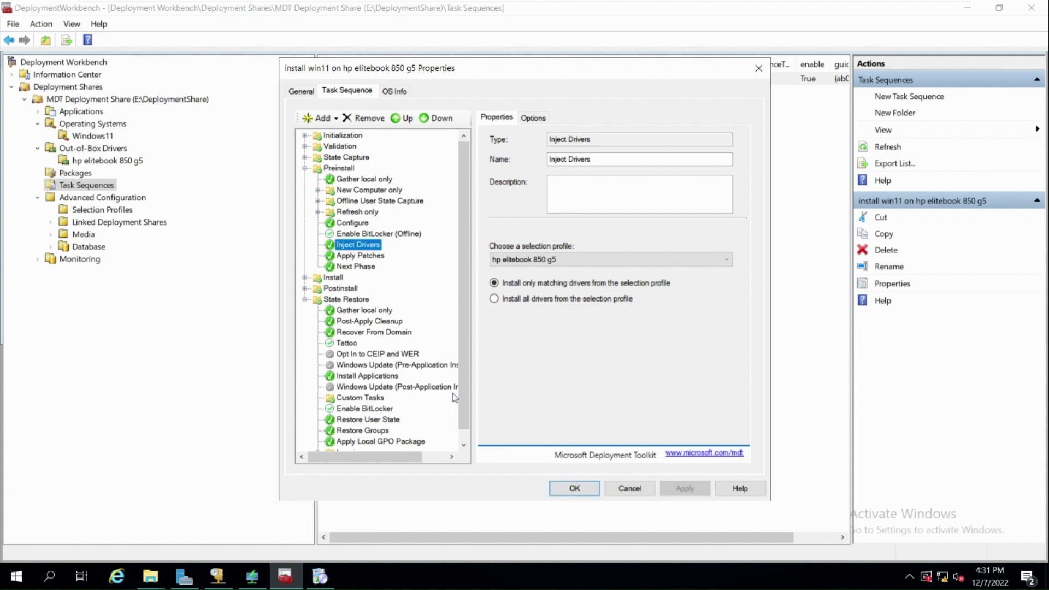
pyautogui.scroll(-1, 462, 360)
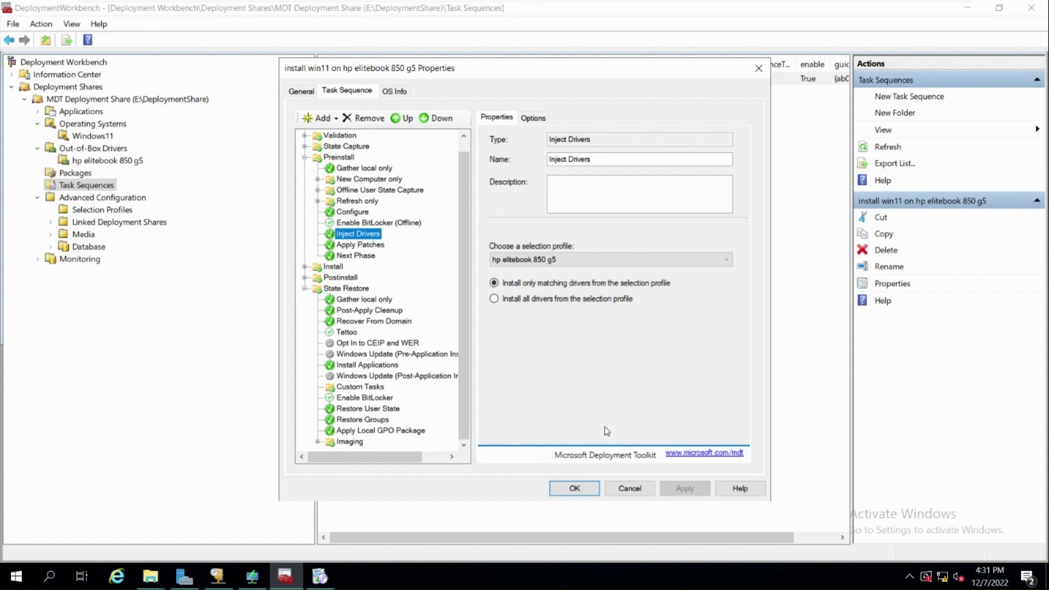
# - Close the task sequence properties and remove x86 from the MDT Deployment Share's supported platforms
pyautogui.click(573, 487)
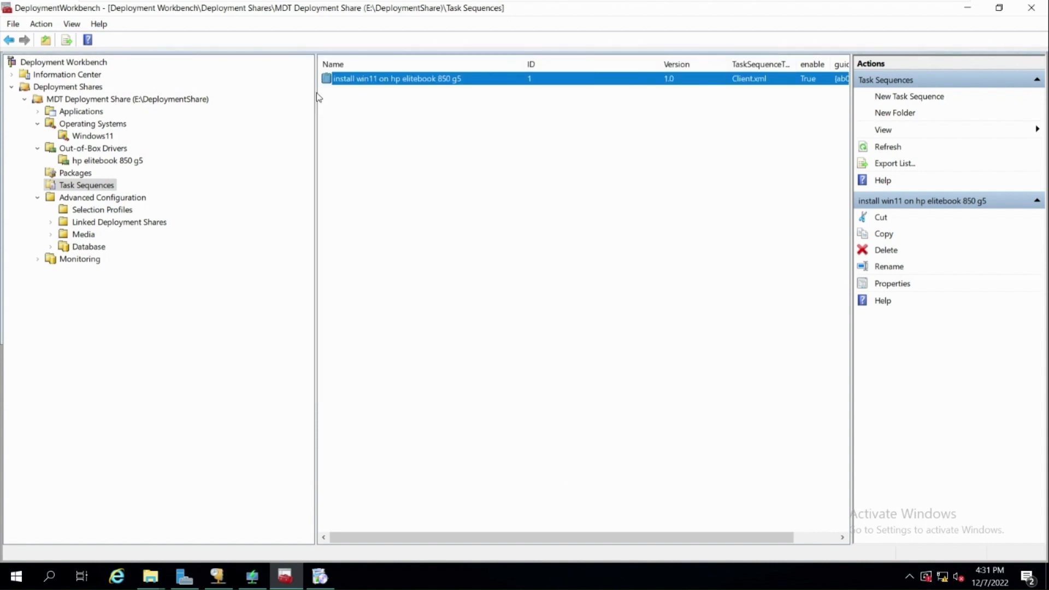
pyautogui.rightClick(351, 76)
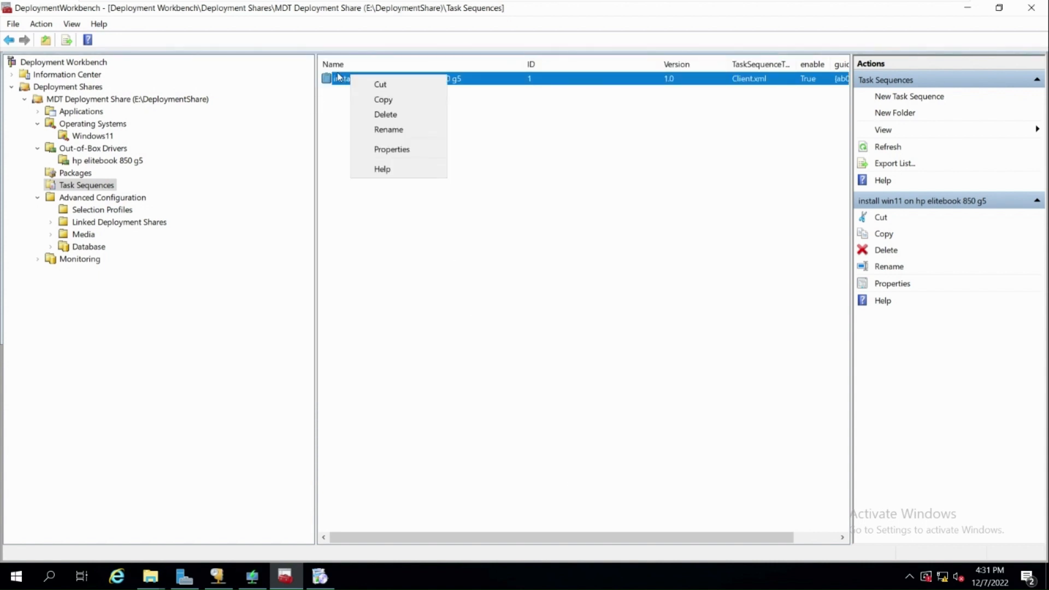
pyautogui.click(337, 78)
pyautogui.click(131, 98)
pyautogui.rightClick(122, 99)
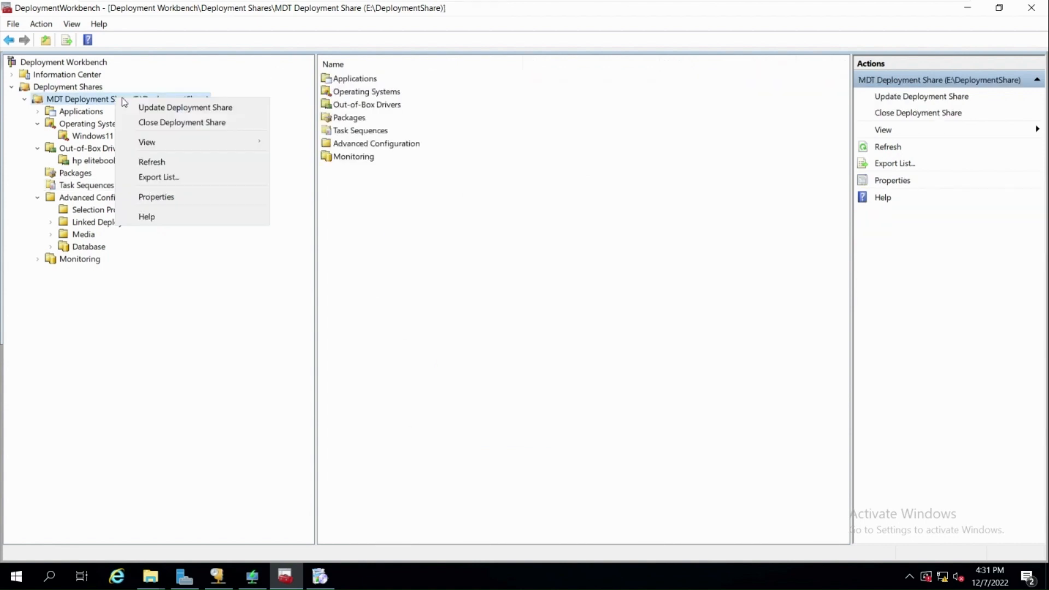
pyautogui.click(165, 198)
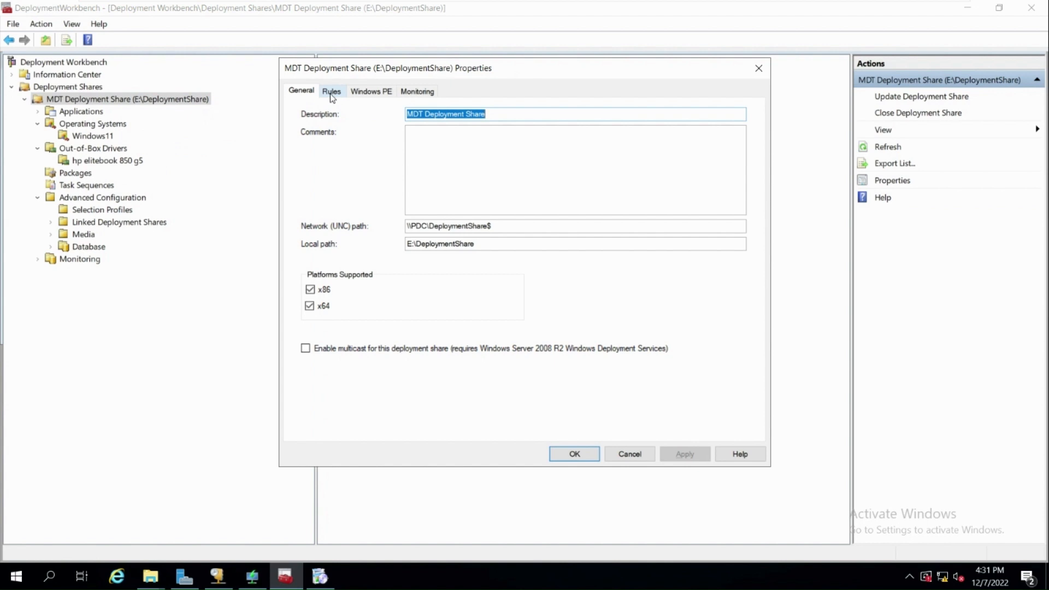
pyautogui.click(310, 289)
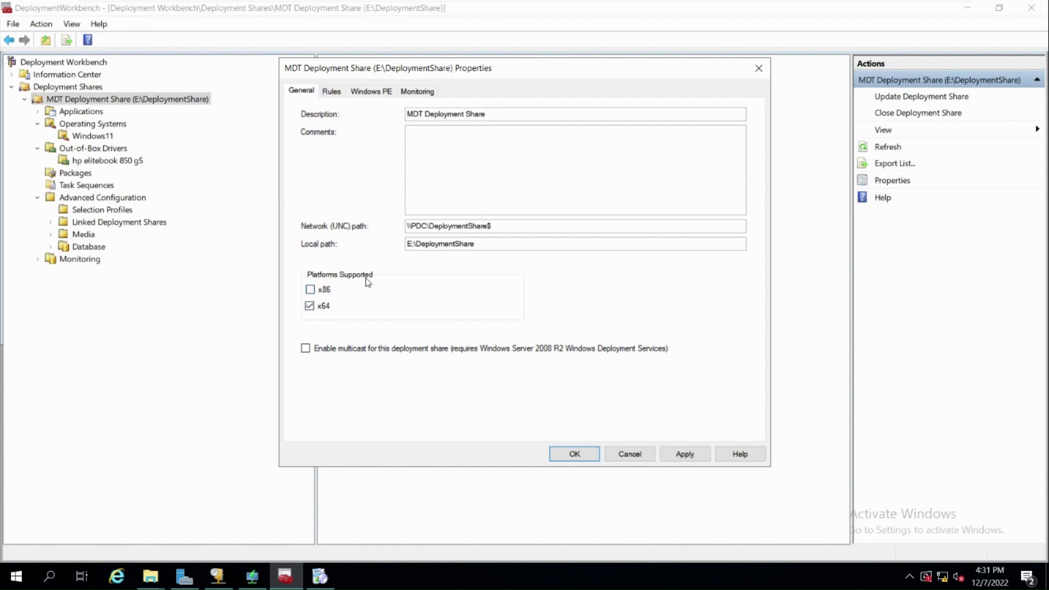
# - Review the deployment share's rules and Bootstrap.ini, and save the share's properties
pyautogui.click(334, 94)
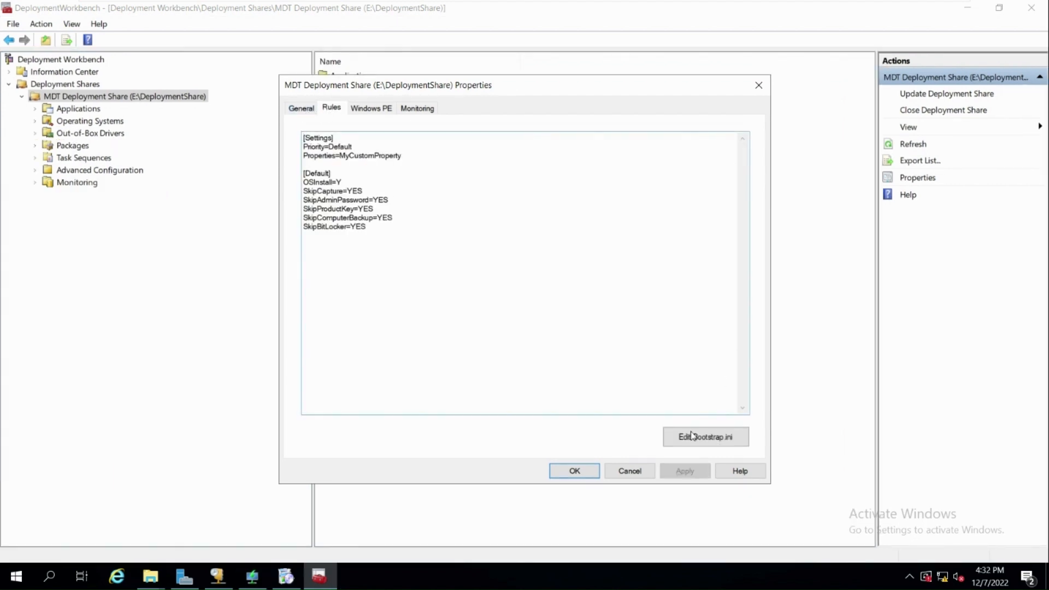
pyautogui.click(690, 437)
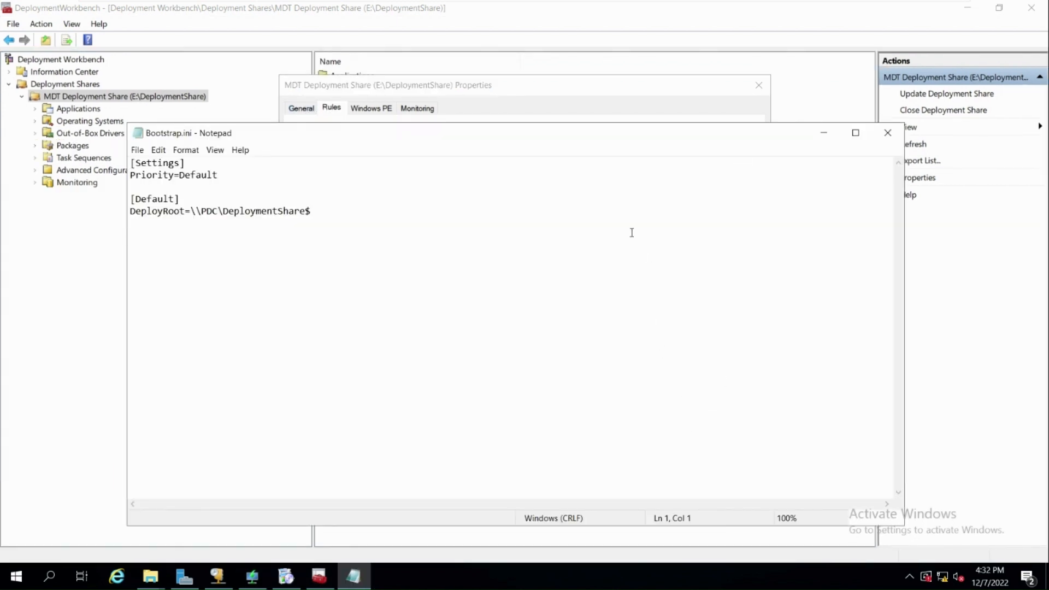
pyautogui.click(887, 133)
pyautogui.click(425, 265)
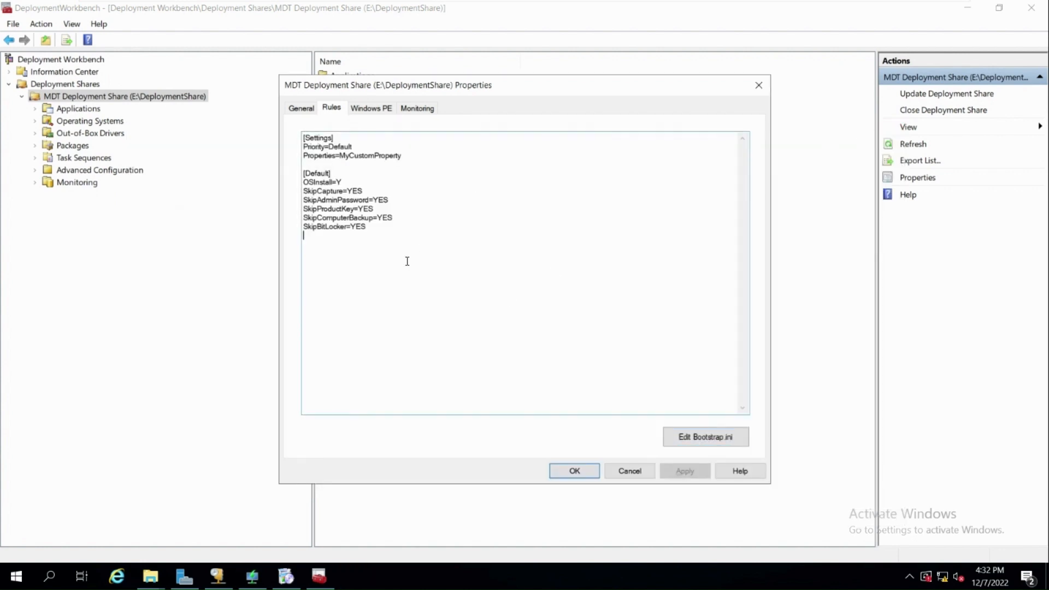
pyautogui.click(564, 477)
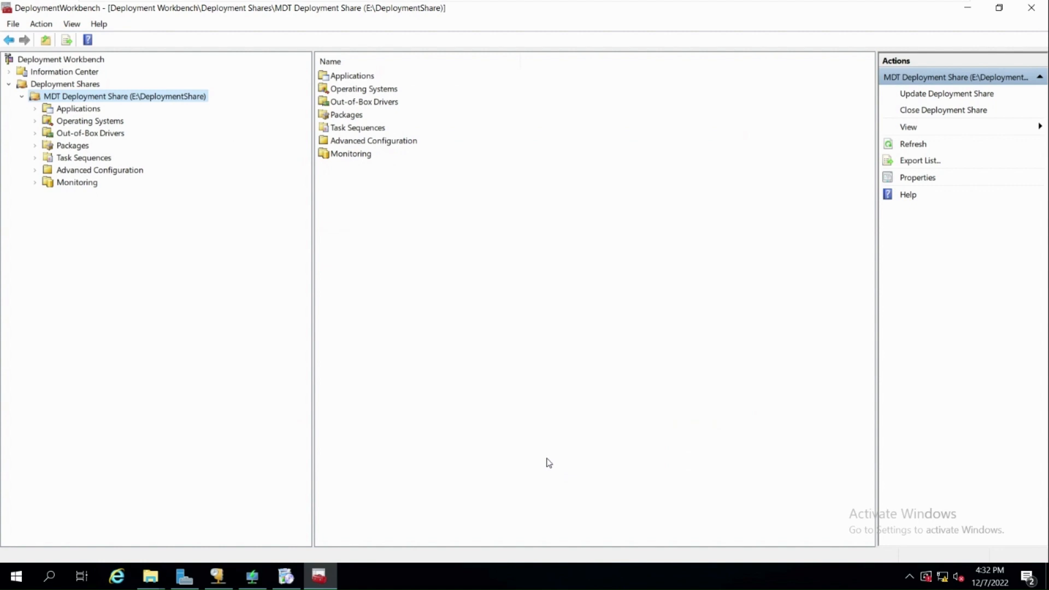
# - Update the MDT Deployment Share with the option to optimize the boot image updating process
pyautogui.rightClick(113, 99)
pyautogui.click(148, 104)
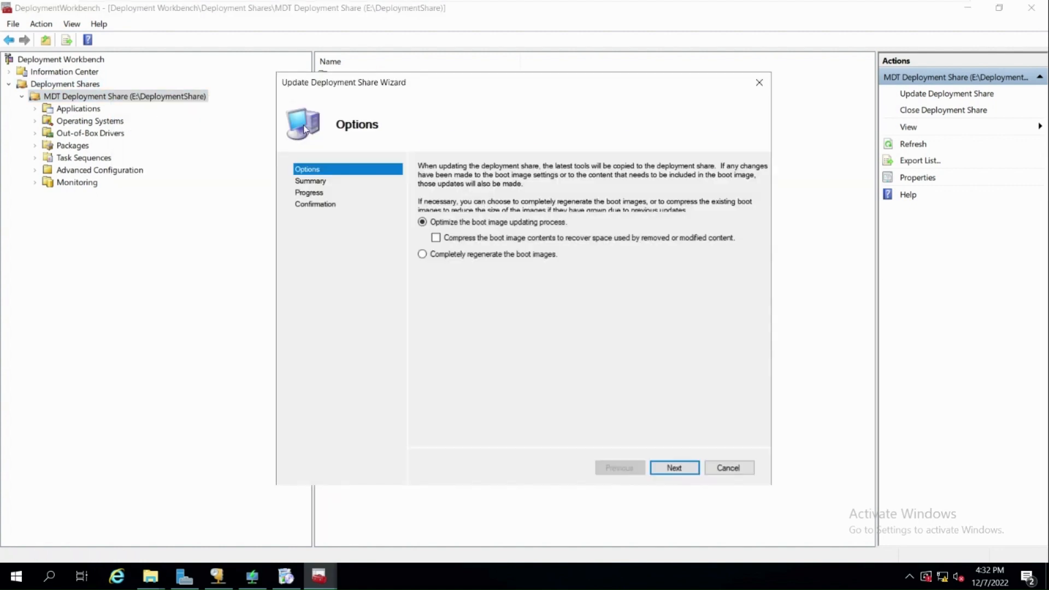
pyautogui.click(672, 467)
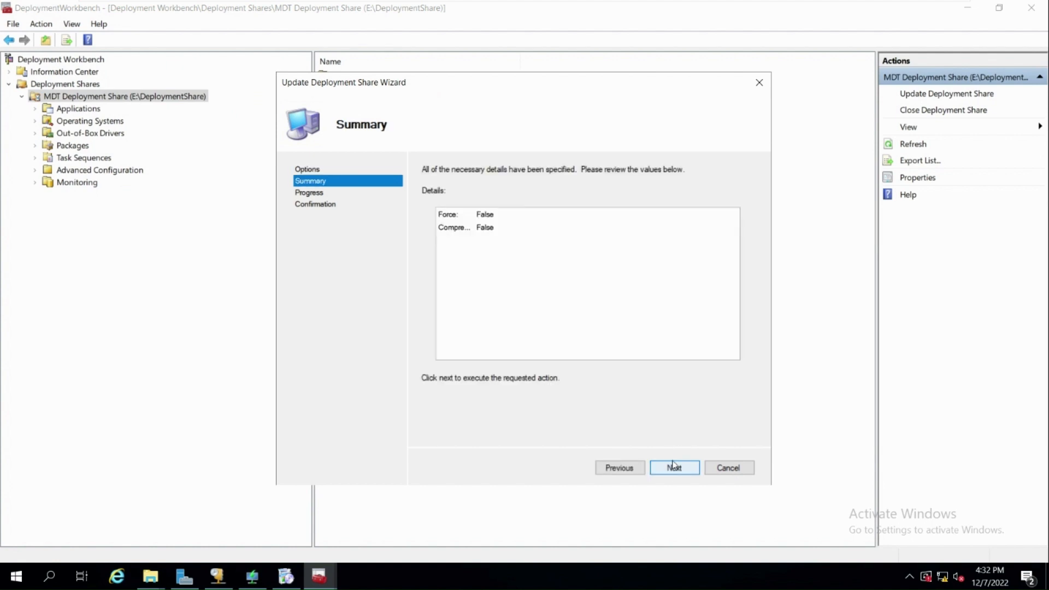
pyautogui.click(673, 467)
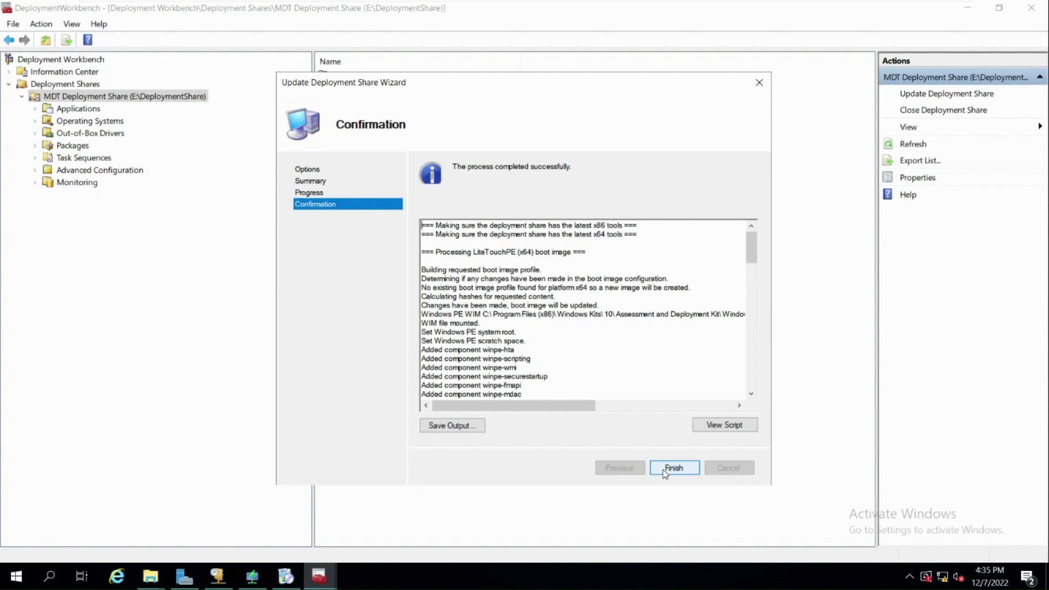
pyautogui.click(675, 464)
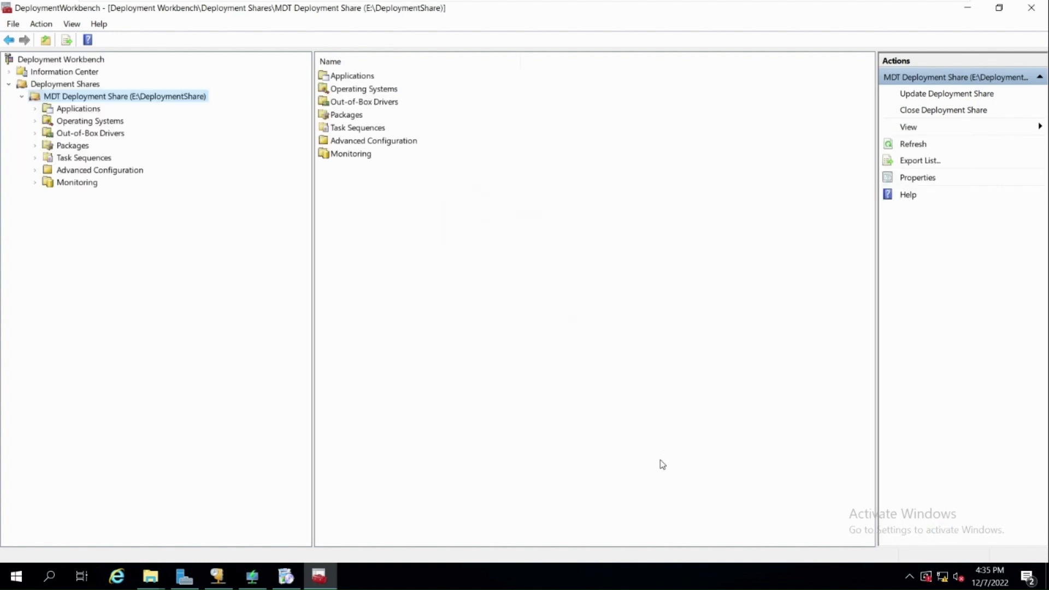
# - Switch to Windows Deployment Services and choose E:\DeploymentShare\Boot\LiteTouchPE_x64.wim as the file for a new boot image on PDC.IMPROVE.LOCAL
pyautogui.click(256, 577)
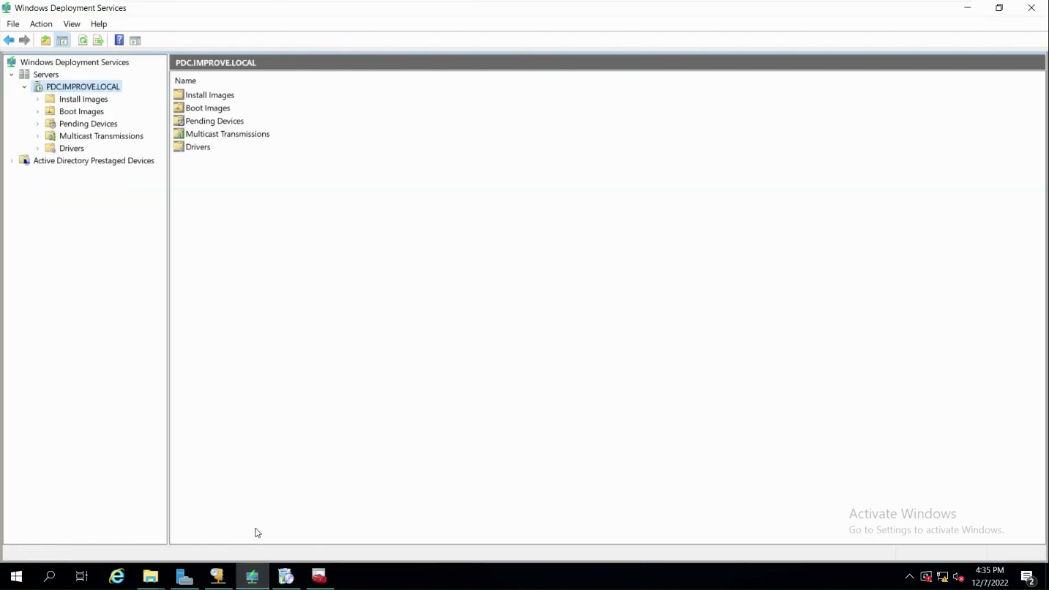
pyautogui.click(91, 112)
pyautogui.rightClick(101, 116)
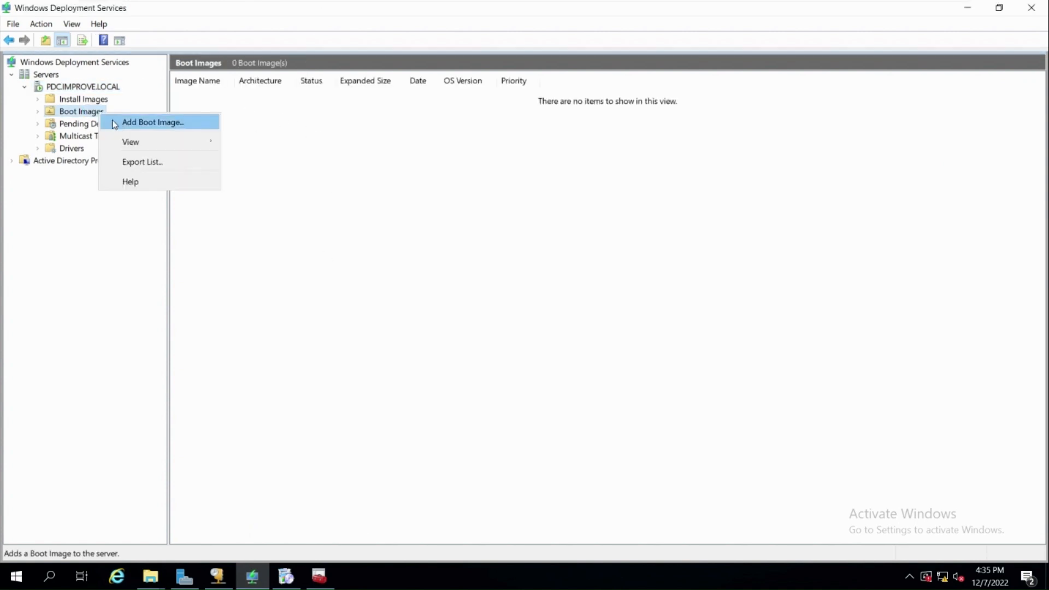
pyautogui.click(160, 121)
pyautogui.click(647, 254)
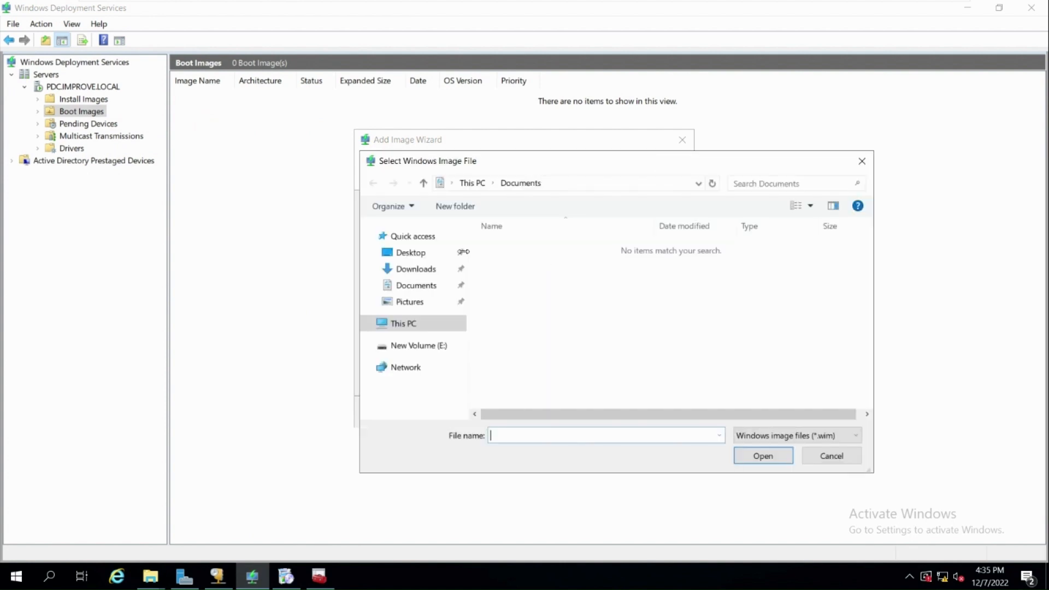
pyautogui.click(428, 346)
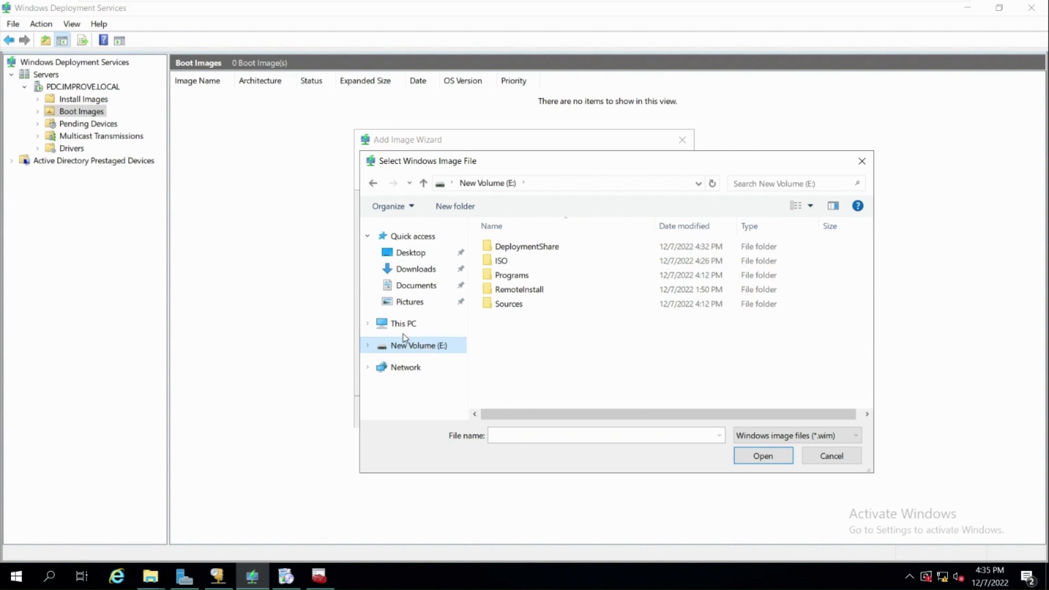
pyautogui.doubleClick(513, 250)
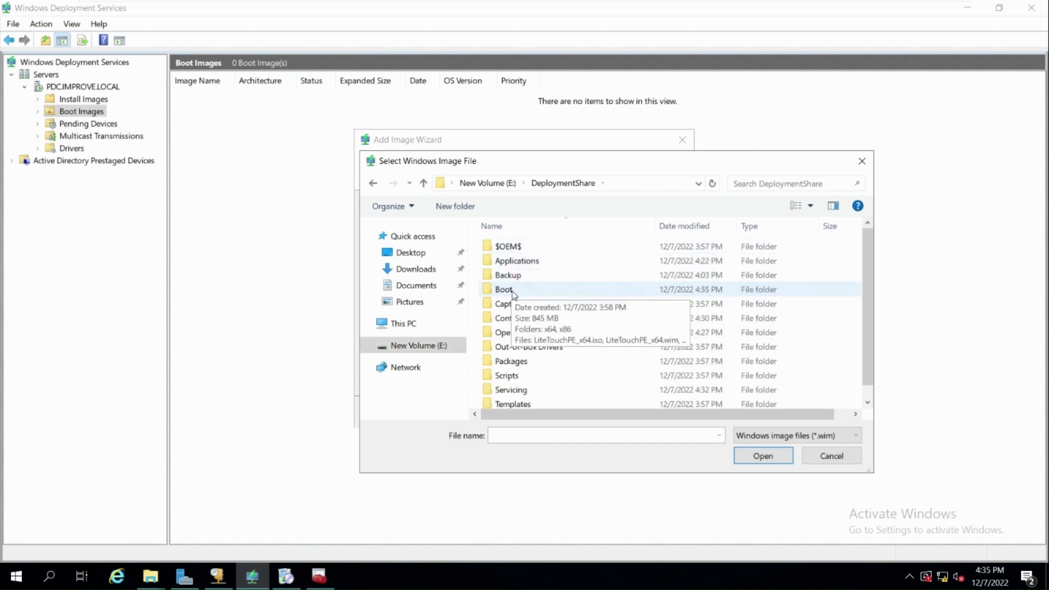
pyautogui.doubleClick(512, 288)
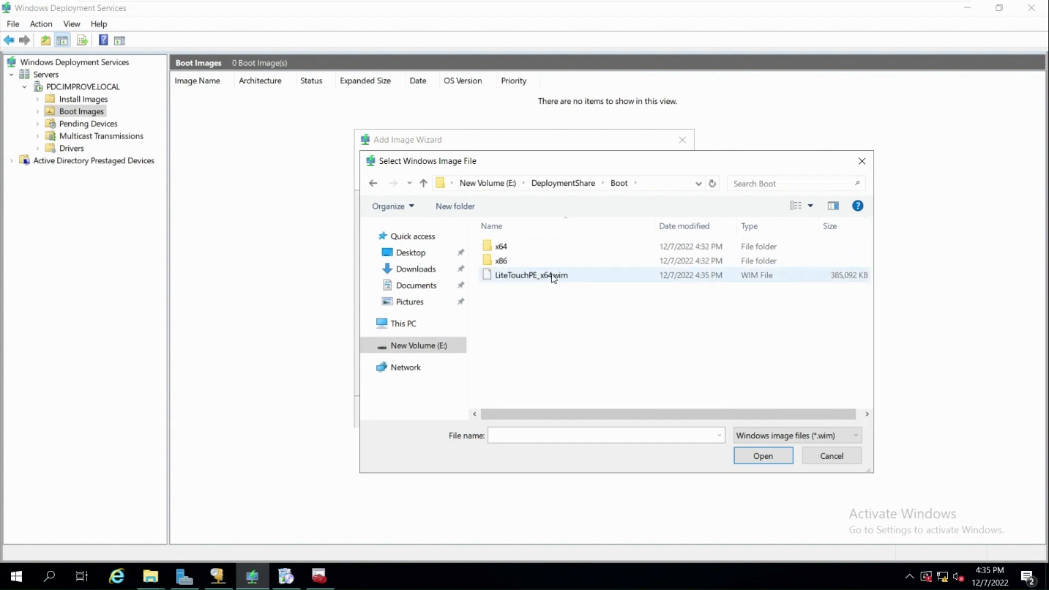
pyautogui.doubleClick(565, 273)
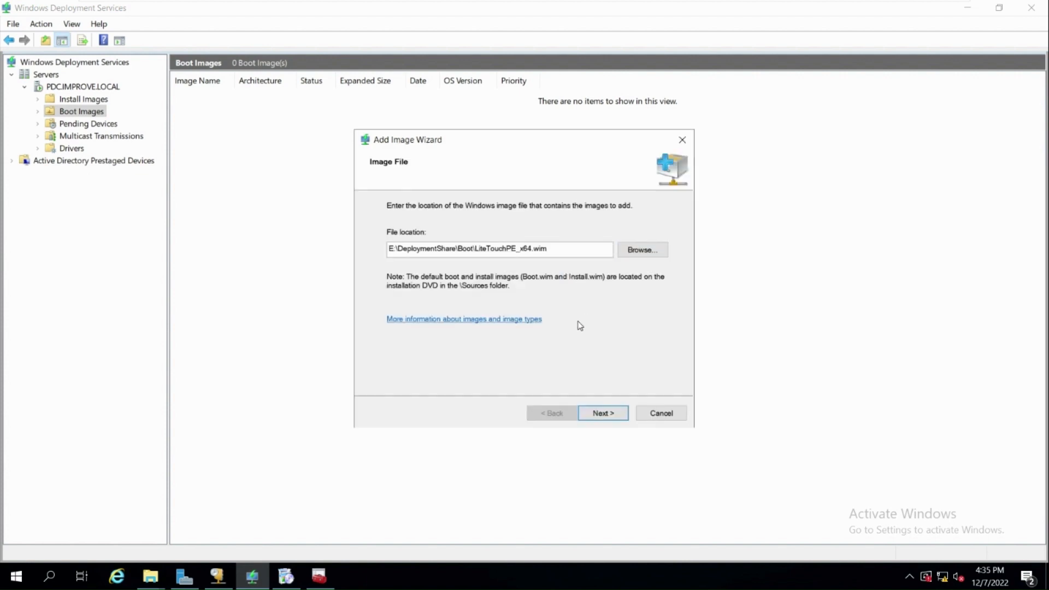
# - Set both the boot image's name and description to "install windows 11" and finish adding it to the server
pyautogui.click(609, 414)
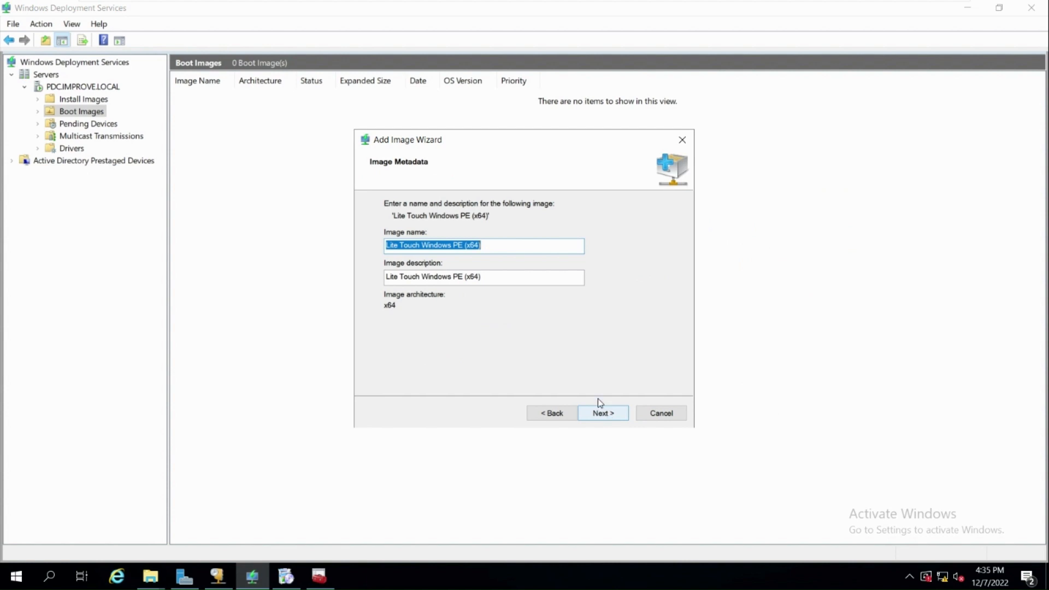
pyautogui.press('BackSpace')
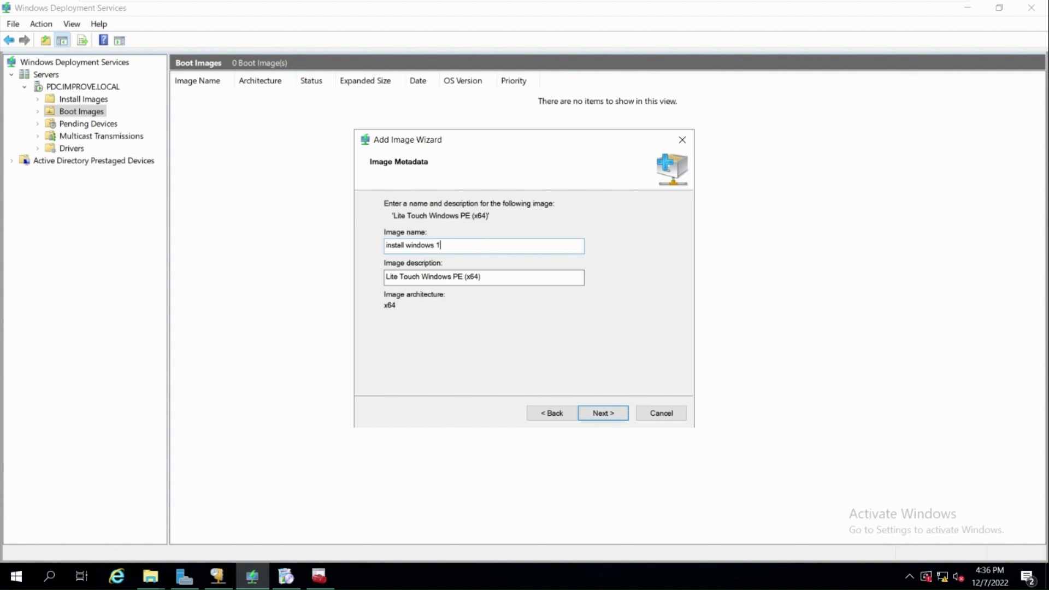
pyautogui.press('Tab')
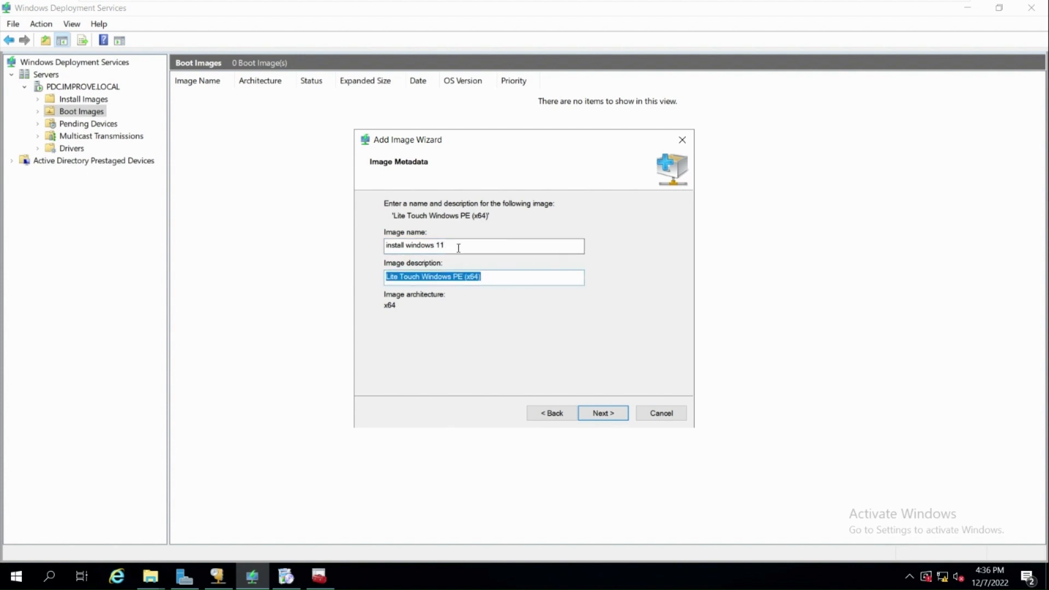
pyautogui.moveTo(462, 246); pyautogui.dragTo(378, 245)
pyautogui.hotkey('ctrl', 'c')
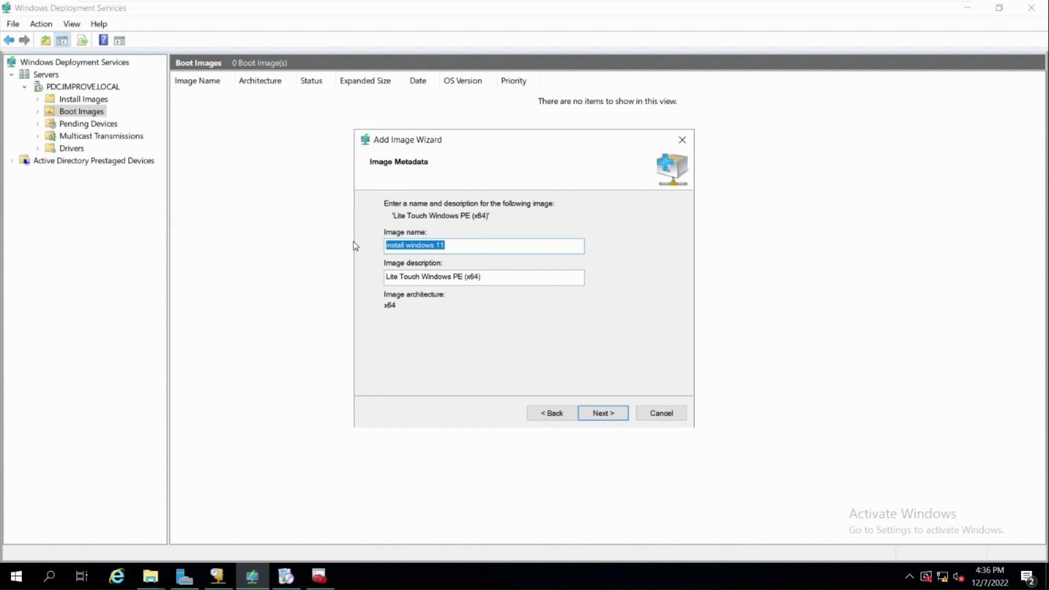
pyautogui.press('Tab')
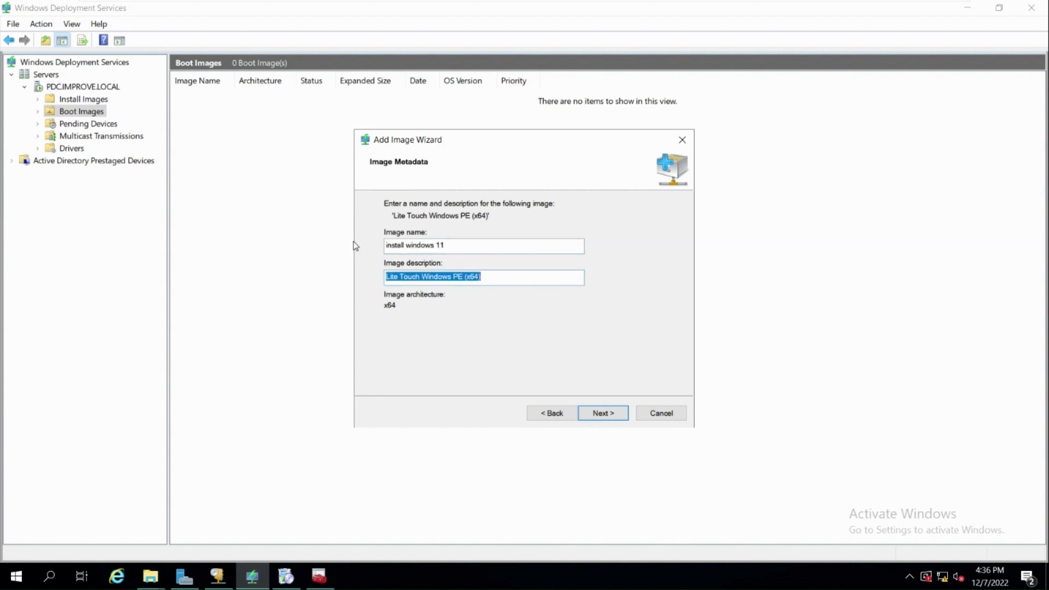
pyautogui.hotkey('ctrl', 'v')
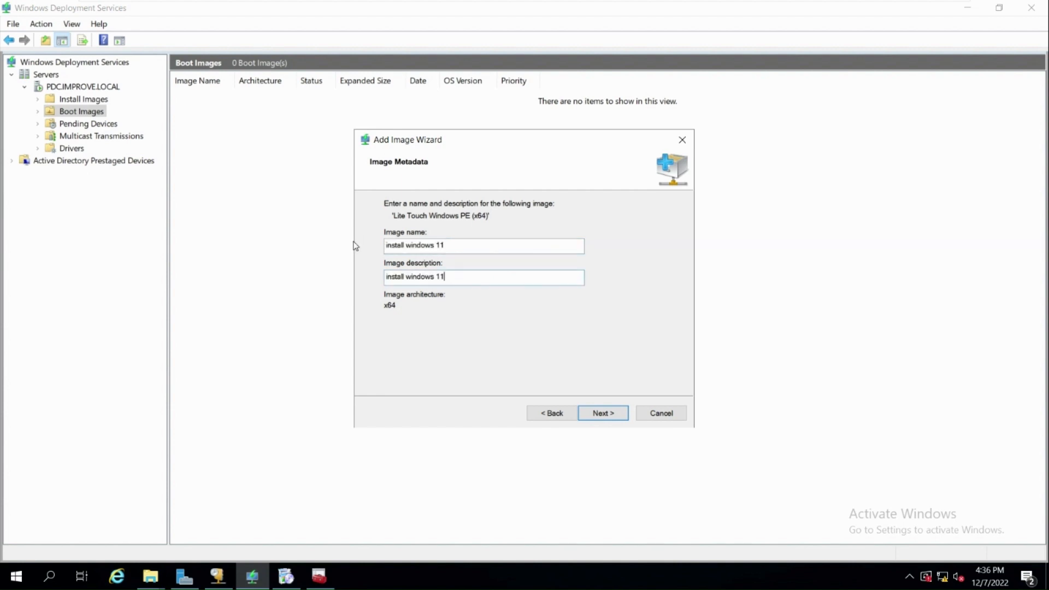
pyautogui.click(601, 415)
pyautogui.click(601, 413)
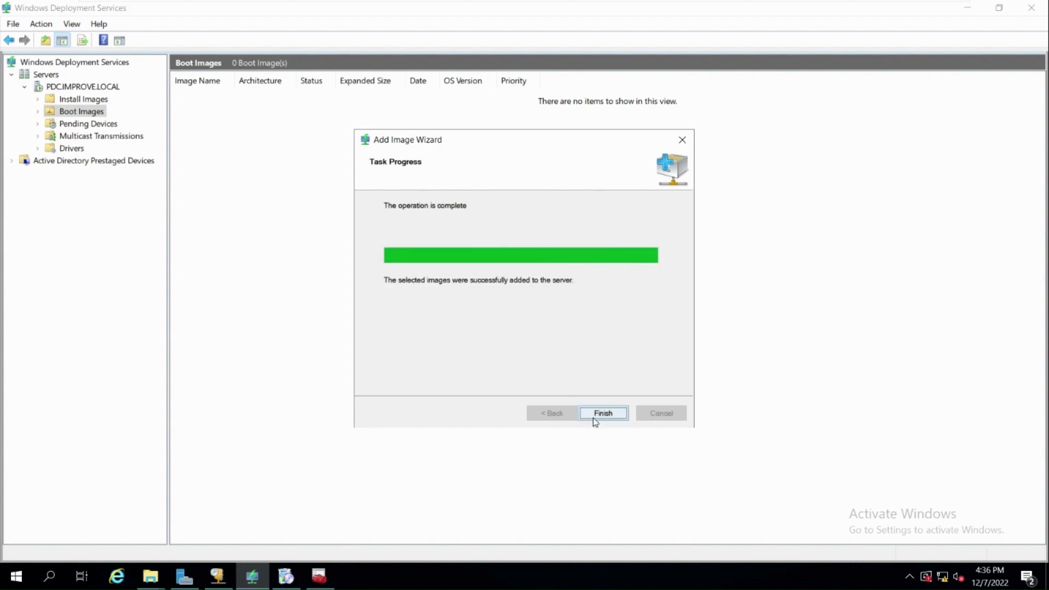
pyautogui.click(599, 417)
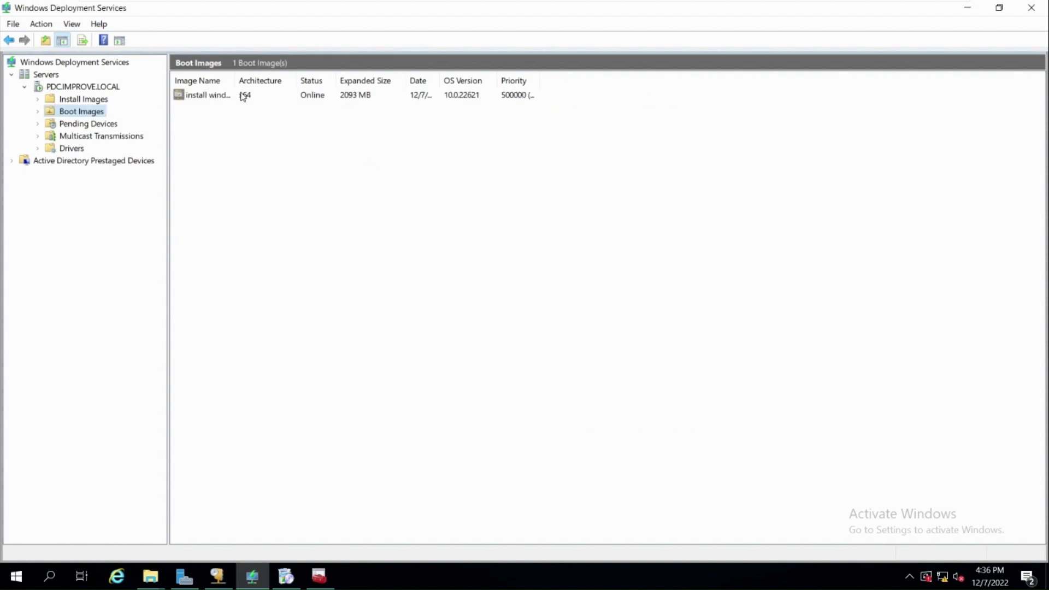
pyautogui.click(243, 95)
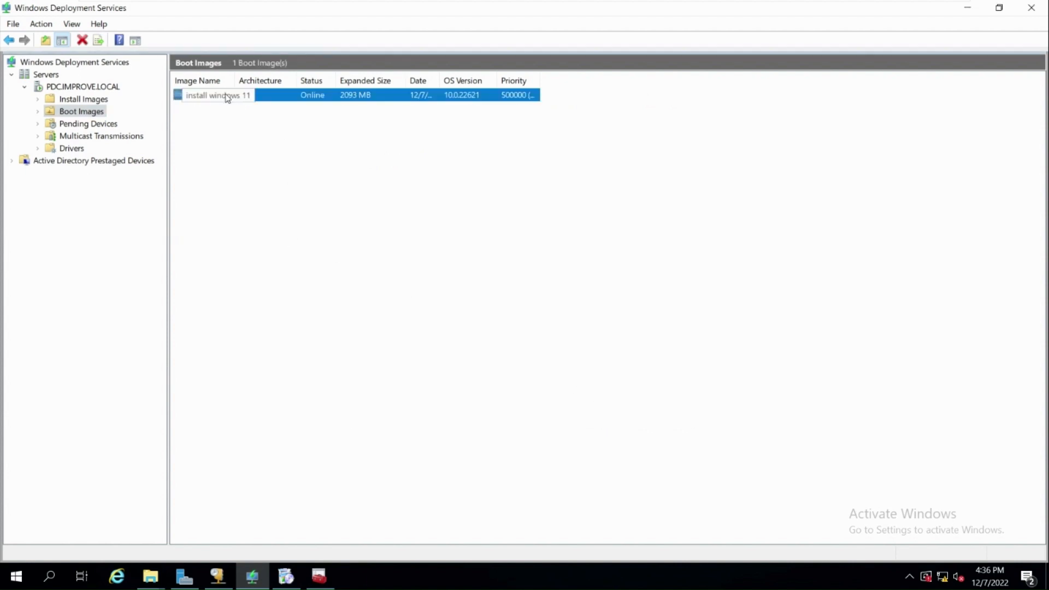
# - Restart the deployment service on the PDC.IMPROVE.LOCAL server
pyautogui.rightClick(68, 90)
pyautogui.moveTo(117, 136)
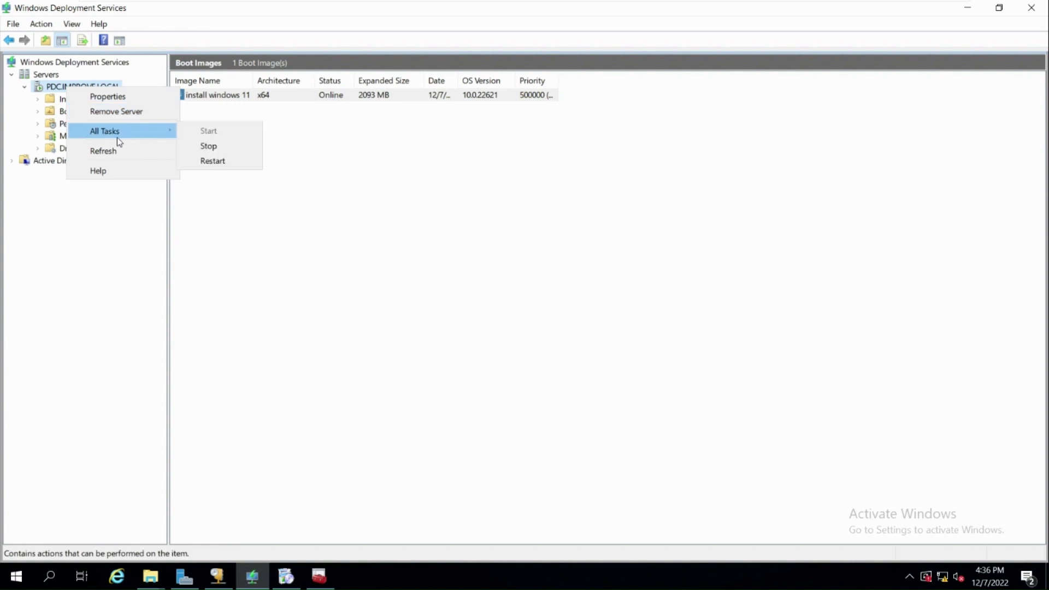
pyautogui.click(221, 161)
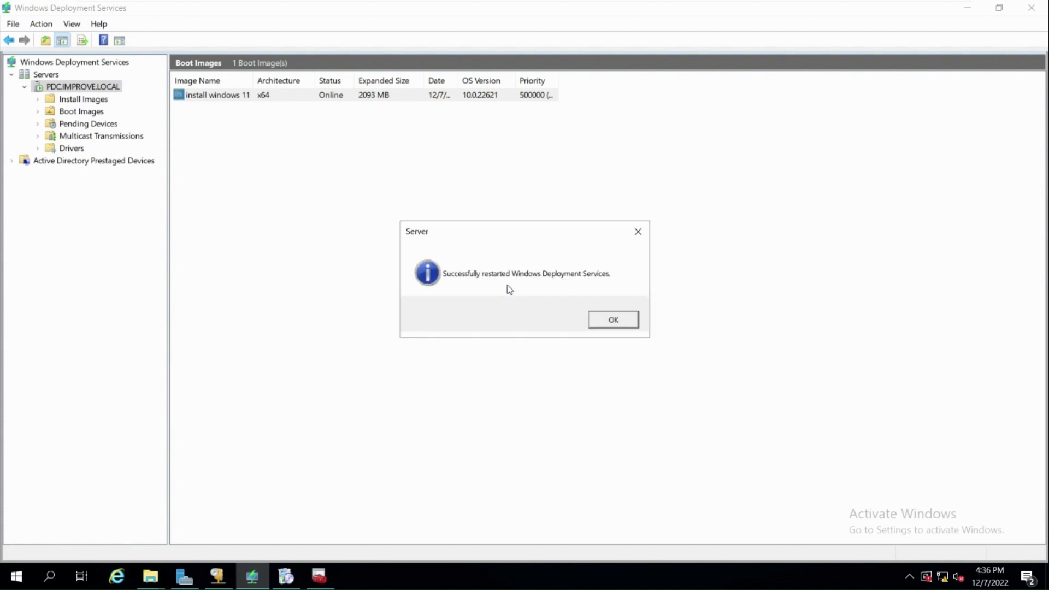
pyautogui.click(601, 330)
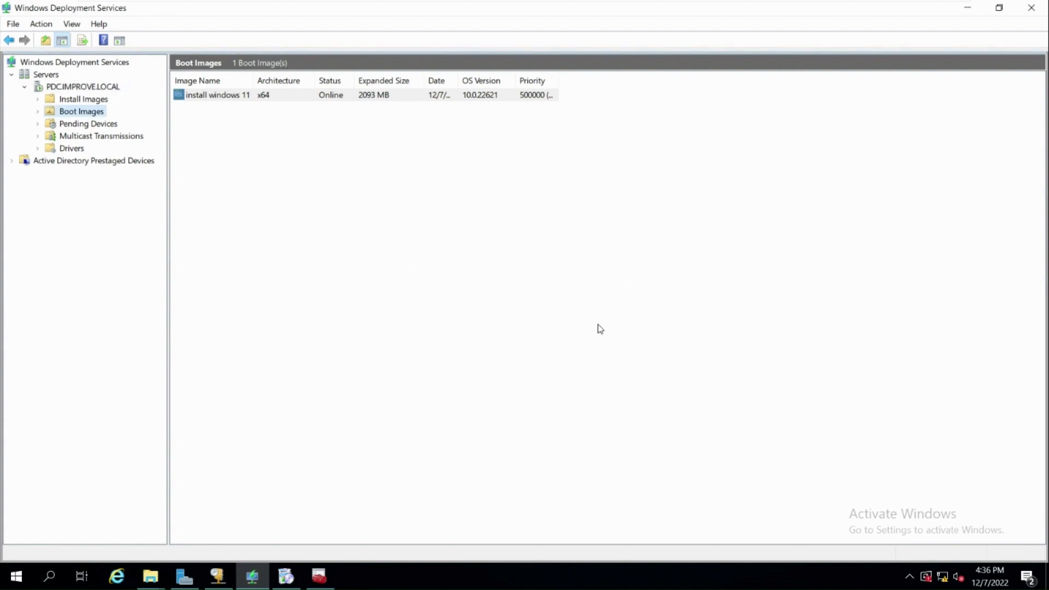
# - Set the PDC.IMPROVE.LOCAL server's PXE response to require administrator approval for unknown computers and apply the change
pyautogui.rightClick(75, 89)
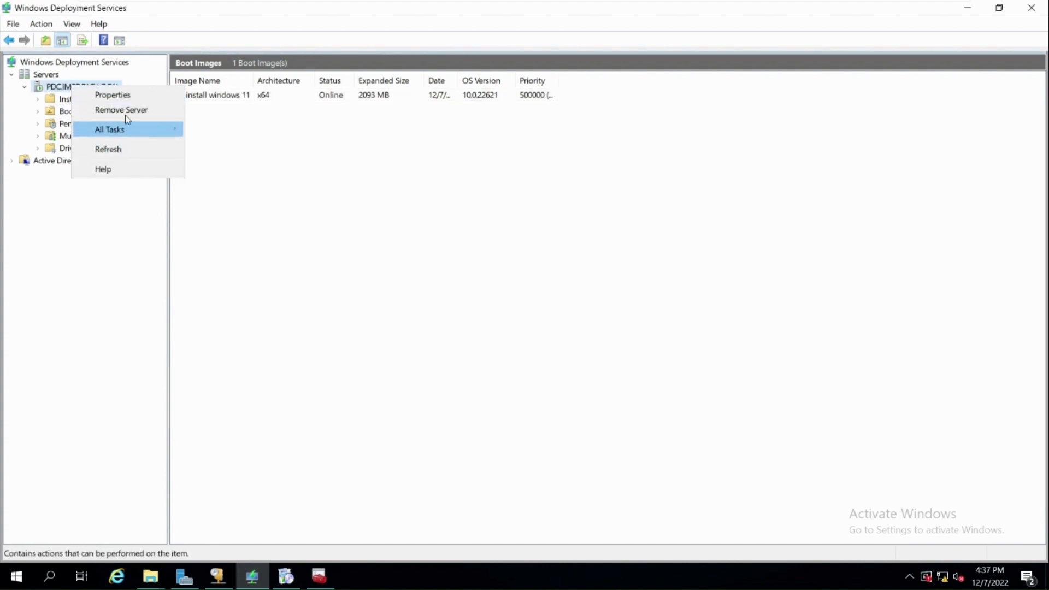
pyautogui.click(127, 97)
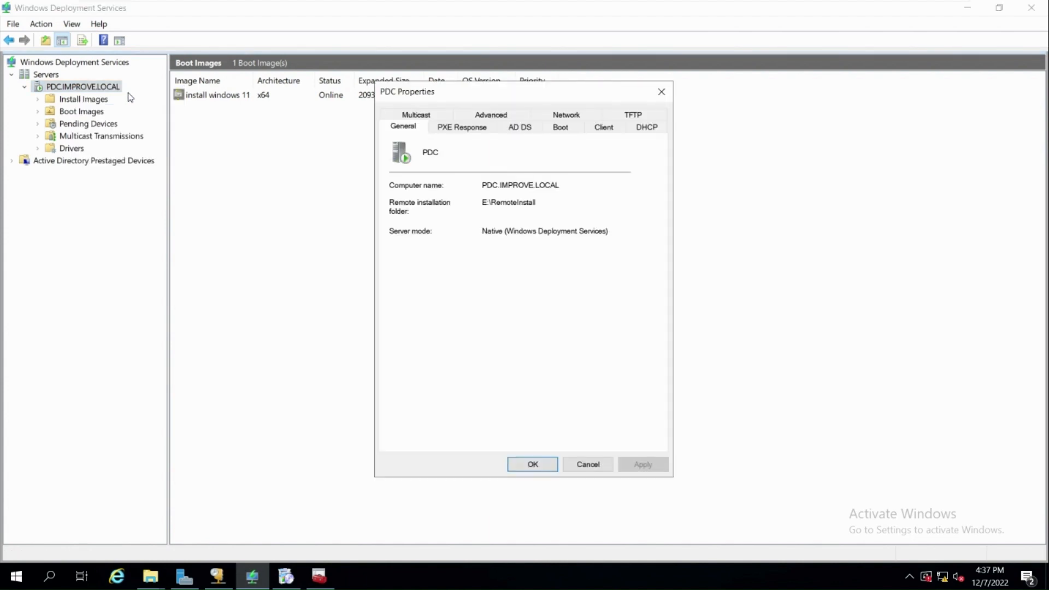
pyautogui.click(455, 129)
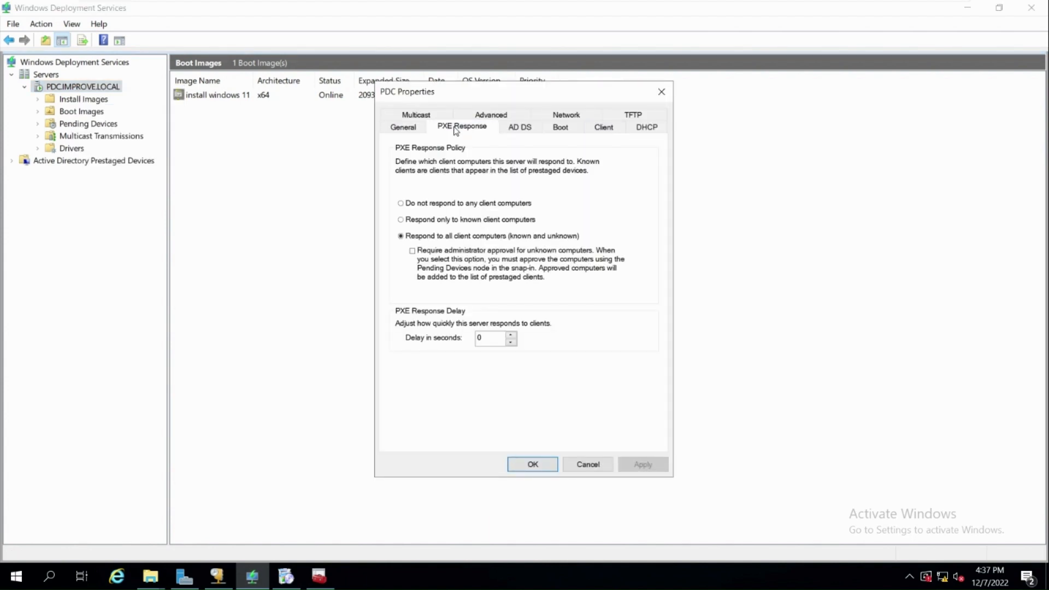
pyautogui.click(413, 252)
pyautogui.click(644, 463)
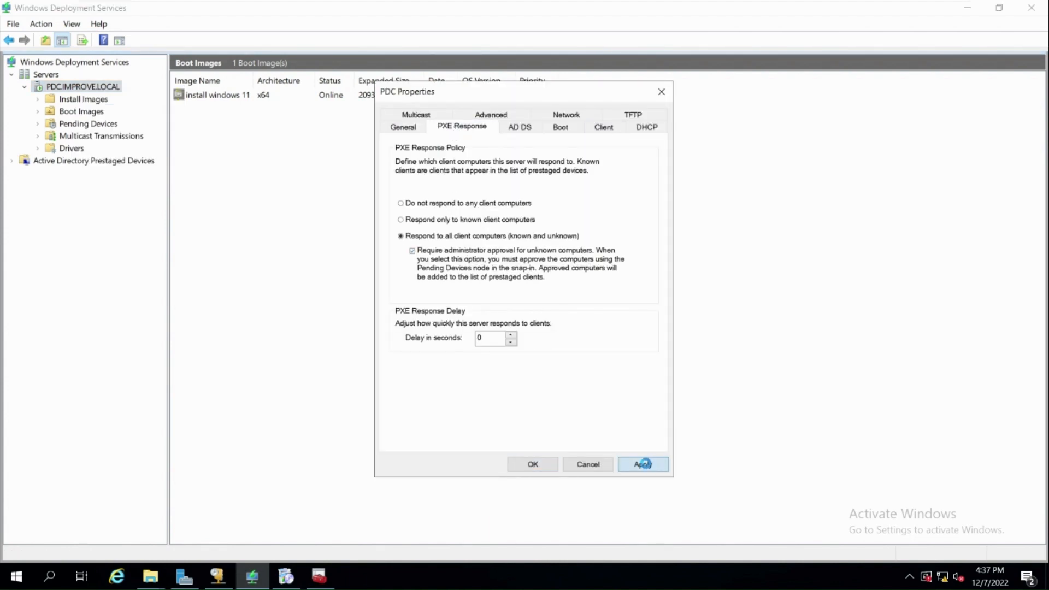
pyautogui.click(537, 464)
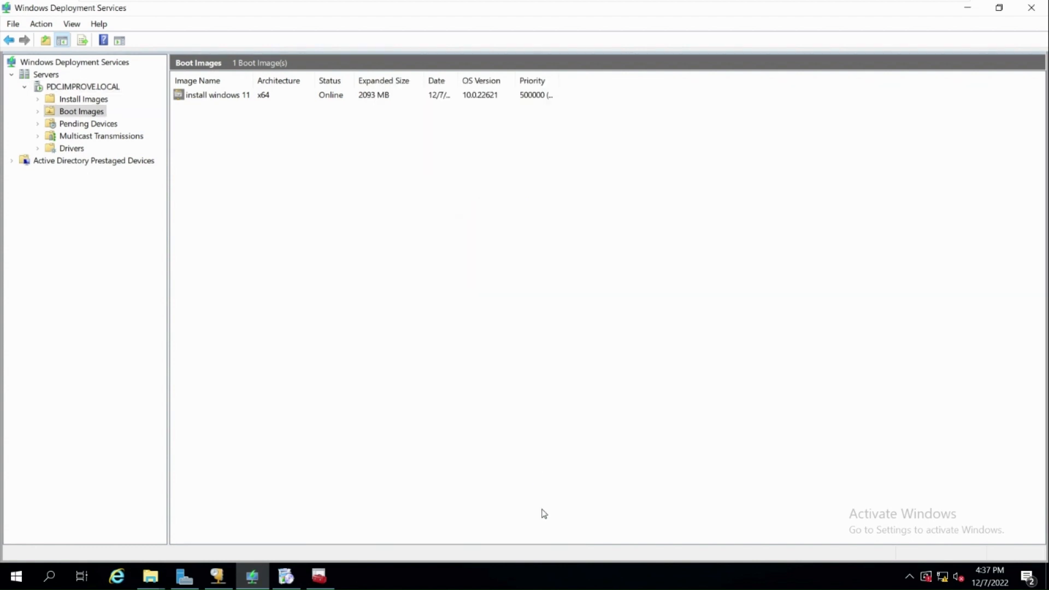
# - Start a typical new virtual machine in VMware Workstation with the operating system installed later and Windows 10 x64 as guest
pyautogui.moveTo(501, 4)
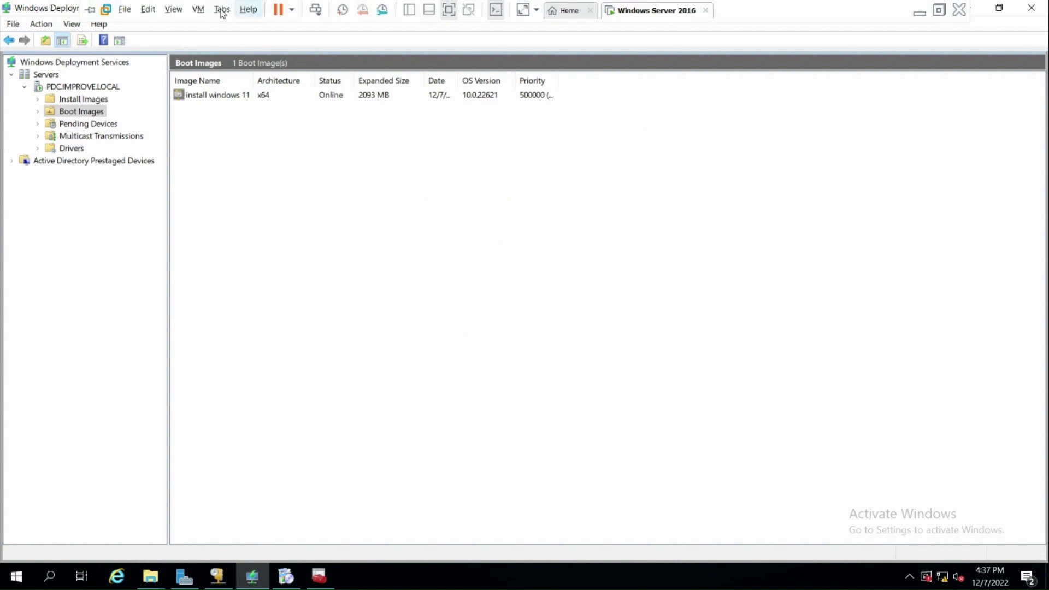
pyautogui.click(128, 8)
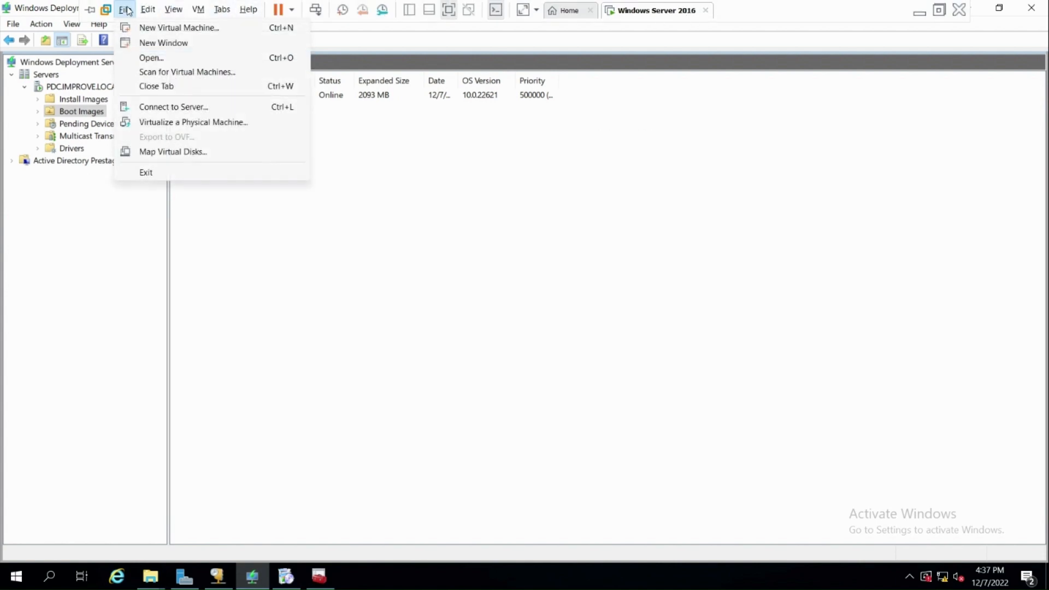
pyautogui.click(168, 31)
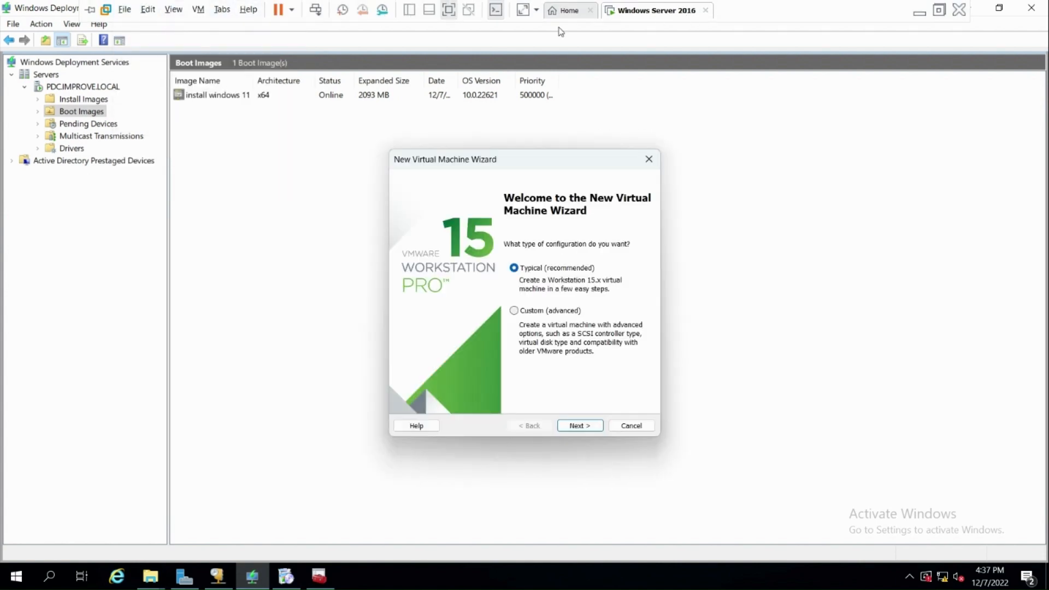
pyautogui.click(580, 425)
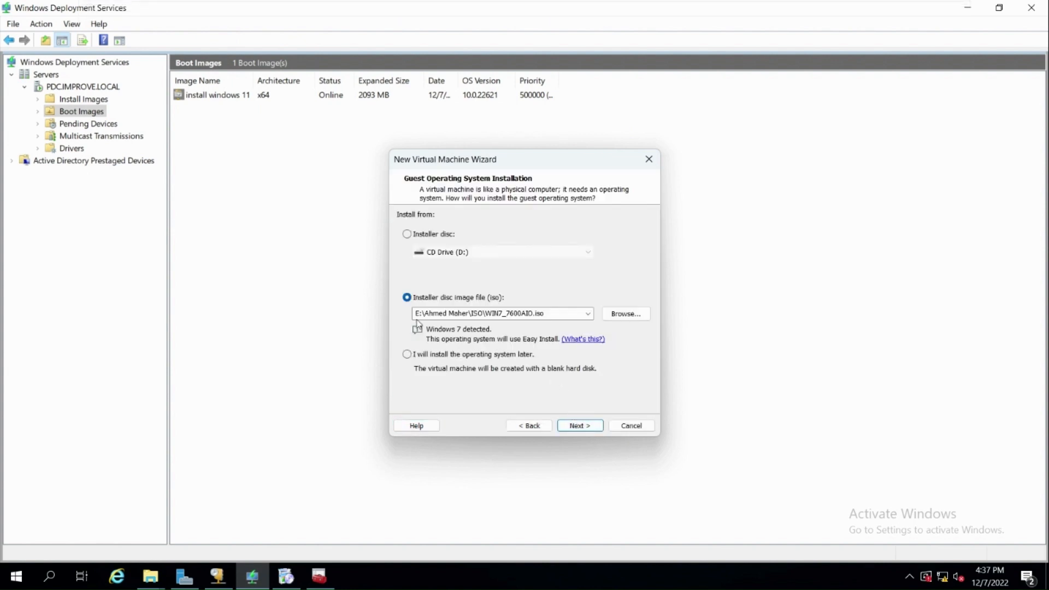
pyautogui.click(452, 355)
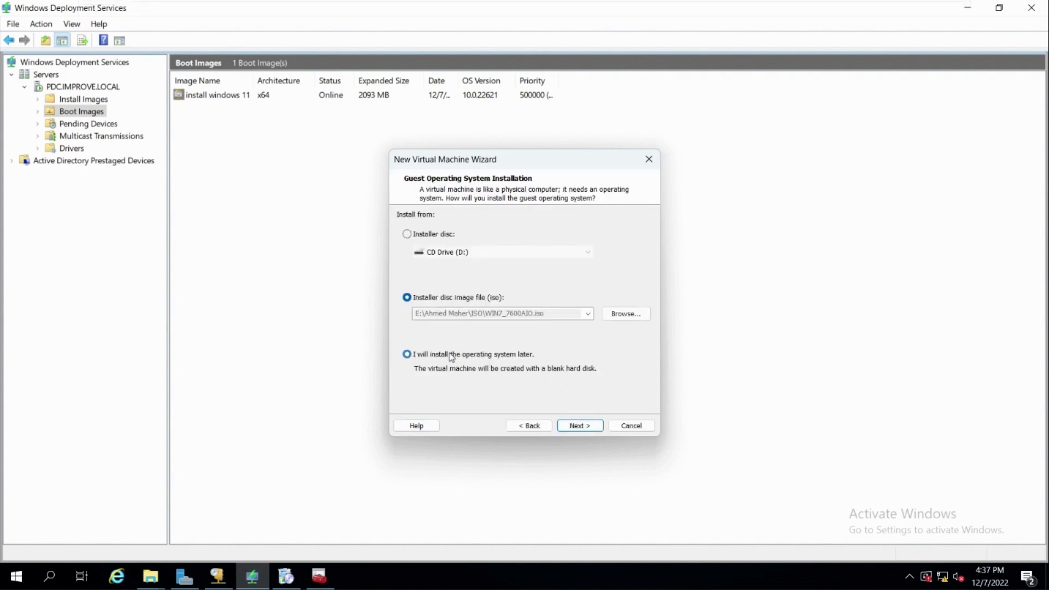
pyautogui.click(580, 426)
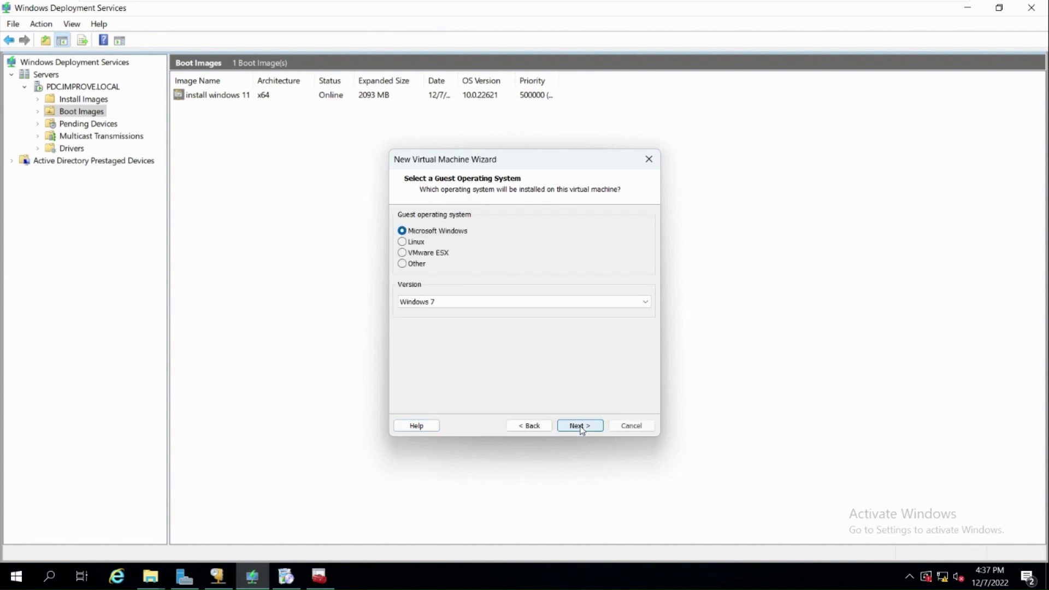
pyautogui.click(580, 426)
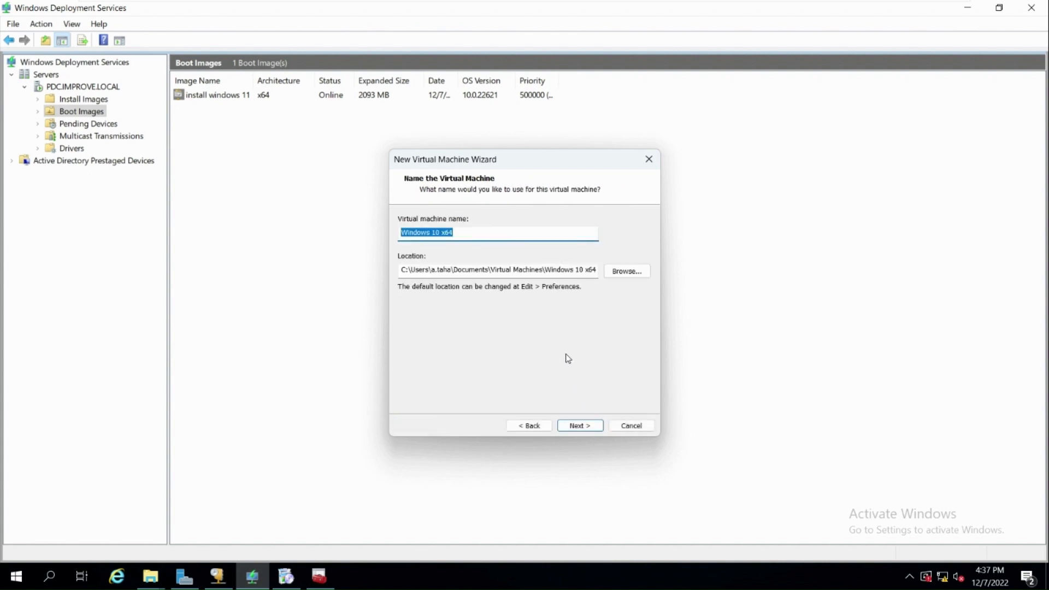
# - Store the new virtual machine in the Virtualization\MDT folder on drive E with a 40 GB disk kept as a single file
pyautogui.click(606, 273)
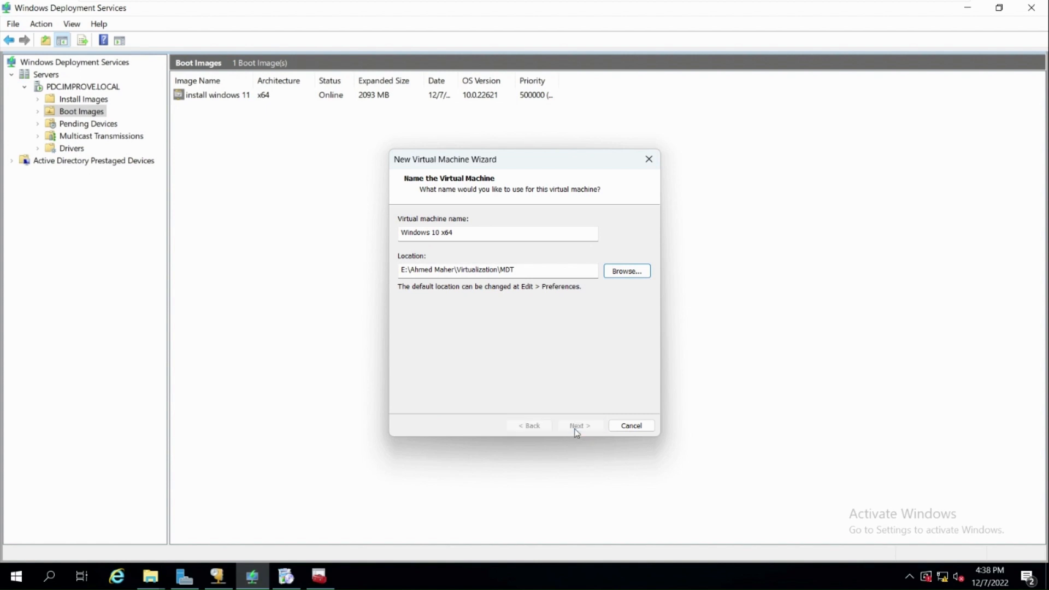
pyautogui.click(578, 427)
pyautogui.click(429, 302)
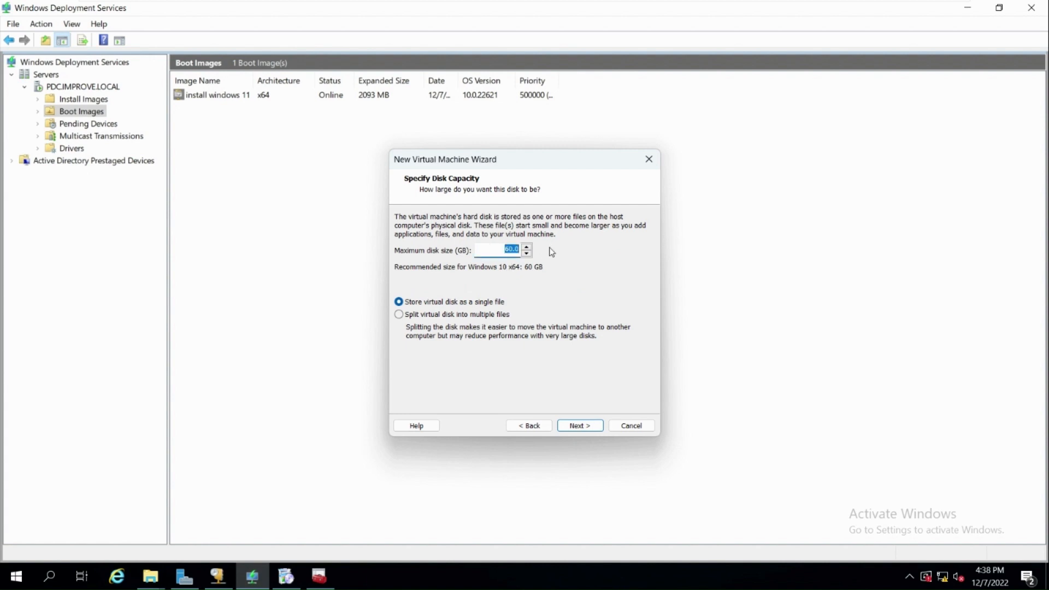
pyautogui.write('40')
pyautogui.click(571, 426)
# - Customize the new virtual machine's hardware, raising its memory to 4392 MB
pyautogui.click(440, 350)
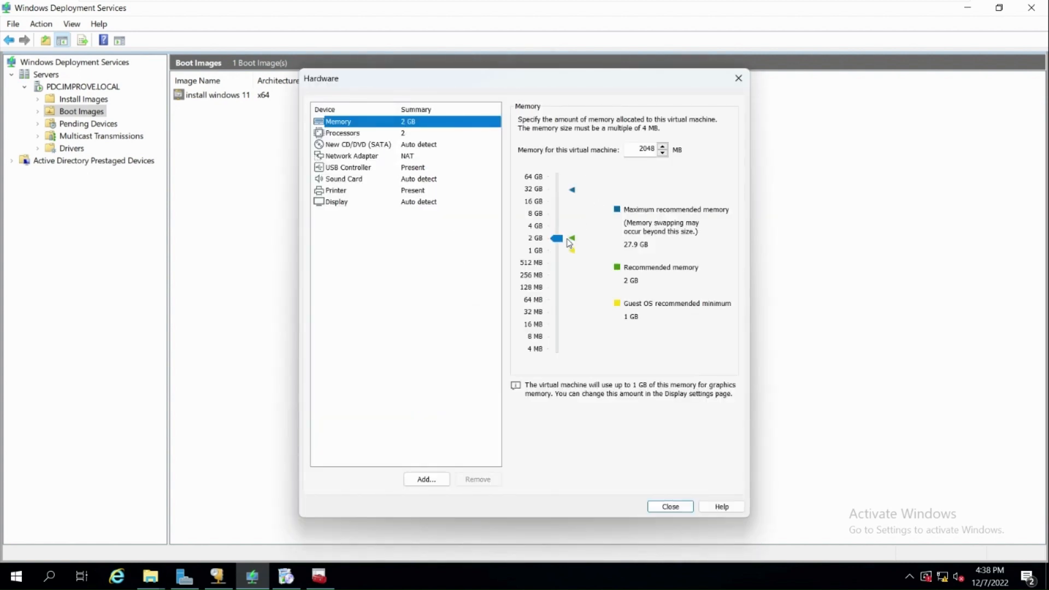
pyautogui.moveTo(557, 239); pyautogui.dragTo(559, 231)
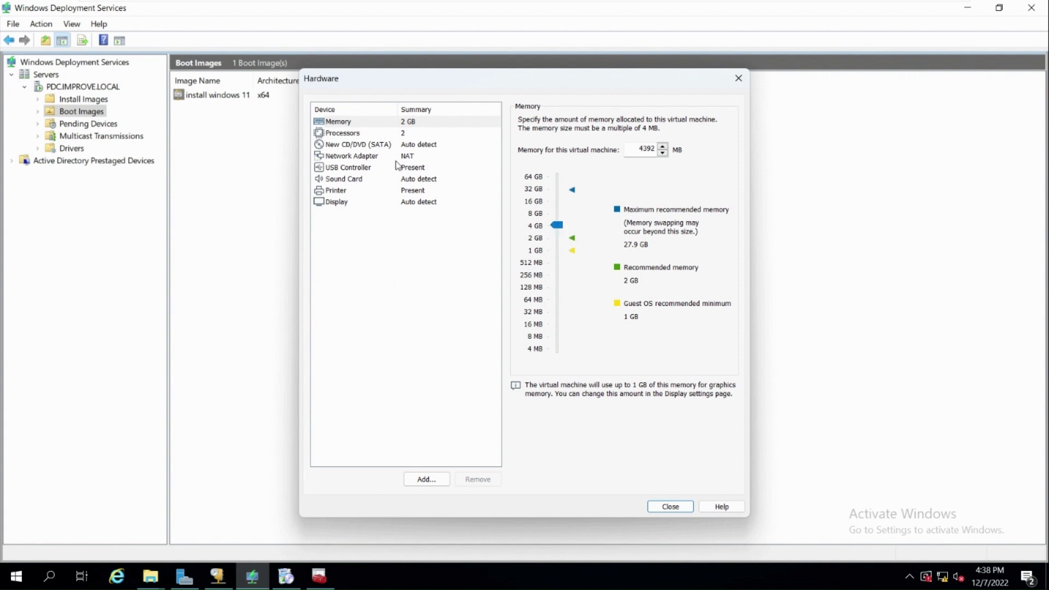
pyautogui.click(389, 134)
# - Connect the new virtual machine's network adapter to LAN Segment 1 and finish creating the machine
pyautogui.click(404, 156)
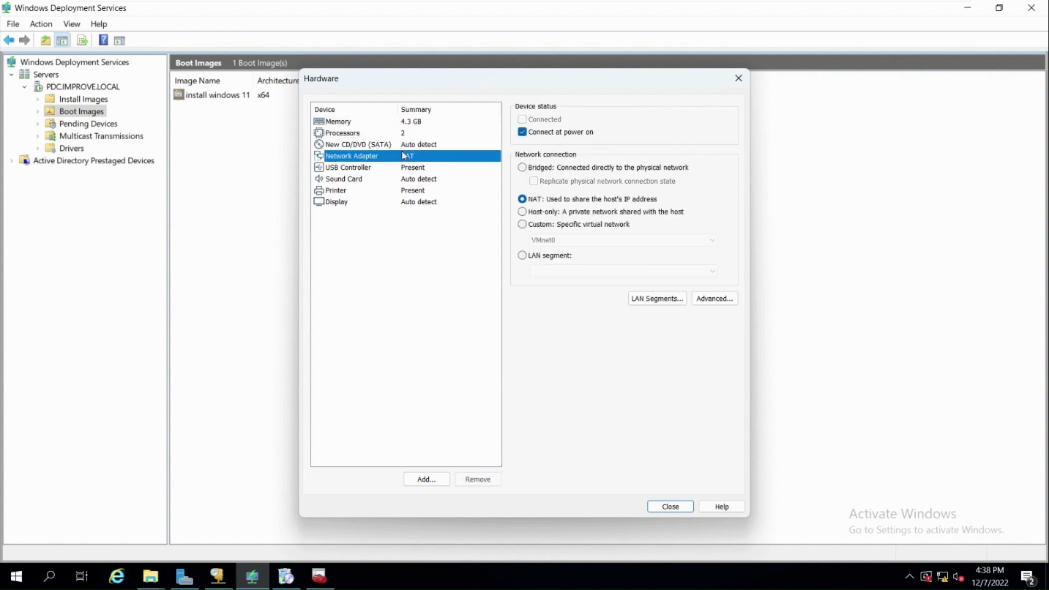
pyautogui.click(538, 257)
pyautogui.click(552, 270)
pyautogui.click(558, 283)
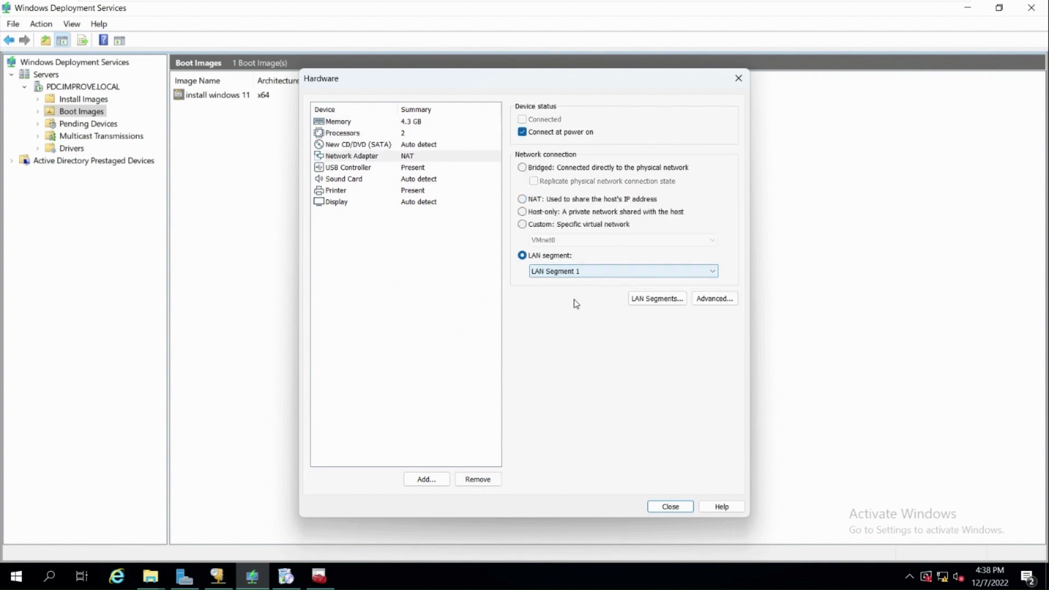
pyautogui.click(670, 506)
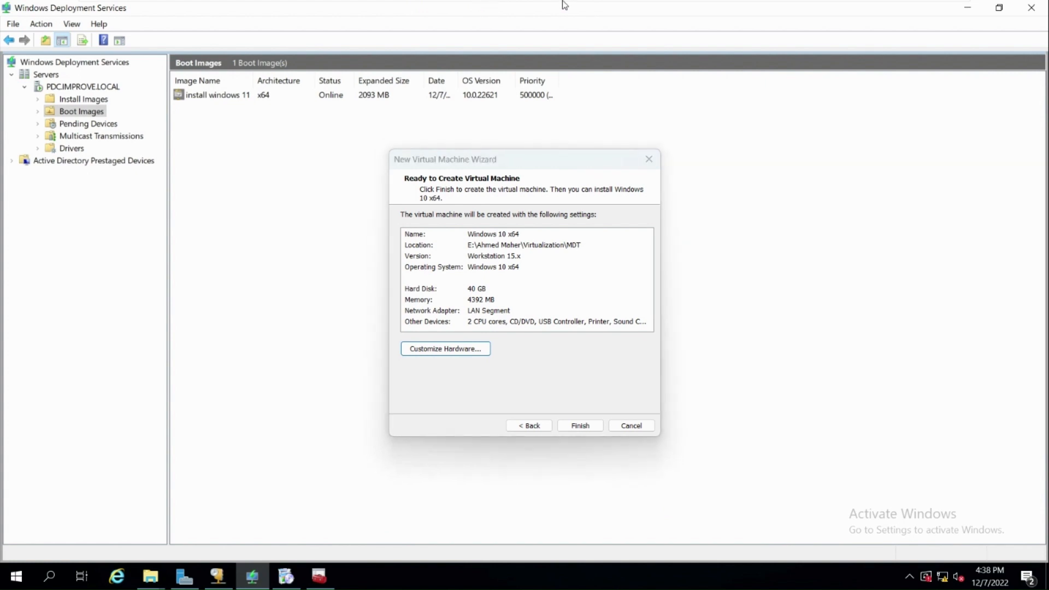
pyautogui.click(579, 428)
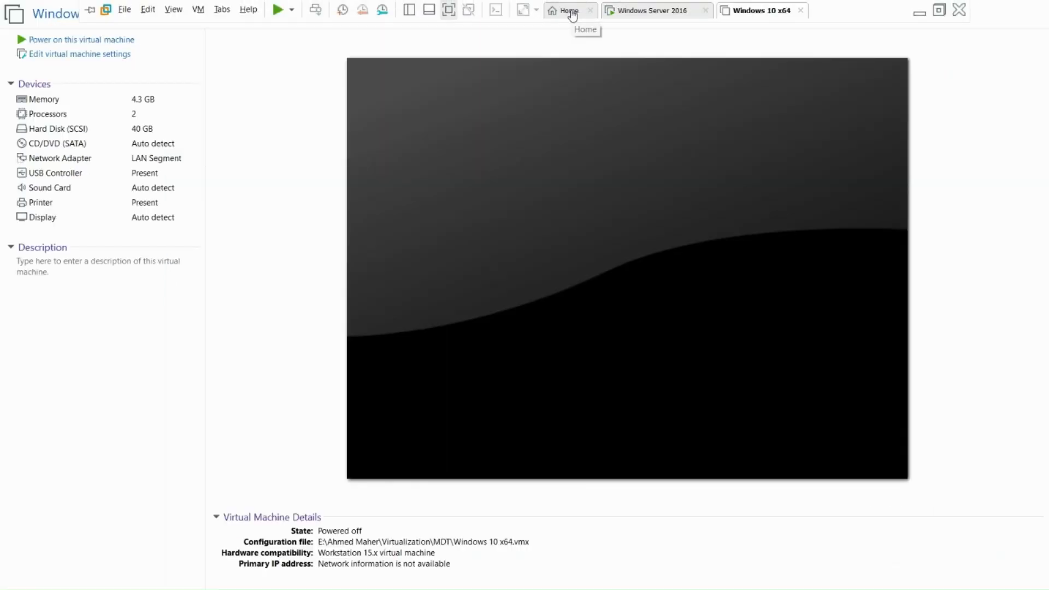
# - Switch the Windows Server 2016 virtual machine's network adapter to LAN Segment 1 and save its settings
pyautogui.click(649, 12)
pyautogui.rightClick(649, 11)
pyautogui.click(687, 193)
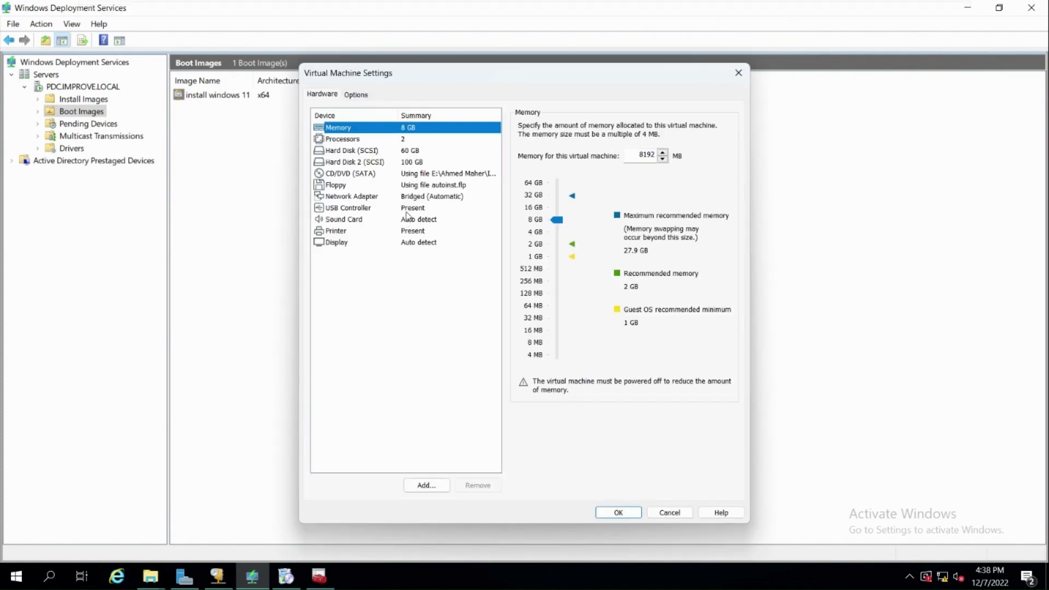
pyautogui.click(411, 197)
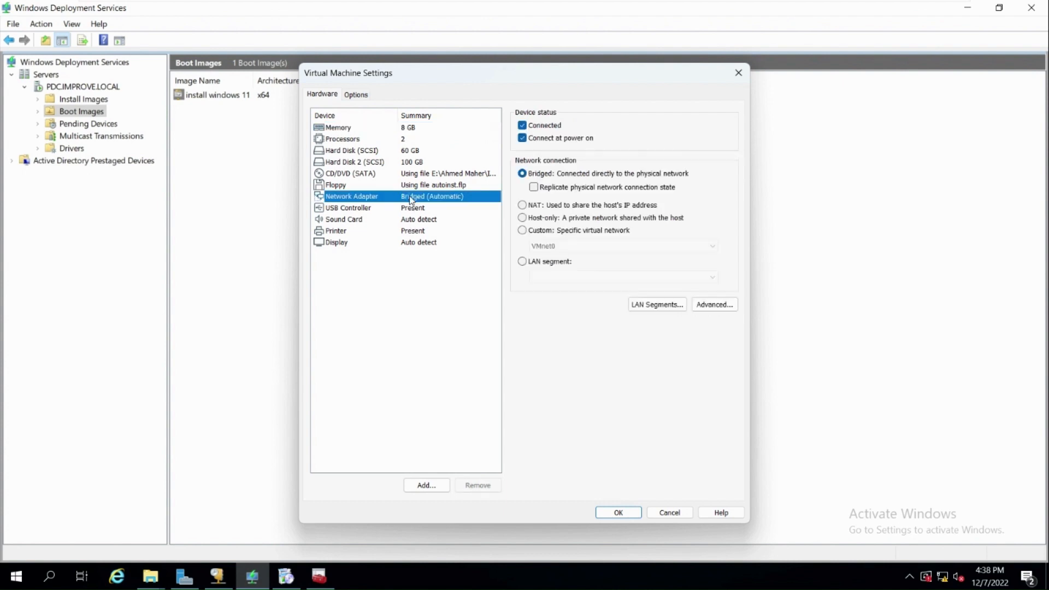
pyautogui.click(539, 261)
pyautogui.click(547, 277)
pyautogui.click(557, 288)
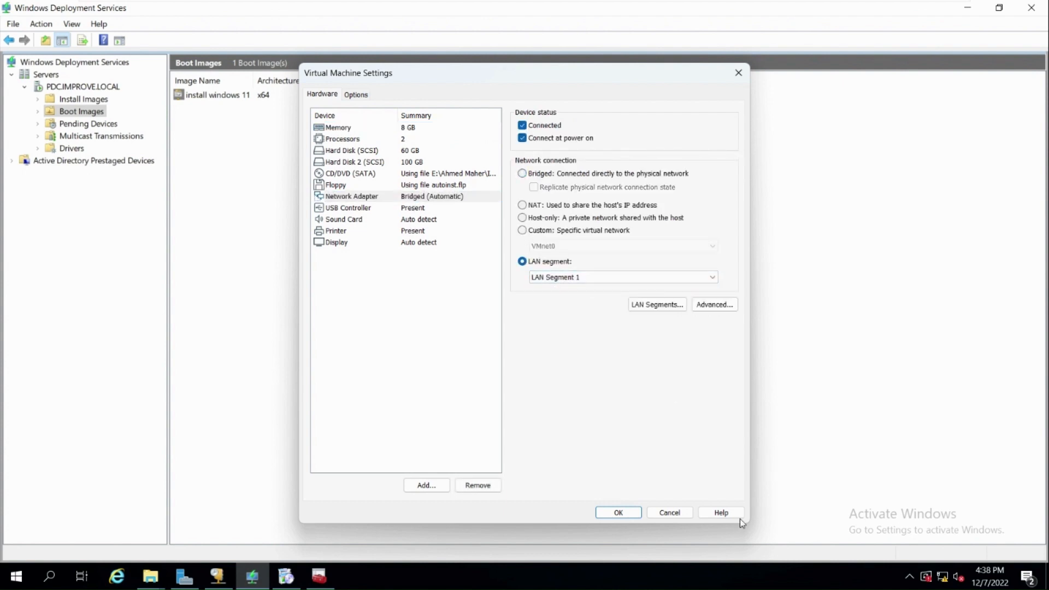
pyautogui.click(620, 512)
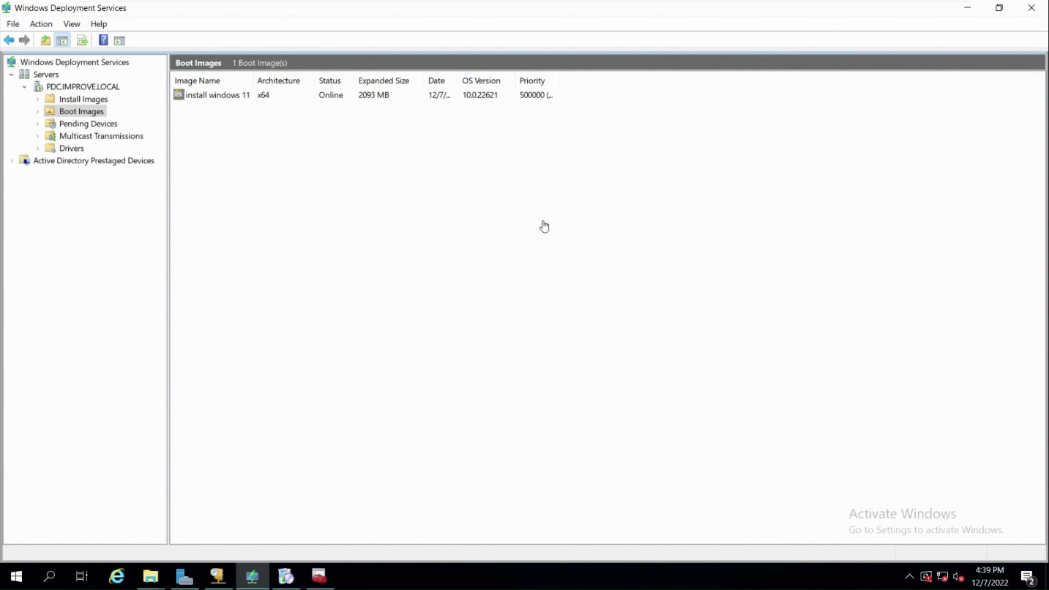
# - Check the network adapter's LAN segment in the Windows 10 x64 virtual machine's settings, then close them
pyautogui.moveTo(549, 2)
pyautogui.click(745, 16)
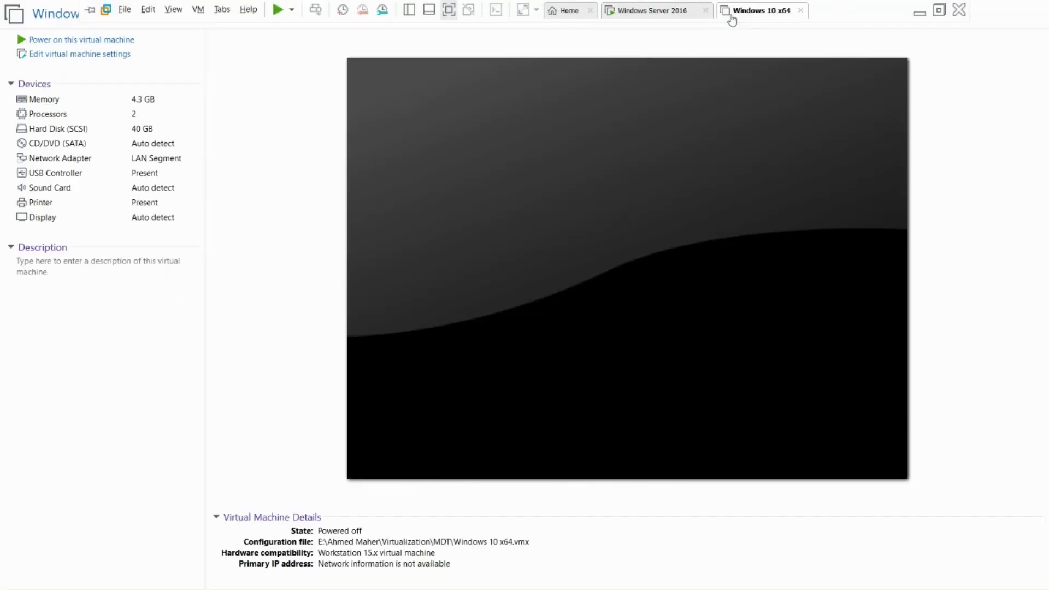
pyautogui.rightClick(744, 20)
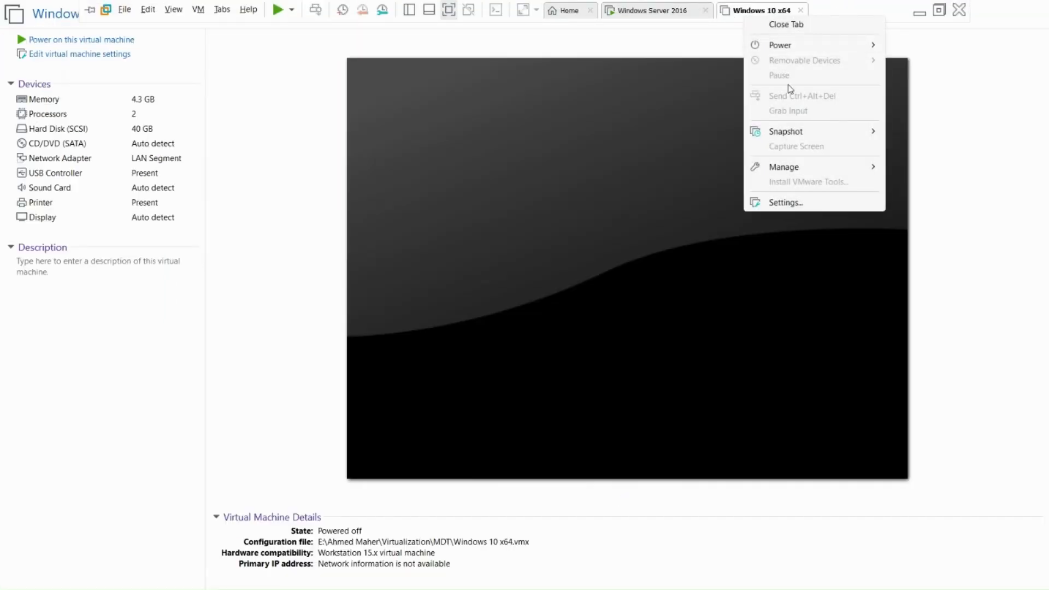
pyautogui.click(781, 202)
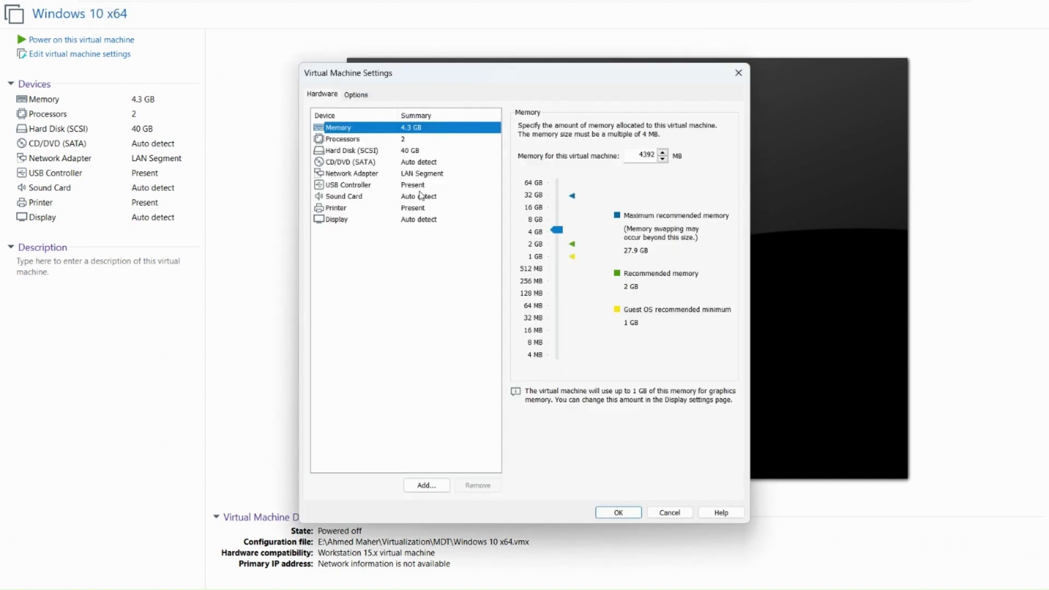
pyautogui.click(403, 174)
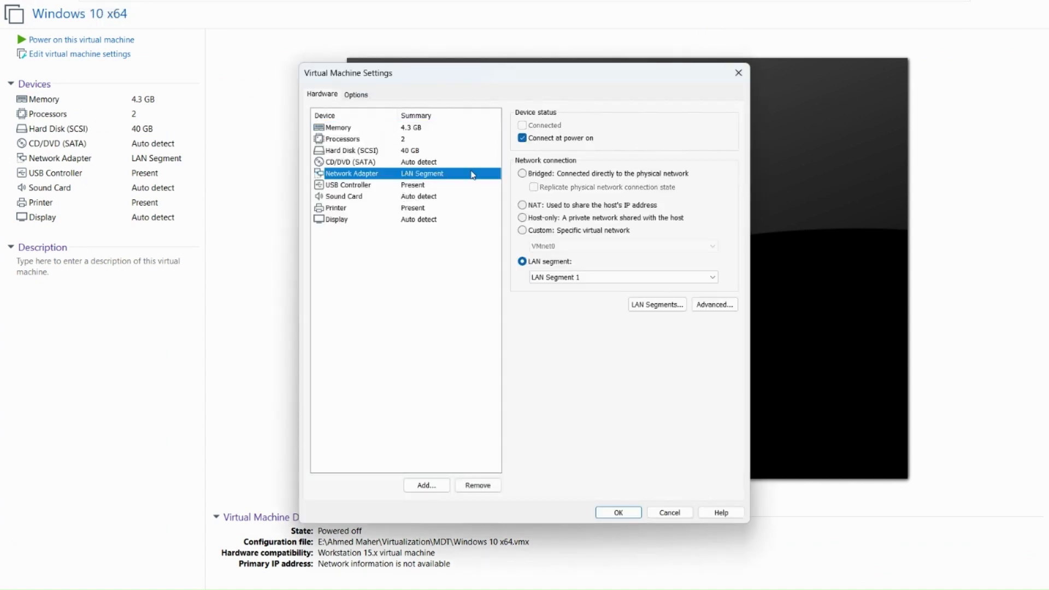
pyautogui.click(738, 74)
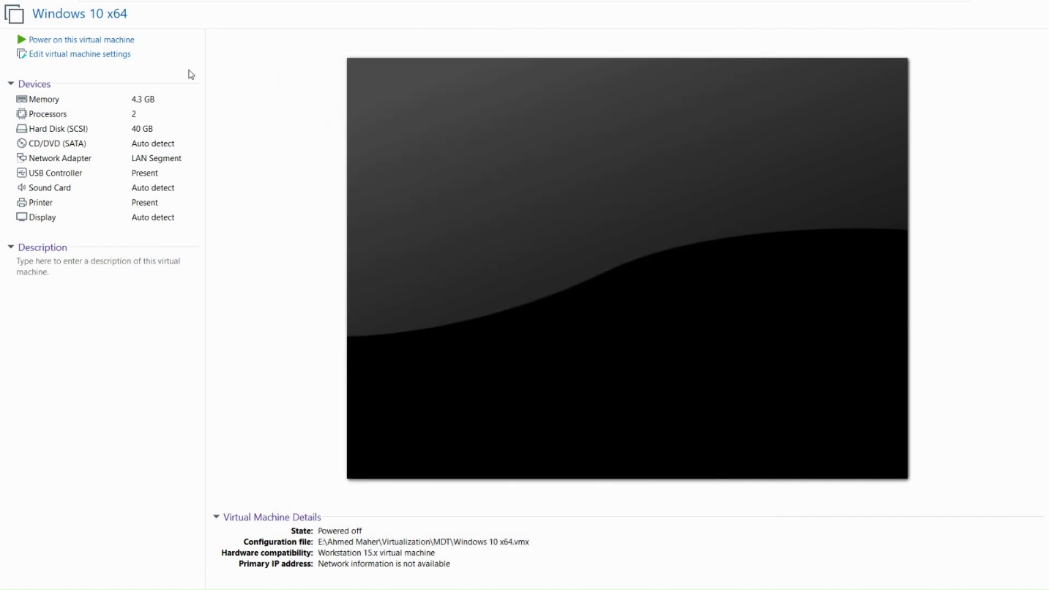
# - Power on the Windows 10 x64 virtual machine and start the network boot service from the WDS Boot Manager
pyautogui.click(105, 40)
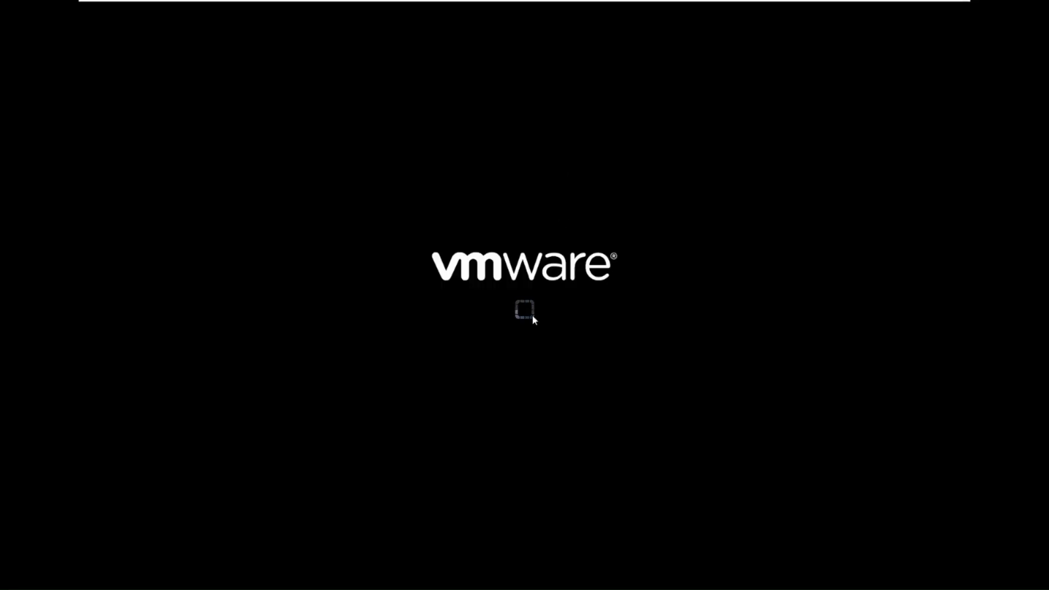
pyautogui.click(535, 319)
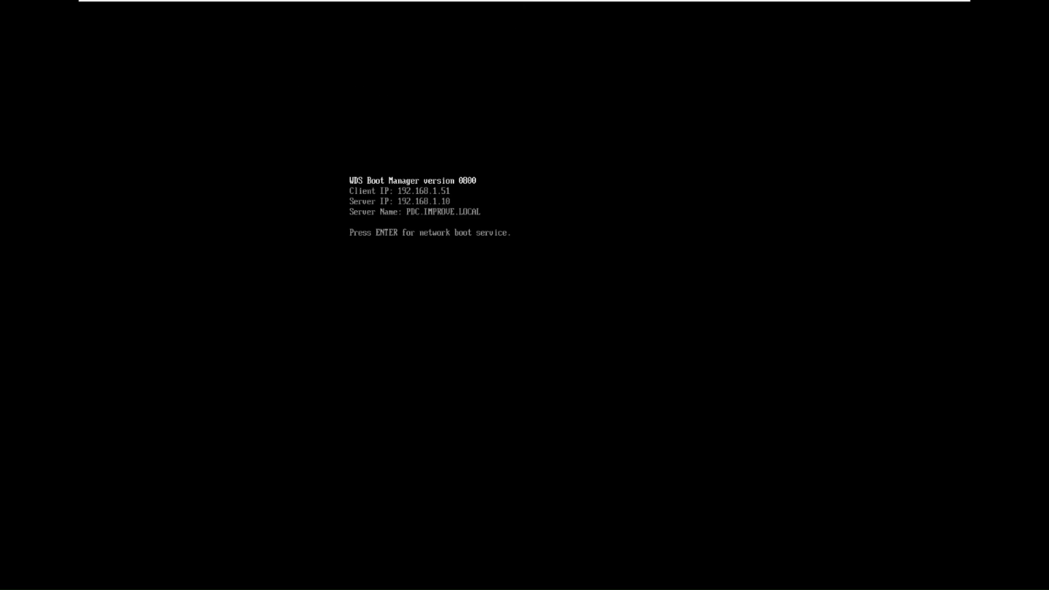
pyautogui.press('Return')
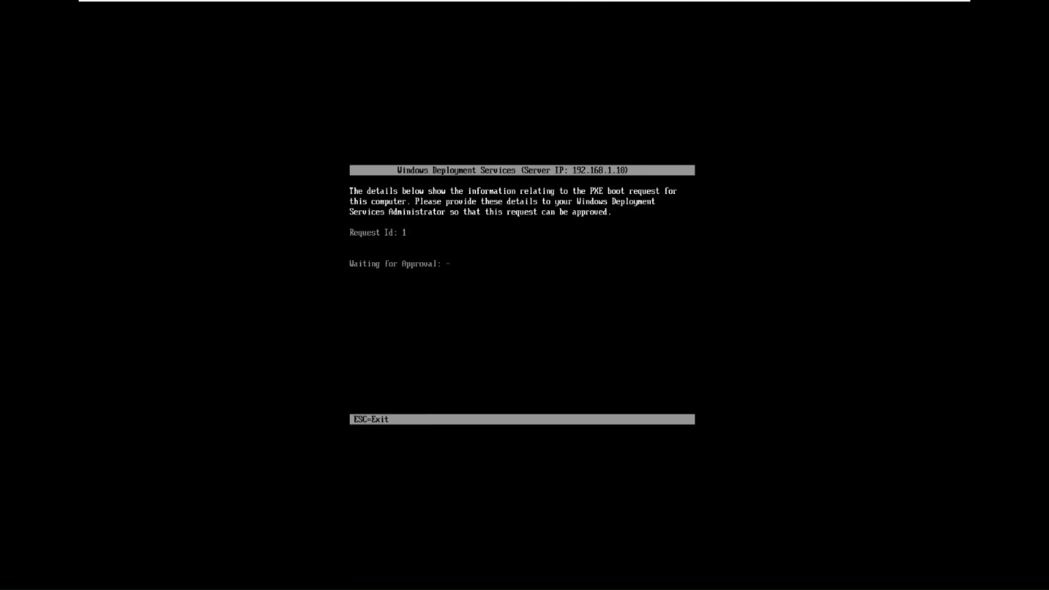
# - Approve the pending device with request ID 1 in WDS on the Windows Server 2016 machine, and return to the Windows 10 x64 machine
pyautogui.hotkey('ctrl', 'alt')
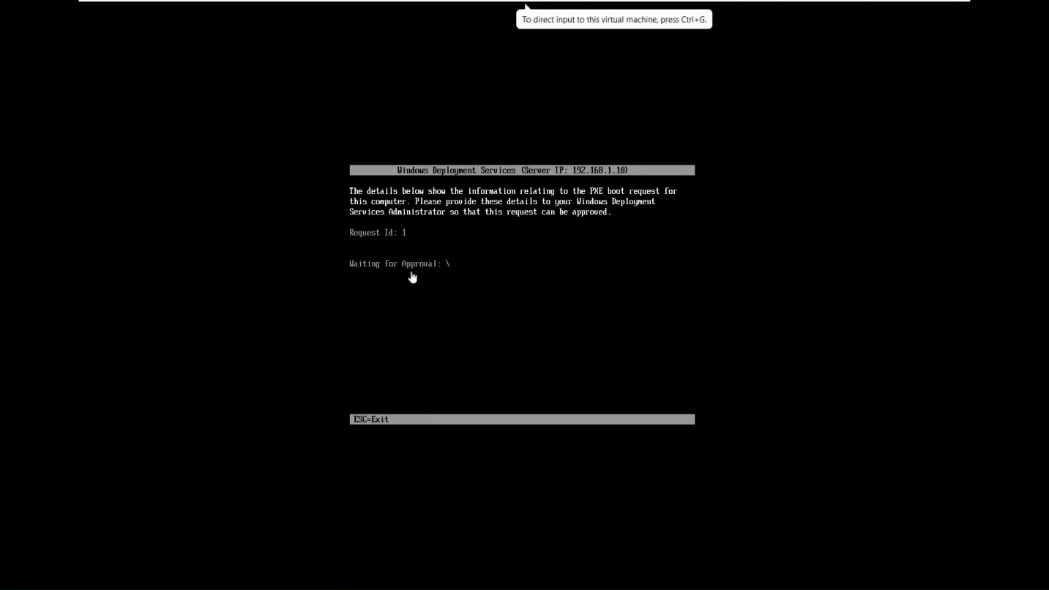
pyautogui.moveTo(606, 3)
pyautogui.click(636, 10)
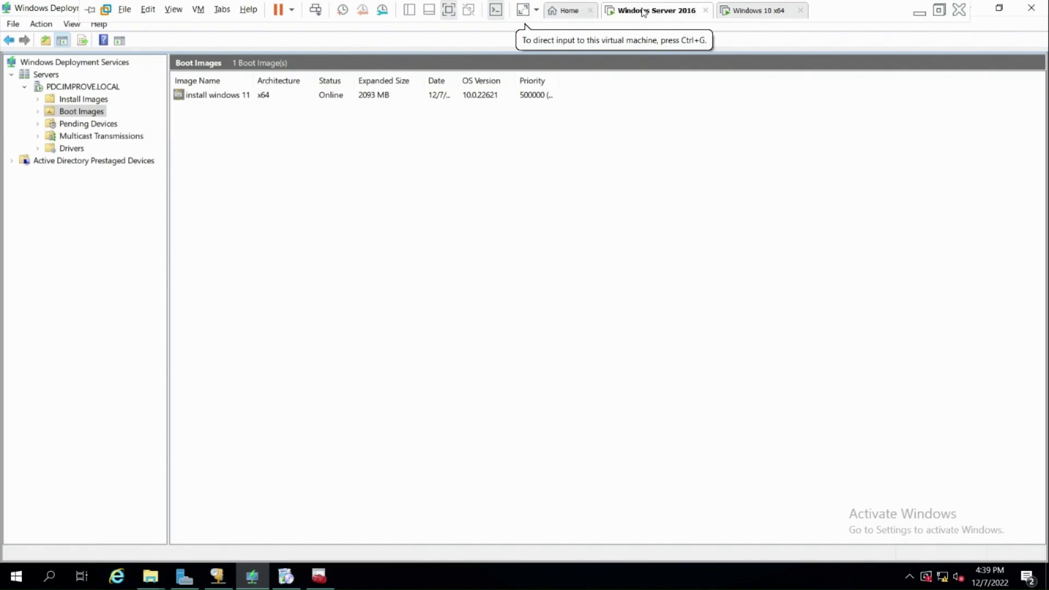
pyautogui.click(89, 124)
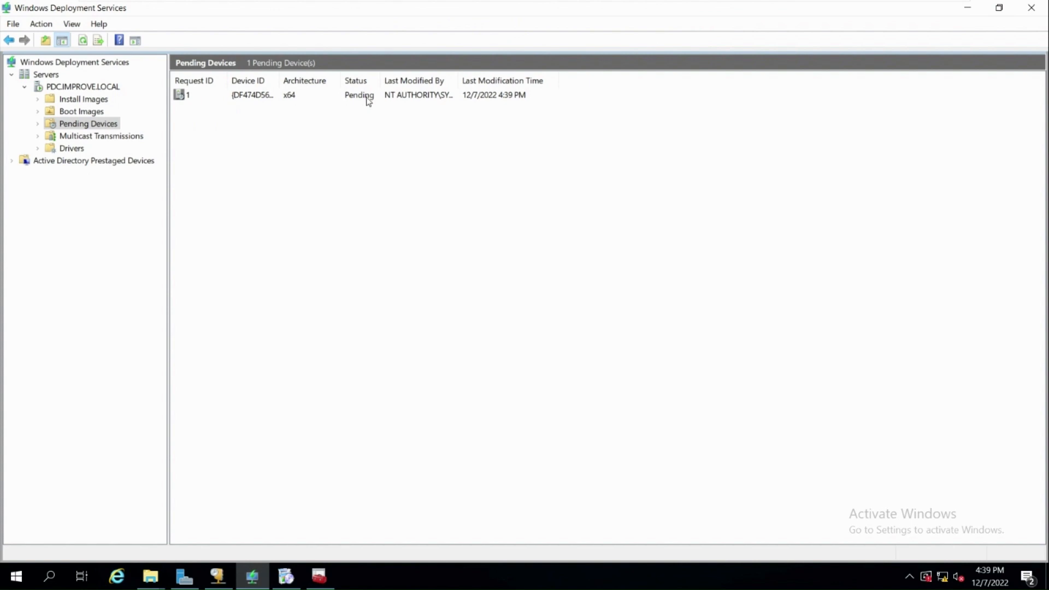
pyautogui.click(358, 97)
pyautogui.rightClick(361, 99)
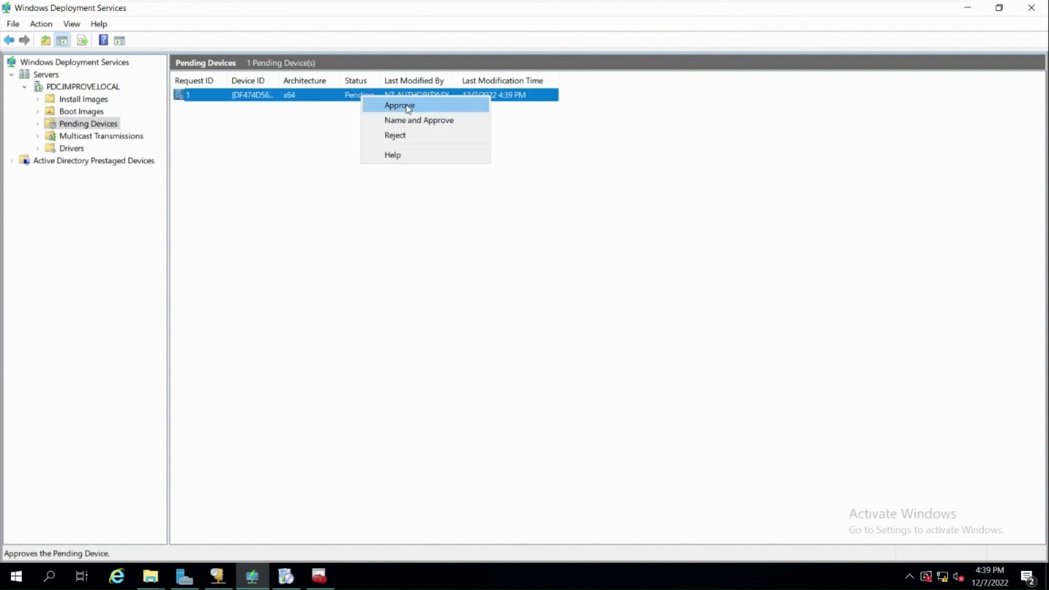
pyautogui.click(407, 108)
pyautogui.moveTo(681, 5)
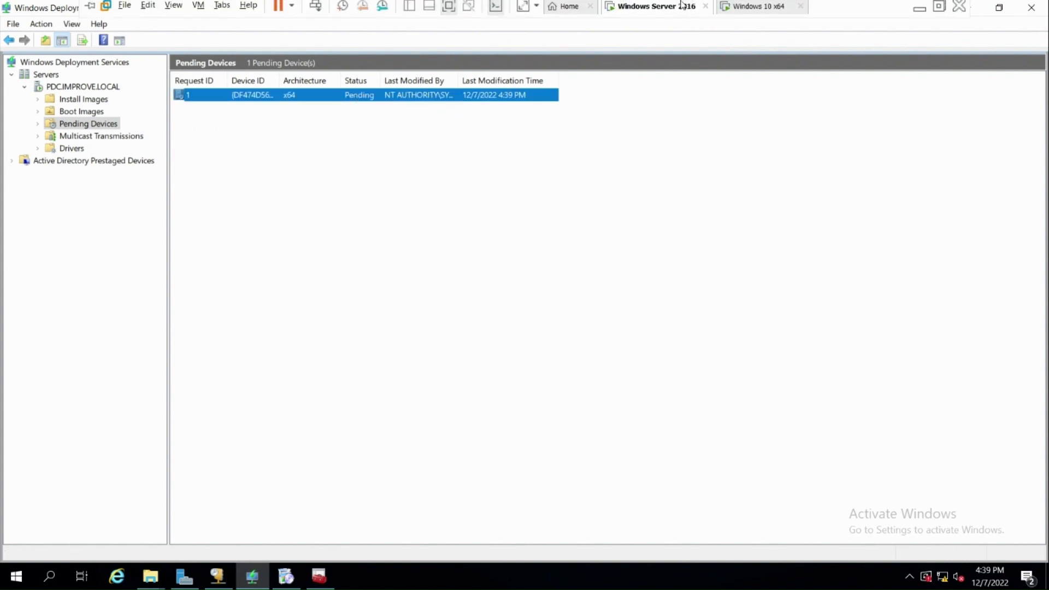
pyautogui.click(747, 16)
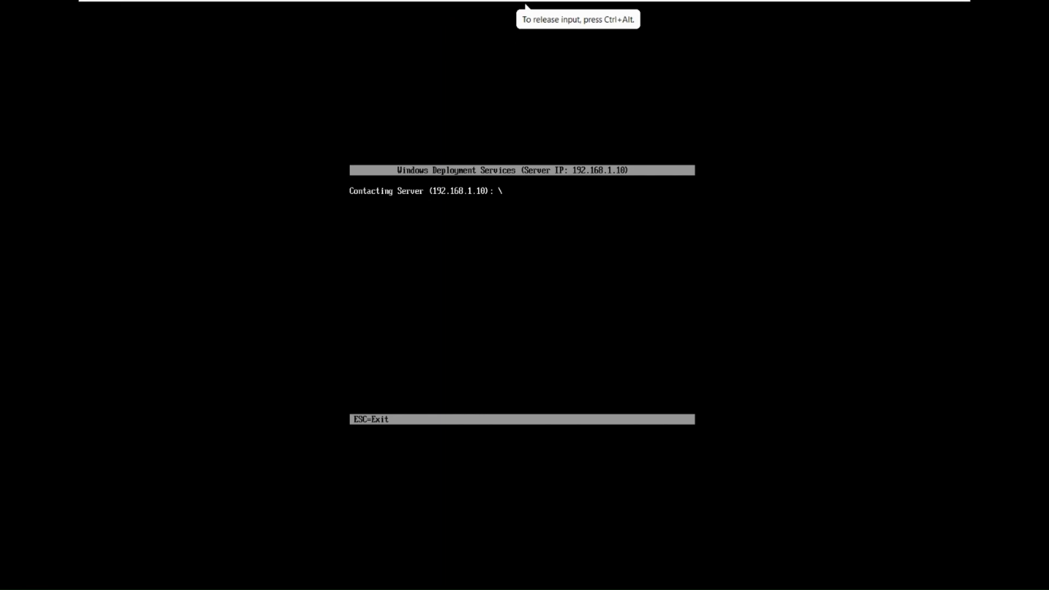
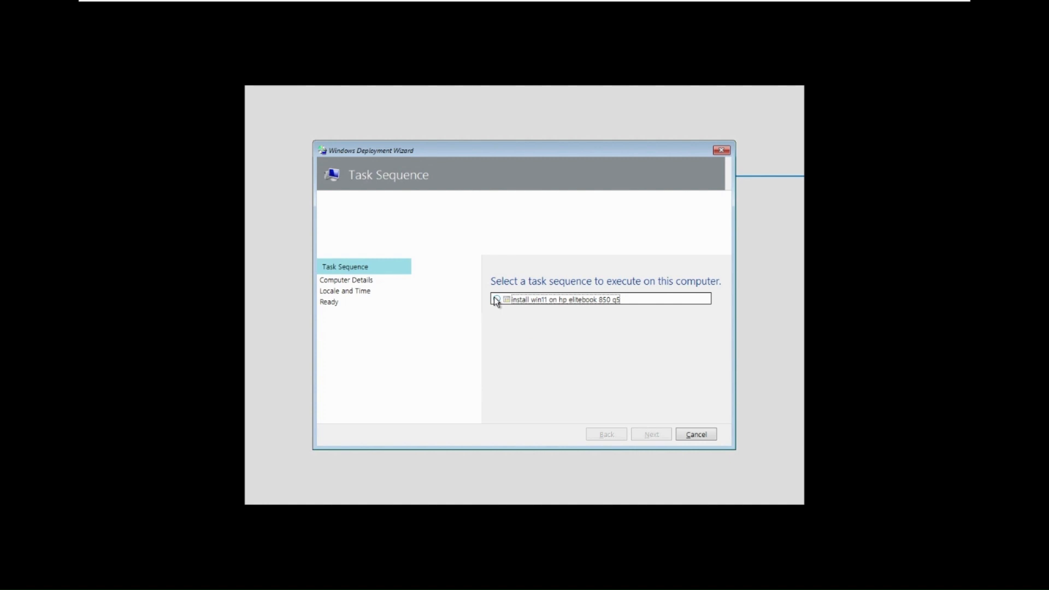
# - Choose the "install win11 on hp elitebook 850 g5" task sequence and set the computer name to TEST-MDT
pyautogui.click(496, 299)
pyautogui.click(642, 433)
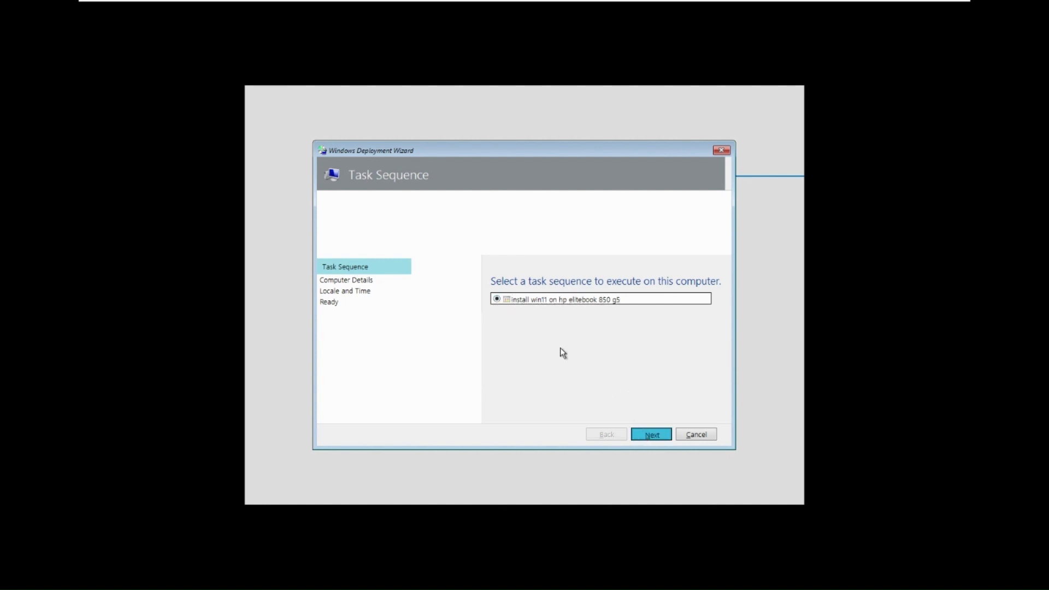
pyautogui.click(640, 236)
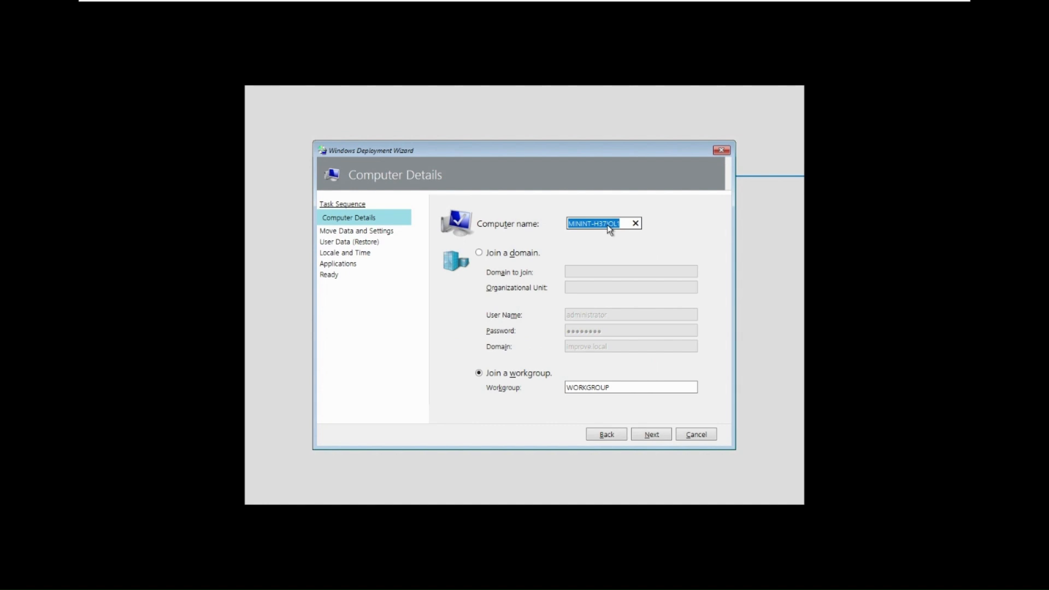
pyautogui.write('TEST-MDT')
# - Set the computer to join a domain, with improve-local as the domain to join
pyautogui.click(506, 253)
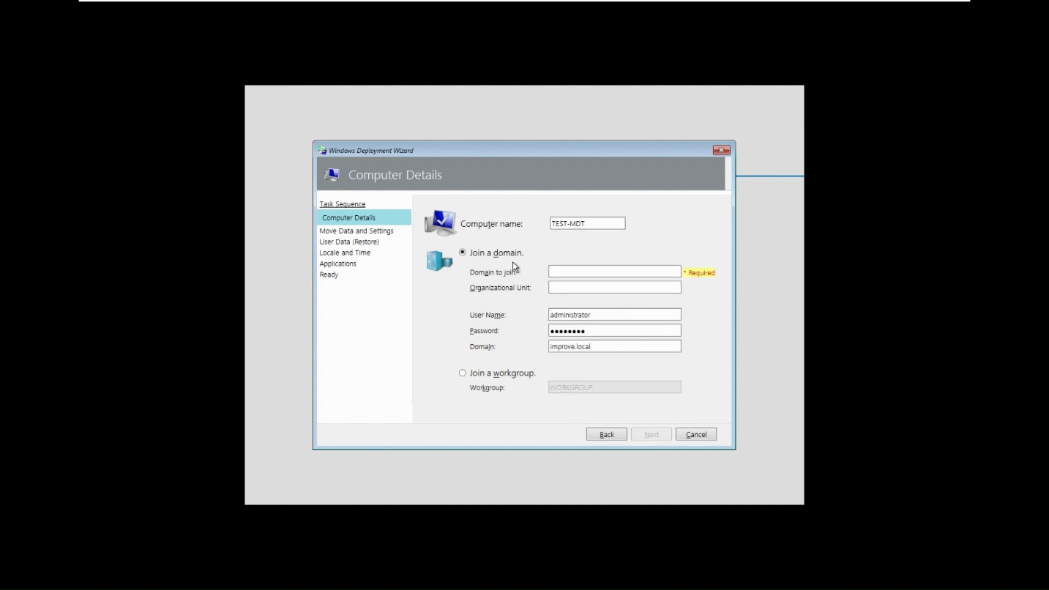
pyautogui.click(575, 271)
pyautogui.write('improve-local')
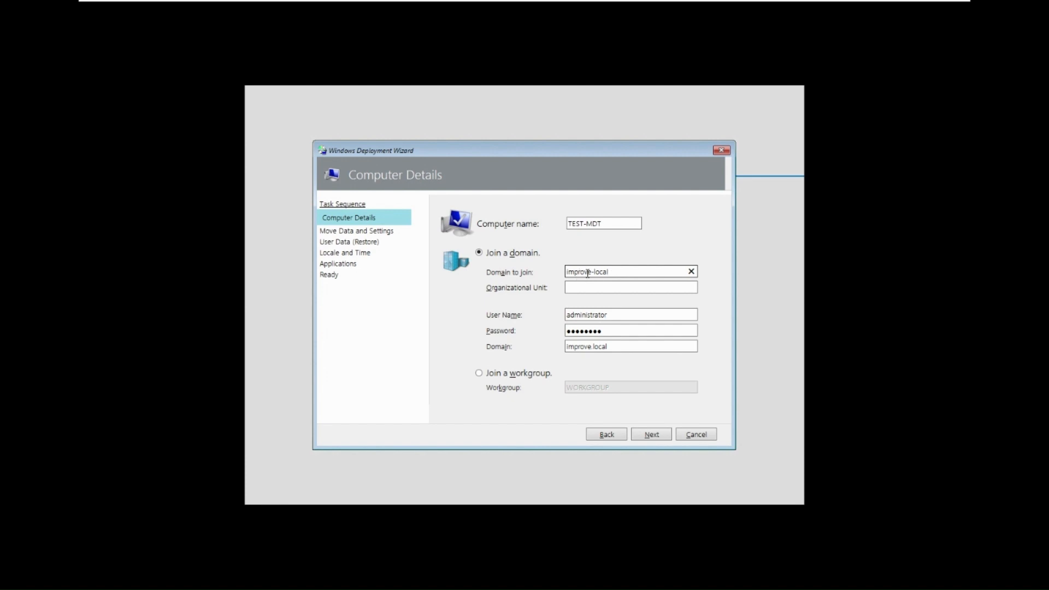
pyautogui.click(593, 288)
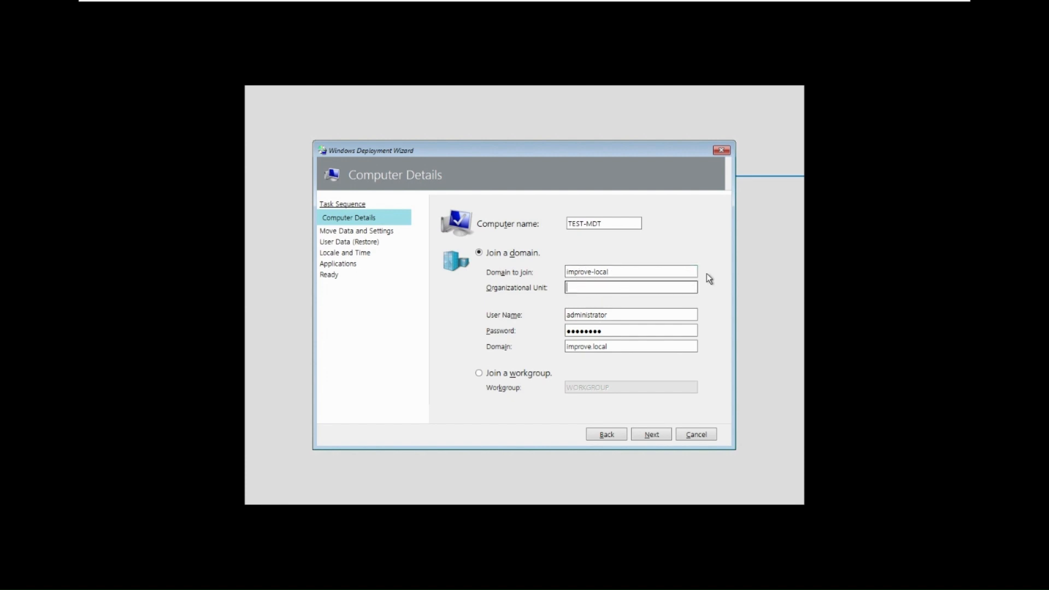
# - Switch to the Windows Server 2016 machine, dismiss the device approval notice, and open Active Directory Users and Computers
pyautogui.moveTo(760, 14)
pyautogui.click(649, 10)
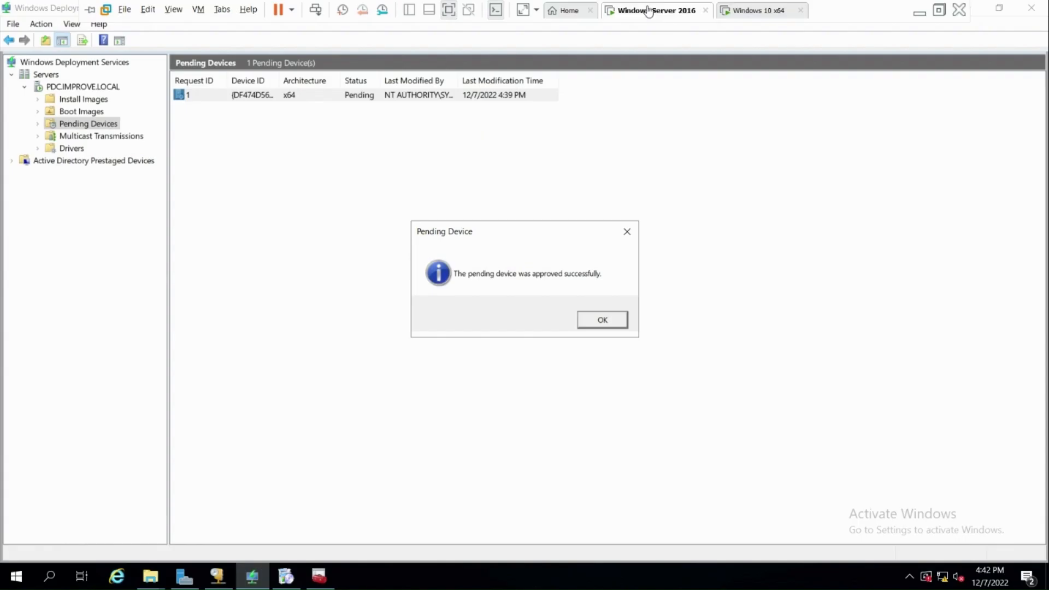
pyautogui.click(602, 319)
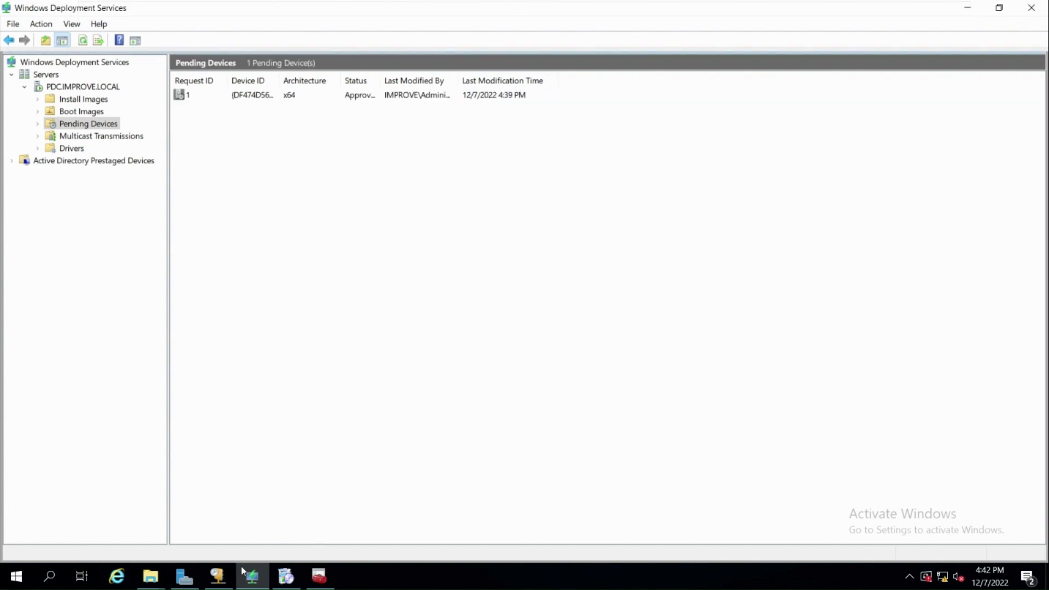
pyautogui.click(185, 576)
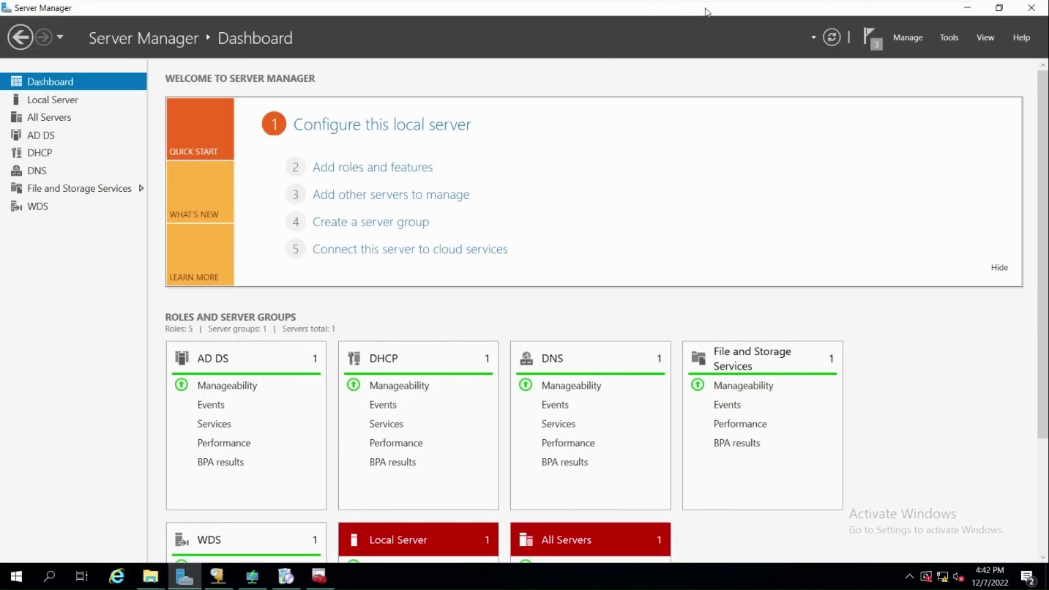
pyautogui.click(949, 37)
pyautogui.click(456, 166)
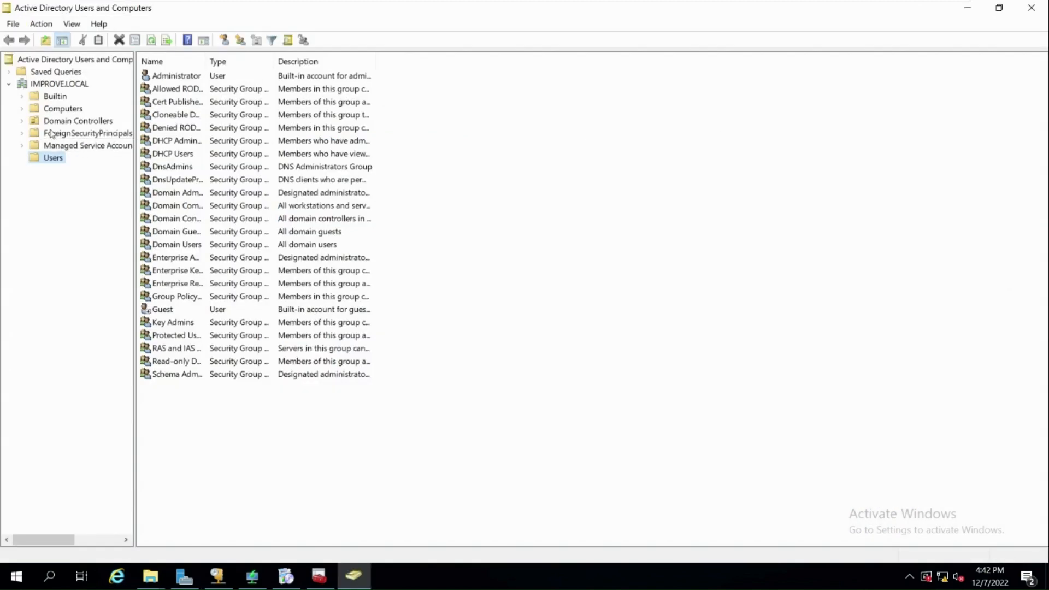
# - Create an organizational unit named MDT-PCS under the IMPROVE.LOCAL domain
pyautogui.rightClick(64, 86)
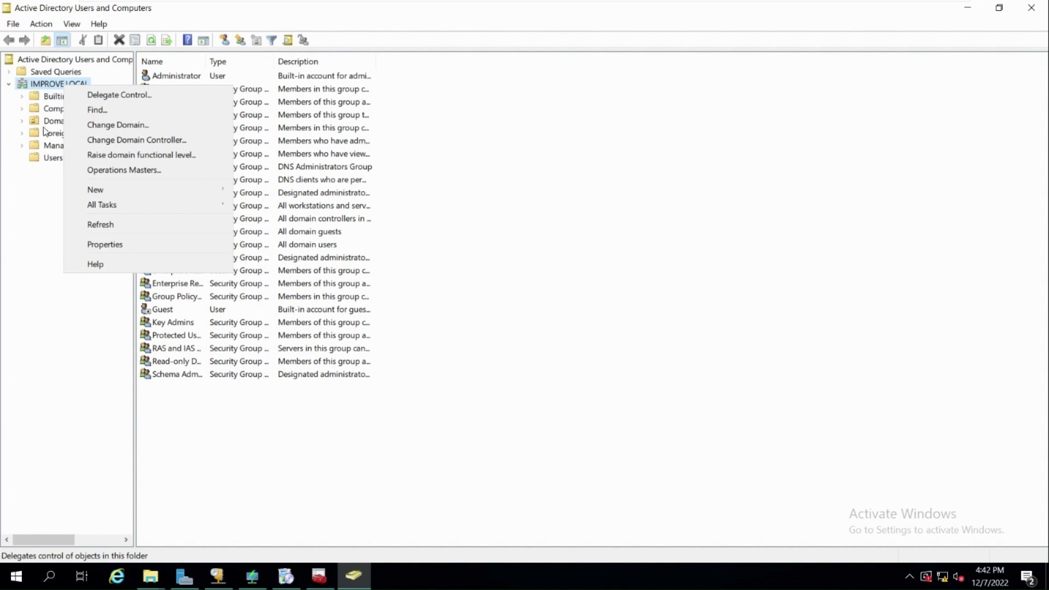
pyautogui.moveTo(100, 190)
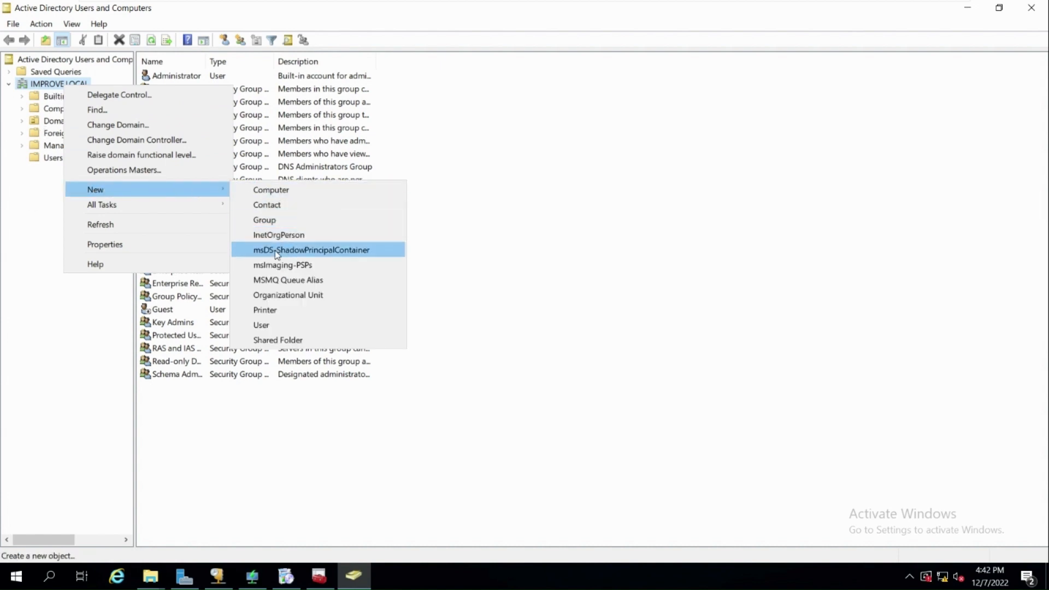
pyautogui.click(289, 294)
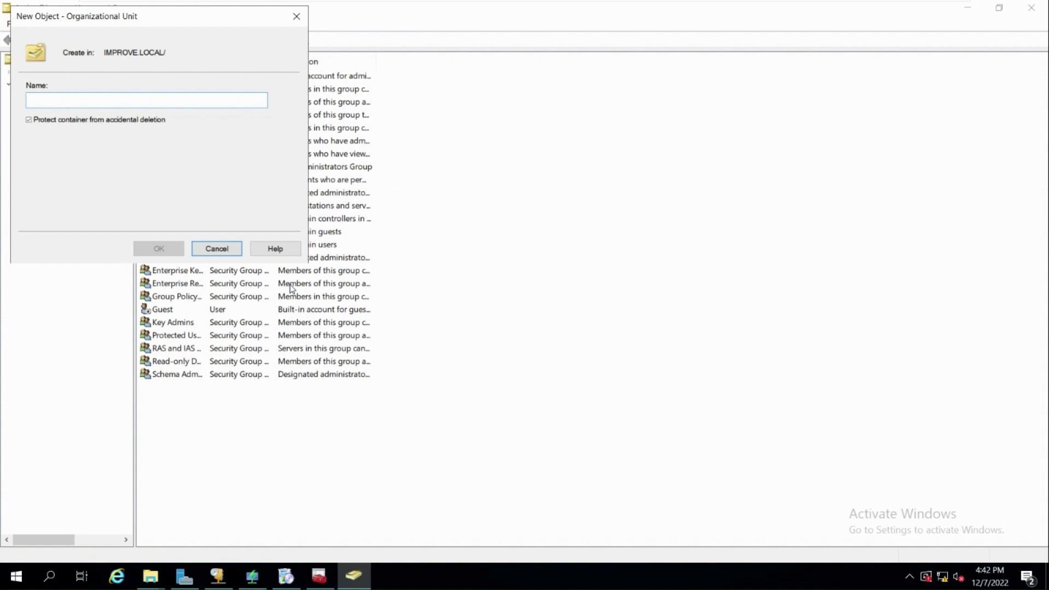
pyautogui.write('MDT-P')
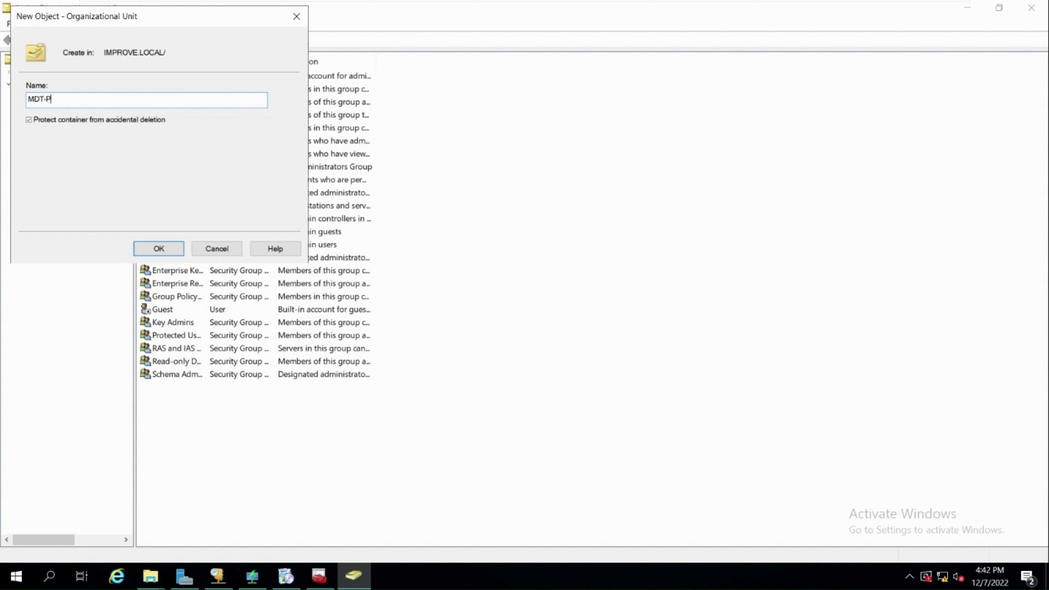
pyautogui.write('CS')
pyautogui.press('Return')
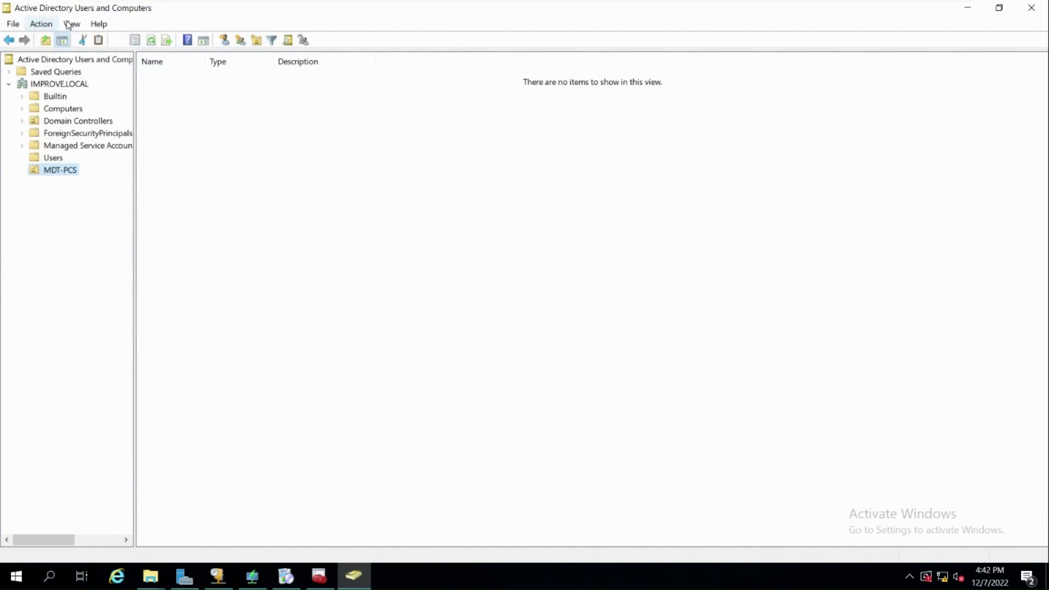
# - Turn on Advanced Features in Active Directory Users and Computers
pyautogui.click(41, 24)
pyautogui.moveTo(71, 24)
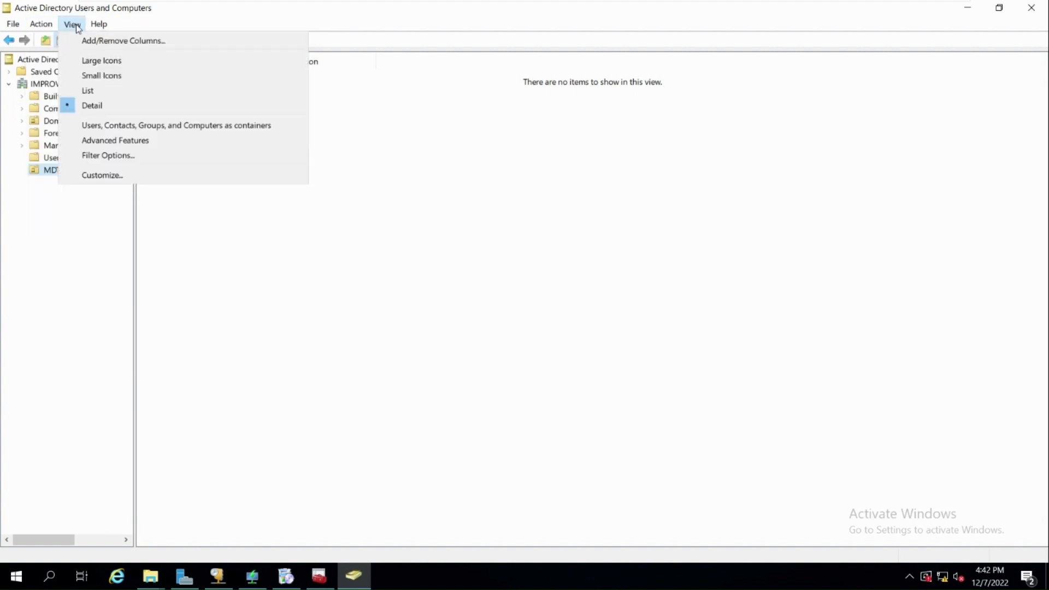
pyautogui.click(109, 144)
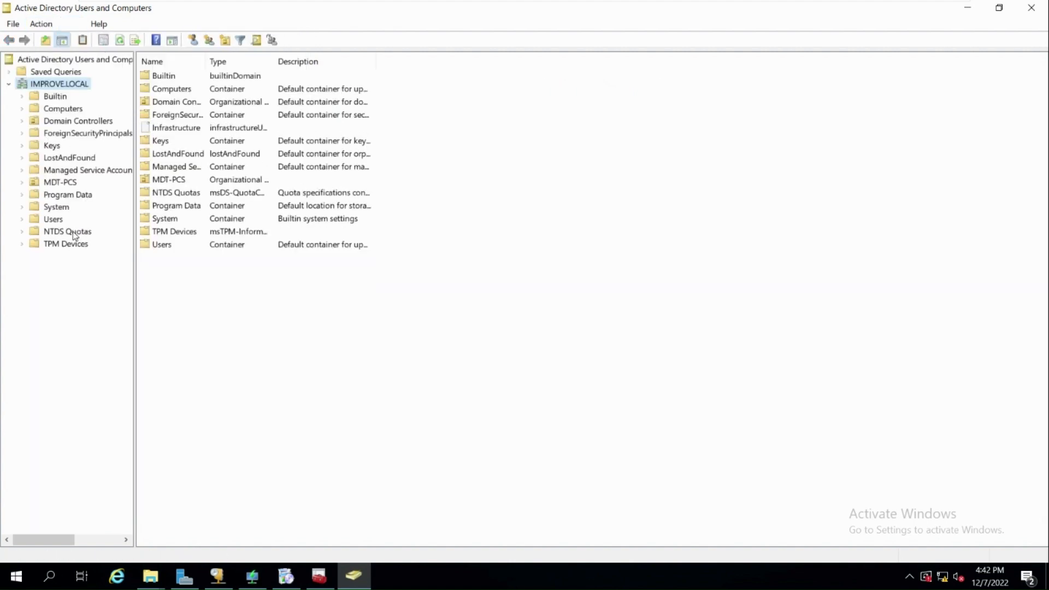
# - Copy the distinguishedName attribute value from the properties of the MDT-PCS organizational unit
pyautogui.click(49, 182)
pyautogui.rightClick(48, 182)
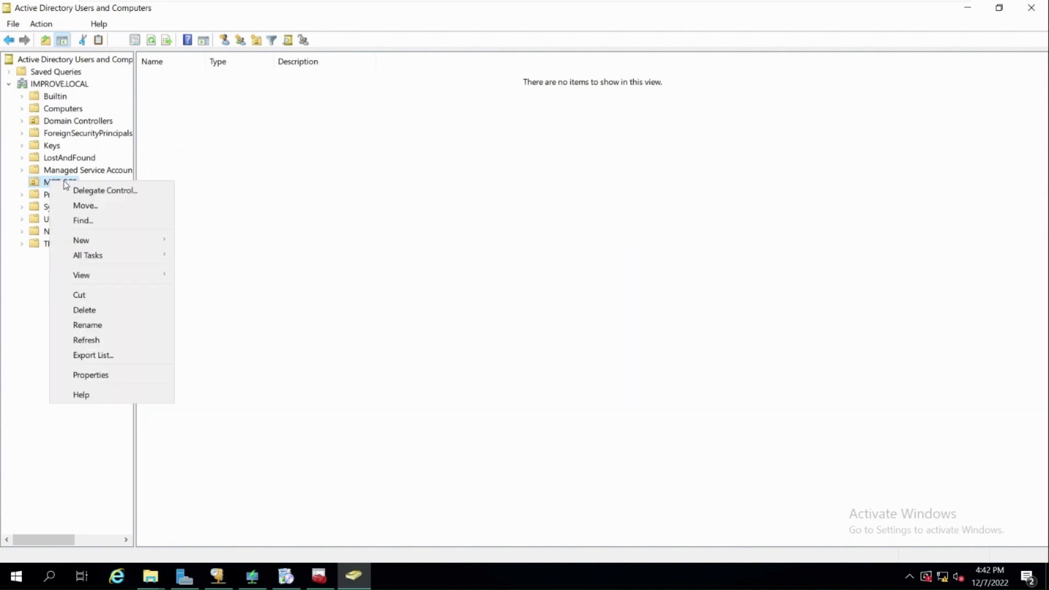
pyautogui.click(105, 376)
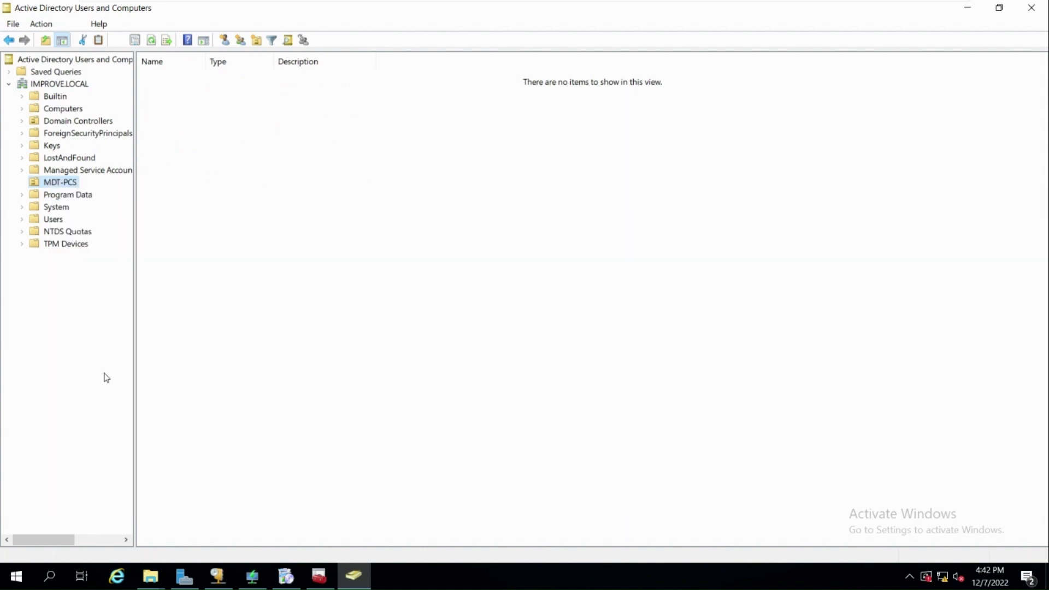
pyautogui.click(579, 159)
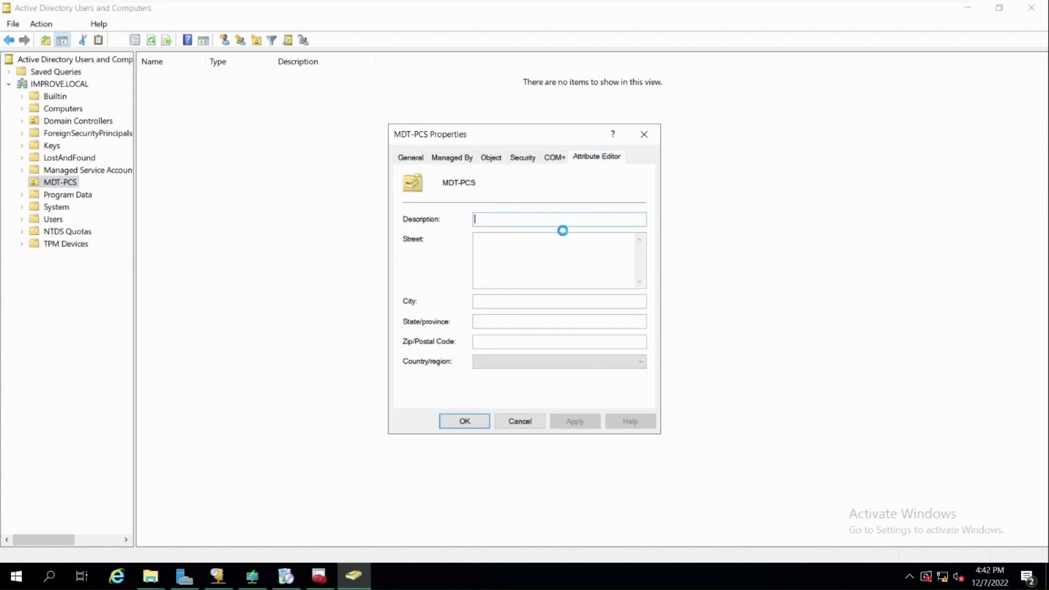
pyautogui.click(538, 359)
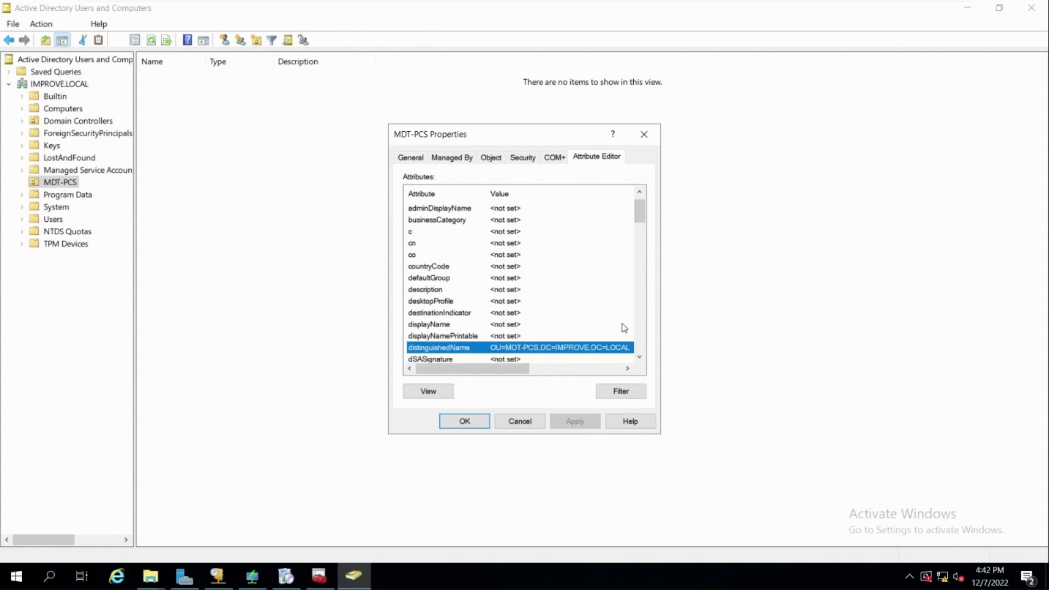
pyautogui.doubleClick(571, 349)
pyautogui.rightClick(508, 288)
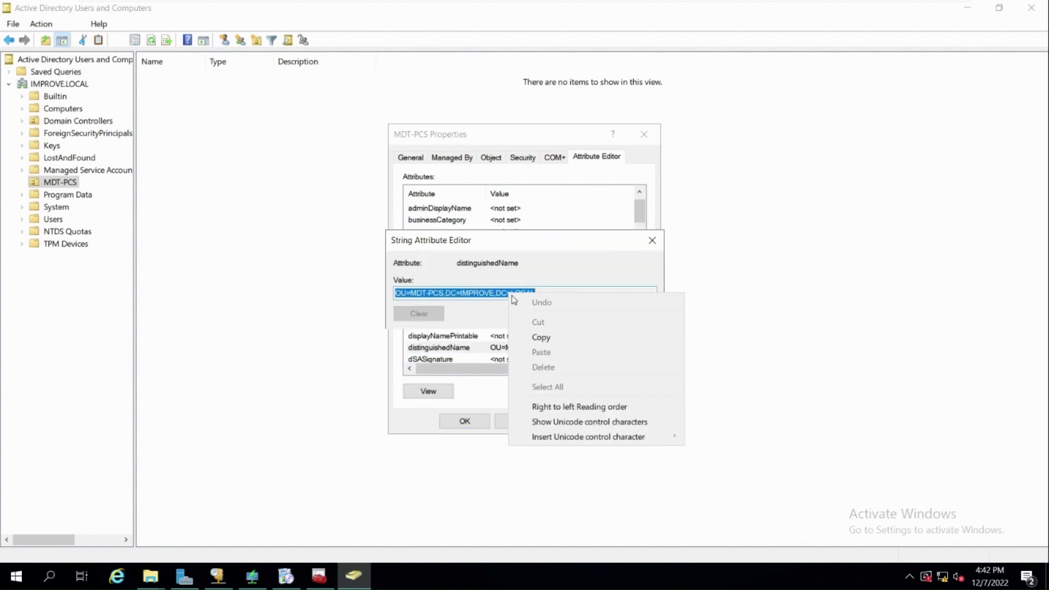
pyautogui.click(553, 334)
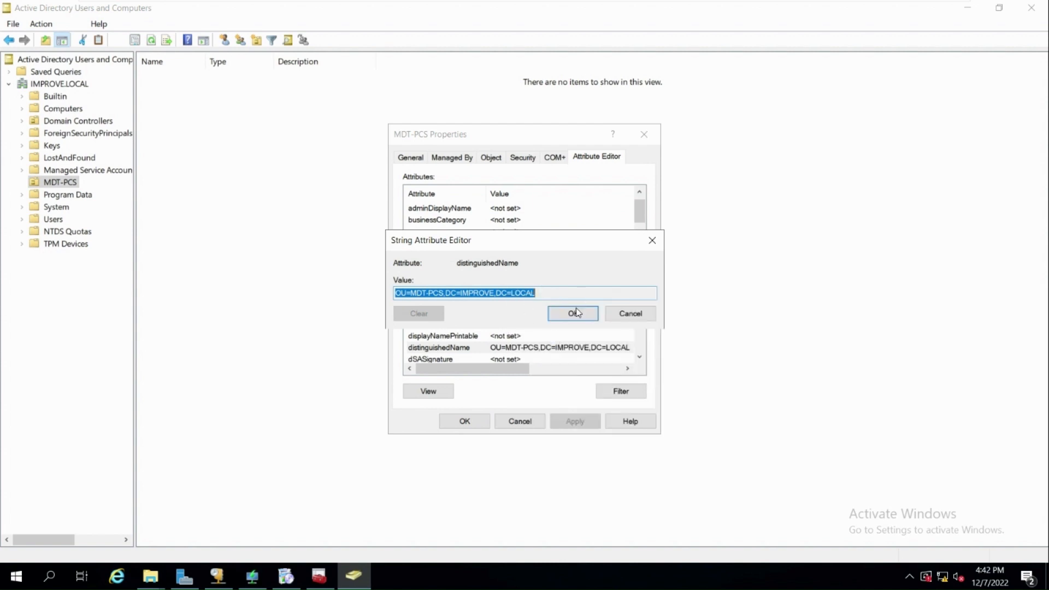
# - Paste the copied distinguished name as the Organizational Unit in the Windows 10 x64 machine's deployment wizard, and continue to Move Data and Settings
pyautogui.click(732, 7)
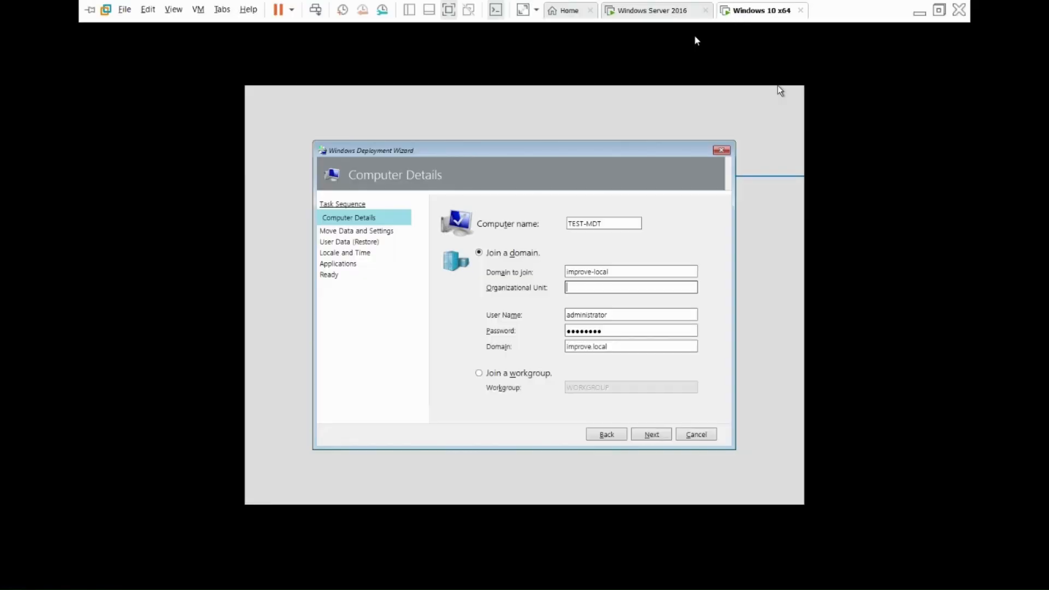
pyautogui.click(575, 286)
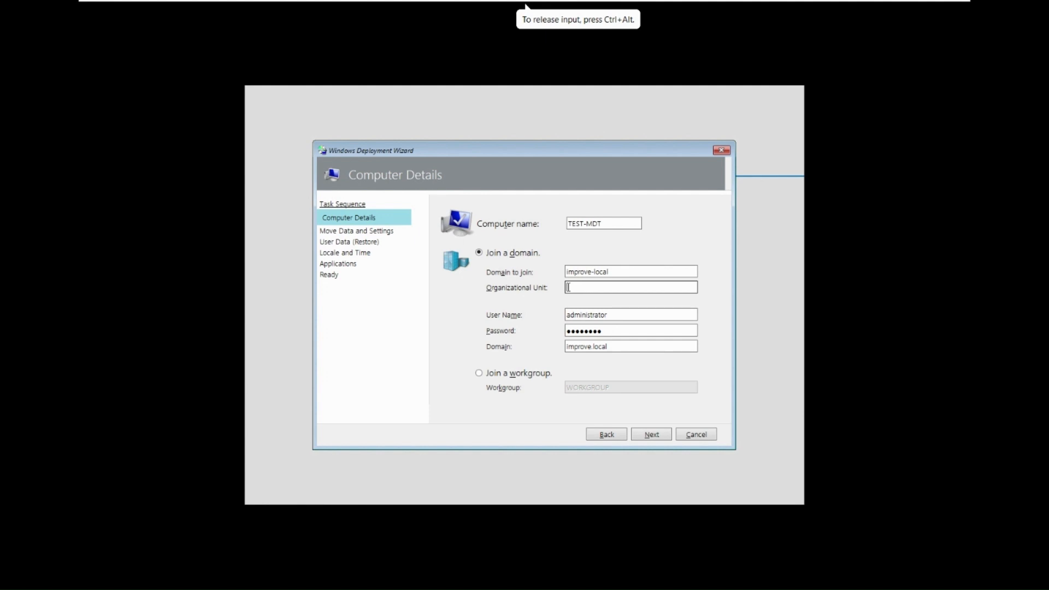
pyautogui.rightClick(581, 287)
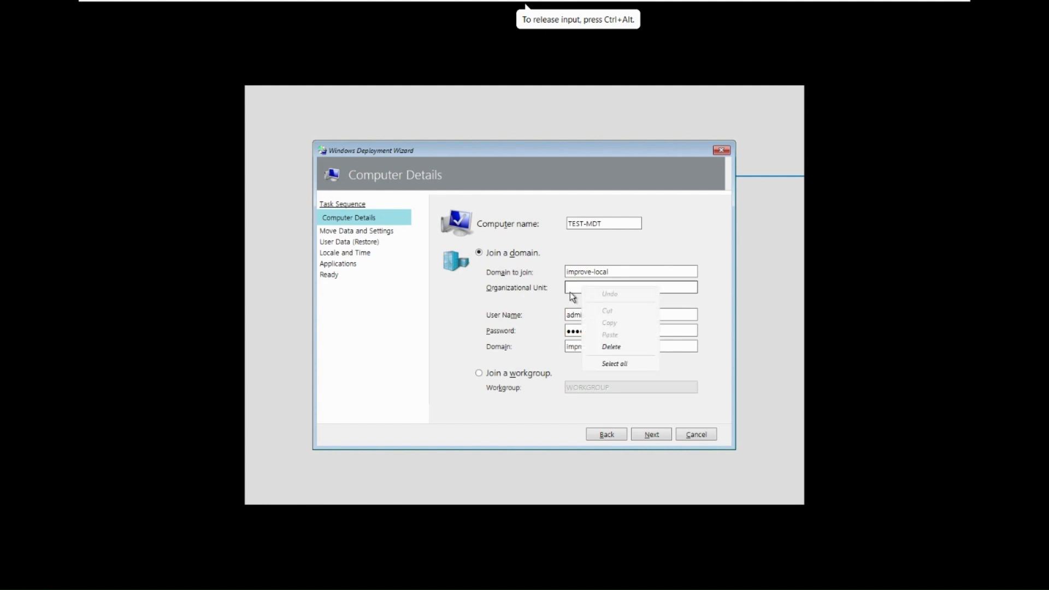
pyautogui.click(571, 289)
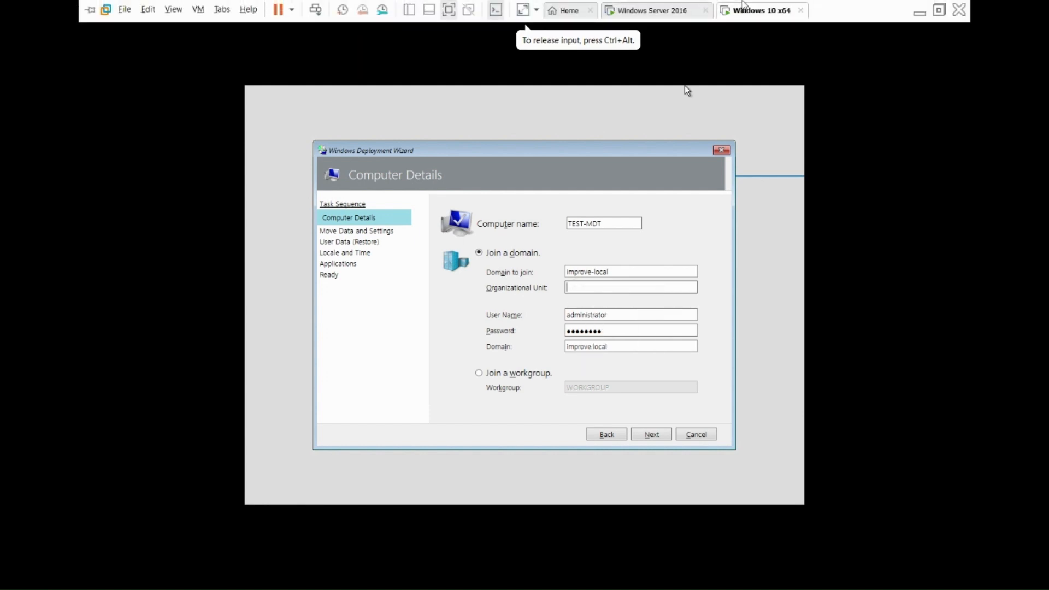
pyautogui.hotkey('ctrl', 'v')
pyautogui.click(605, 328)
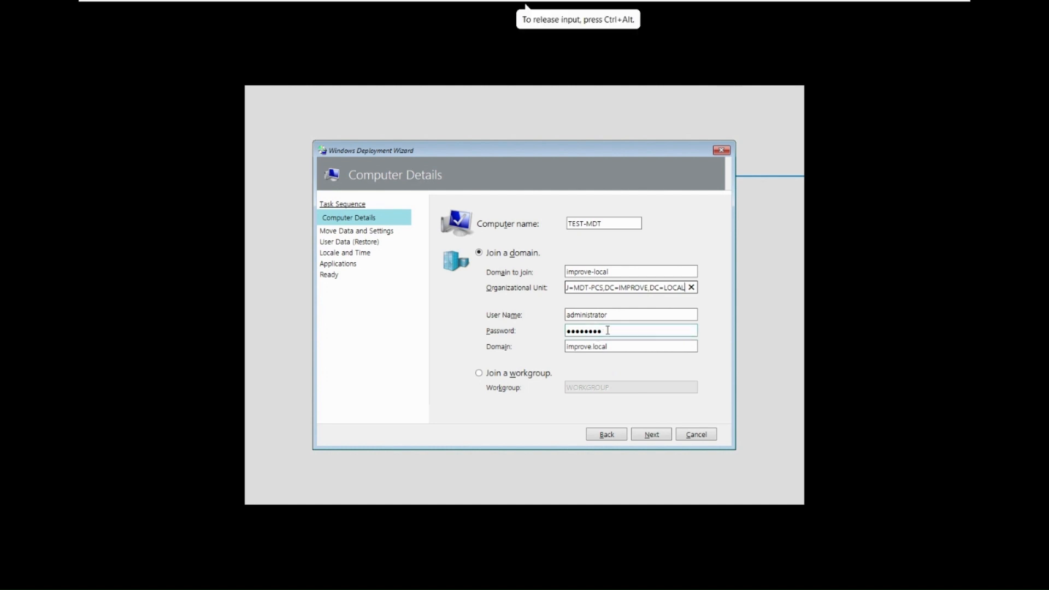
pyautogui.click(651, 435)
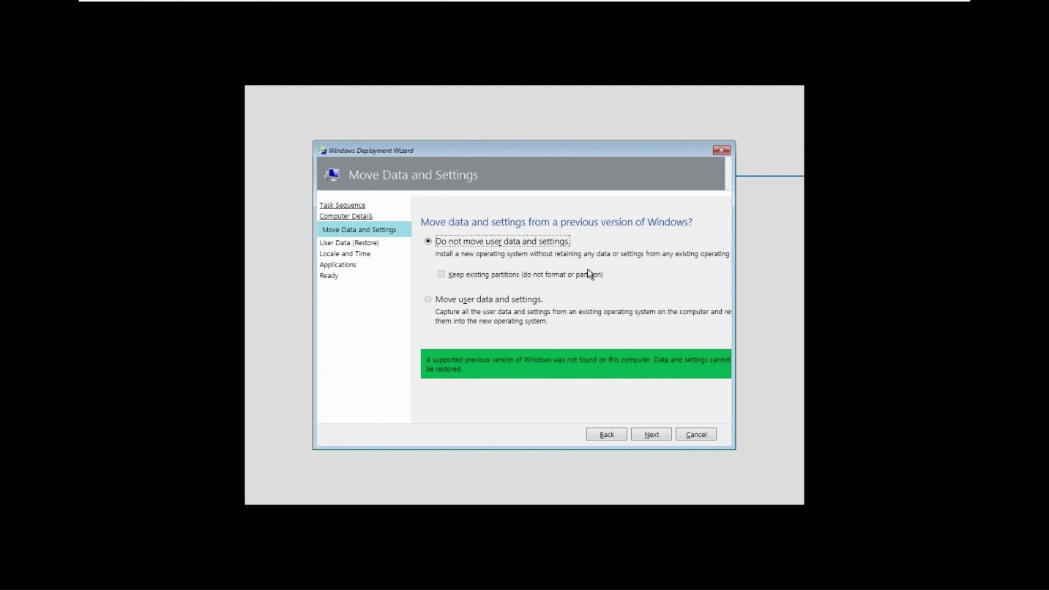
# - Continue without moving or restoring user data and settings, dismissing the script error, to reach the Locale and Time page
pyautogui.click(652, 433)
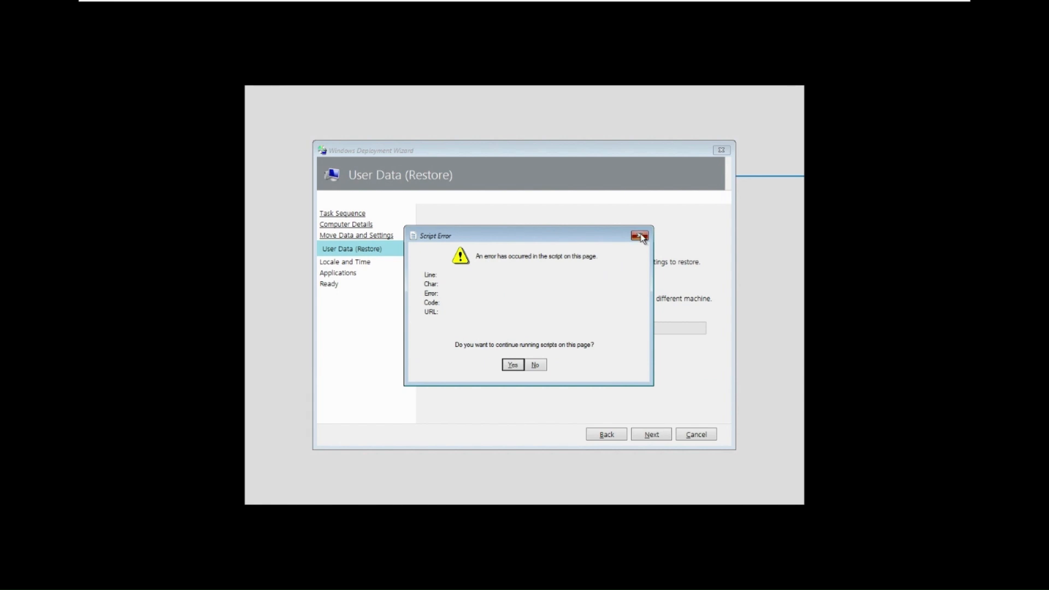
pyautogui.click(640, 236)
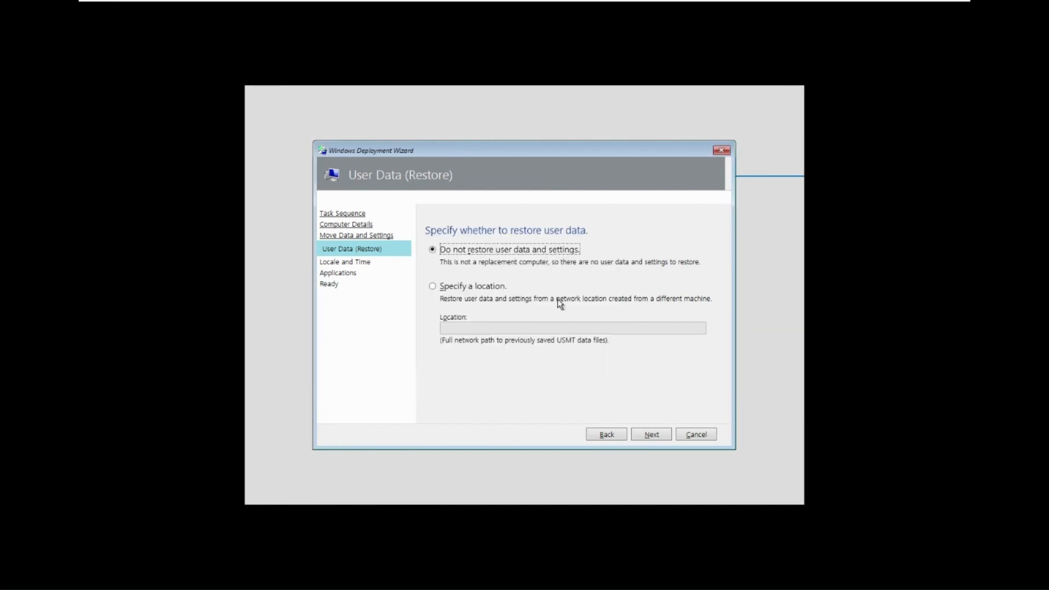
pyautogui.click(650, 432)
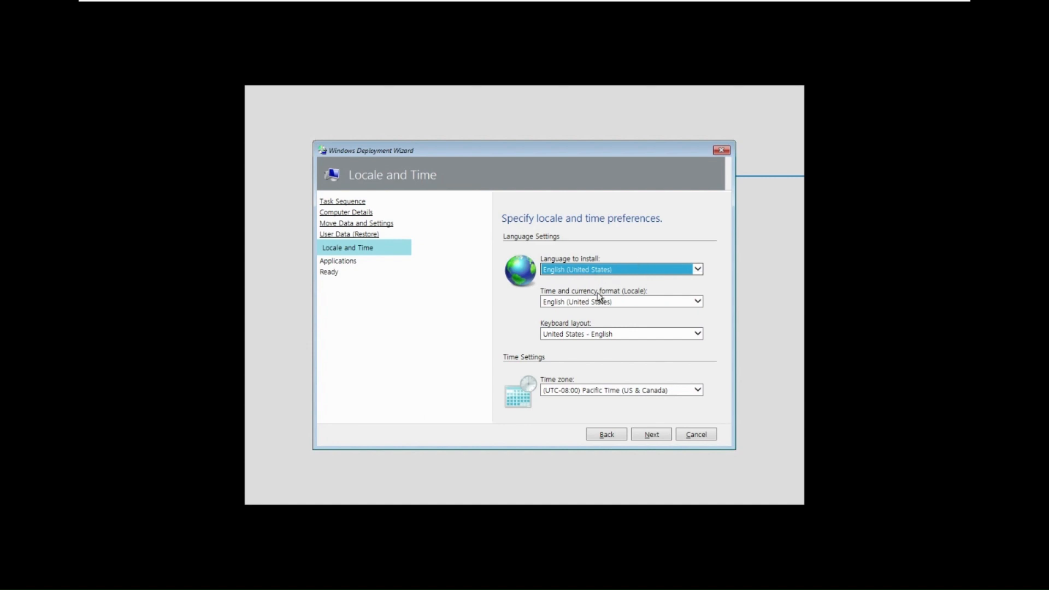
# - Set the time zone to (UTC+02:00) Cairo and continue to the Applications page, dismissing the script error
pyautogui.click(604, 389)
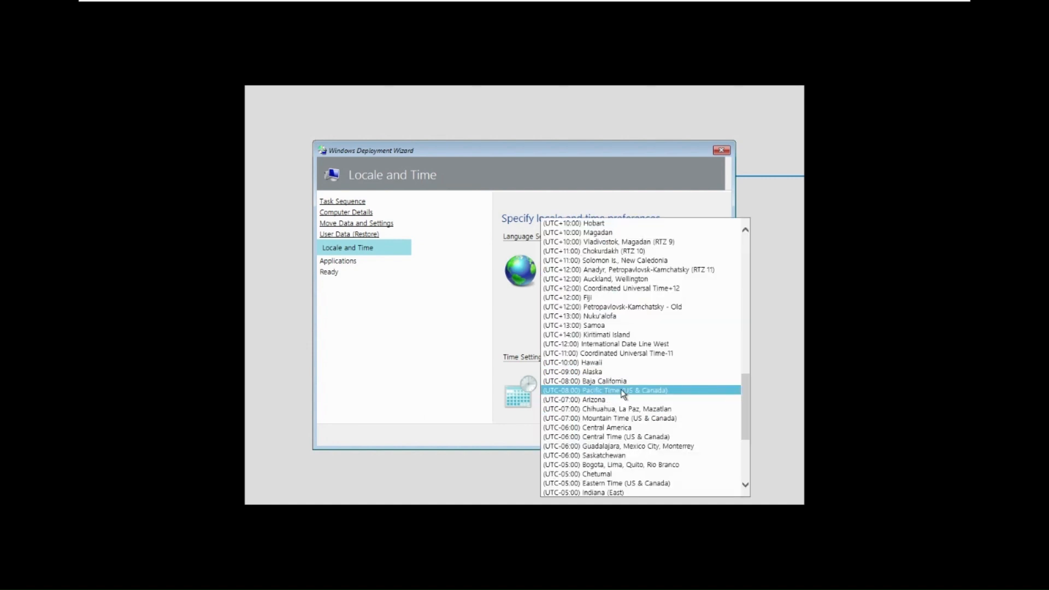
pyautogui.moveTo(747, 378); pyautogui.dragTo(750, 438)
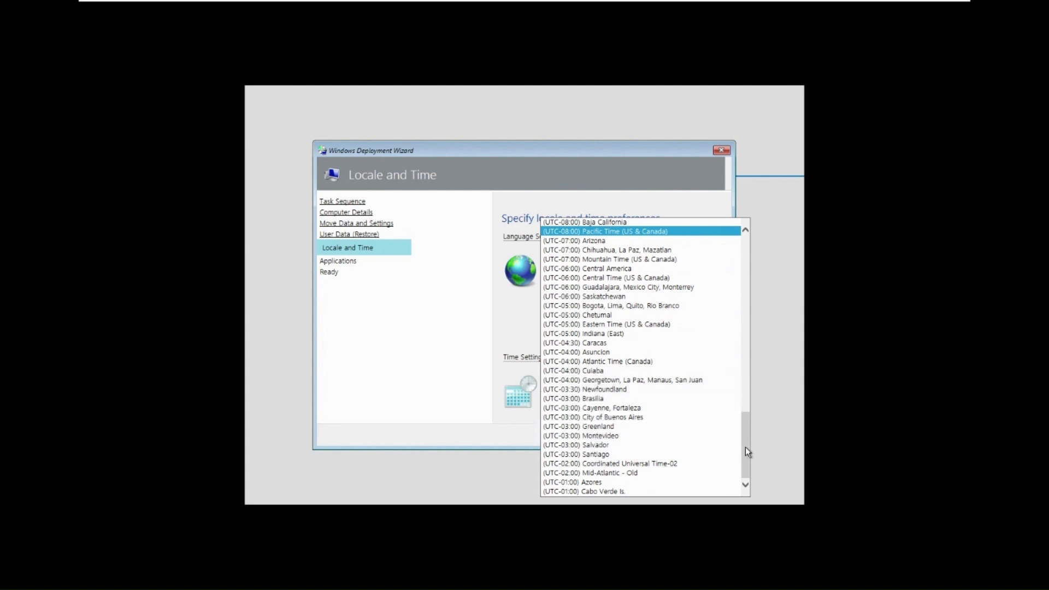
pyautogui.moveTo(747, 452); pyautogui.dragTo(729, 298)
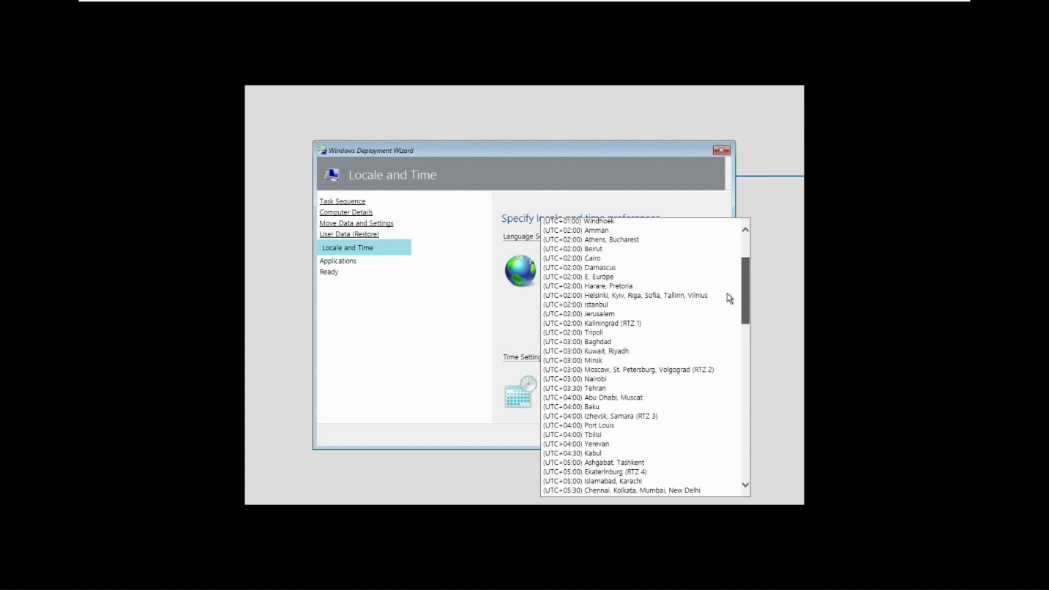
pyautogui.click(572, 255)
pyautogui.click(652, 433)
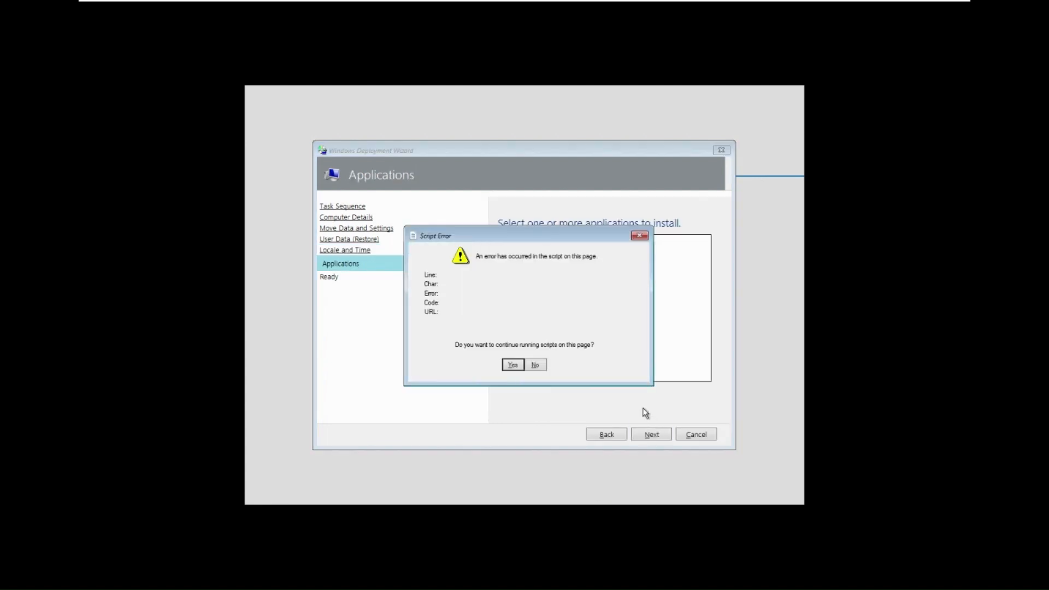
pyautogui.click(639, 236)
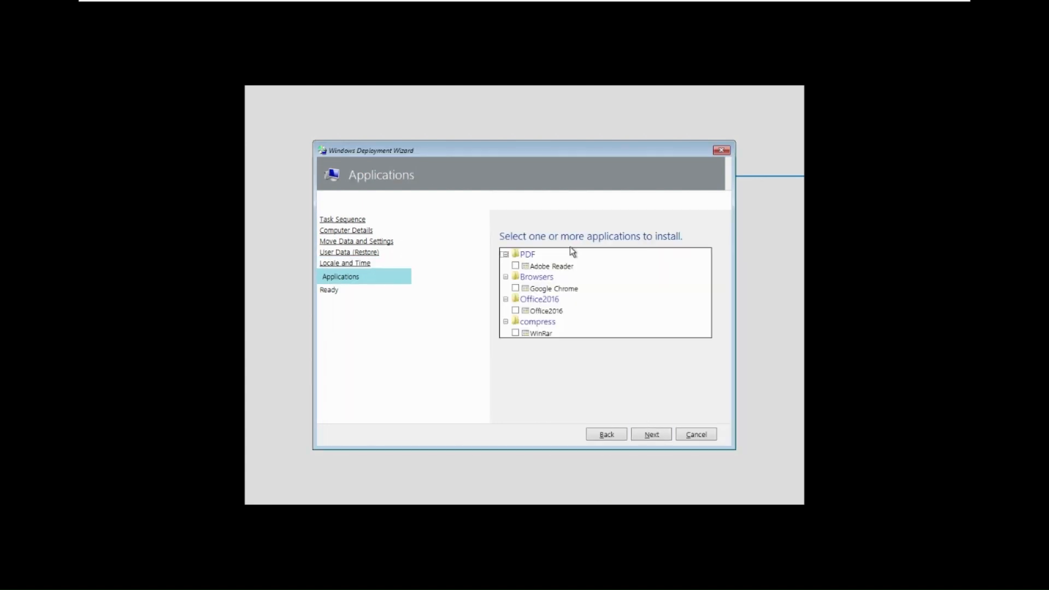
# - Select Adobe Reader, Google Chrome, Office2016 and WinRar for installation, and begin the deployment
pyautogui.click(515, 265)
pyautogui.click(515, 288)
pyautogui.click(515, 333)
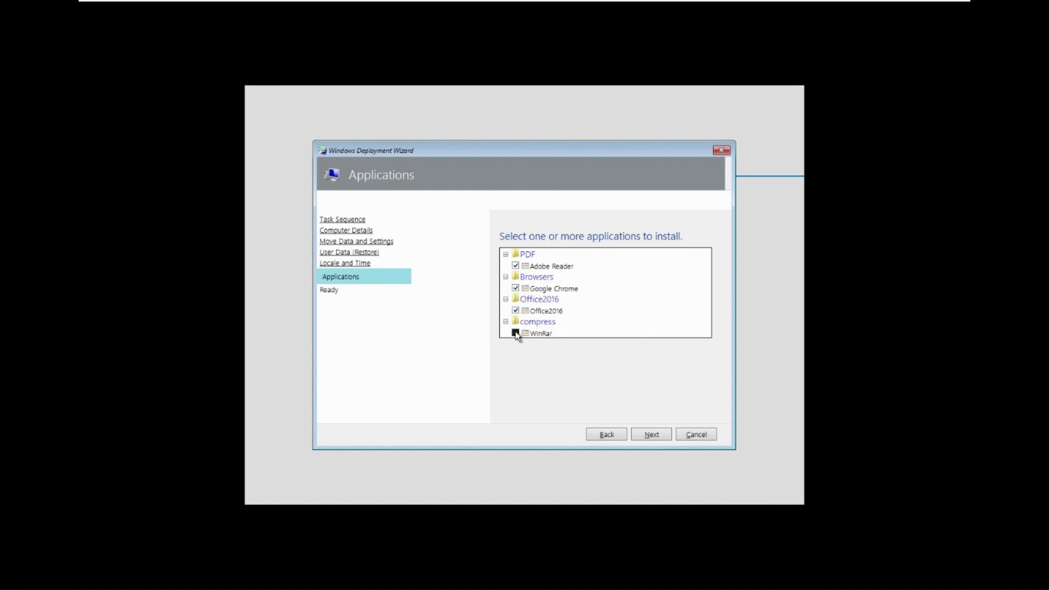
pyautogui.click(654, 432)
pyautogui.click(639, 236)
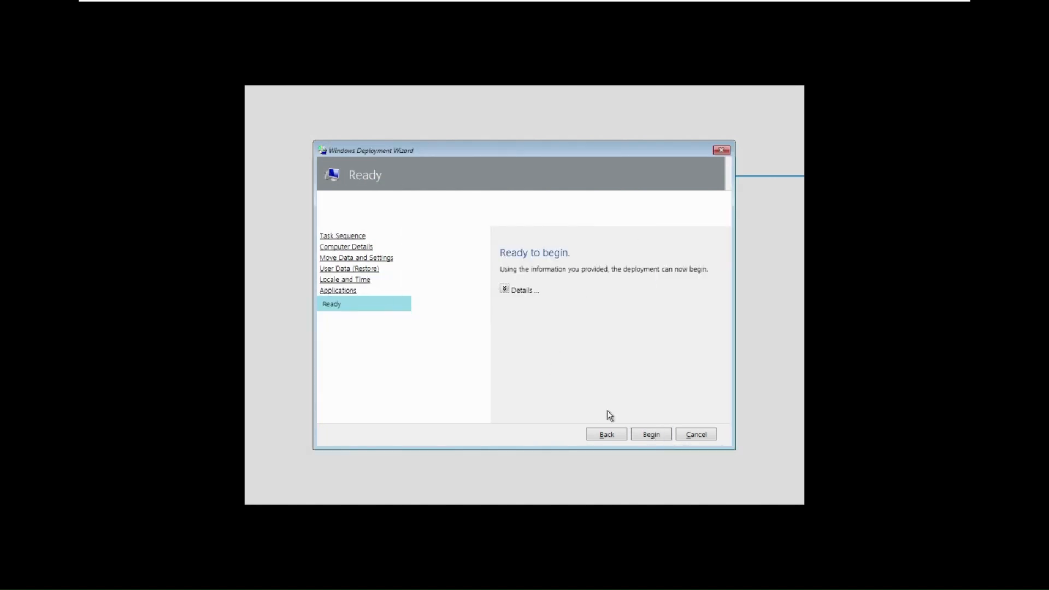
pyautogui.click(651, 435)
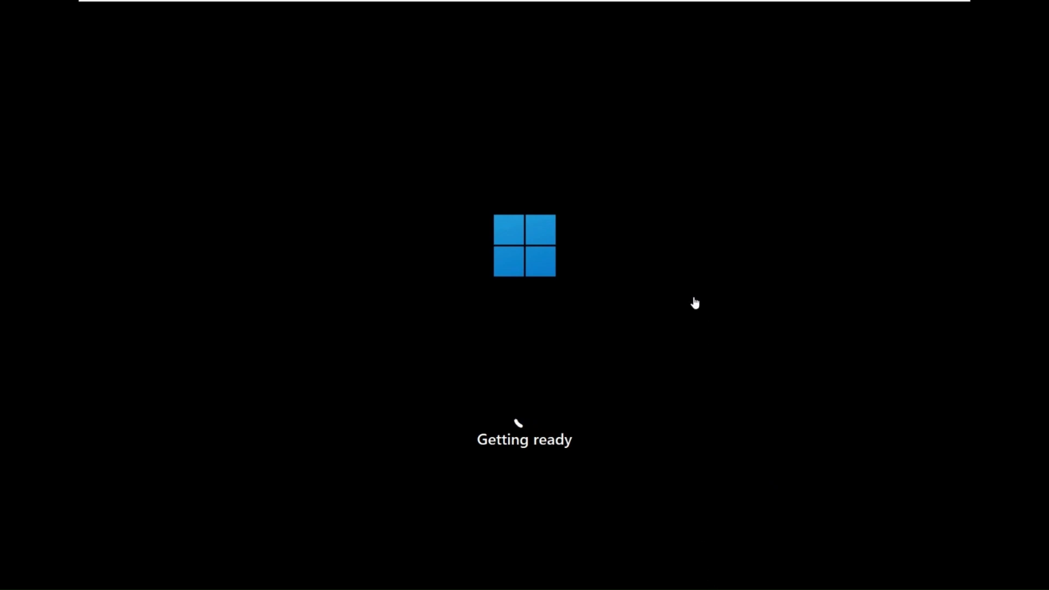
# - Close the Start menu on the newly deployed Windows desktop and follow the Lite Touch installation to its end
pyautogui.moveTo(825, 5)
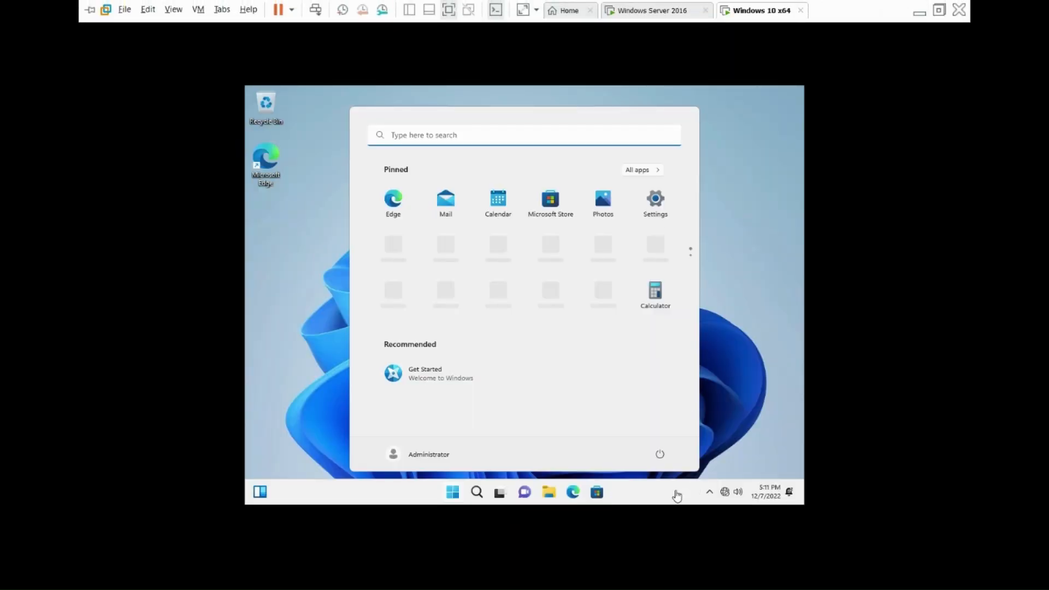
pyautogui.click(647, 494)
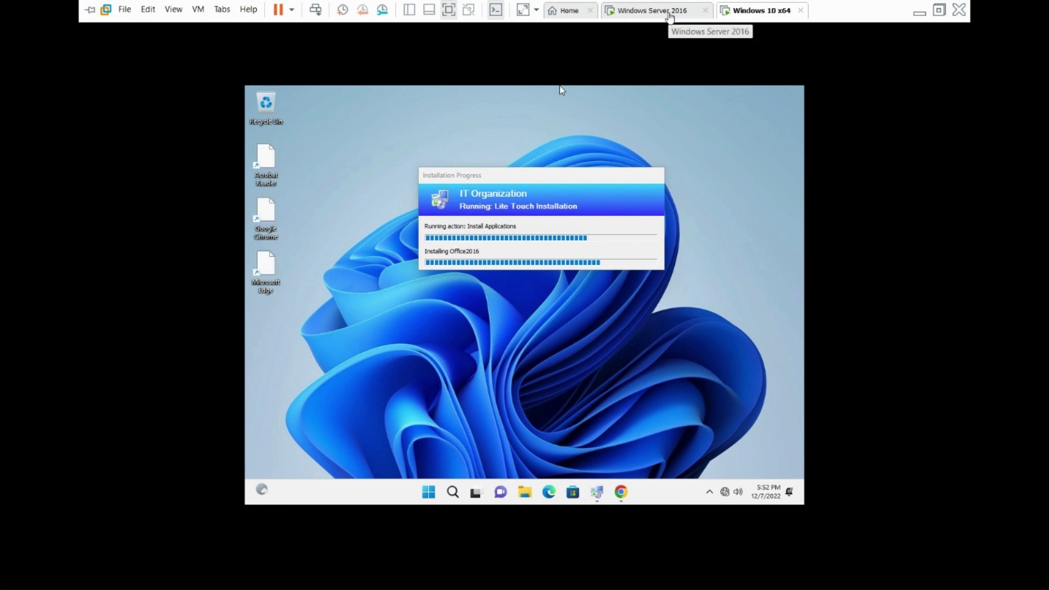
pyautogui.click(504, 335)
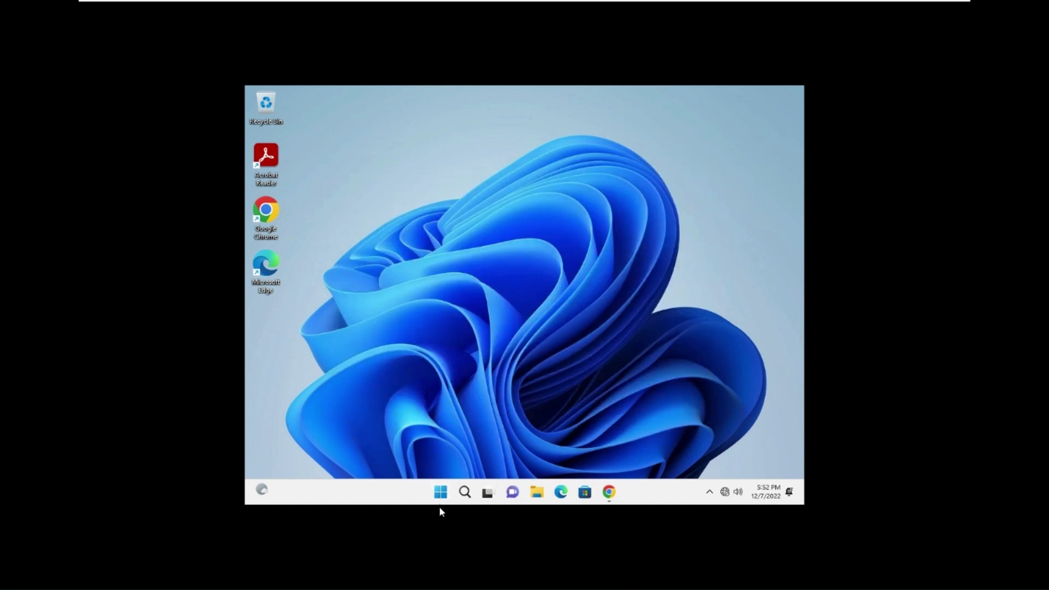
# - Search for Control Panel on the deployed machine and open its Programs and Features list
pyautogui.click(440, 492)
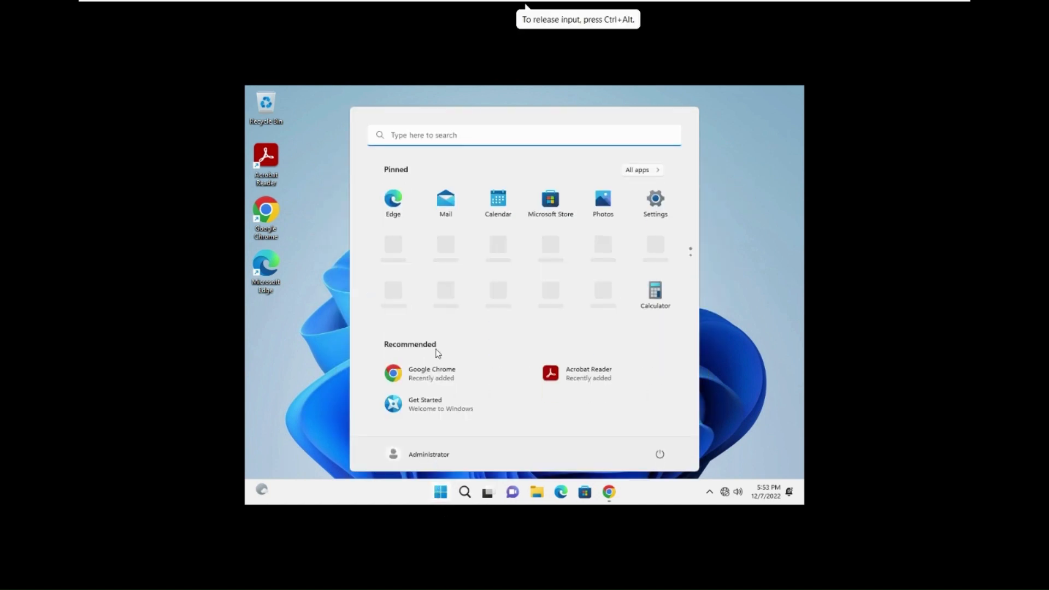
pyautogui.write('co')
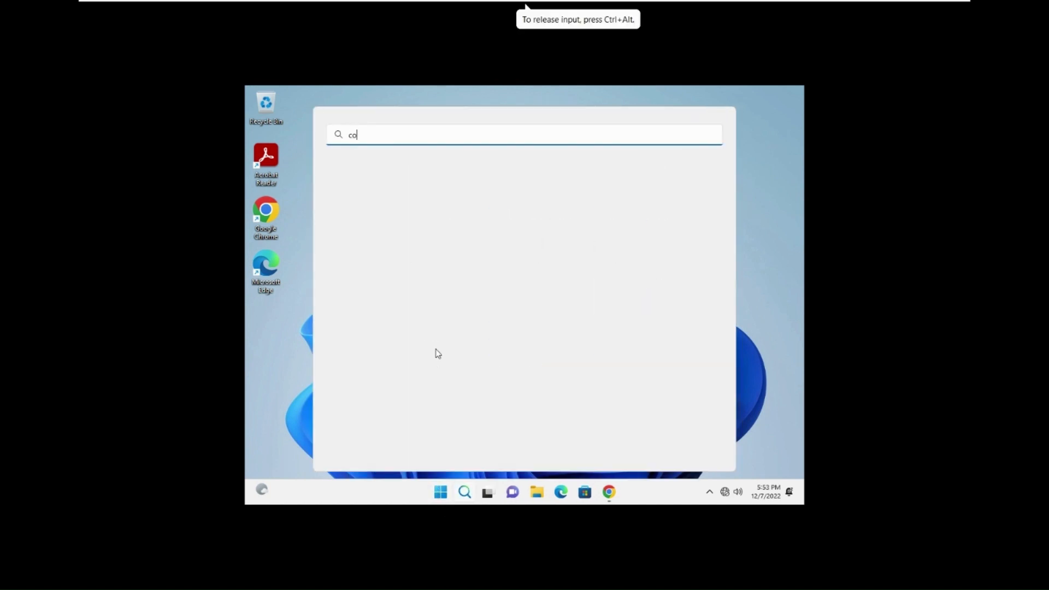
pyautogui.write('n')
pyautogui.press('Escape')
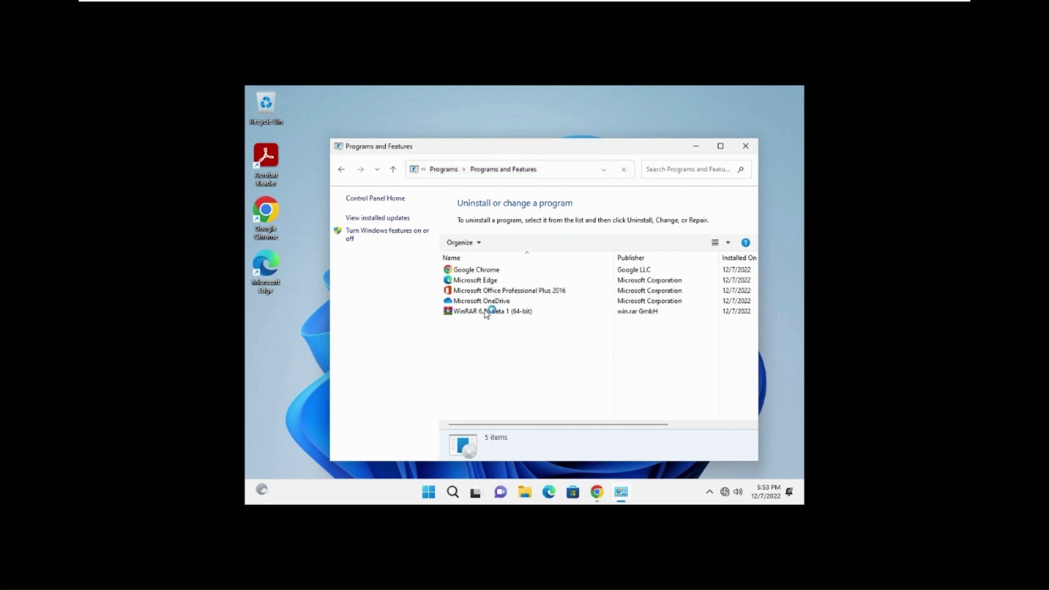
# - Check the installed programs list for Microsoft Office Professional Plus 2016, Google Chrome, Adobe Acrobat Reader and WinRAR
pyautogui.click(491, 302)
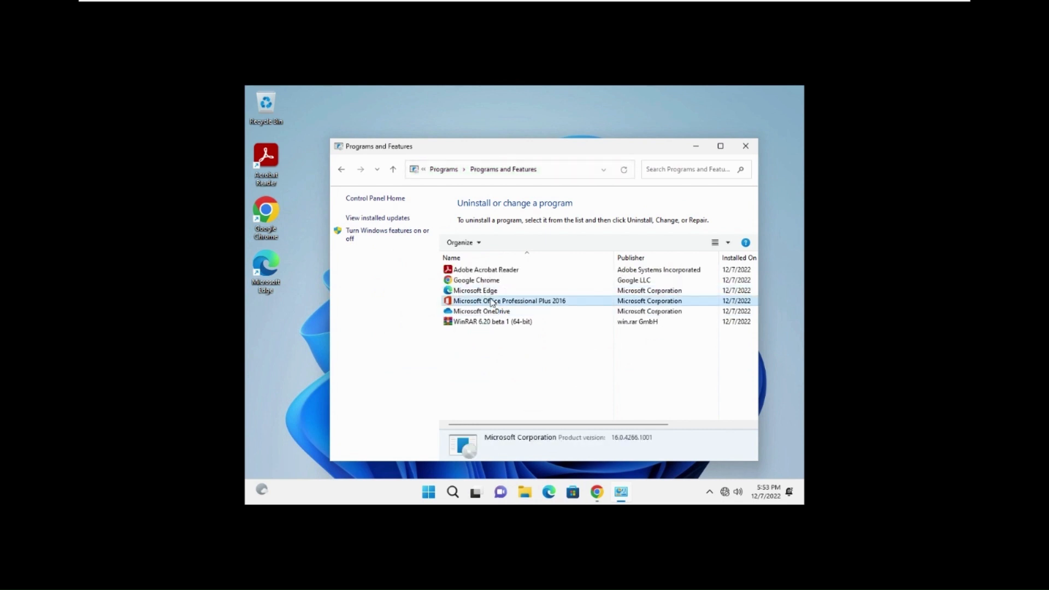
pyautogui.click(476, 279)
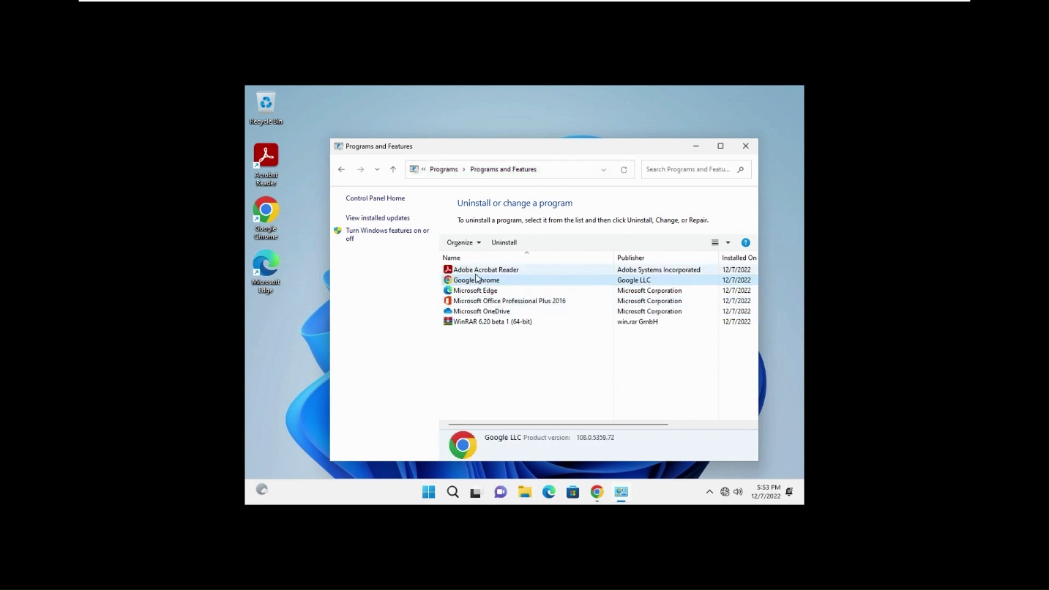
pyautogui.click(475, 274)
pyautogui.click(461, 322)
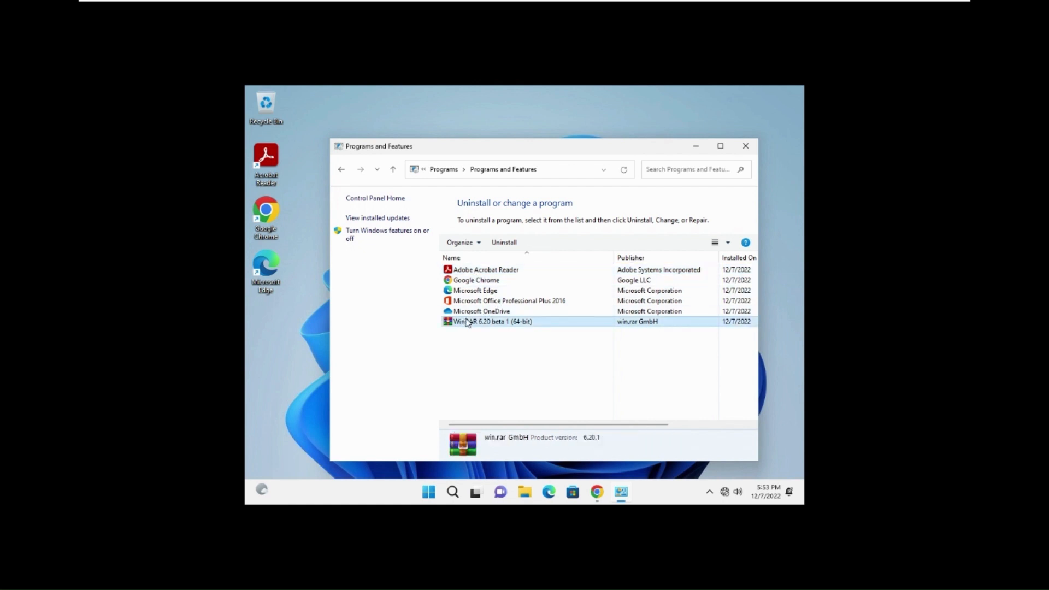